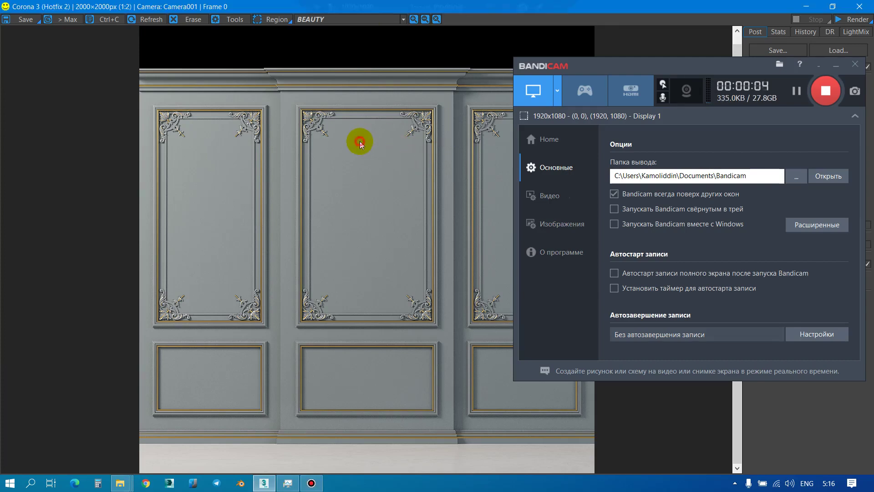
Step: Review the finished molding wall render's stats, then close the Corona frame buffer without saving
{"action": "left_click", "coordinate": [834, 66]}
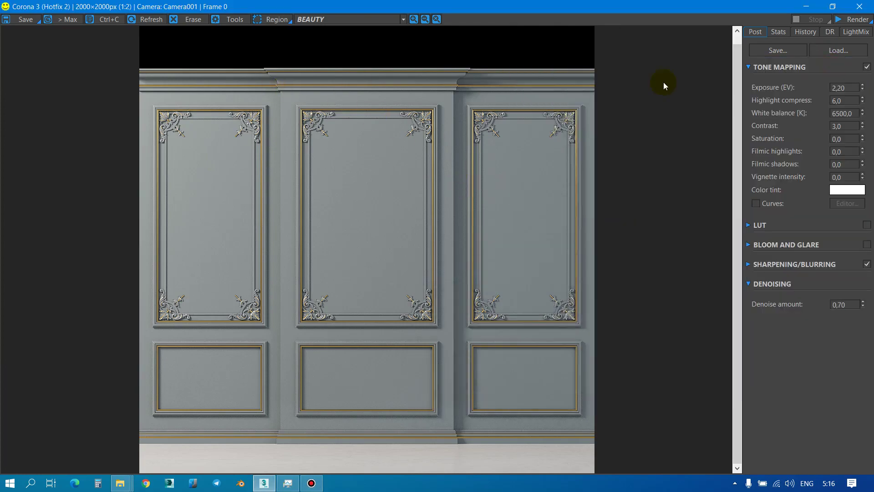
{"action": "left_click", "coordinate": [776, 31]}
{"action": "left_click", "coordinate": [759, 32]}
{"action": "left_click", "coordinate": [26, 19]}
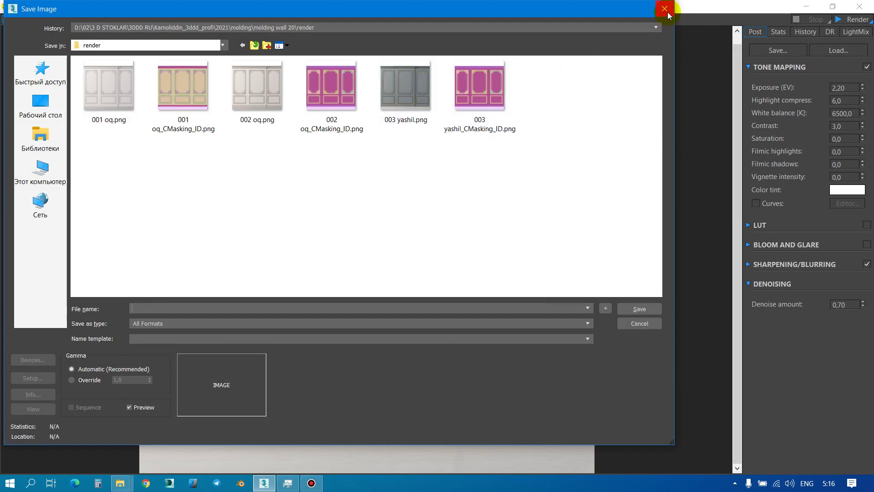
{"action": "left_click", "coordinate": [665, 8]}
{"action": "left_click", "coordinate": [860, 6]}
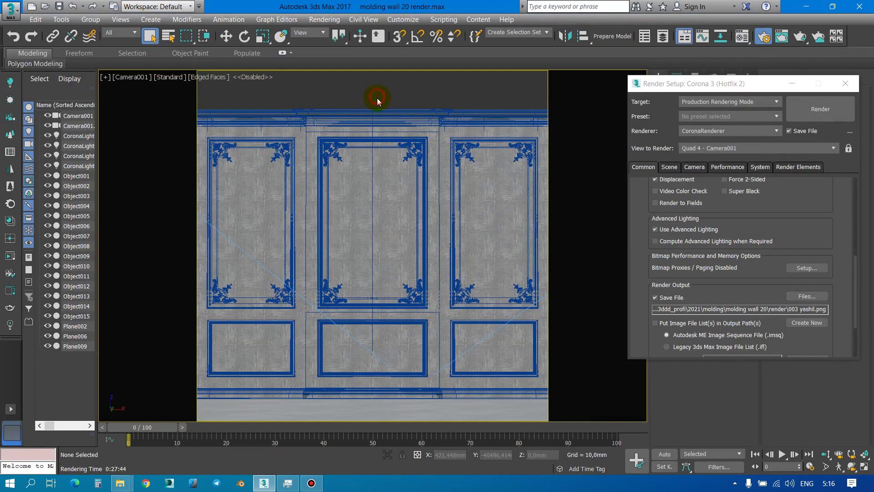
Step: Shift-clone the camera in Top view as Camera002 and look through it
{"action": "key", "text": "t"}
{"action": "scroll", "coordinate": [396, 210], "scroll_direction": "down", "scroll_amount": 2}
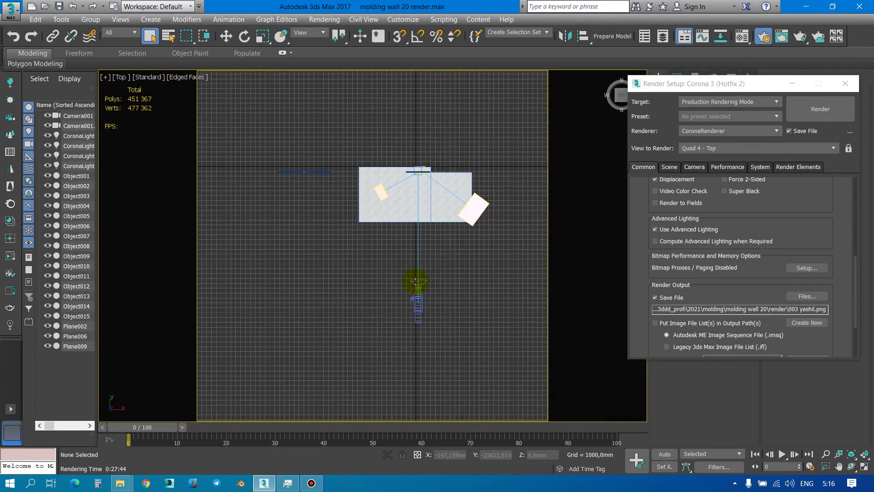
{"action": "left_click", "coordinate": [417, 286]}
{"action": "key", "text": "w"}
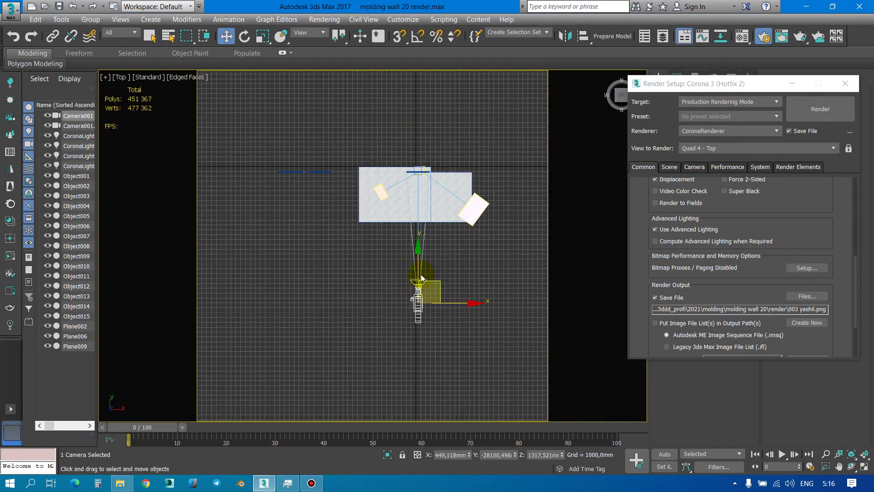
{"action": "left_click_drag", "start_coordinate": [420, 264], "coordinate": [430, 235], "text": "shift"}
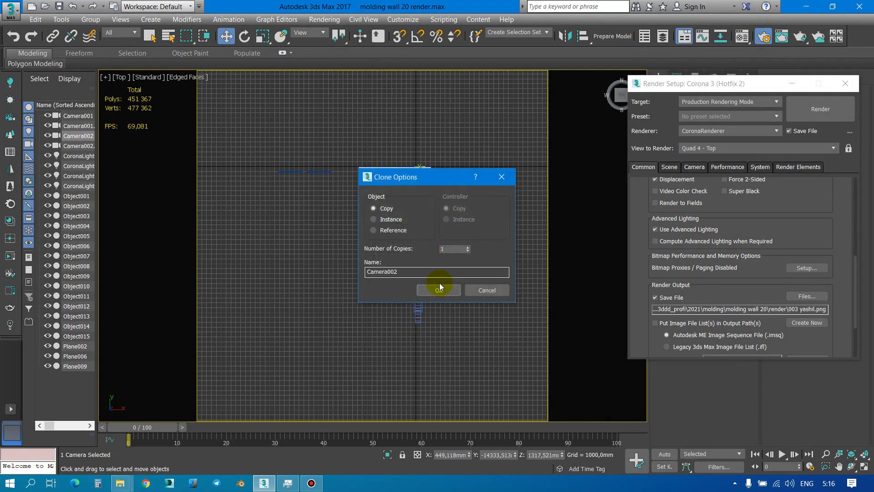
{"action": "left_click", "coordinate": [440, 291]}
{"action": "key", "text": "c"}
Step: Pan and dolly Camera002 in close on the carved corner ornament
{"action": "scroll", "coordinate": [332, 240], "scroll_direction": "up", "scroll_amount": 2}
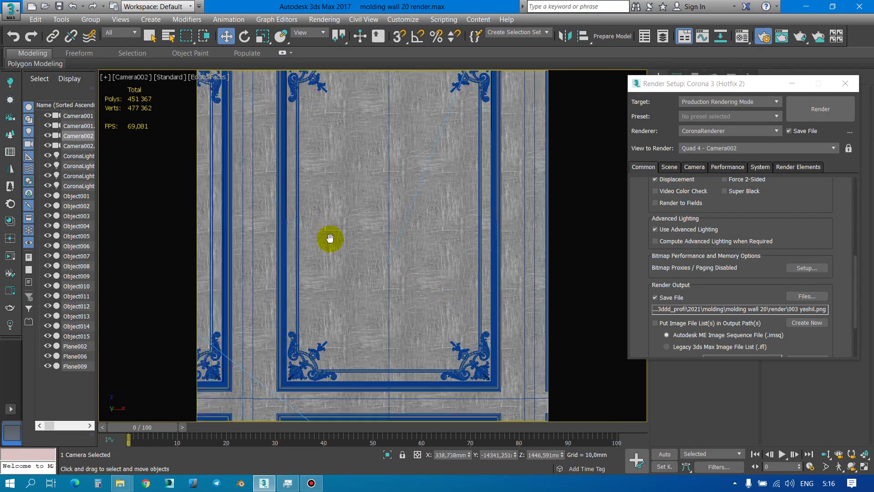
{"action": "scroll", "coordinate": [427, 339], "scroll_direction": "up", "scroll_amount": 2}
{"action": "mouse_move", "coordinate": [426, 340]}
{"action": "middle_mouse_down"}
{"action": "mouse_move", "coordinate": [469, 244]}
{"action": "mouse_move", "coordinate": [390, 225]}
{"action": "mouse_move", "coordinate": [485, 225]}
{"action": "mouse_move", "coordinate": [286, 223]}
{"action": "middle_mouse_up"}
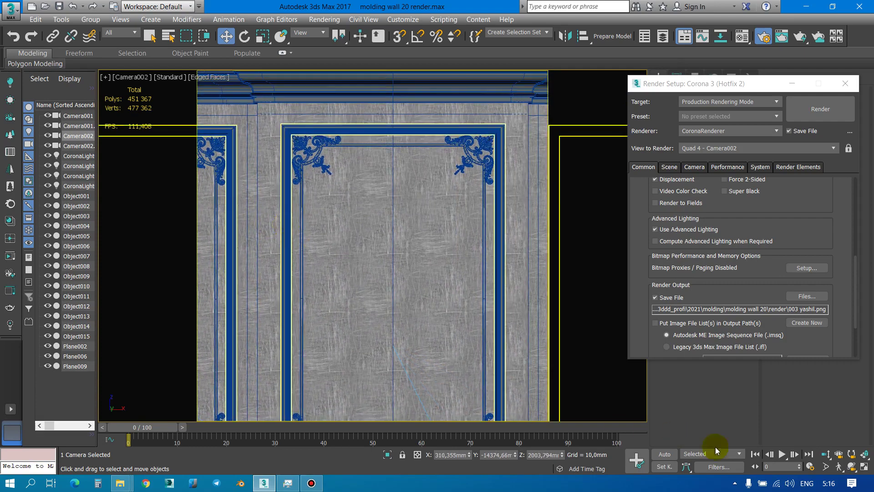
{"action": "left_click", "coordinate": [825, 454]}
{"action": "mouse_move", "coordinate": [377, 173]}
{"action": "left_mouse_down"}
{"action": "mouse_move", "coordinate": [369, 145]}
{"action": "mouse_move", "coordinate": [445, 264]}
{"action": "mouse_move", "coordinate": [500, 383]}
{"action": "mouse_move", "coordinate": [379, 236]}
{"action": "mouse_move", "coordinate": [382, 228]}
{"action": "mouse_move", "coordinate": [437, 244]}
{"action": "mouse_move", "coordinate": [459, 237]}
{"action": "mouse_move", "coordinate": [451, 245]}
{"action": "left_mouse_up"}
{"action": "middle_click_drag", "start_coordinate": [450, 245], "coordinate": [452, 253]}
{"action": "left_click_drag", "start_coordinate": [452, 253], "coordinate": [452, 252]}
{"action": "right_click", "coordinate": [452, 252]}
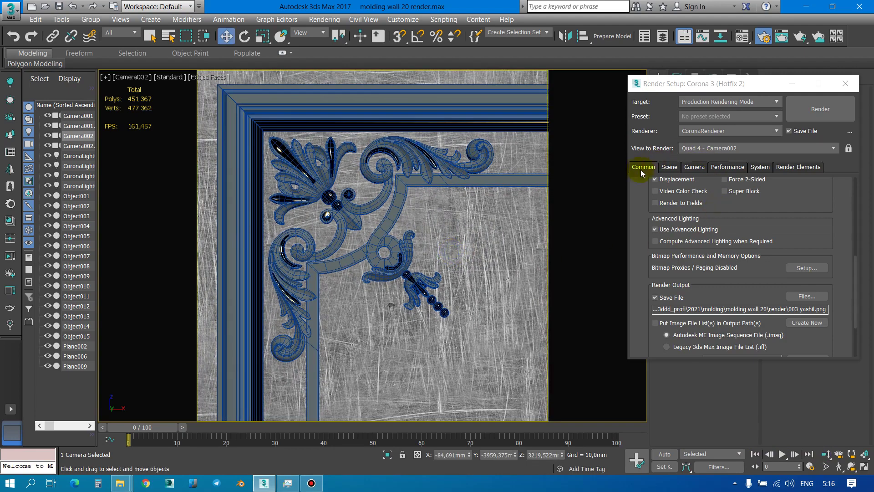
Step: Rename the render output to 004 yashil.png, save the scene and render the Camera002 close-up
{"action": "left_click", "coordinate": [809, 297]}
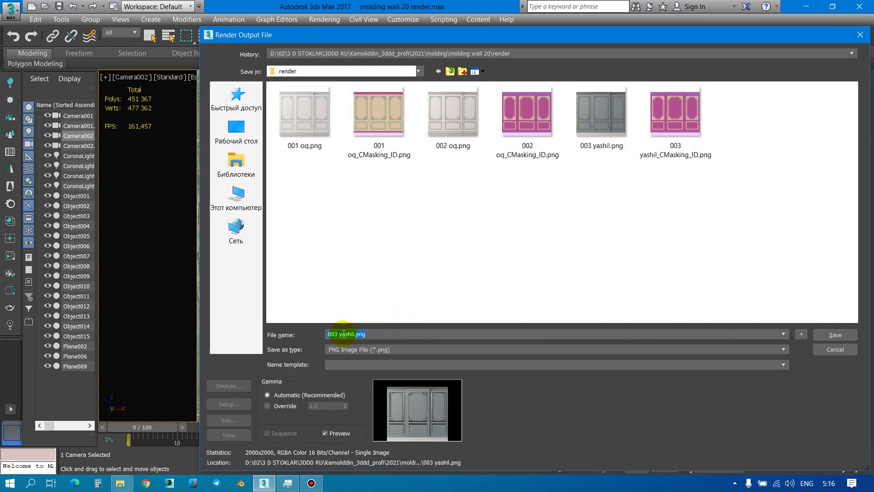
{"action": "left_click", "coordinate": [342, 334]}
{"action": "type", "text": "4"}
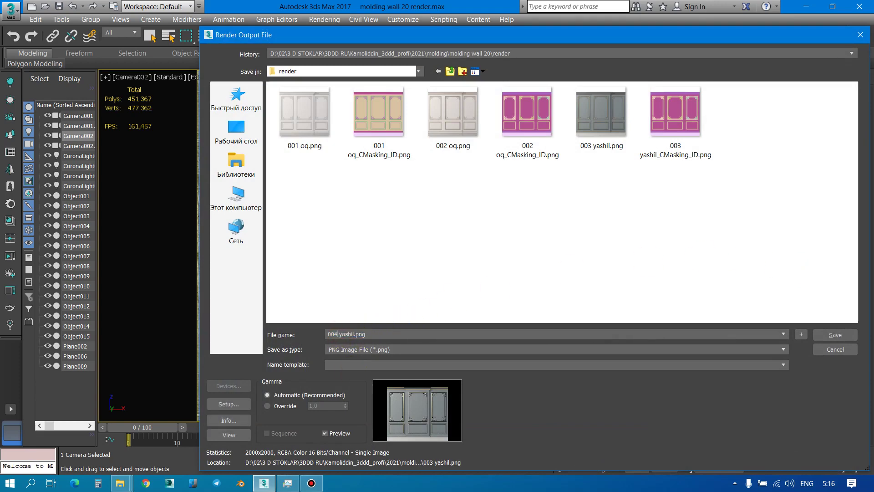
{"action": "key", "text": "Return"}
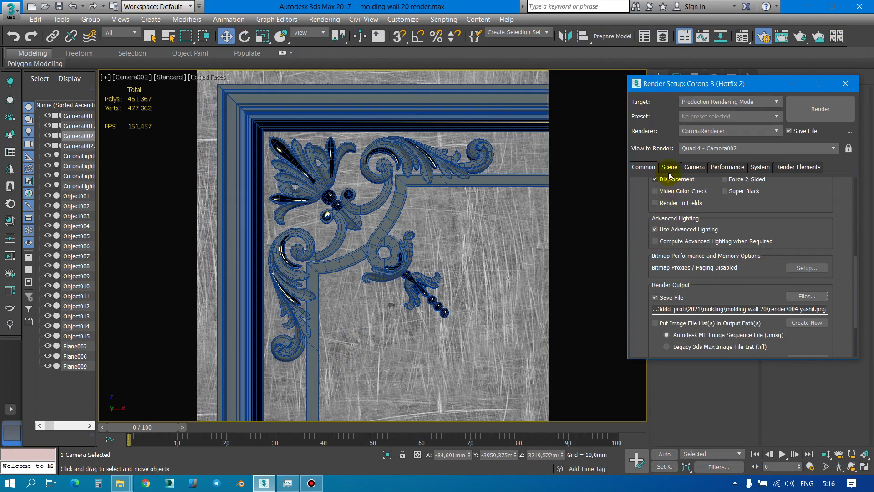
{"action": "left_click", "coordinate": [59, 6]}
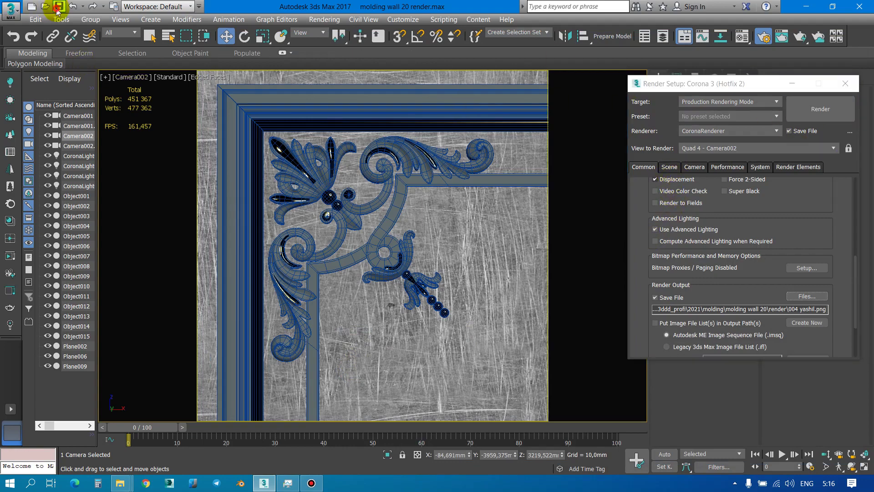
{"action": "left_click", "coordinate": [802, 113]}
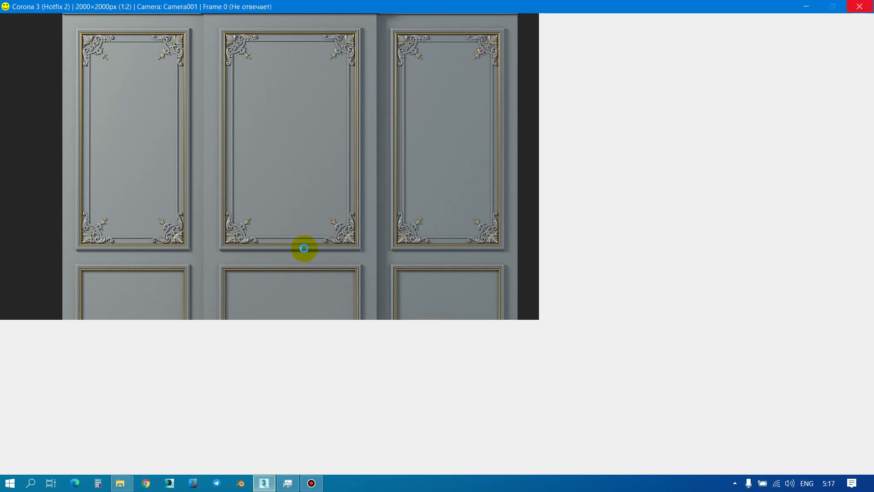
Step: Let the close-up finish, check the saved 004 yashil renders, and move the frame buffer aside
{"action": "left_click", "coordinate": [479, 4]}
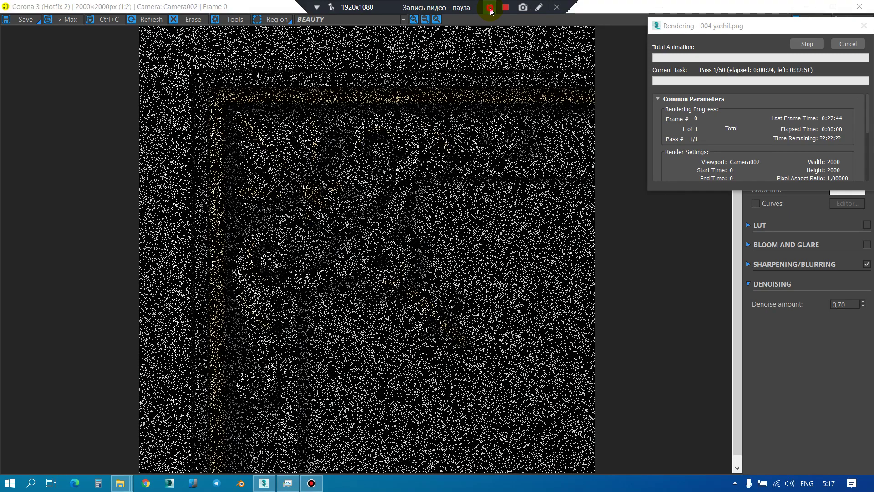
{"action": "left_click", "coordinate": [490, 8]}
{"action": "scroll", "coordinate": [461, 135], "scroll_direction": "down", "scroll_amount": 1}
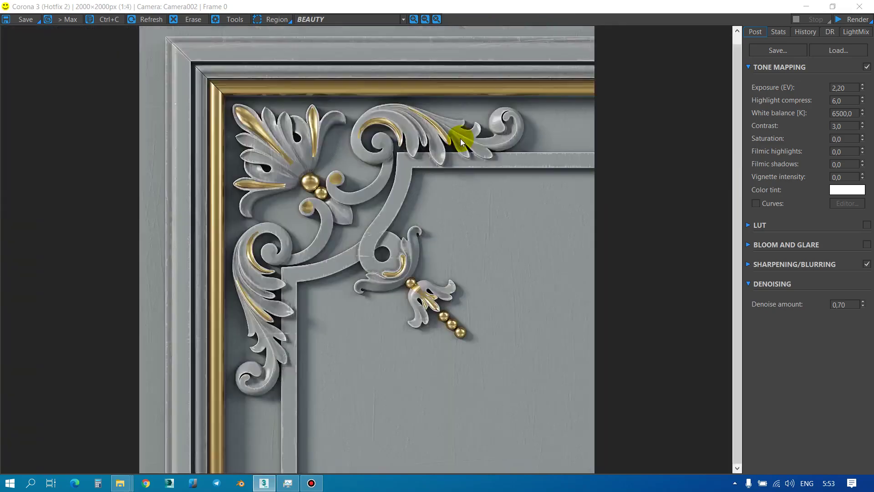
{"action": "scroll", "coordinate": [451, 155], "scroll_direction": "down", "scroll_amount": 1}
{"action": "scroll", "coordinate": [440, 171], "scroll_direction": "up", "scroll_amount": 1}
{"action": "mouse_move", "coordinate": [560, 5]}
{"action": "left_mouse_down"}
{"action": "mouse_move", "coordinate": [549, 189]}
{"action": "mouse_move", "coordinate": [569, 23]}
{"action": "mouse_move", "coordinate": [605, 37]}
{"action": "left_mouse_up"}
{"action": "left_click", "coordinate": [85, 50]}
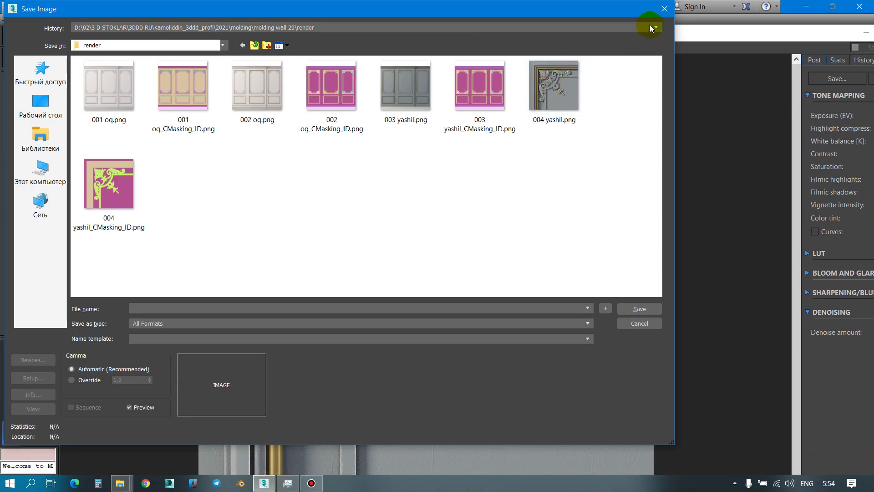
{"action": "key", "text": "Escape"}
{"action": "left_click_drag", "start_coordinate": [688, 27], "coordinate": [513, 62]}
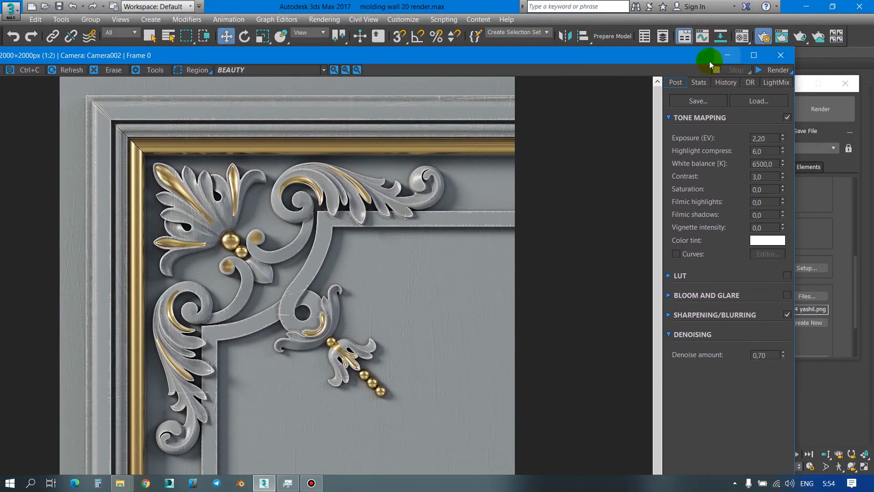
{"action": "left_click_drag", "start_coordinate": [709, 61], "coordinate": [496, 236]}
Step: Turn off MeshSmooth on the corner ornament object and bring the close-up render back up
{"action": "left_click", "coordinate": [790, 85]}
{"action": "left_click", "coordinate": [453, 117]}
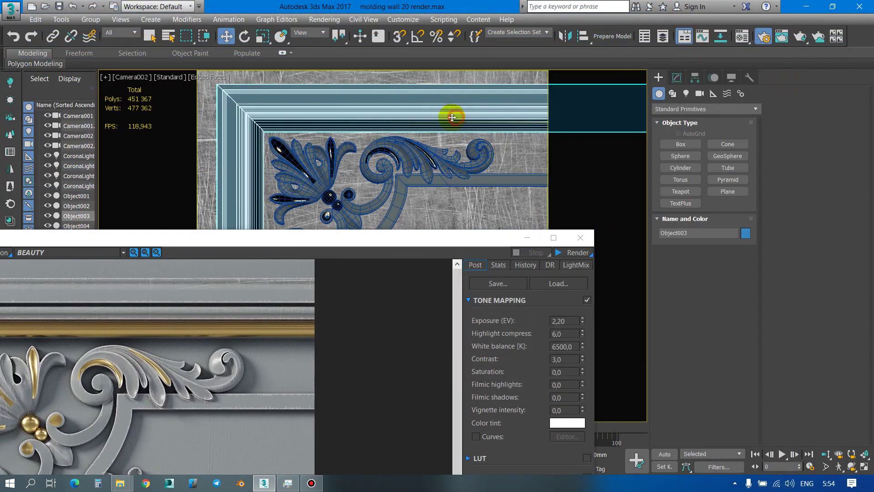
{"action": "left_click", "coordinate": [677, 77]}
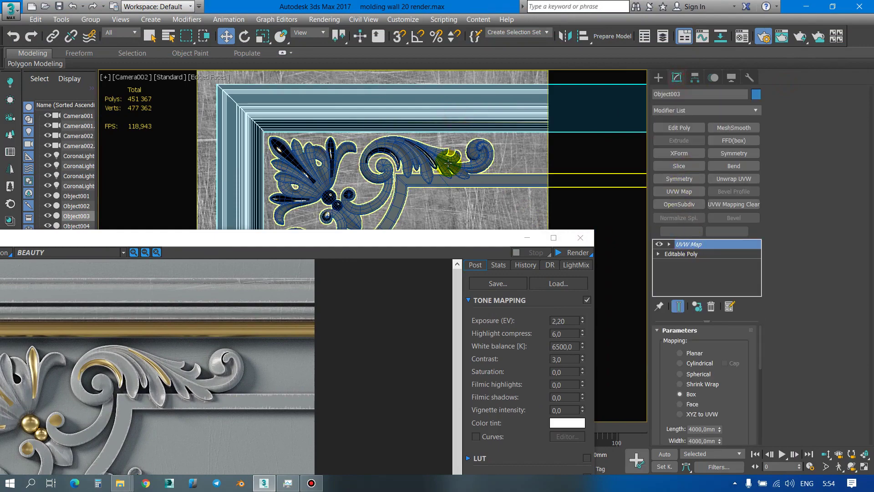
{"action": "left_click", "coordinate": [476, 150]}
{"action": "left_click", "coordinate": [660, 254]}
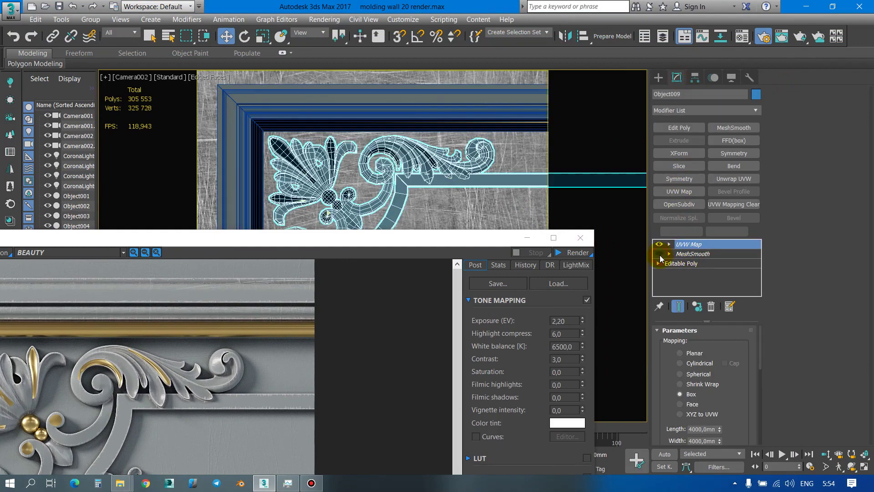
{"action": "left_click_drag", "start_coordinate": [365, 244], "coordinate": [644, 86]}
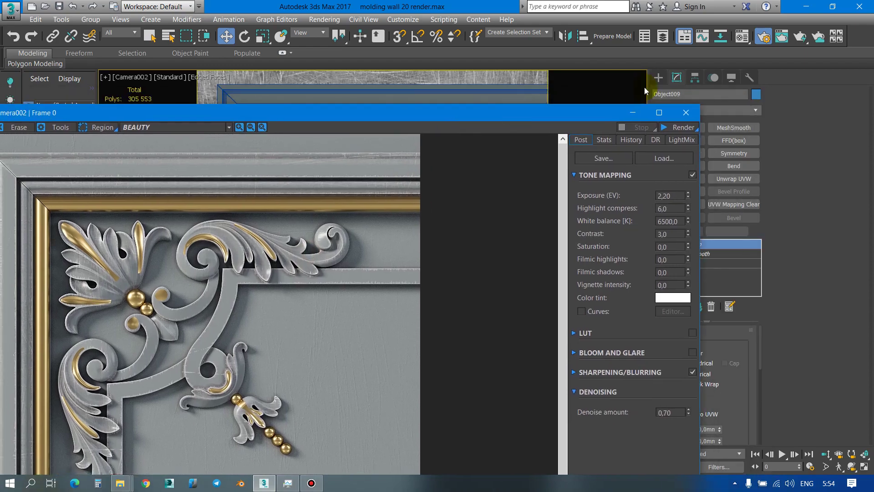
{"action": "double_click", "coordinate": [206, 114]}
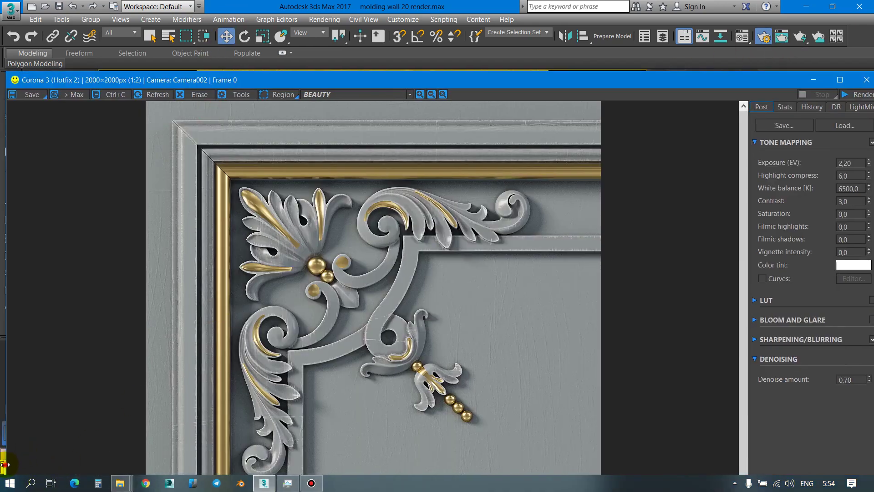
Step: Turn on the material override in Render Setup's scene settings
{"action": "left_click_drag", "start_coordinate": [4, 464], "coordinate": [47, 465]}
{"action": "left_click", "coordinate": [20, 466]}
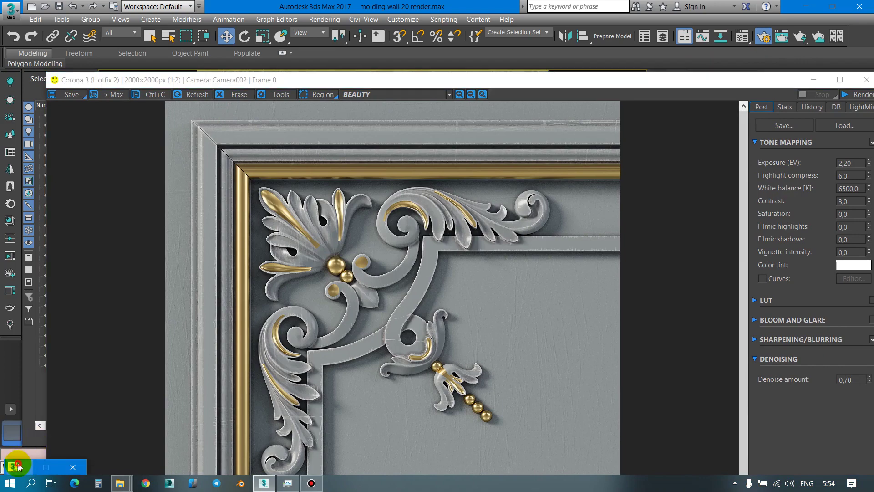
{"action": "left_click", "coordinate": [670, 167]}
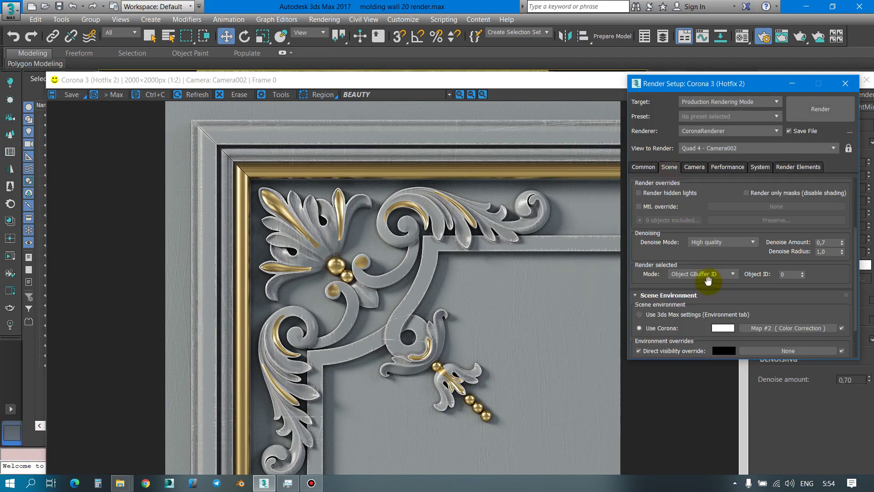
{"action": "left_click", "coordinate": [661, 206]}
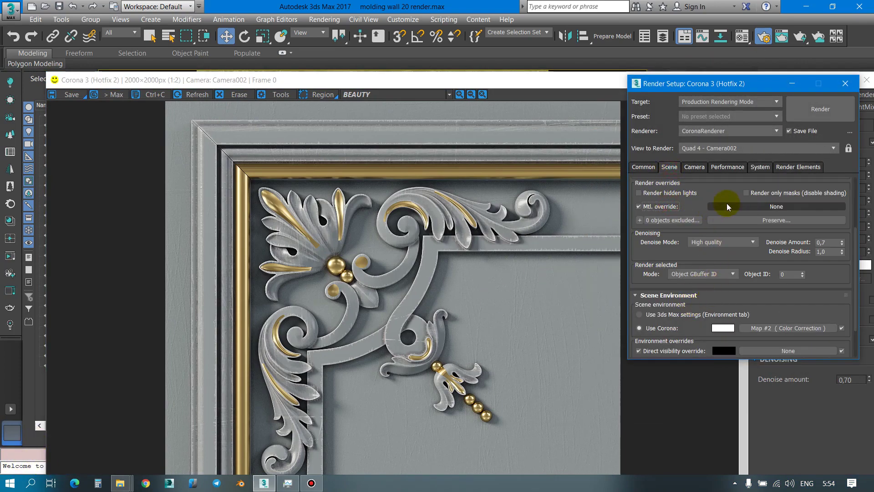
{"action": "mouse_move", "coordinate": [758, 89]}
{"action": "left_mouse_down"}
{"action": "mouse_move", "coordinate": [780, 194]}
{"action": "mouse_move", "coordinate": [591, 186]}
{"action": "left_mouse_up"}
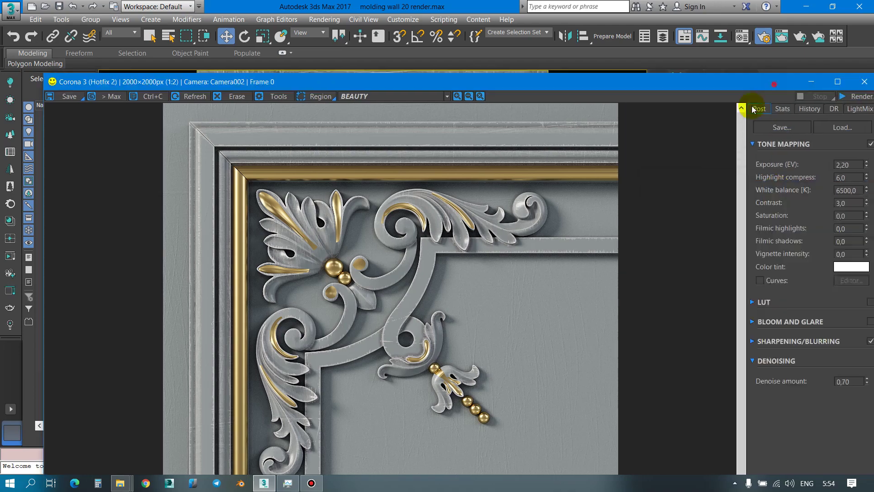
Step: Open the Material Editor and arrange it beside Render Setup
{"action": "left_click", "coordinate": [747, 41]}
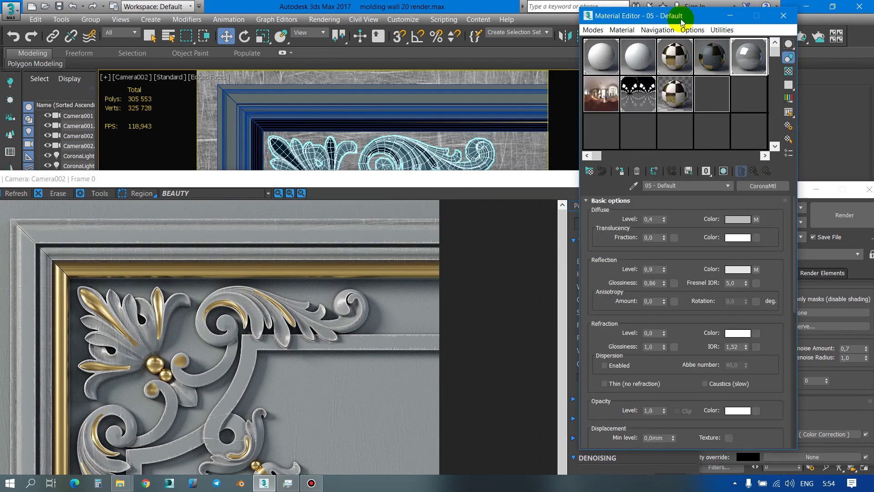
{"action": "mouse_move", "coordinate": [682, 16]}
{"action": "left_mouse_down"}
{"action": "mouse_move", "coordinate": [599, 51]}
{"action": "mouse_move", "coordinate": [508, 69]}
{"action": "left_mouse_up"}
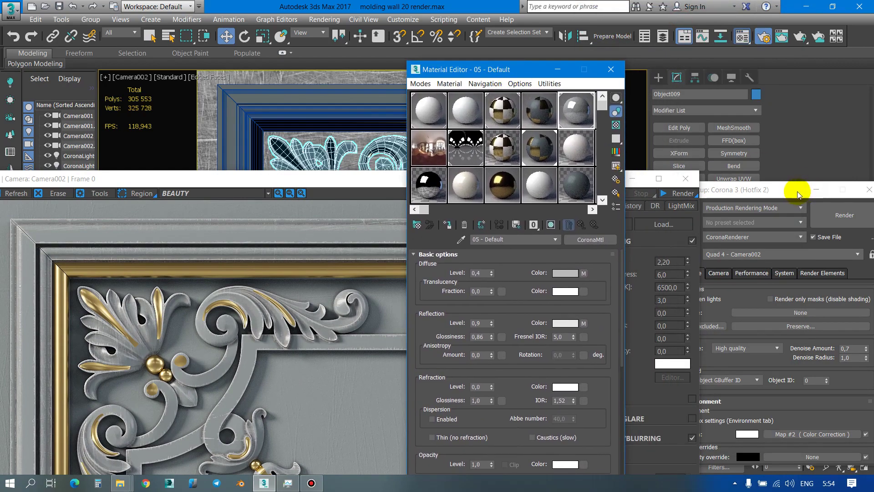
{"action": "left_click_drag", "start_coordinate": [800, 189], "coordinate": [784, 107]}
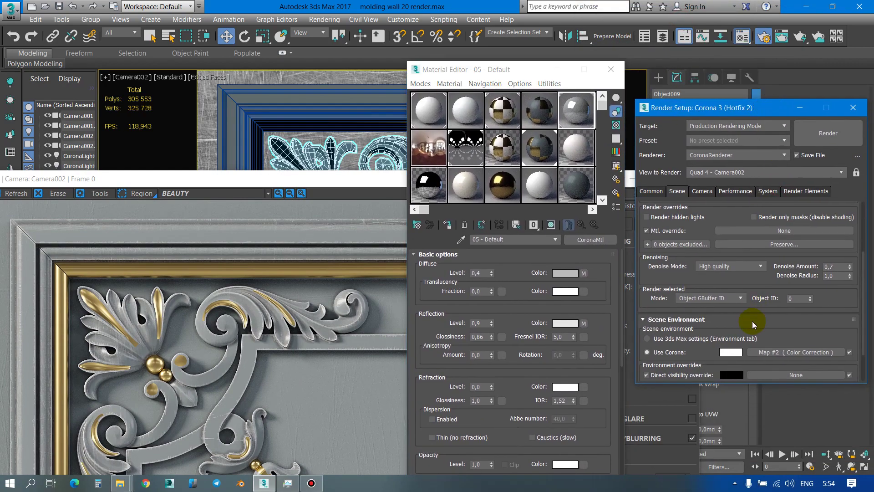
{"action": "scroll", "coordinate": [753, 321], "scroll_direction": "down", "scroll_amount": 2}
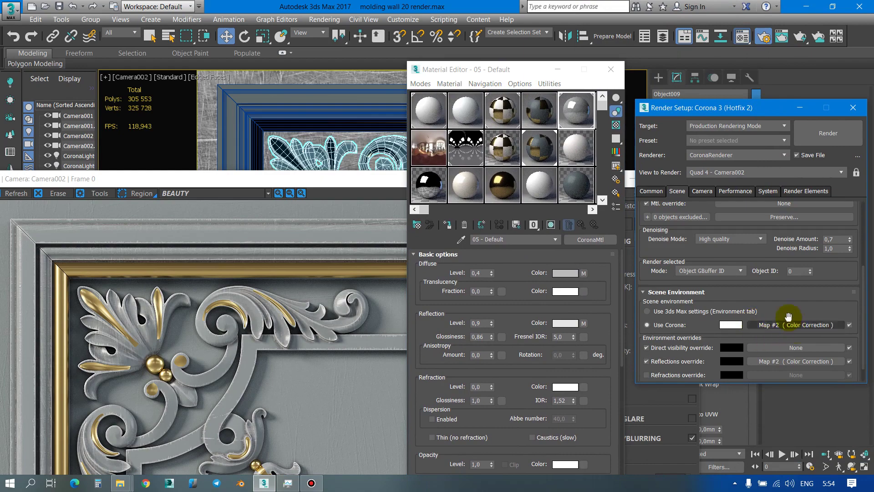
{"action": "scroll", "coordinate": [788, 316], "scroll_direction": "up", "scroll_amount": 3}
{"action": "scroll", "coordinate": [788, 316], "scroll_direction": "up", "scroll_amount": 2}
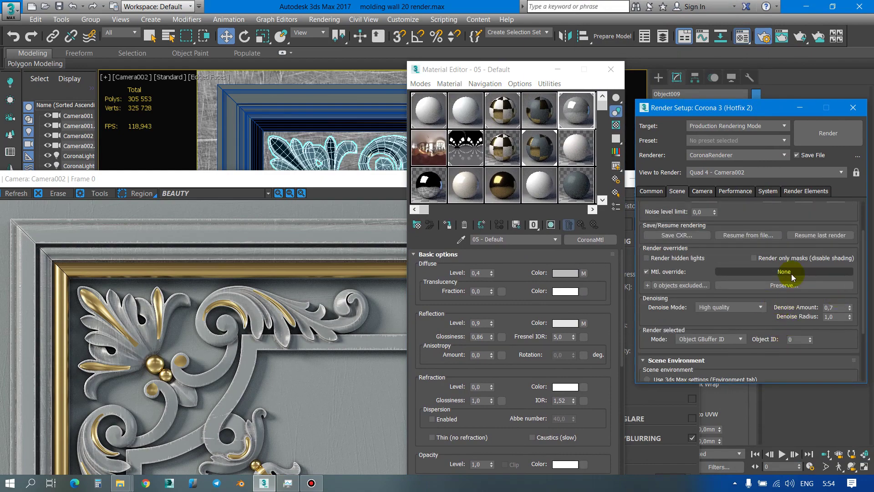
{"action": "mouse_move", "coordinate": [602, 111]}
{"action": "left_mouse_down"}
{"action": "mouse_move", "coordinate": [598, 187]}
{"action": "mouse_move", "coordinate": [608, 187]}
{"action": "mouse_move", "coordinate": [435, 230]}
{"action": "mouse_move", "coordinate": [597, 205]}
{"action": "mouse_move", "coordinate": [416, 209]}
{"action": "mouse_move", "coordinate": [452, 219]}
{"action": "mouse_move", "coordinate": [441, 218]}
{"action": "left_mouse_up"}
Step: Add a CoronaAO map to Material #28's diffuse colour and copy the material to another slot
{"action": "left_click", "coordinate": [466, 110]}
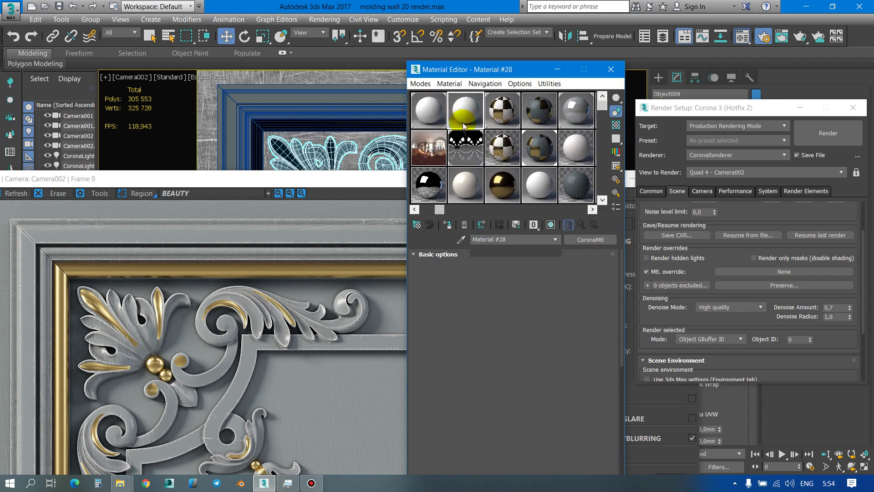
{"action": "left_click", "coordinate": [599, 242]}
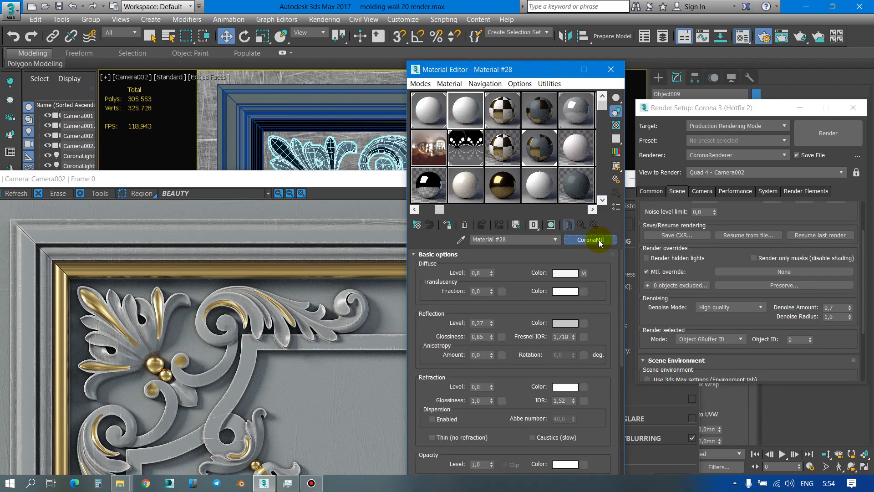
{"action": "left_click", "coordinate": [591, 42]}
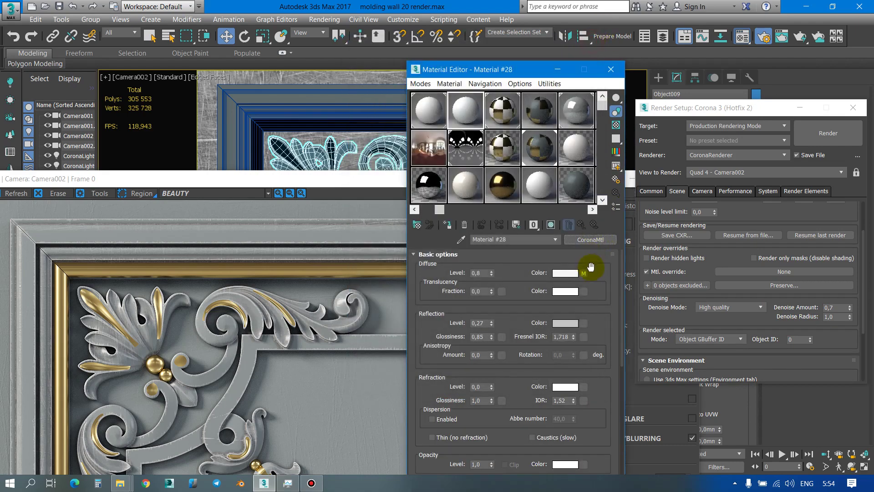
{"action": "left_click", "coordinate": [578, 274]}
{"action": "left_click", "coordinate": [584, 274]}
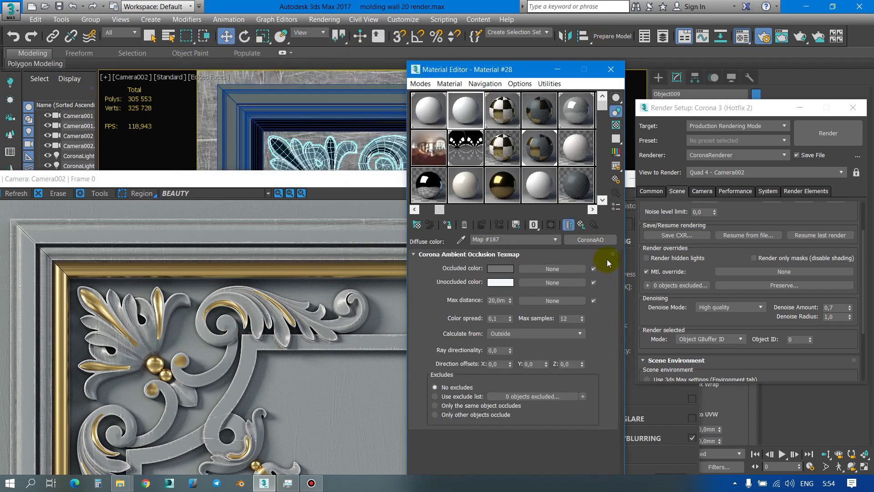
{"action": "left_click", "coordinate": [581, 225]}
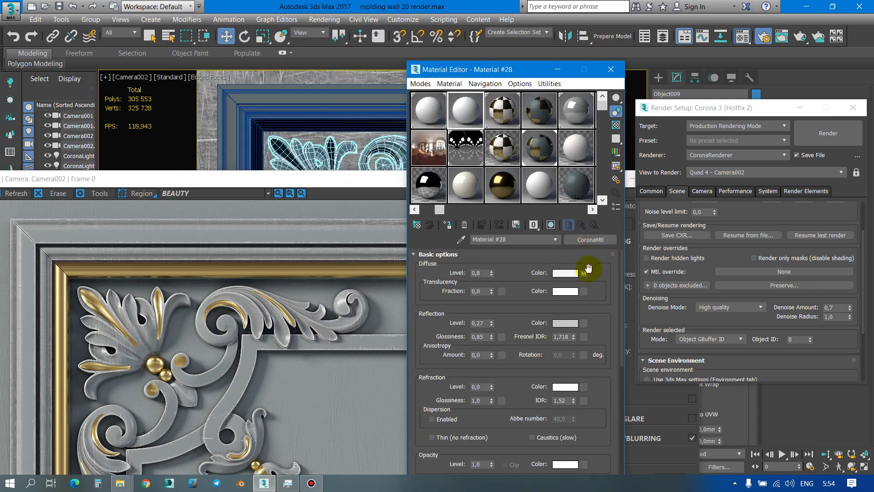
{"action": "right_click", "coordinate": [576, 274]}
{"action": "left_click", "coordinate": [594, 269]}
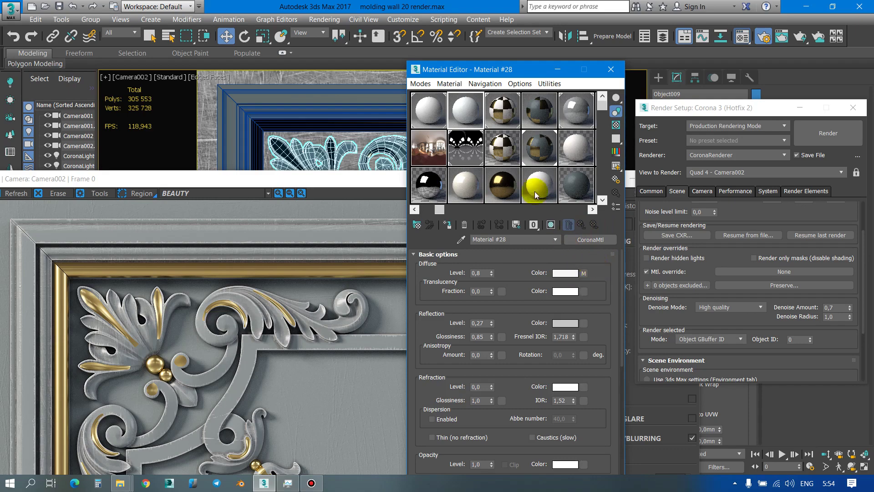
{"action": "left_click_drag", "start_coordinate": [458, 114], "coordinate": [576, 157]}
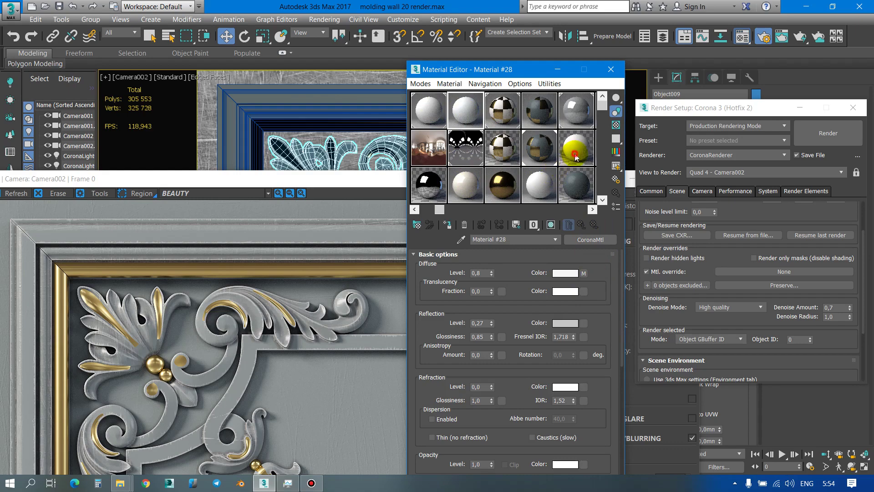
{"action": "mouse_move", "coordinate": [603, 395]}
{"action": "left_mouse_down"}
{"action": "mouse_move", "coordinate": [603, 266]}
{"action": "mouse_move", "coordinate": [600, 395]}
{"action": "left_mouse_up"}
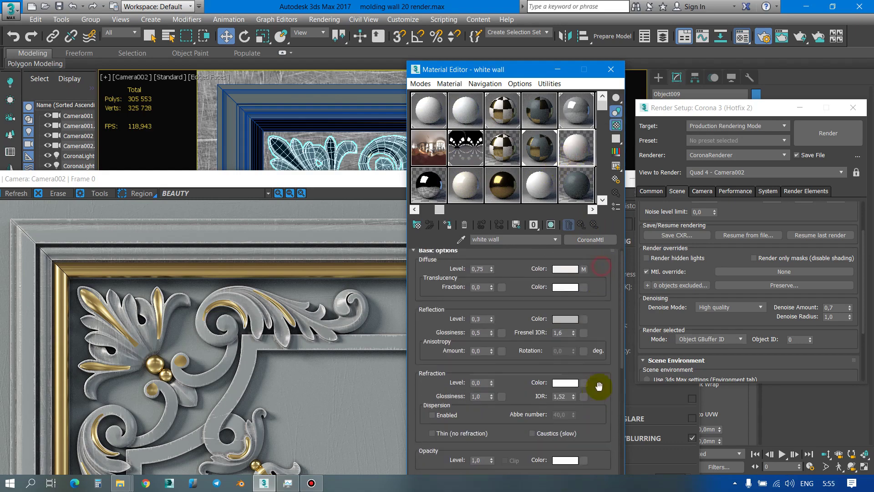
Step: Convert the 06 - Default slot to a CoronaMtl from the Material/Map Browser
{"action": "left_click_drag", "start_coordinate": [604, 111], "coordinate": [602, 193]}
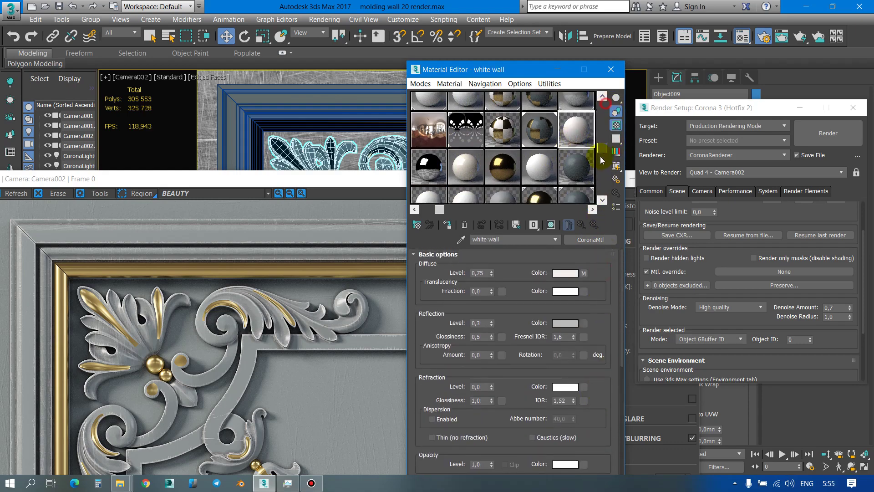
{"action": "left_click", "coordinate": [425, 186]}
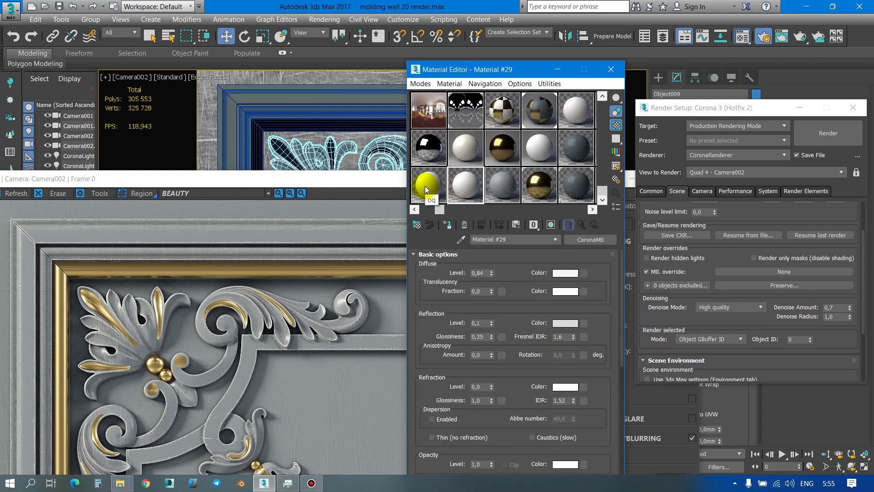
{"action": "left_click_drag", "start_coordinate": [425, 186], "coordinate": [542, 211]}
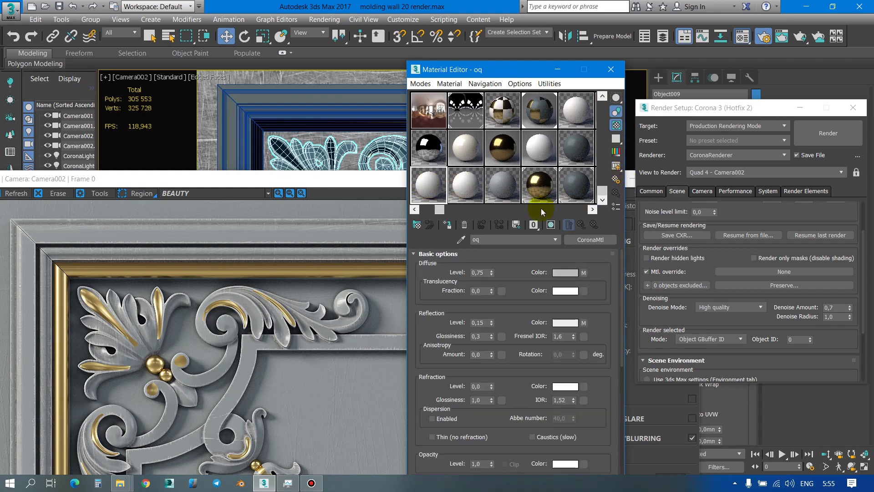
{"action": "mouse_move", "coordinate": [442, 213]}
{"action": "left_mouse_down"}
{"action": "mouse_move", "coordinate": [601, 175]}
{"action": "mouse_move", "coordinate": [622, 97]}
{"action": "mouse_move", "coordinate": [591, 259]}
{"action": "left_mouse_up"}
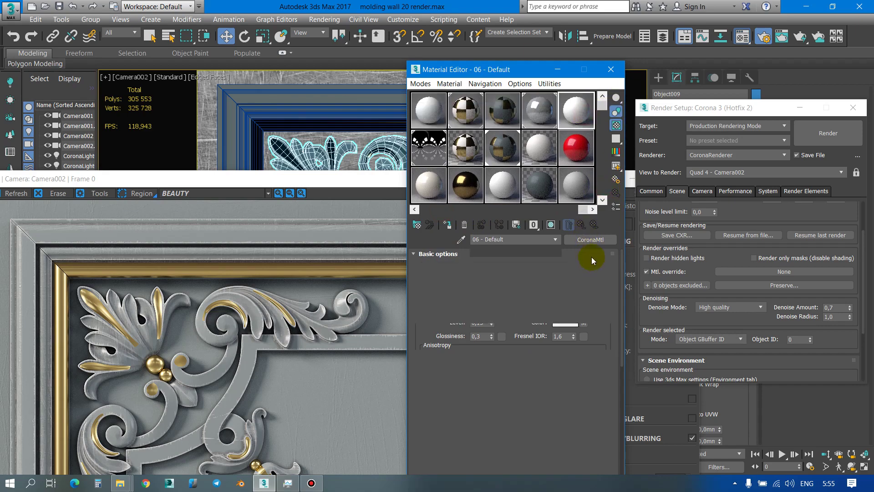
{"action": "left_click", "coordinate": [594, 243]}
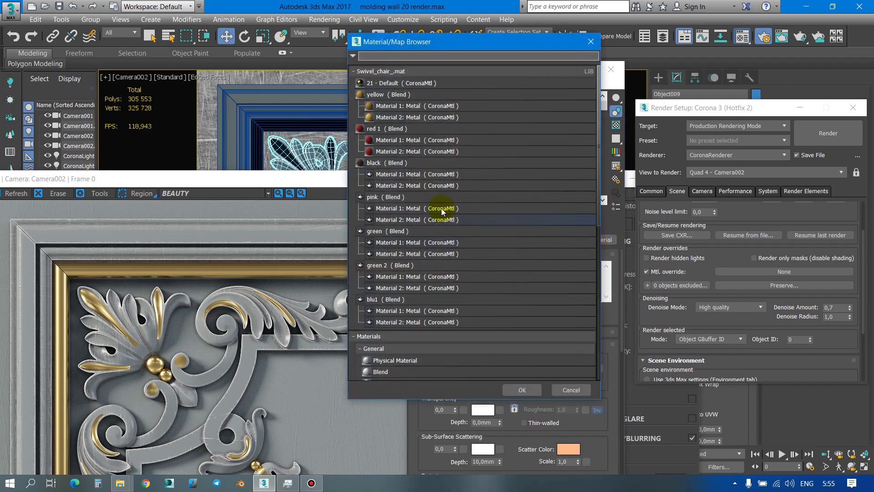
{"action": "left_click", "coordinate": [355, 71]}
{"action": "left_click", "coordinate": [362, 98]}
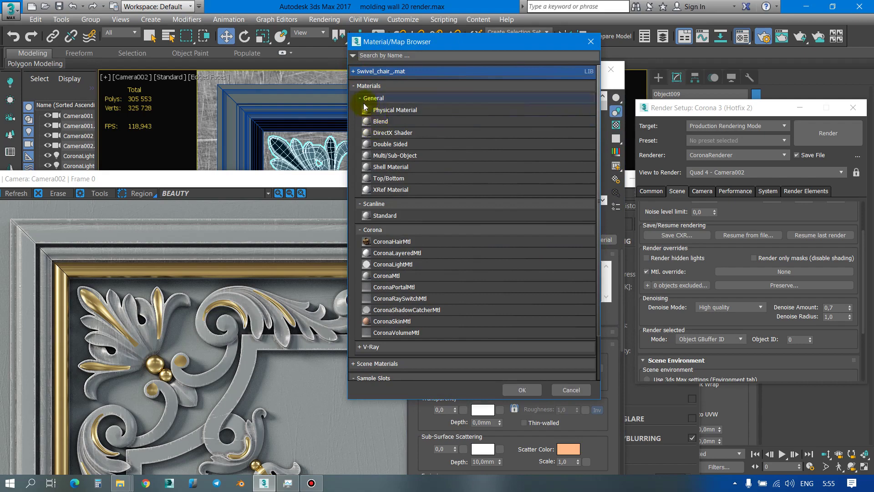
{"action": "double_click", "coordinate": [382, 187]}
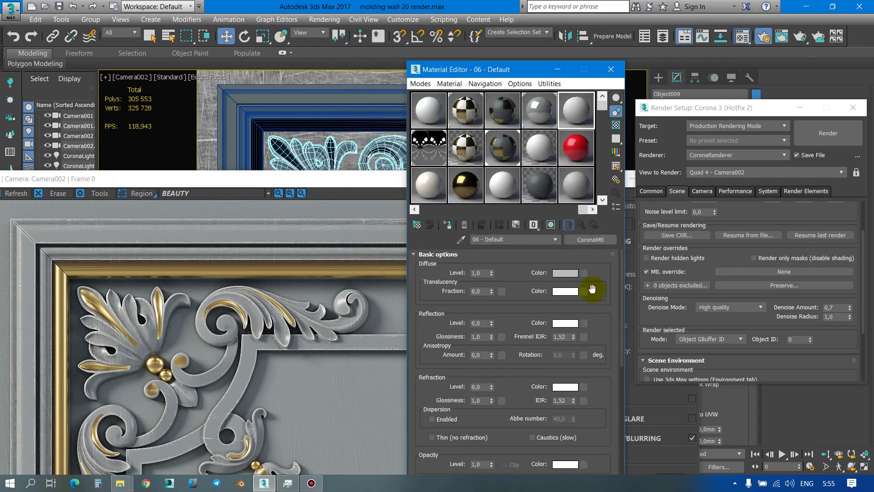
Step: Add a CoronaWire map to its diffuse colour and show it in the viewport
{"action": "left_click", "coordinate": [587, 275]}
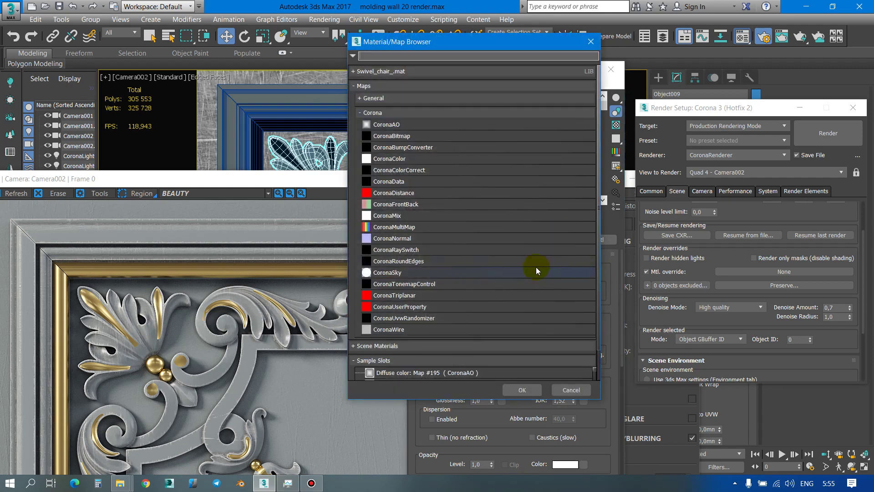
{"action": "scroll", "coordinate": [531, 268], "scroll_direction": "down", "scroll_amount": 3}
{"action": "double_click", "coordinate": [404, 297]}
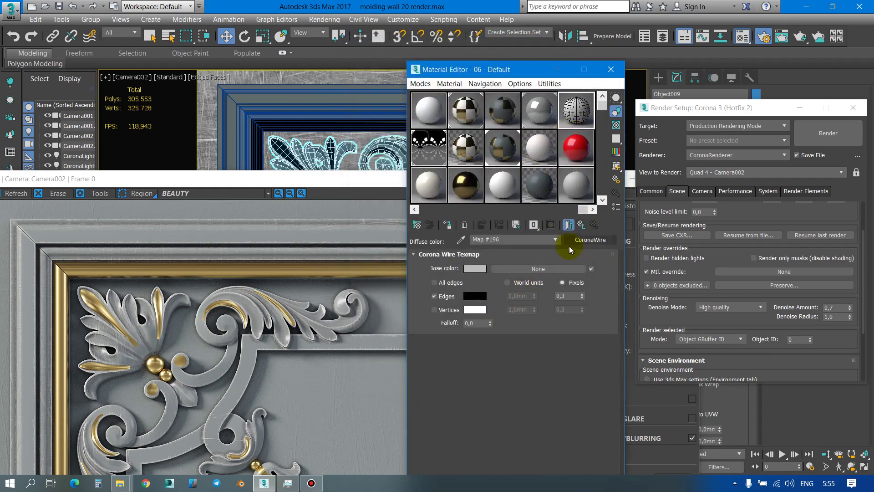
{"action": "left_click", "coordinate": [582, 224]}
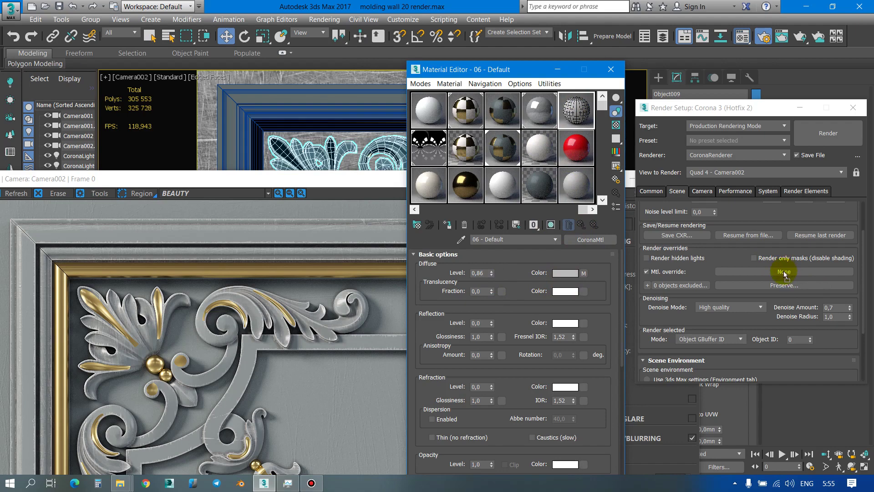
Step: Instance 06 - Default as the scene material override and start Corona interactive rendering
{"action": "left_click_drag", "start_coordinate": [785, 274], "coordinate": [784, 273]}
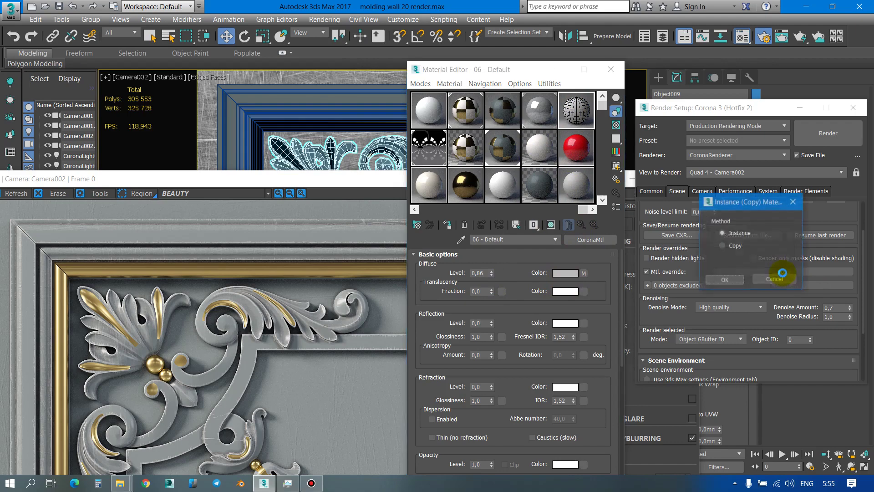
{"action": "left_click", "coordinate": [730, 280]}
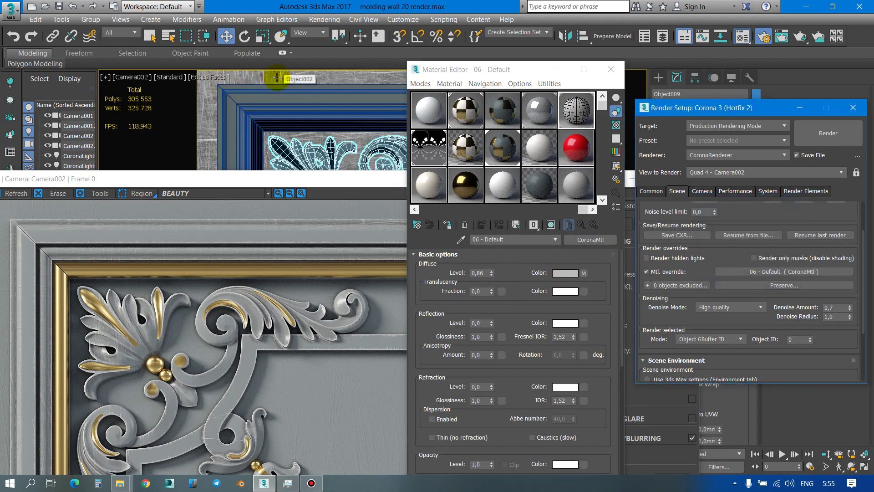
{"action": "left_click_drag", "start_coordinate": [531, 181], "coordinate": [450, 59]}
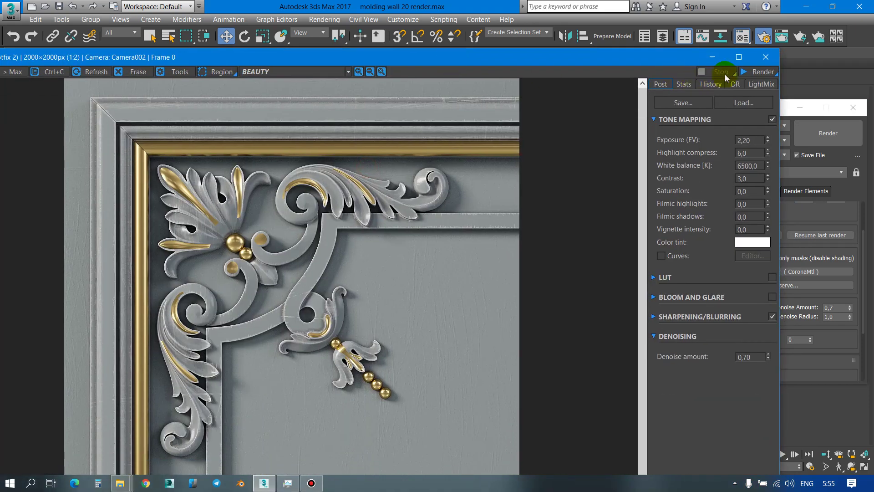
{"action": "left_click", "coordinate": [756, 75]}
{"action": "left_click", "coordinate": [758, 86]}
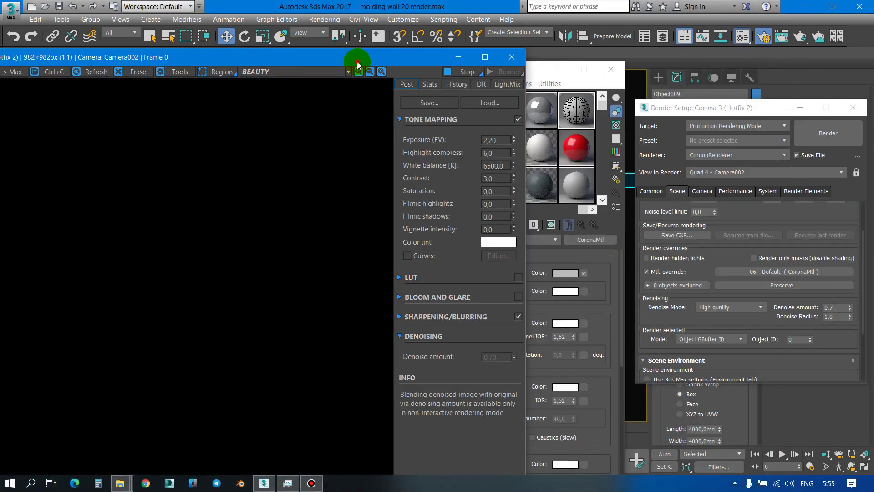
{"action": "left_click_drag", "start_coordinate": [357, 62], "coordinate": [539, 35]}
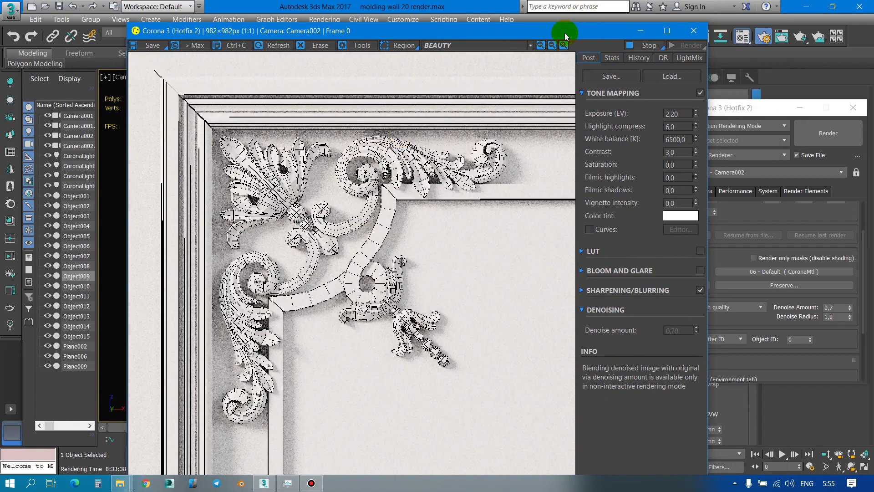
Step: Place the Material Editor beside the render and make the CoronaWire base colour slightly darker grey
{"action": "left_click_drag", "start_coordinate": [566, 33], "coordinate": [526, 95]}
{"action": "left_click", "coordinate": [526, 83]}
{"action": "left_click_drag", "start_coordinate": [577, 55], "coordinate": [679, 22]}
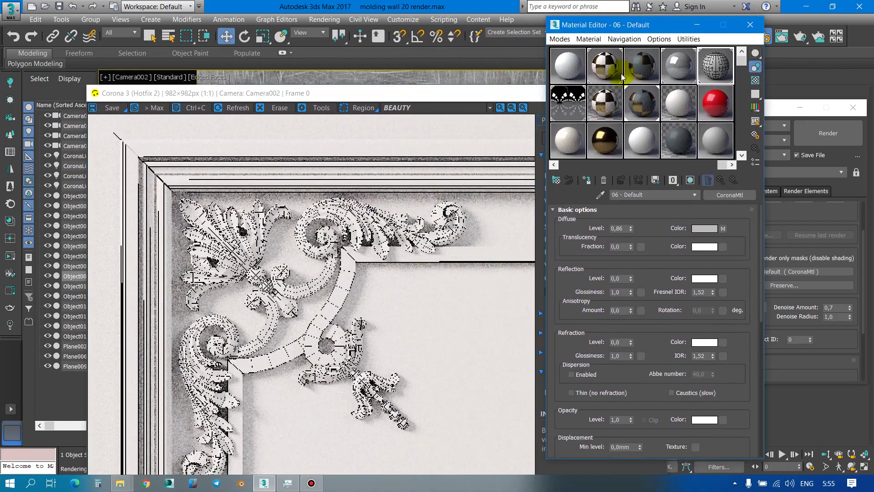
{"action": "left_click", "coordinate": [656, 117]}
{"action": "left_click", "coordinate": [728, 69]}
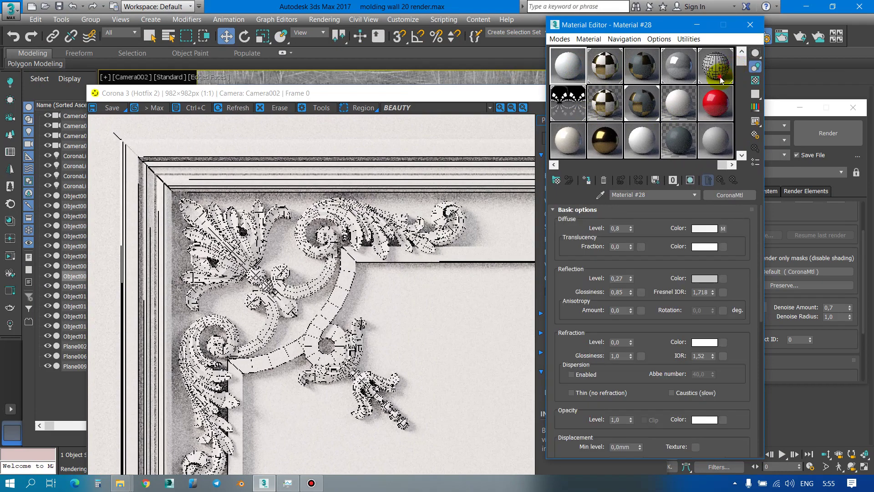
{"action": "left_click", "coordinate": [724, 229]}
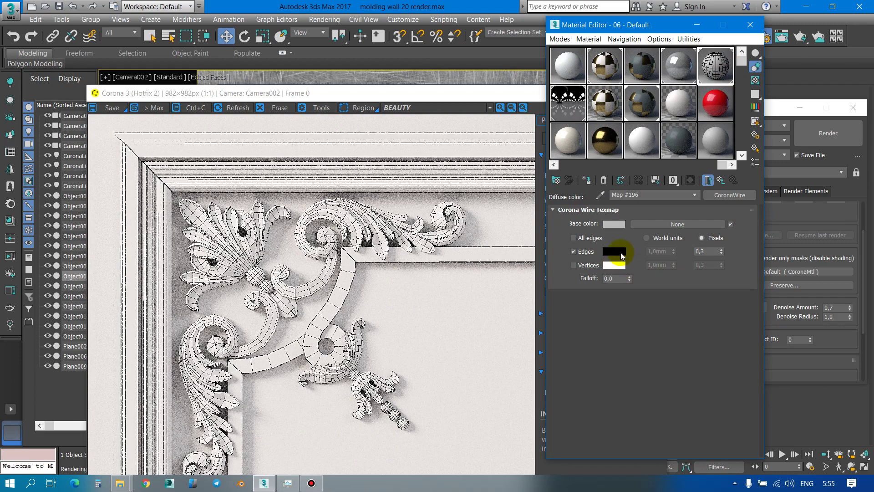
{"action": "left_click", "coordinate": [612, 224]}
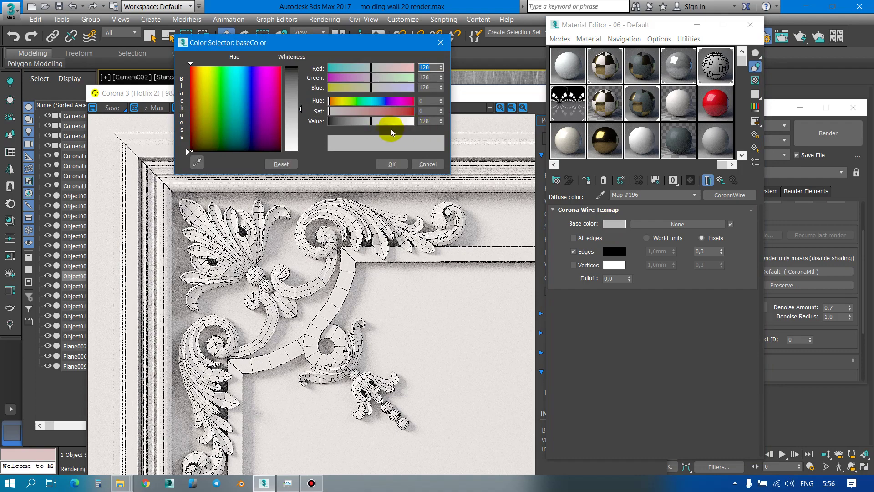
{"action": "left_click_drag", "start_coordinate": [366, 123], "coordinate": [368, 122]}
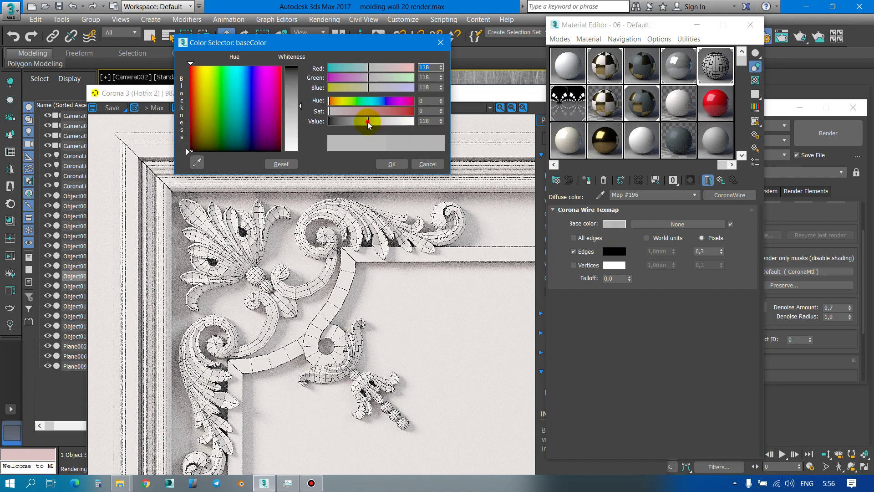
{"action": "left_click", "coordinate": [391, 164]}
{"action": "left_click", "coordinate": [721, 179]}
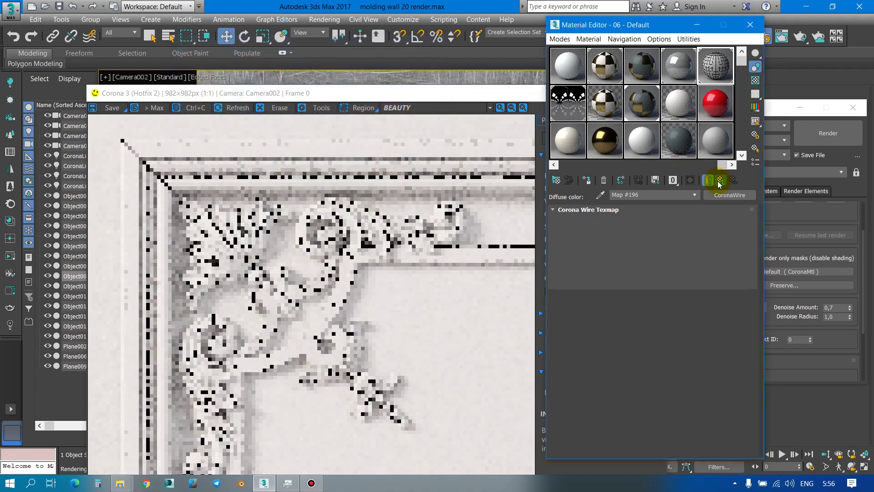
Step: Lower 06 - Default's diffuse level to 0,6 and select the VFB exposure value
{"action": "left_click", "coordinate": [624, 228]}
{"action": "type", "text": "0,6"}
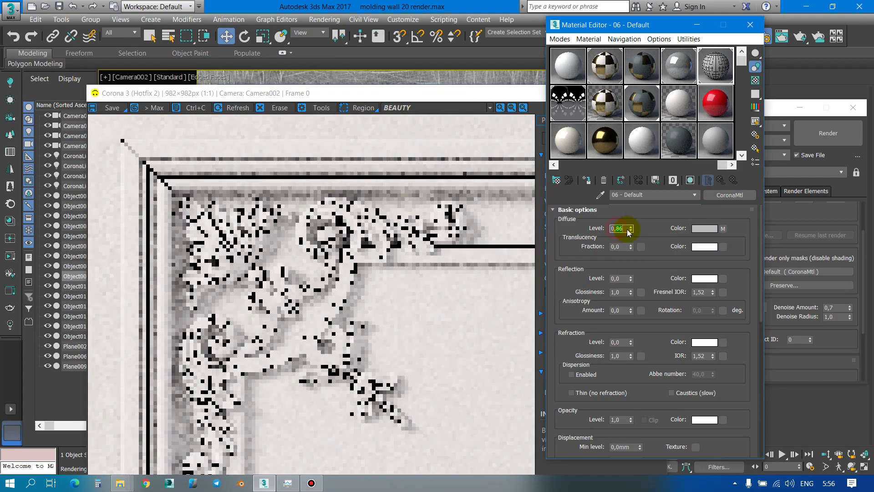
{"action": "key", "text": "Return"}
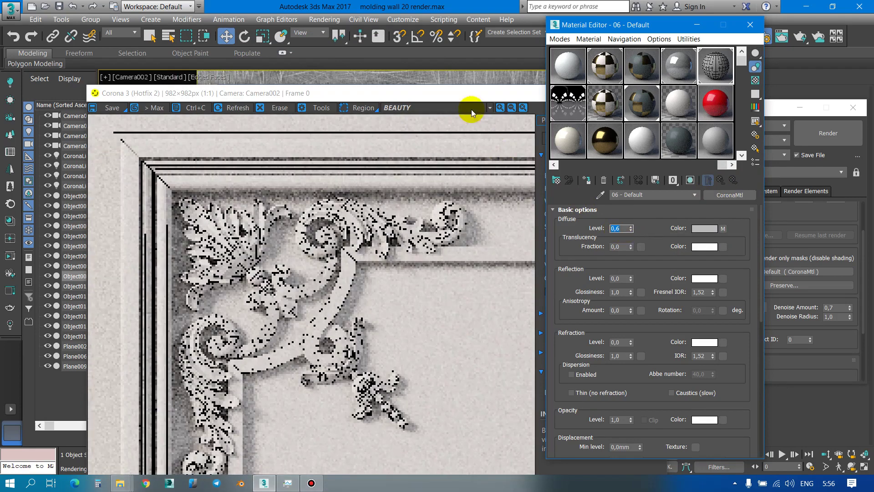
{"action": "left_click_drag", "start_coordinate": [444, 92], "coordinate": [458, 64]}
{"action": "double_click", "coordinate": [629, 135]}
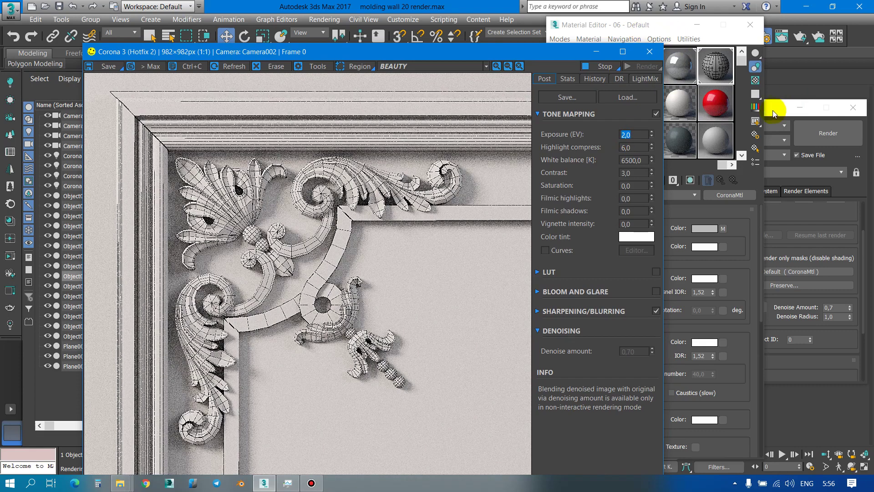
Step: Set the render pass limit to 2 in Render Setup
{"action": "left_click_drag", "start_coordinate": [772, 112], "coordinate": [777, 61]}
{"action": "left_click_drag", "start_coordinate": [748, 161], "coordinate": [745, 274]}
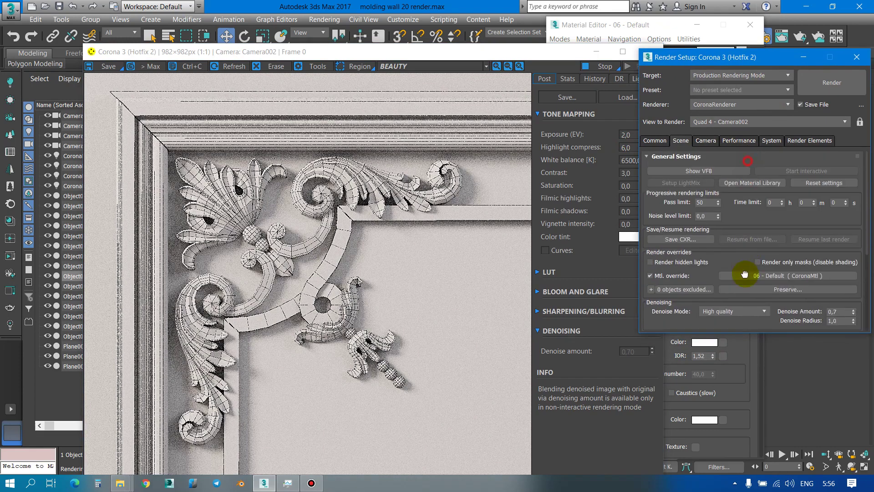
{"action": "double_click", "coordinate": [705, 202]}
{"action": "type", "text": "2"}
Step: Rename the Common tab's output file to 005 wire.png
{"action": "left_click", "coordinate": [654, 140]}
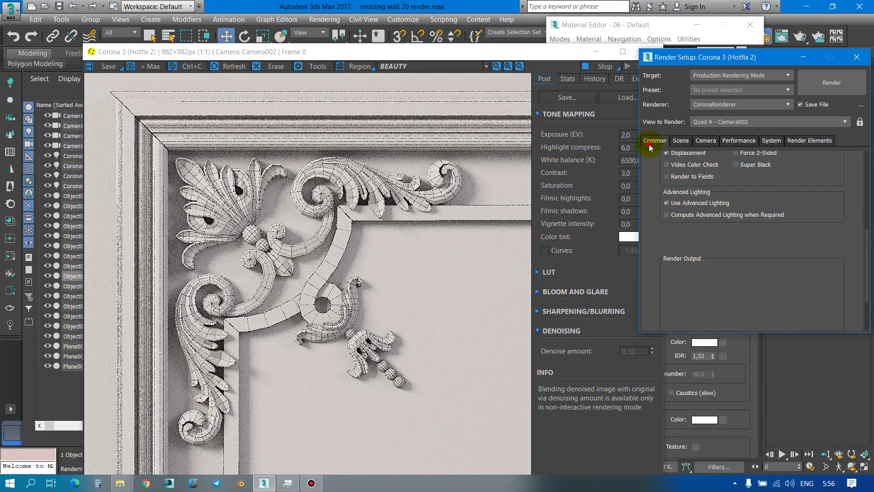
{"action": "left_click", "coordinate": [823, 269]}
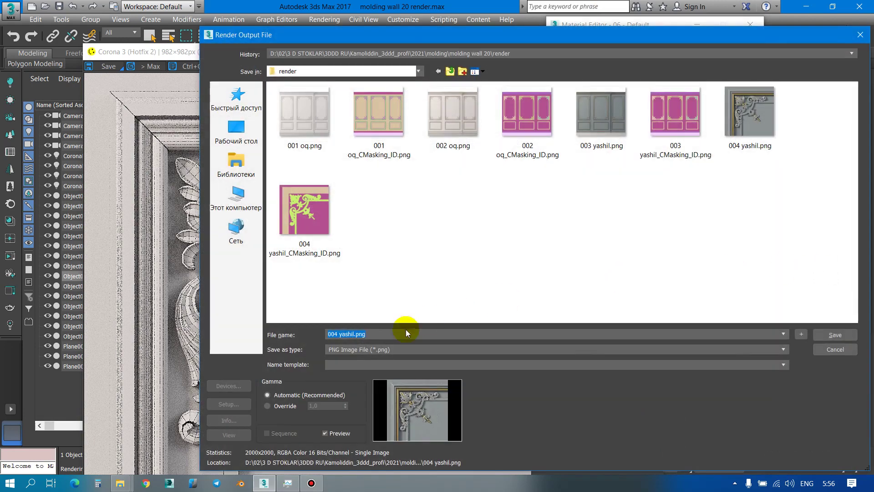
{"action": "left_click", "coordinate": [333, 334]}
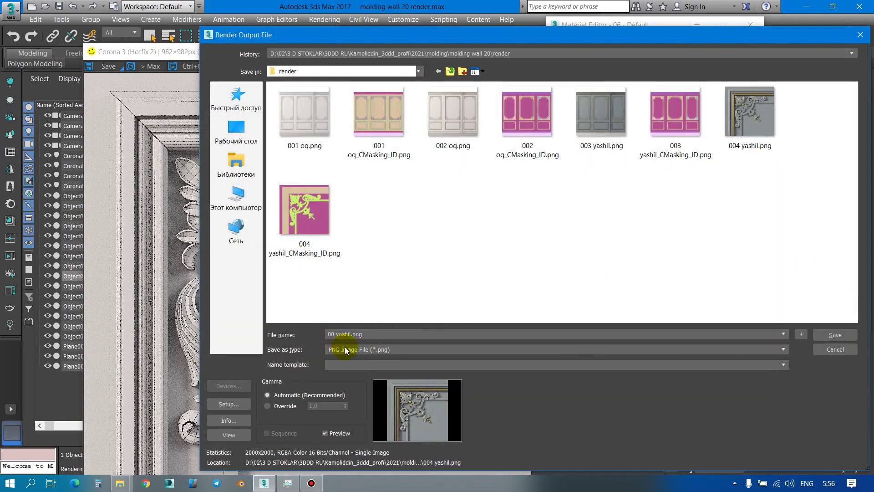
{"action": "type", "text": "5 "}
{"action": "type", "text": "wire"}
{"action": "key", "text": "Return"}
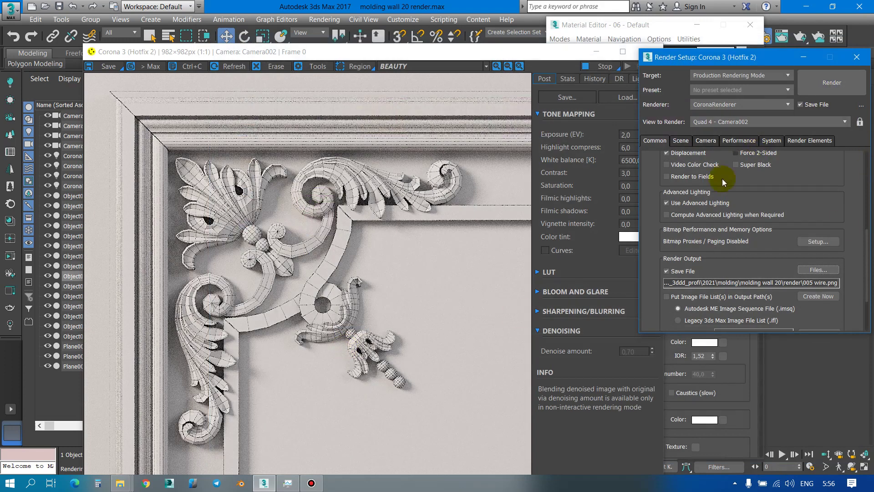
{"action": "left_click", "coordinate": [595, 68]}
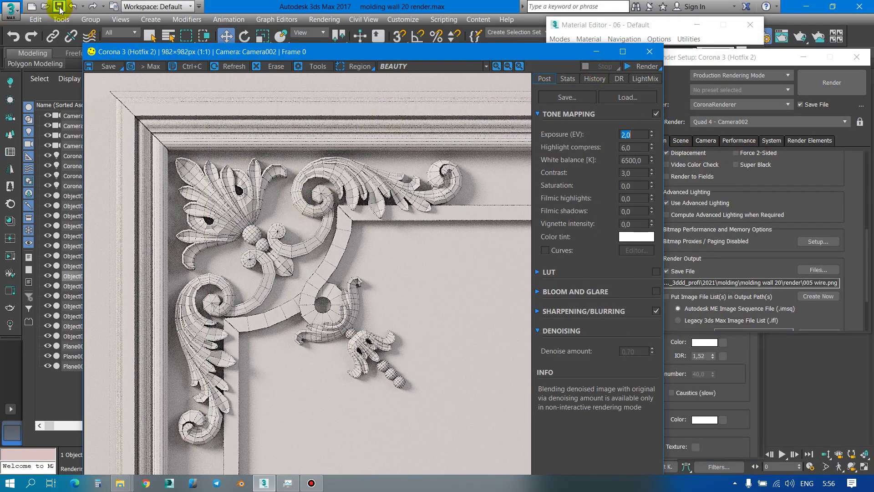
Step: Save the scene and render the 2000×2000 Camera002 wireframe image to 005 wire.png
{"action": "left_click", "coordinate": [59, 7]}
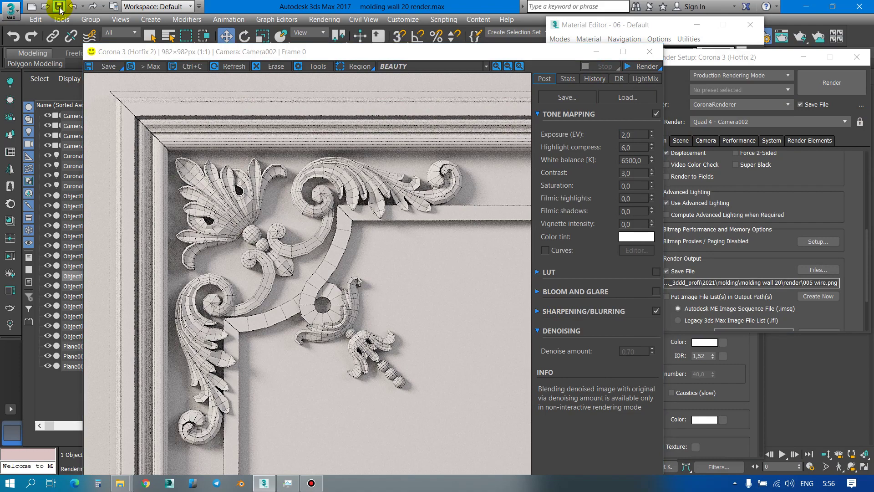
{"action": "left_click", "coordinate": [832, 82]}
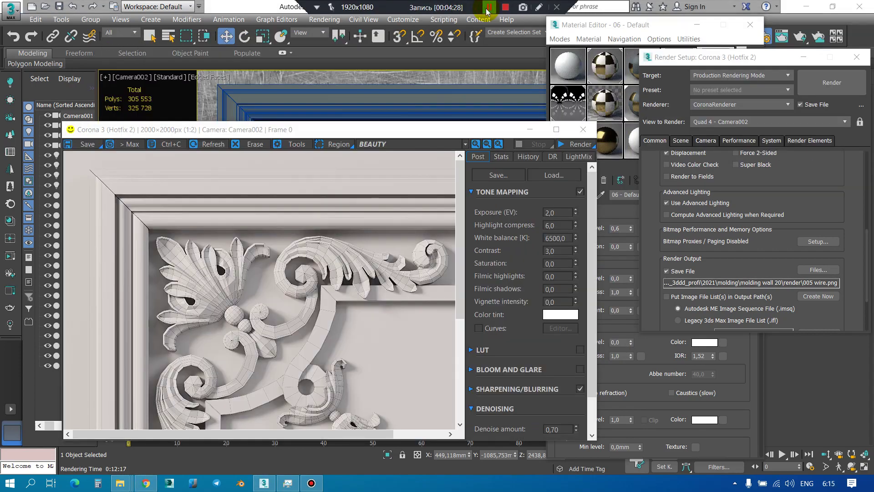
Step: Inspect the finished 005 wire render in the frame buffer, then close it without re-saving
{"action": "left_click", "coordinate": [557, 131]}
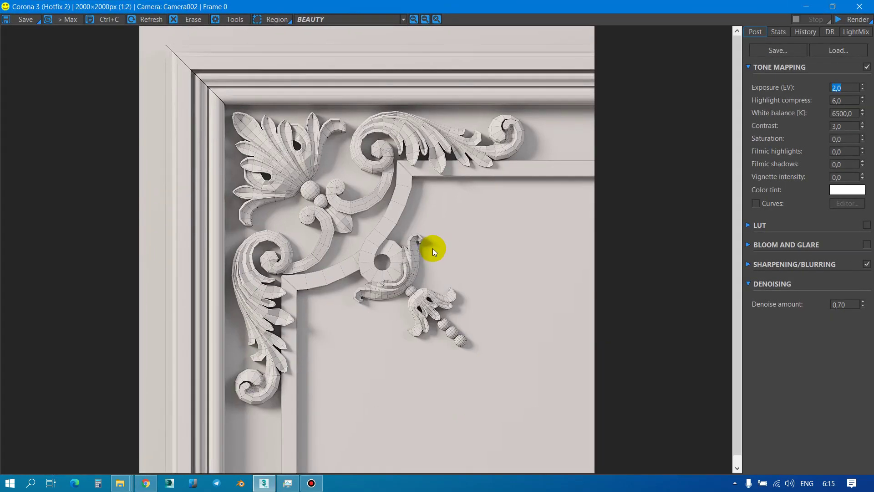
{"action": "scroll", "coordinate": [262, 144], "scroll_direction": "up", "scroll_amount": 1}
{"action": "scroll", "coordinate": [267, 150], "scroll_direction": "up", "scroll_amount": 1}
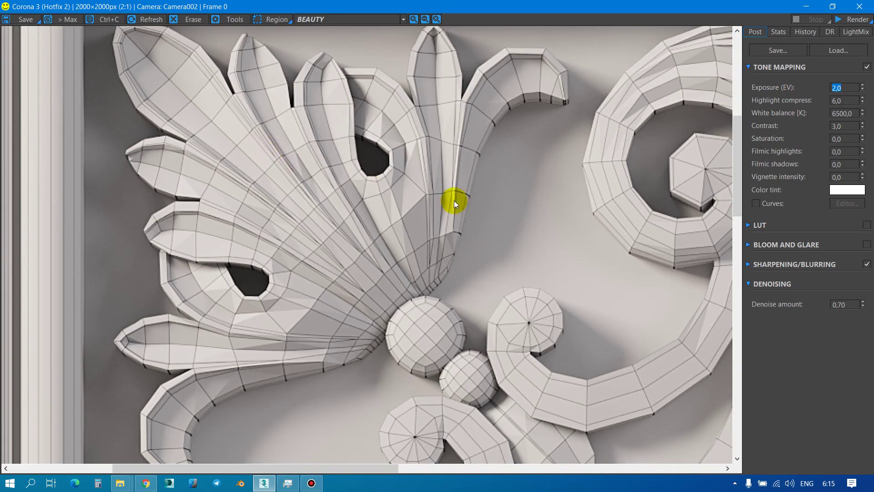
{"action": "left_click_drag", "start_coordinate": [295, 141], "coordinate": [381, 220]}
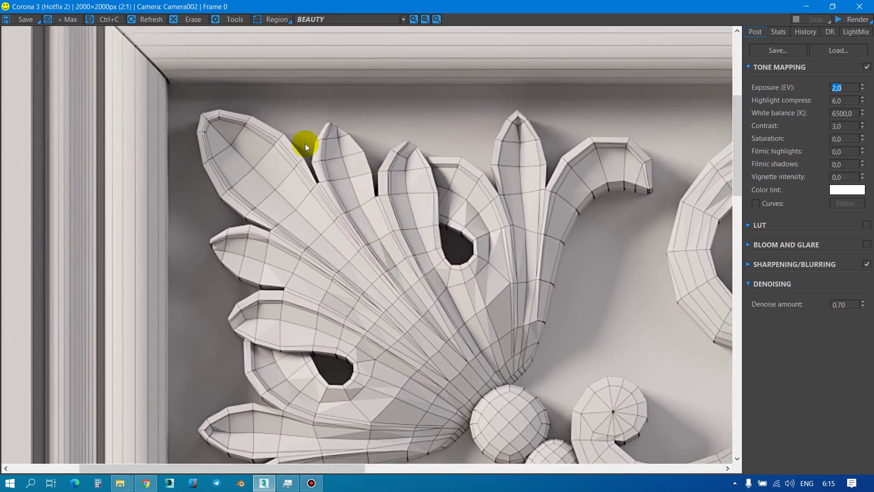
{"action": "left_click_drag", "start_coordinate": [305, 143], "coordinate": [403, 282]}
{"action": "scroll", "coordinate": [232, 161], "scroll_direction": "down", "scroll_amount": 1}
{"action": "scroll", "coordinate": [236, 162], "scroll_direction": "down", "scroll_amount": 1}
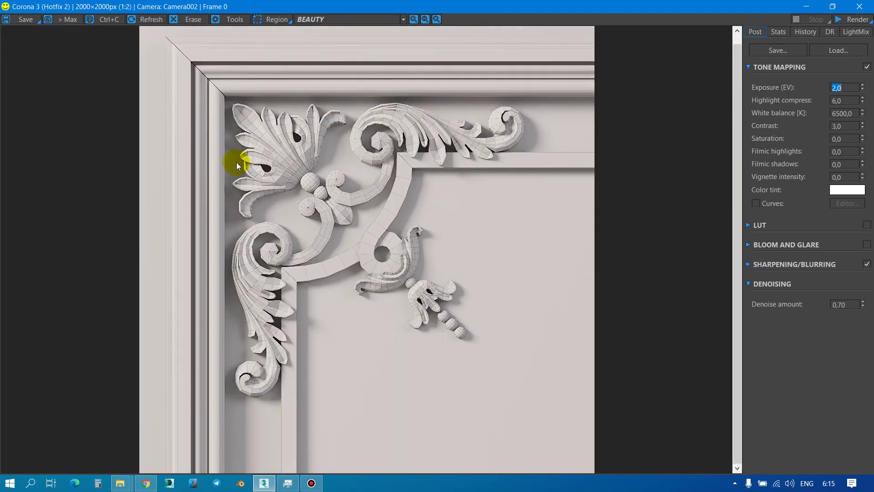
{"action": "left_click", "coordinate": [23, 19]}
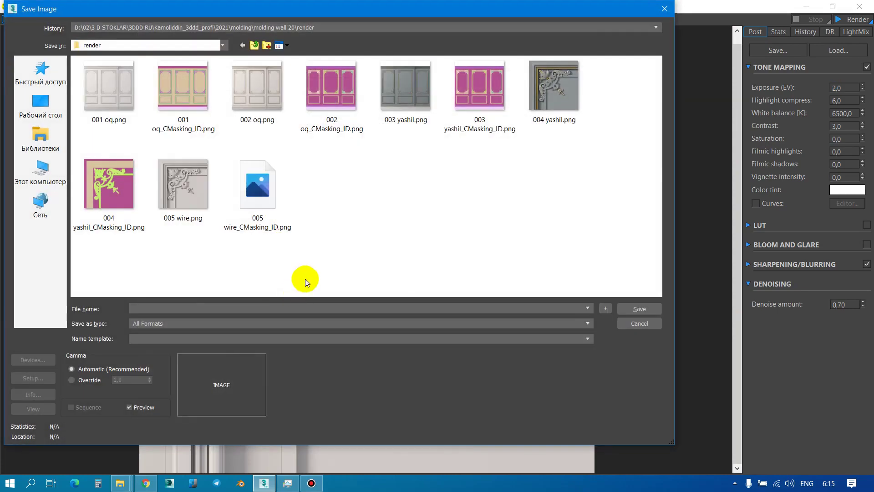
{"action": "left_click", "coordinate": [664, 8]}
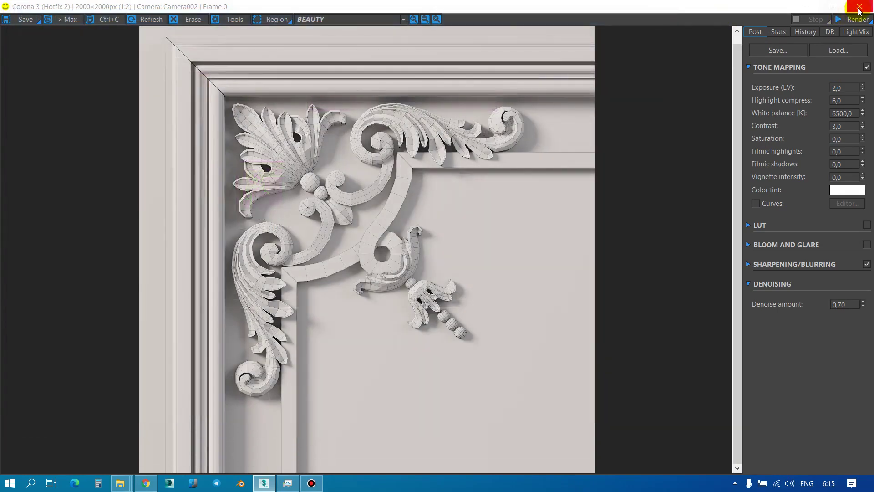
{"action": "left_click", "coordinate": [860, 6]}
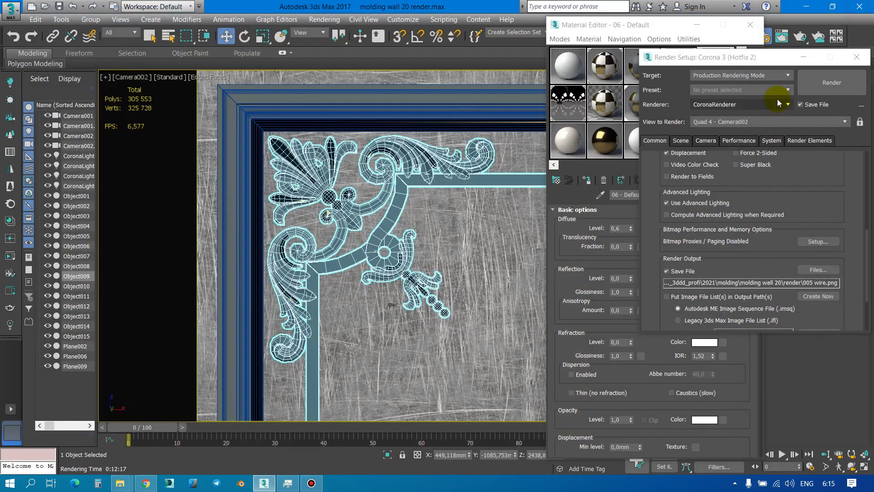
Step: Change the render output file to 006 wire.png
{"action": "left_click", "coordinate": [819, 270]}
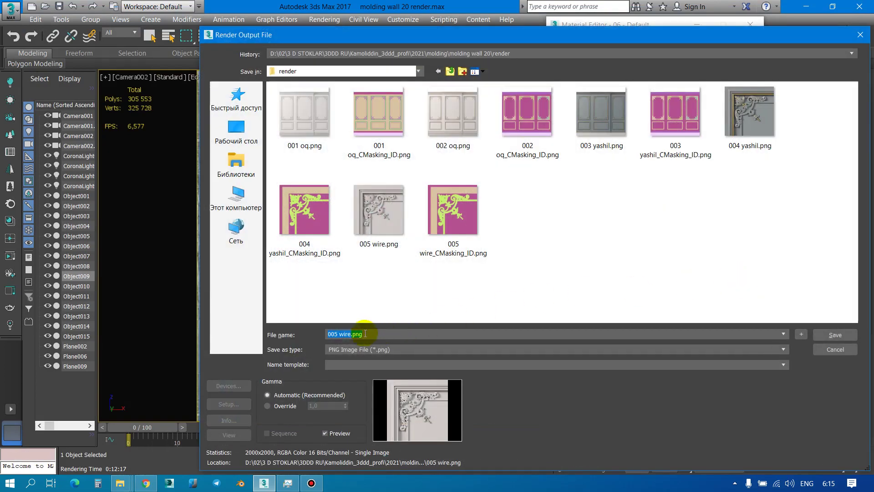
{"action": "left_click", "coordinate": [335, 336]}
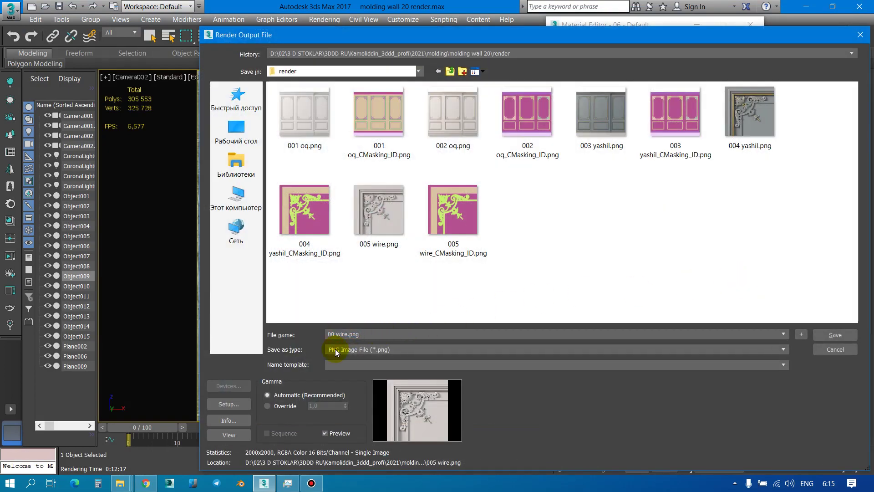
{"action": "type", "text": "6"}
{"action": "key", "text": "Return"}
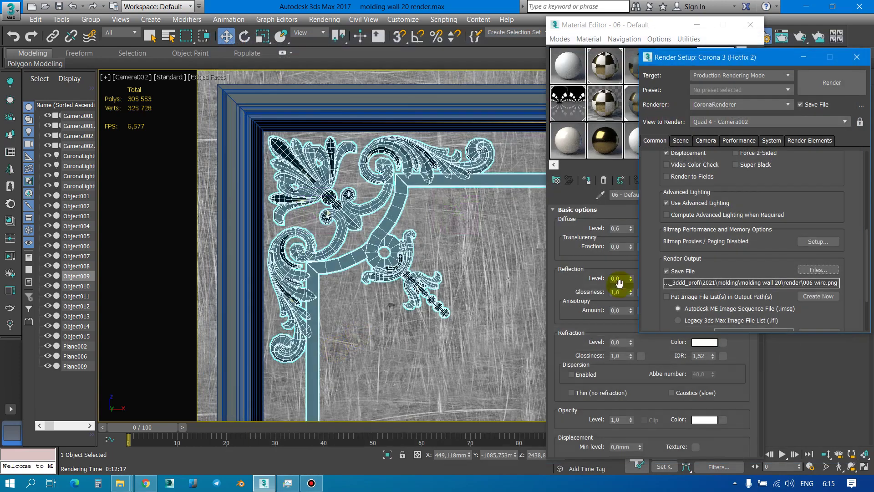
Step: Enable Object009's MeshSmooth modifier (451 367 polys) and start rendering 006 wire.png
{"action": "left_click", "coordinate": [750, 24]}
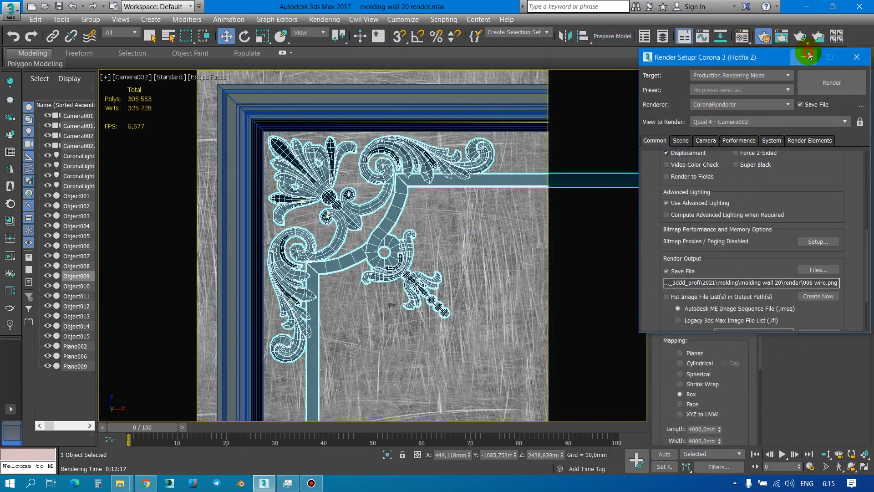
{"action": "left_click", "coordinate": [809, 55]}
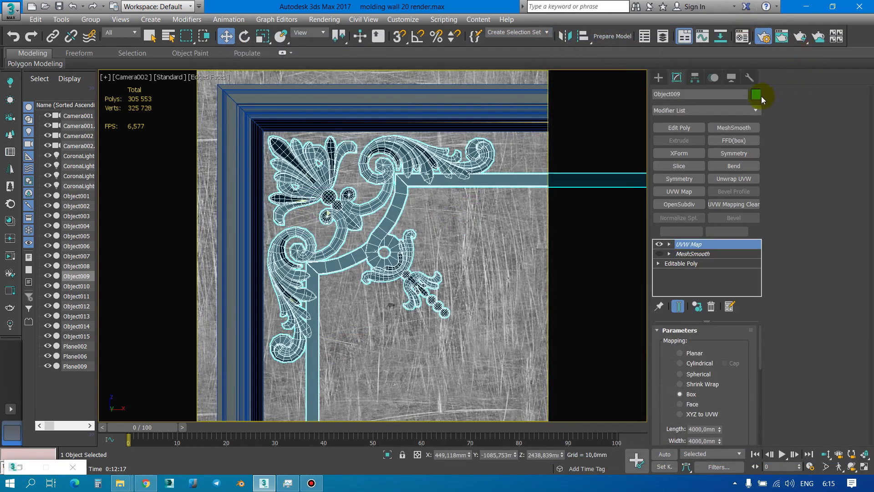
{"action": "left_click", "coordinate": [693, 255]}
{"action": "scroll", "coordinate": [747, 405], "scroll_direction": "down", "scroll_amount": 1}
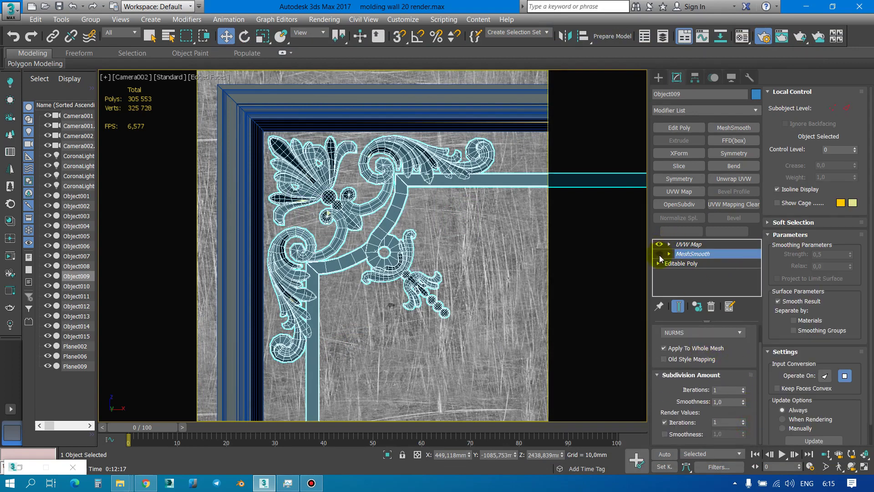
{"action": "left_click", "coordinate": [660, 254]}
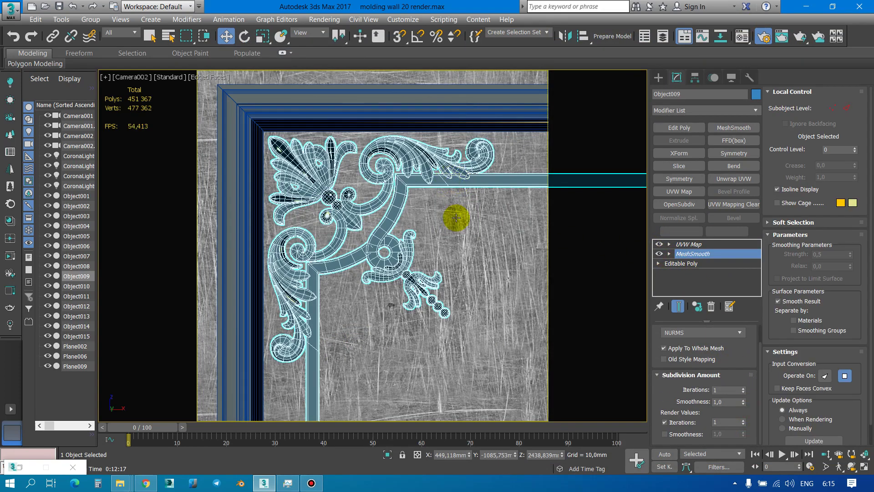
{"action": "left_click", "coordinate": [29, 467]}
{"action": "left_click", "coordinate": [813, 104]}
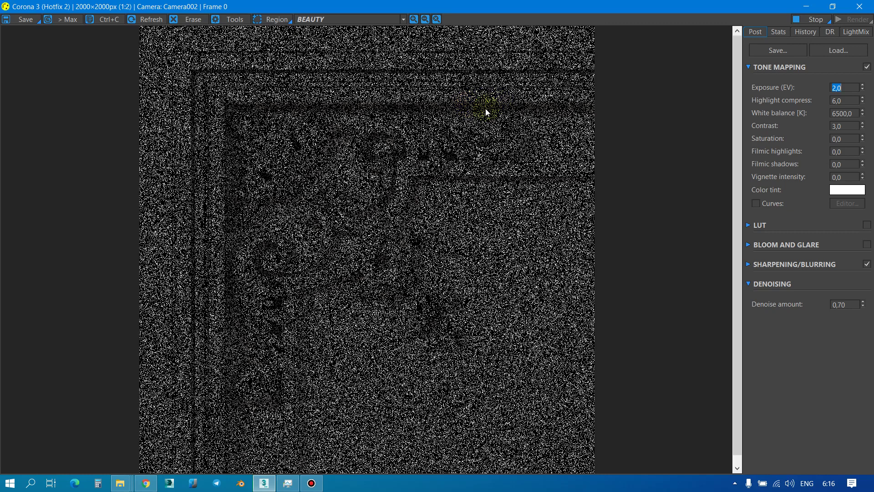
Step: Pan and zoom over the smoothed ornament in the 006 wire render, then un-maximize the frame buffer
{"action": "left_click", "coordinate": [486, 112]}
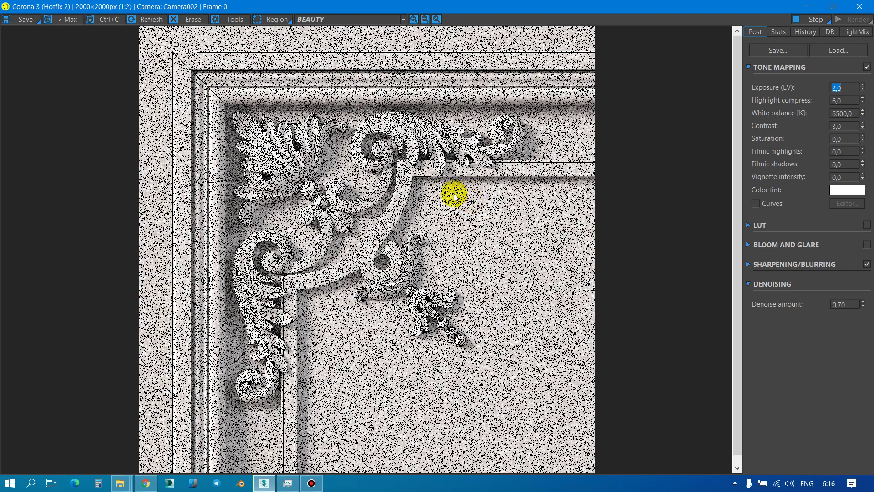
{"action": "scroll", "coordinate": [286, 161], "scroll_direction": "up", "scroll_amount": 2}
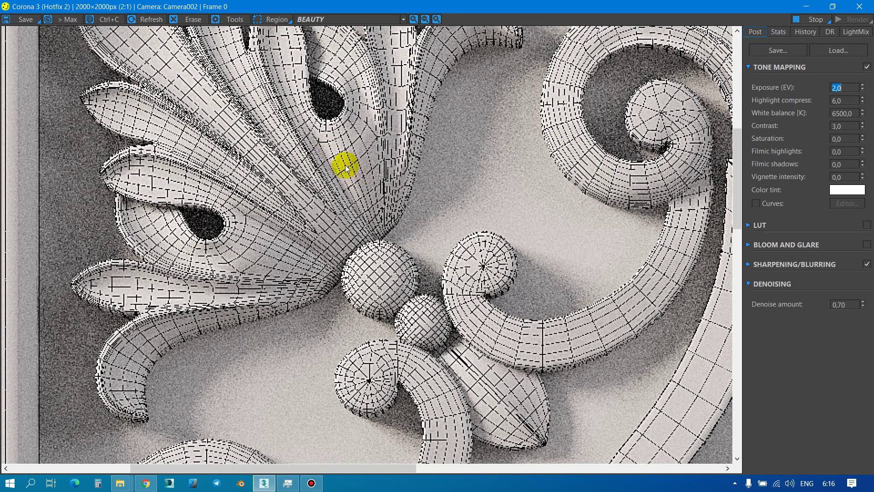
{"action": "scroll", "coordinate": [345, 167], "scroll_direction": "down", "scroll_amount": 1}
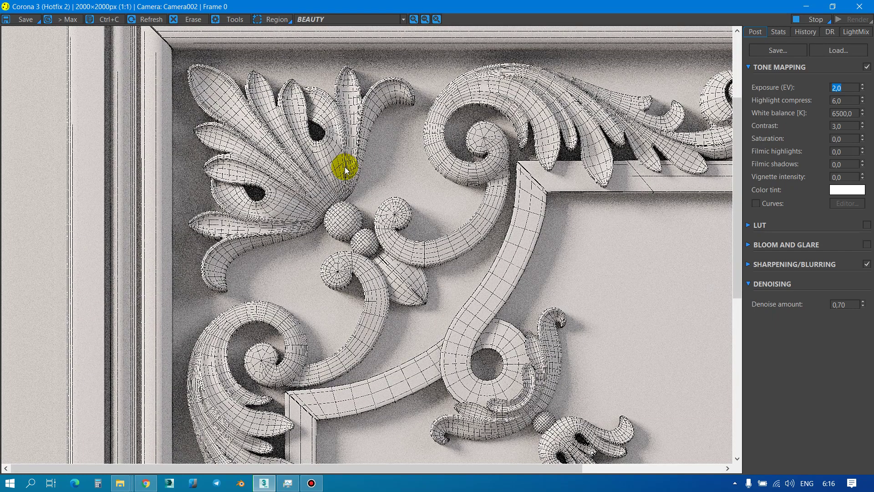
{"action": "scroll", "coordinate": [391, 252], "scroll_direction": "up", "scroll_amount": 2}
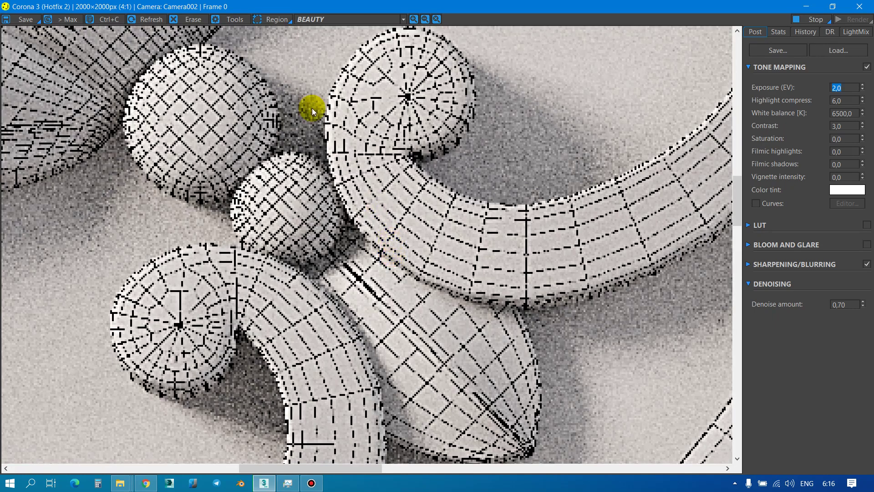
{"action": "scroll", "coordinate": [312, 110], "scroll_direction": "down", "scroll_amount": 1}
{"action": "scroll", "coordinate": [312, 110], "scroll_direction": "down", "scroll_amount": 1}
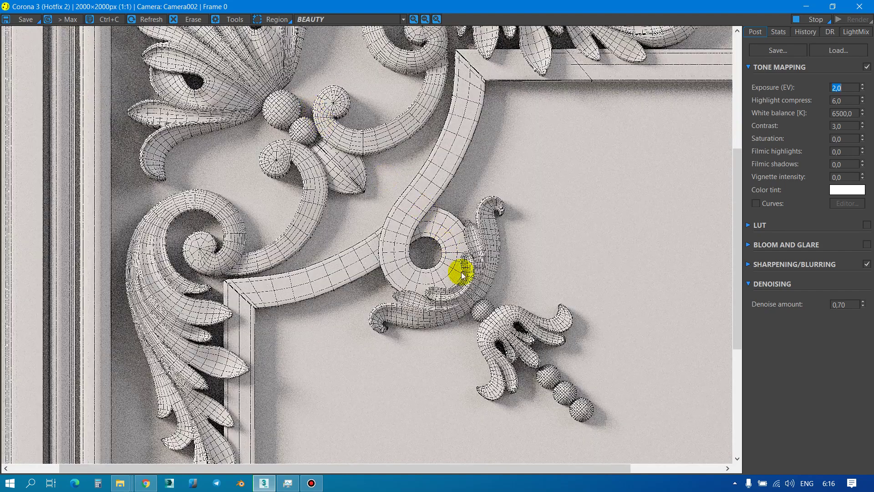
{"action": "scroll", "coordinate": [361, 215], "scroll_direction": "down", "scroll_amount": 1}
{"action": "scroll", "coordinate": [432, 133], "scroll_direction": "up", "scroll_amount": 1}
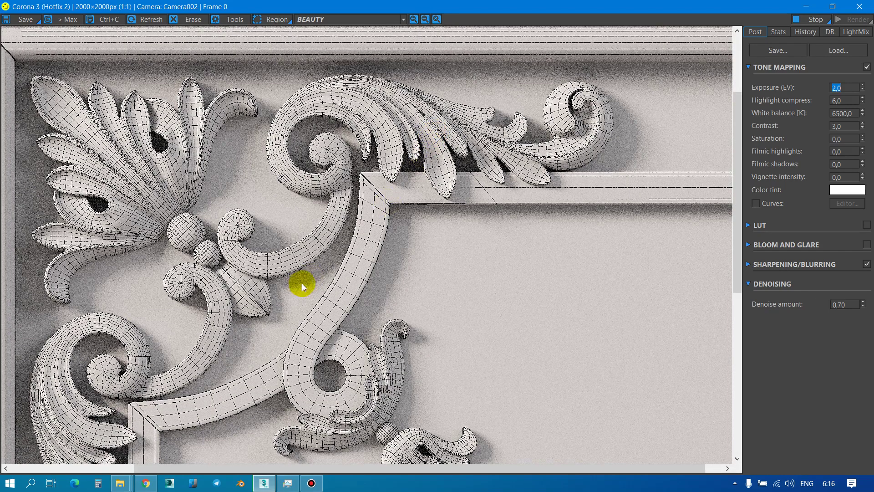
{"action": "left_click_drag", "start_coordinate": [337, 234], "coordinate": [384, 178]}
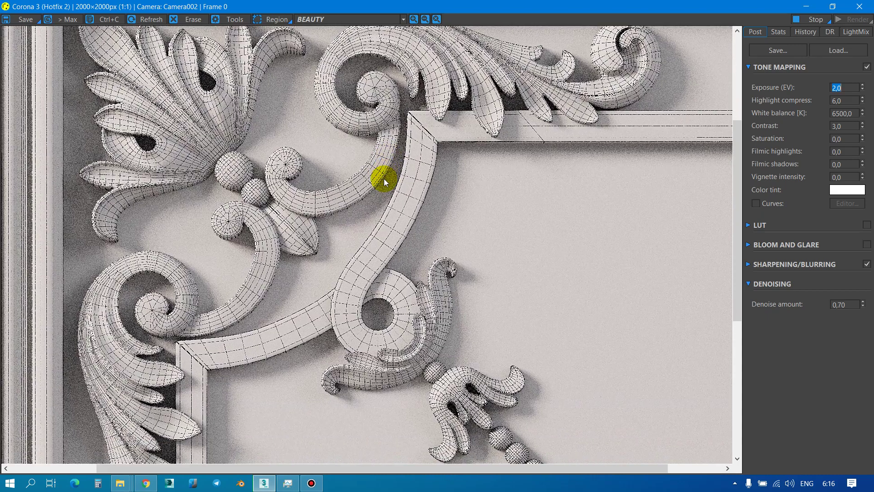
{"action": "scroll", "coordinate": [384, 178], "scroll_direction": "down", "scroll_amount": 1}
{"action": "scroll", "coordinate": [196, 56], "scroll_direction": "up", "scroll_amount": 1}
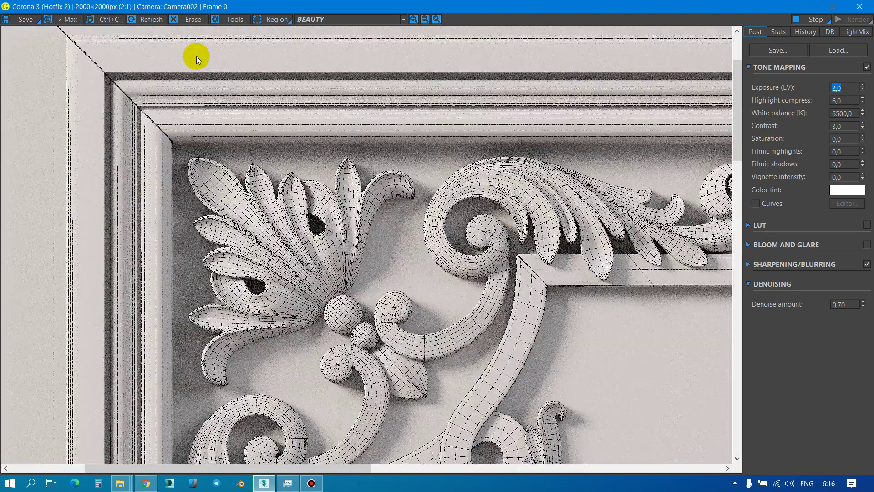
{"action": "scroll", "coordinate": [220, 83], "scroll_direction": "up", "scroll_amount": 1}
{"action": "scroll", "coordinate": [232, 91], "scroll_direction": "down", "scroll_amount": 1}
{"action": "scroll", "coordinate": [232, 92], "scroll_direction": "down", "scroll_amount": 1}
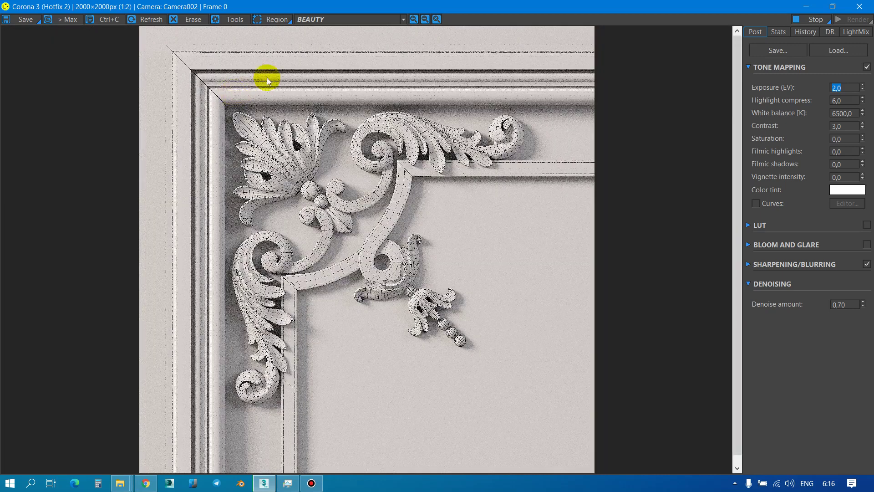
{"action": "left_click_drag", "start_coordinate": [373, 7], "coordinate": [370, 64]}
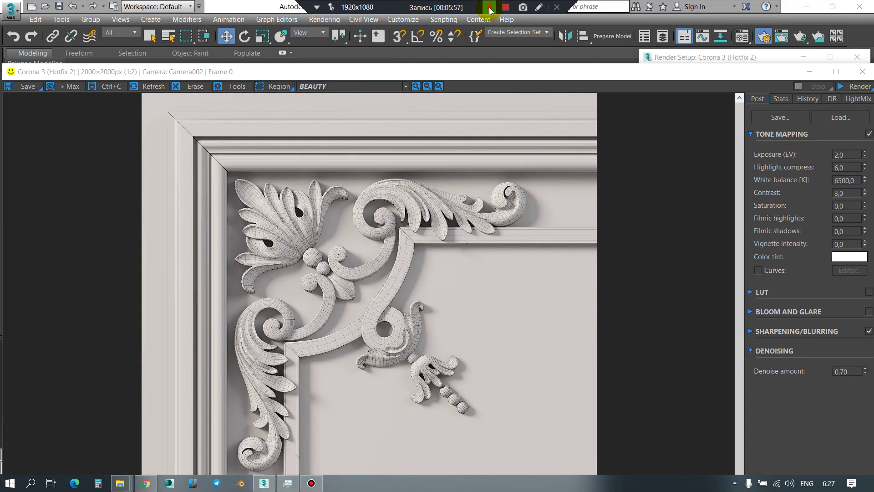
Step: Maximize the frame buffer, check 006 wire.png and its mask in the render folder, then close it
{"action": "double_click", "coordinate": [392, 72]}
{"action": "scroll", "coordinate": [329, 188], "scroll_direction": "up", "scroll_amount": 3}
{"action": "scroll", "coordinate": [334, 186], "scroll_direction": "down", "scroll_amount": 1}
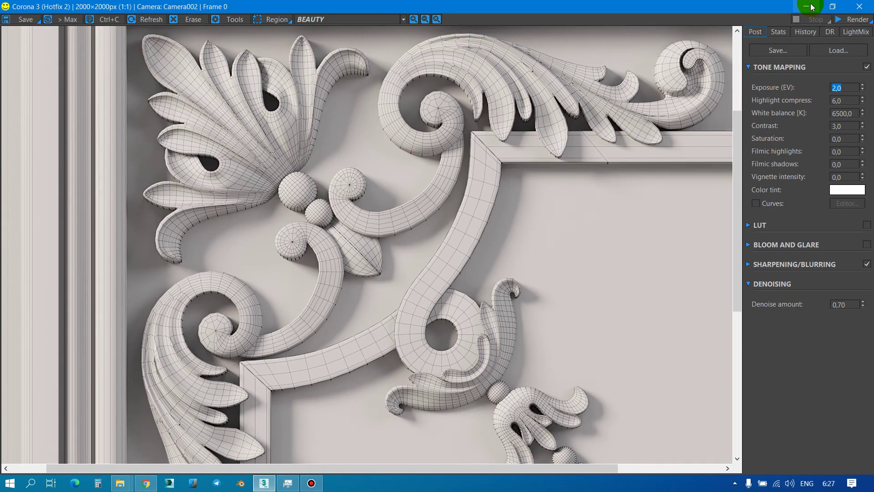
{"action": "left_click", "coordinate": [25, 19]}
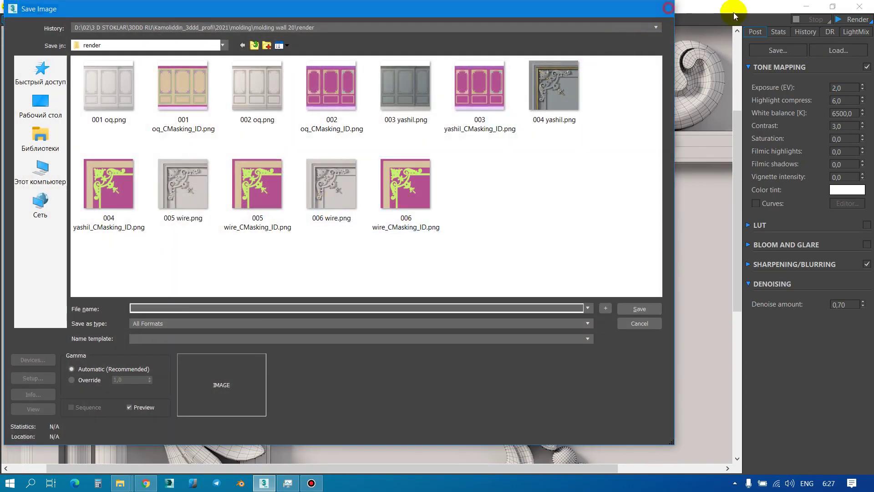
{"action": "left_click", "coordinate": [665, 8]}
{"action": "left_click", "coordinate": [858, 8]}
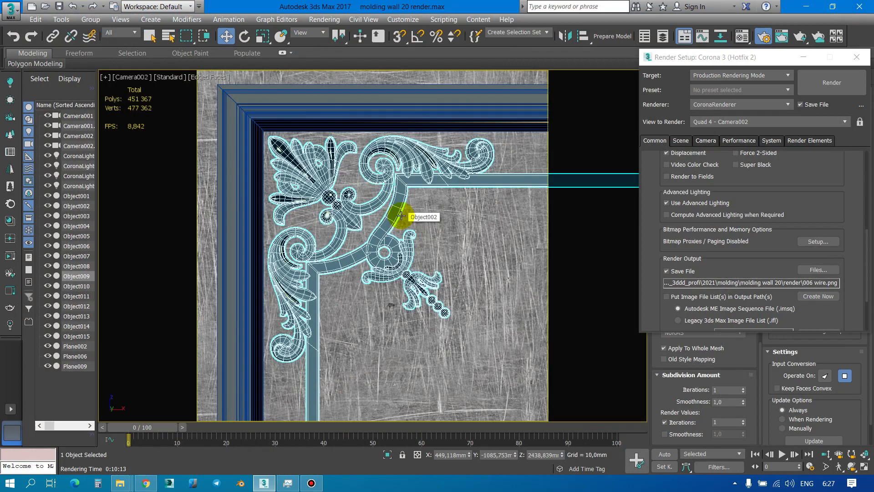
Step: Zoom and pan the Perspective view to frame the ornamented frame corner
{"action": "scroll", "coordinate": [403, 219], "scroll_direction": "down", "scroll_amount": 5}
{"action": "scroll", "coordinate": [327, 168], "scroll_direction": "up", "scroll_amount": 6}
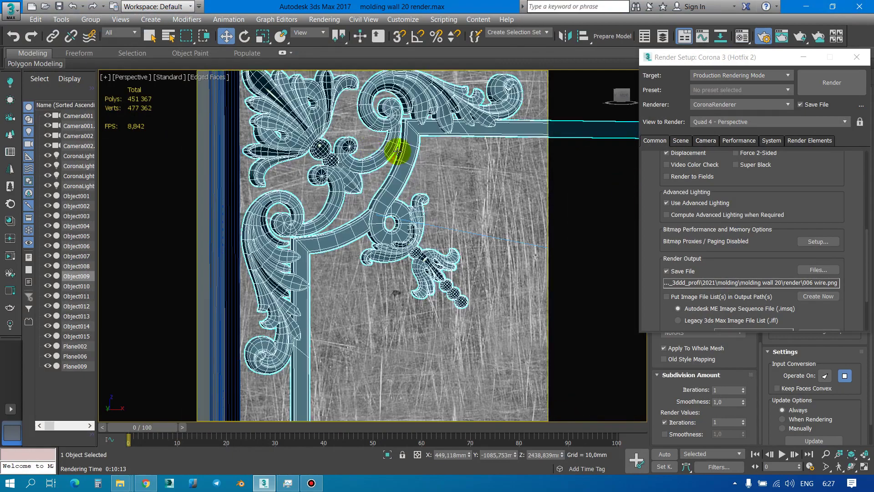
{"action": "scroll", "coordinate": [369, 165], "scroll_direction": "up", "scroll_amount": 3}
{"action": "scroll", "coordinate": [360, 168], "scroll_direction": "down", "scroll_amount": 4}
{"action": "scroll", "coordinate": [383, 189], "scroll_direction": "up", "scroll_amount": 1}
{"action": "scroll", "coordinate": [390, 195], "scroll_direction": "up", "scroll_amount": 1}
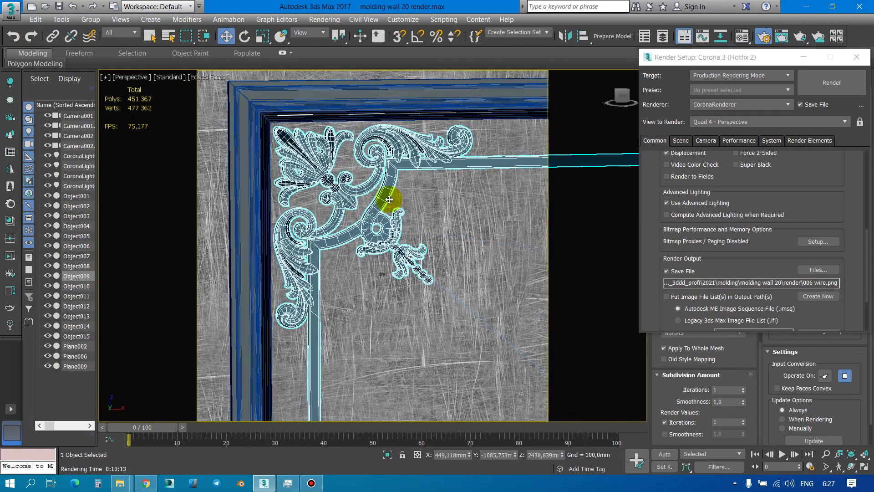
{"action": "scroll", "coordinate": [416, 197], "scroll_direction": "up", "scroll_amount": 2}
{"action": "middle_click_drag", "start_coordinate": [416, 197], "coordinate": [353, 212]}
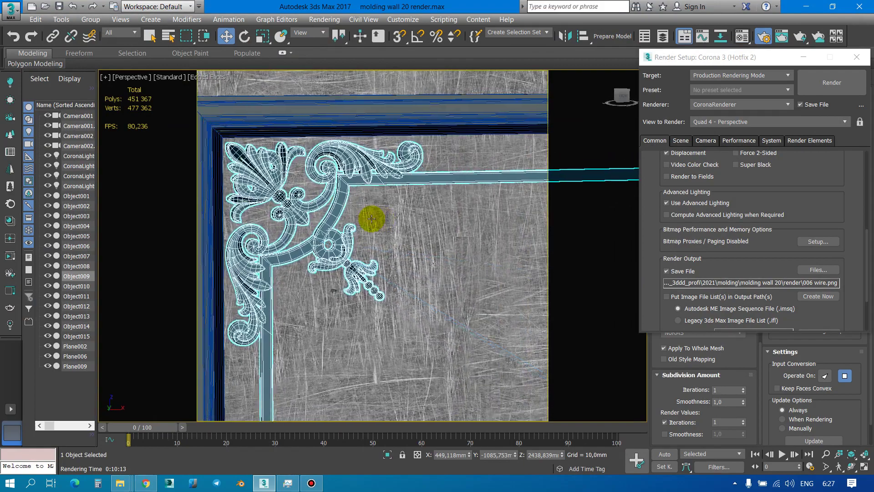
{"action": "scroll", "coordinate": [341, 205], "scroll_direction": "down", "scroll_amount": 1}
{"action": "scroll", "coordinate": [328, 224], "scroll_direction": "down", "scroll_amount": 1}
{"action": "scroll", "coordinate": [328, 225], "scroll_direction": "up", "scroll_amount": 2}
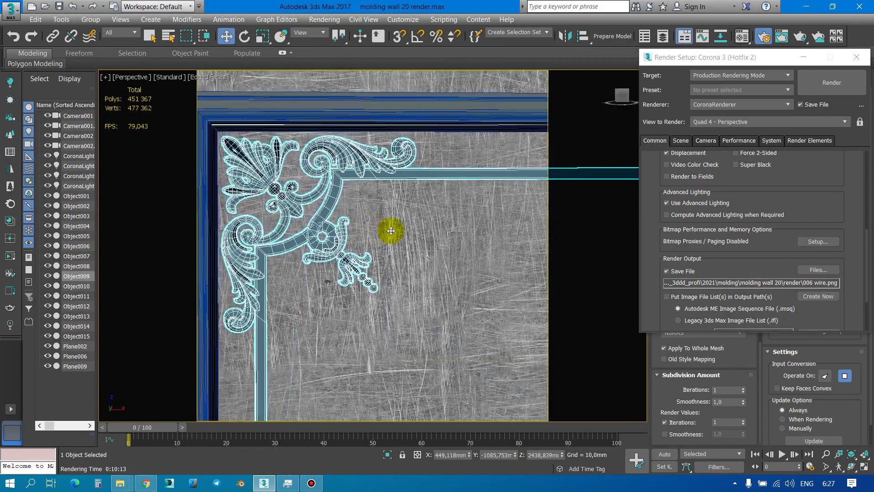
{"action": "mouse_move", "coordinate": [391, 231]}
{"action": "middle_mouse_down"}
{"action": "mouse_move", "coordinate": [401, 230]}
{"action": "mouse_move", "coordinate": [390, 244]}
{"action": "mouse_move", "coordinate": [391, 205]}
{"action": "mouse_move", "coordinate": [402, 241]}
{"action": "mouse_move", "coordinate": [469, 220]}
{"action": "mouse_move", "coordinate": [445, 234]}
{"action": "mouse_move", "coordinate": [445, 218]}
{"action": "mouse_move", "coordinate": [438, 276]}
{"action": "middle_mouse_up"}
{"action": "scroll", "coordinate": [457, 228], "scroll_direction": "up", "scroll_amount": 2}
Step: Render a quick perspective test of the ornamented corner, zoom in to 2:1, then close the frame buffer
{"action": "left_click", "coordinate": [687, 142]}
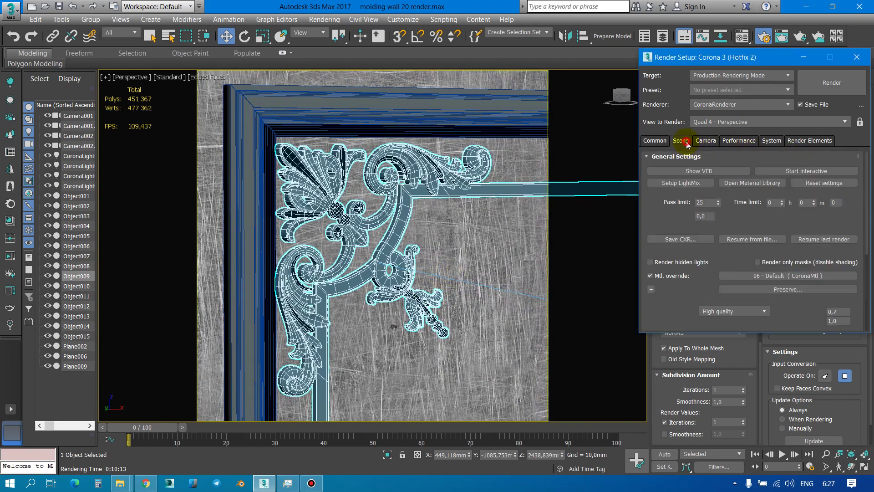
{"action": "left_click", "coordinate": [797, 171]}
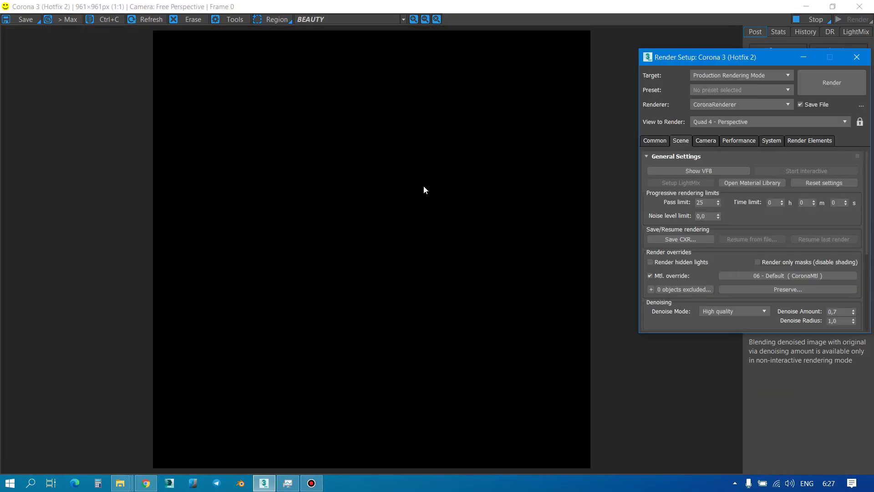
{"action": "left_click", "coordinate": [424, 185]}
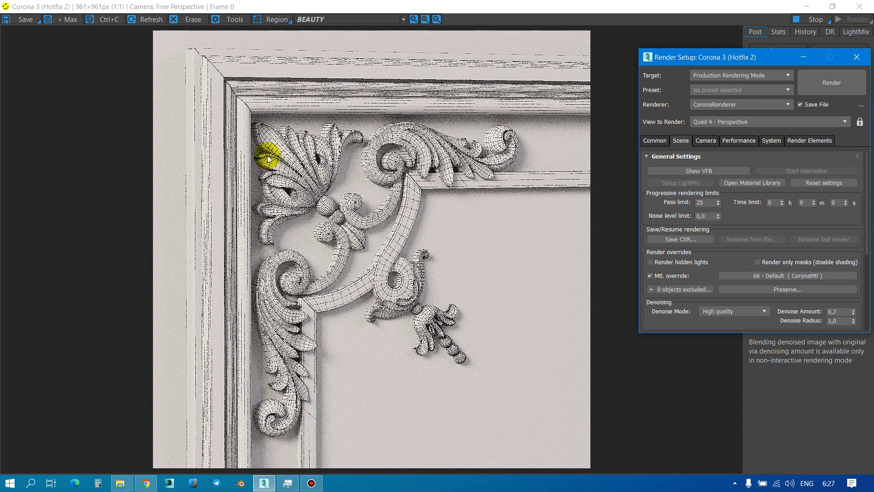
{"action": "scroll", "coordinate": [268, 160], "scroll_direction": "up", "scroll_amount": 1}
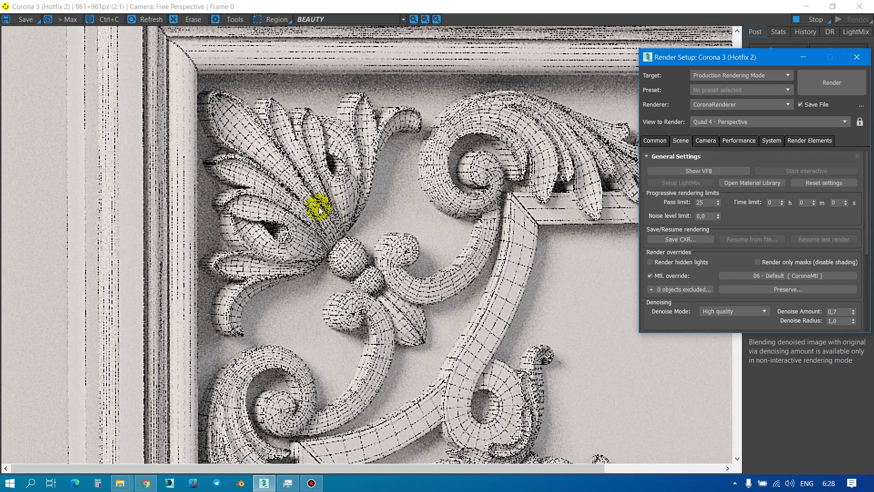
{"action": "left_click", "coordinate": [859, 7]}
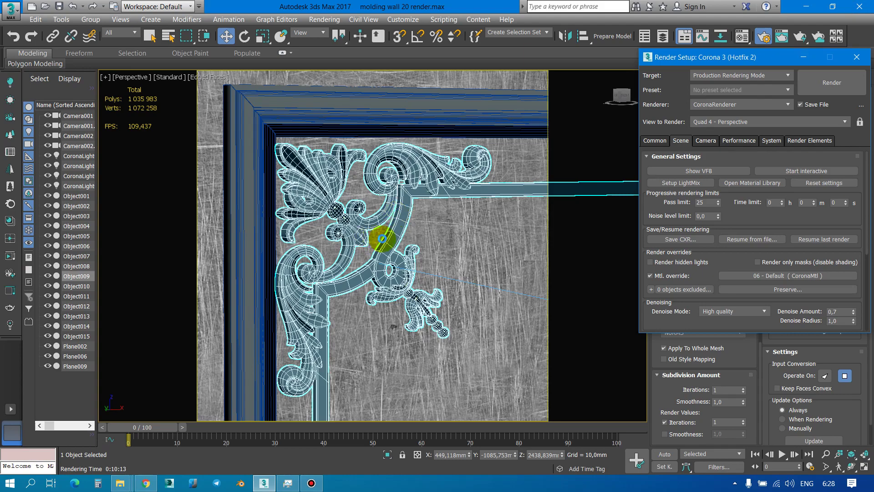
Step: Orbit, zoom and pan the Perspective view to an oblique angle on the ornamented corner
{"action": "mouse_move", "coordinate": [378, 241]}
{"action": "middle_mouse_down", "text": "alt"}
{"action": "mouse_move", "coordinate": [469, 283]}
{"action": "mouse_move", "coordinate": [441, 275]}
{"action": "mouse_move", "coordinate": [431, 253]}
{"action": "mouse_move", "coordinate": [431, 266]}
{"action": "mouse_move", "coordinate": [439, 259]}
{"action": "mouse_move", "coordinate": [433, 253]}
{"action": "mouse_move", "coordinate": [435, 264]}
{"action": "mouse_move", "coordinate": [451, 265]}
{"action": "mouse_move", "coordinate": [447, 273]}
{"action": "mouse_move", "coordinate": [442, 259]}
{"action": "mouse_move", "coordinate": [465, 270]}
{"action": "mouse_move", "coordinate": [420, 276]}
{"action": "mouse_move", "coordinate": [433, 248]}
{"action": "mouse_move", "coordinate": [428, 256]}
{"action": "mouse_move", "coordinate": [420, 250]}
{"action": "mouse_move", "coordinate": [425, 256]}
{"action": "middle_mouse_up", "text": "alt"}
{"action": "scroll", "coordinate": [405, 271], "scroll_direction": "up", "scroll_amount": 2}
{"action": "scroll", "coordinate": [405, 272], "scroll_direction": "up", "scroll_amount": 1}
{"action": "scroll", "coordinate": [425, 238], "scroll_direction": "up", "scroll_amount": 2}
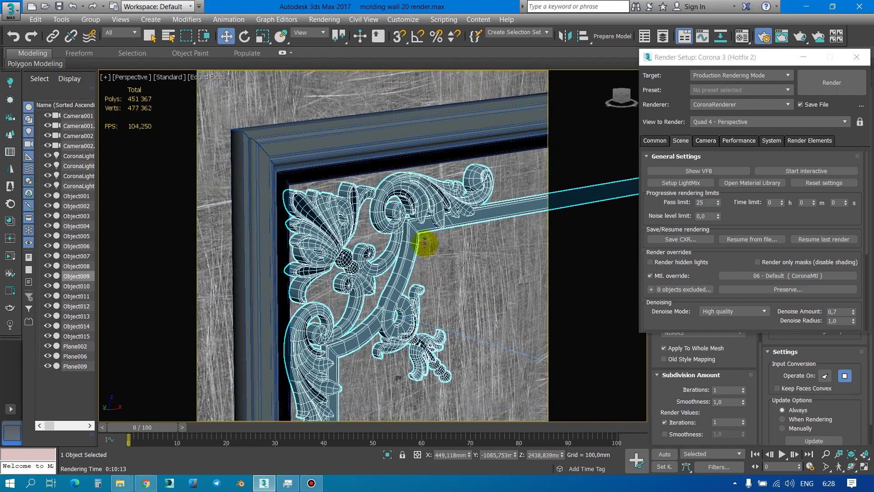
{"action": "scroll", "coordinate": [425, 244], "scroll_direction": "up", "scroll_amount": 2}
{"action": "scroll", "coordinate": [426, 254], "scroll_direction": "up", "scroll_amount": 2}
{"action": "scroll", "coordinate": [422, 238], "scroll_direction": "up", "scroll_amount": 2}
{"action": "scroll", "coordinate": [424, 235], "scroll_direction": "down", "scroll_amount": 2}
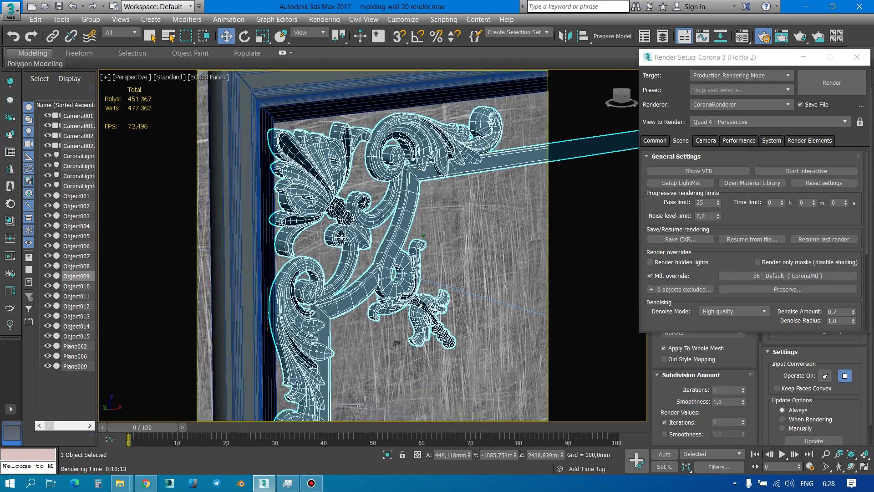
{"action": "scroll", "coordinate": [424, 236], "scroll_direction": "down", "scroll_amount": 2}
{"action": "scroll", "coordinate": [423, 236], "scroll_direction": "down", "scroll_amount": 2}
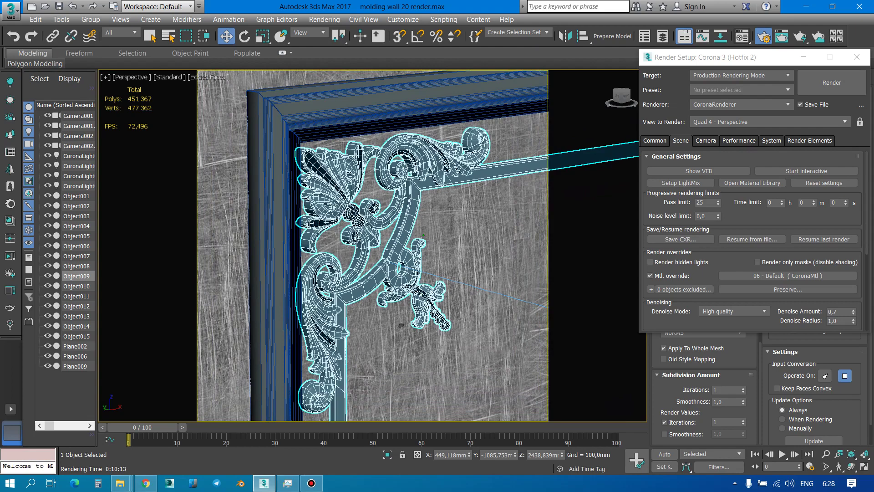
{"action": "middle_click_drag", "start_coordinate": [424, 235], "coordinate": [426, 252]}
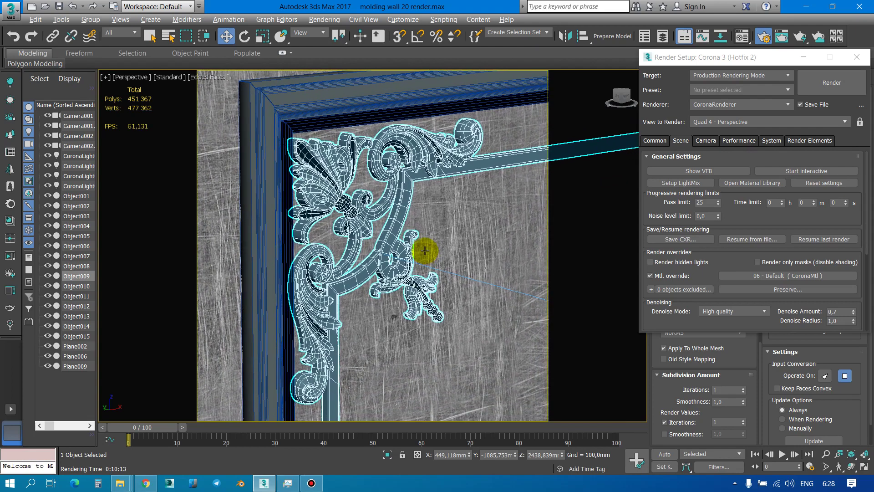
{"action": "scroll", "coordinate": [425, 250], "scroll_direction": "up", "scroll_amount": 1}
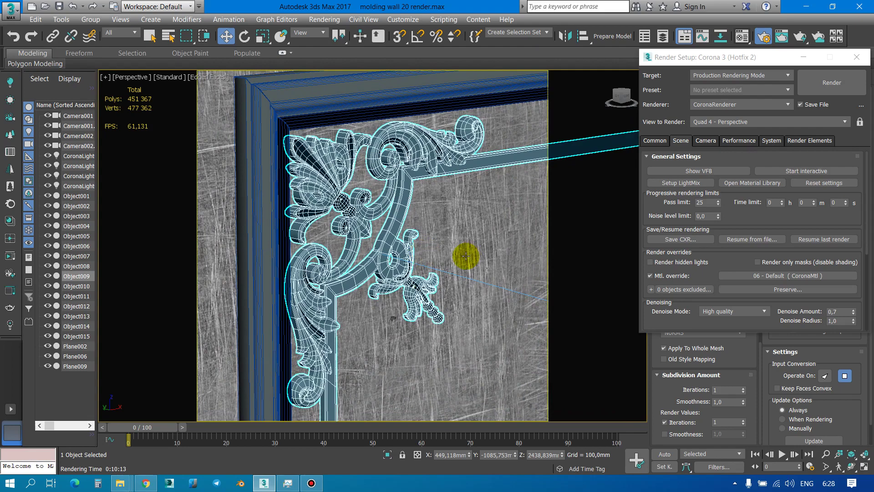
{"action": "mouse_move", "coordinate": [463, 257]}
{"action": "middle_mouse_down"}
{"action": "mouse_move", "coordinate": [429, 254]}
{"action": "mouse_move", "coordinate": [457, 258]}
{"action": "middle_mouse_up"}
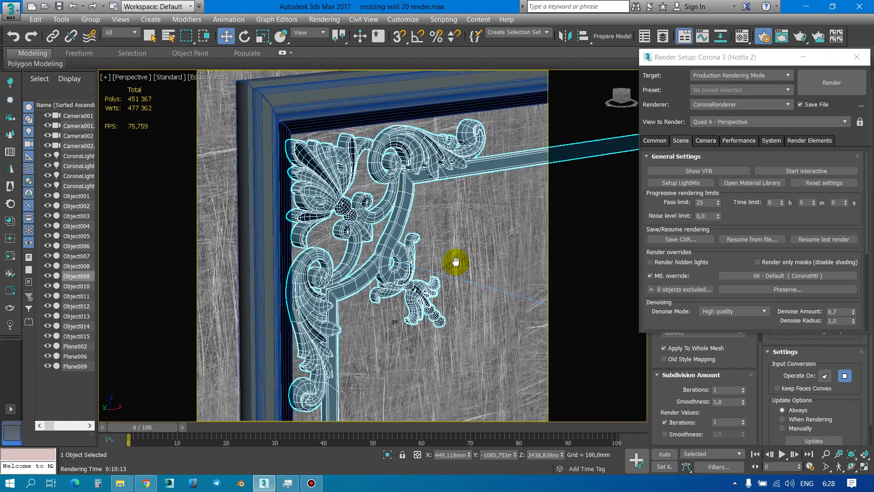
{"action": "middle_click_drag", "start_coordinate": [457, 258], "coordinate": [455, 259]}
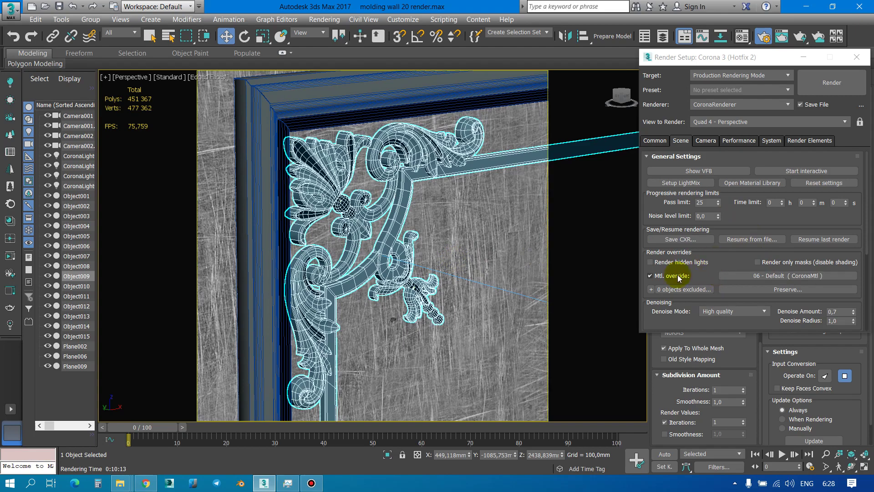
Step: Disable the material override, set MeshSmooth render iterations to 2, and raise the pass limit to 60
{"action": "left_click", "coordinate": [651, 275]}
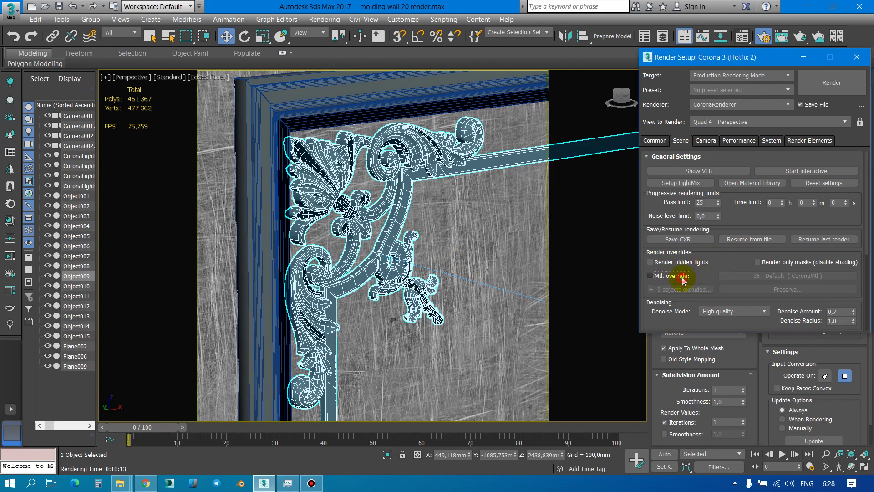
{"action": "left_click", "coordinate": [804, 57]}
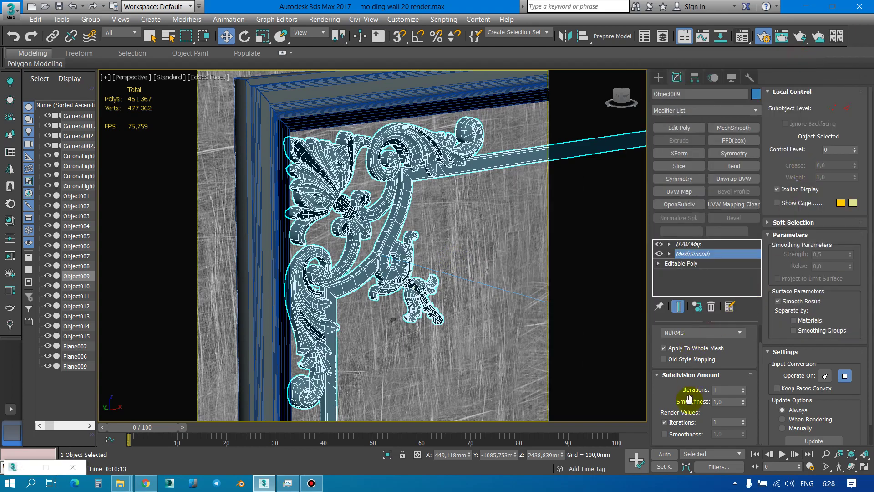
{"action": "left_click", "coordinate": [744, 420]}
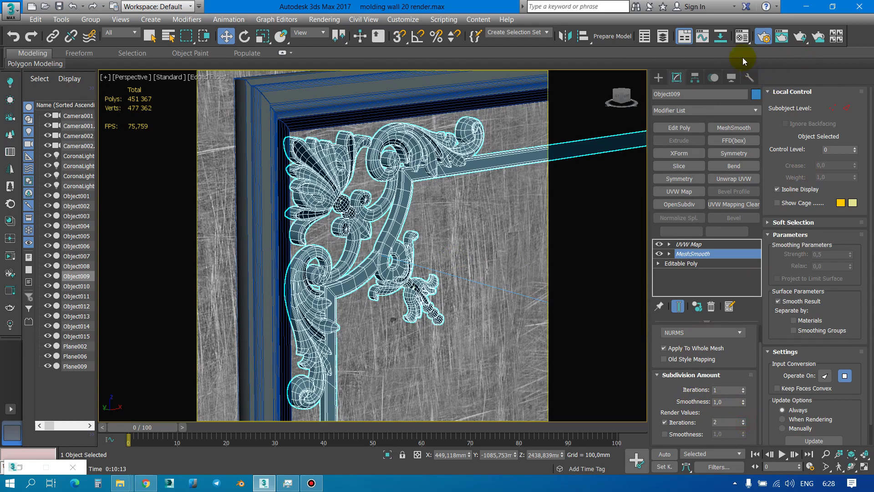
{"action": "left_click", "coordinate": [15, 467]}
{"action": "double_click", "coordinate": [701, 203]}
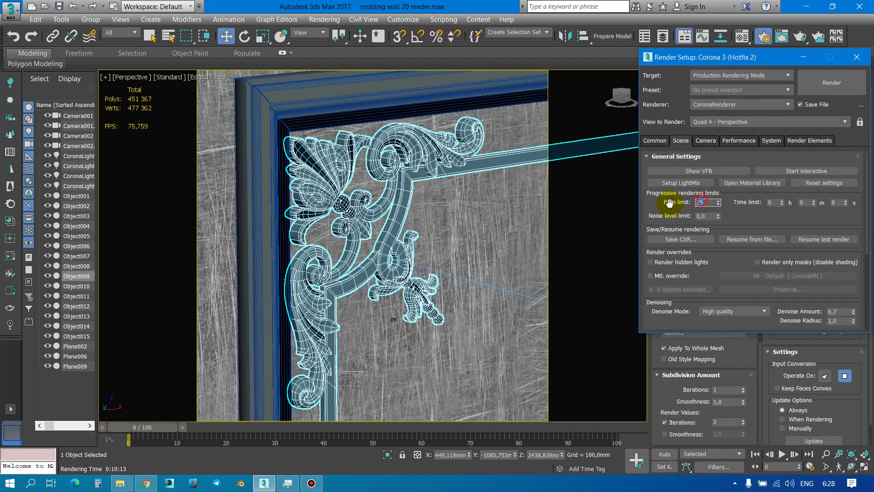
Step: Set the render output file to 007 wire.png
{"action": "left_click", "coordinate": [655, 140]}
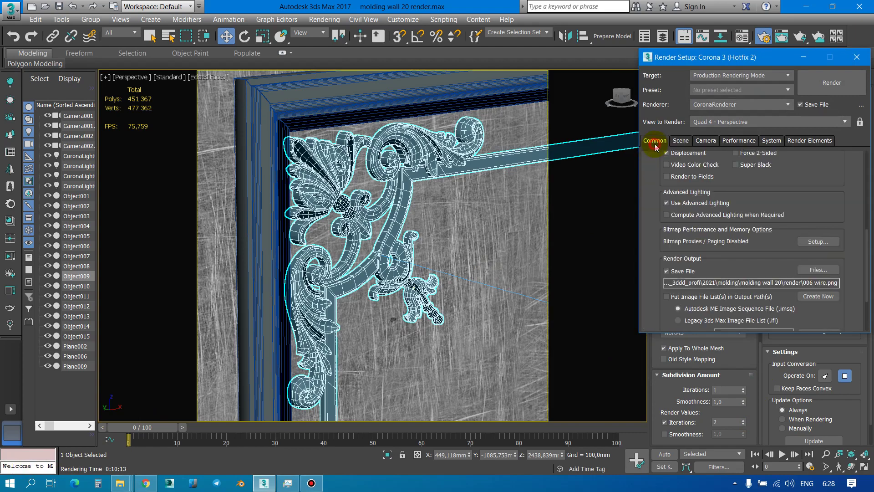
{"action": "left_click", "coordinate": [816, 269]}
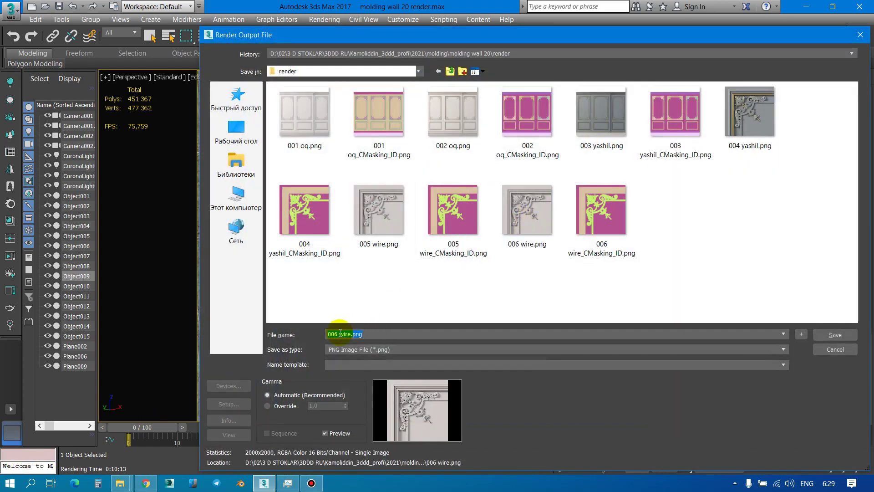
{"action": "left_click", "coordinate": [337, 334]}
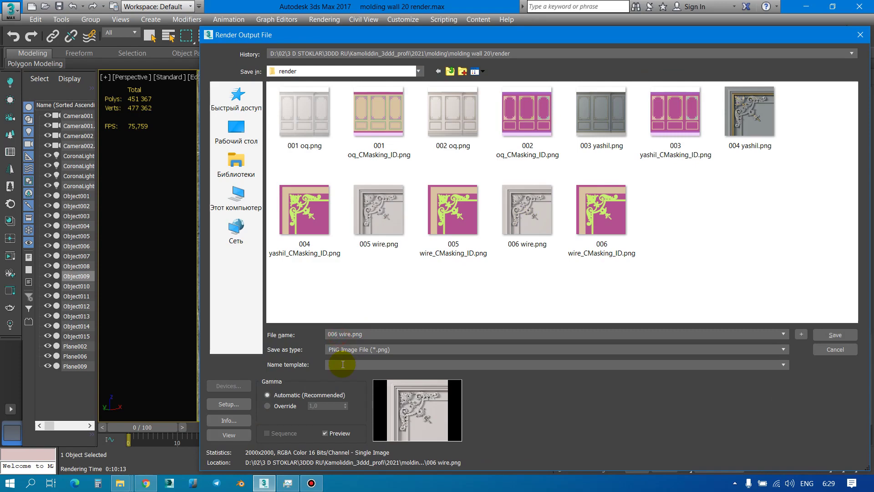
{"action": "key", "text": "BackSpace"}
{"action": "type", "text": "7"}
{"action": "key", "text": "Return"}
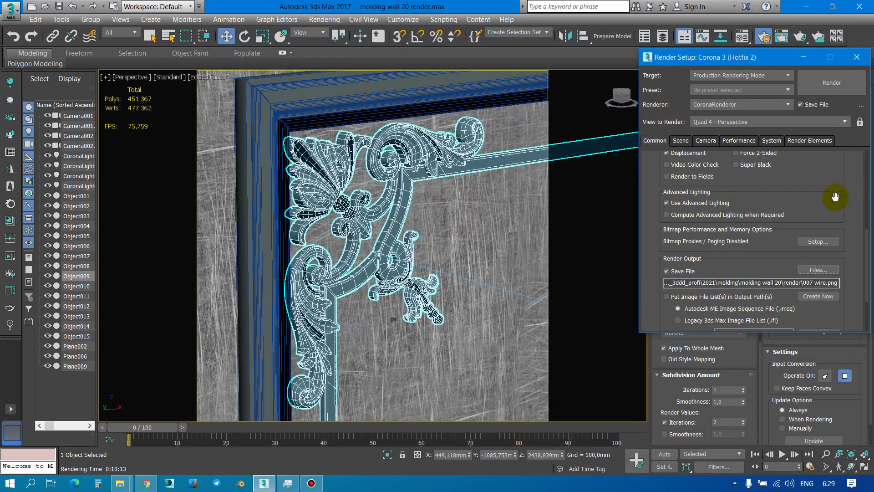
{"action": "left_click", "coordinate": [683, 142]}
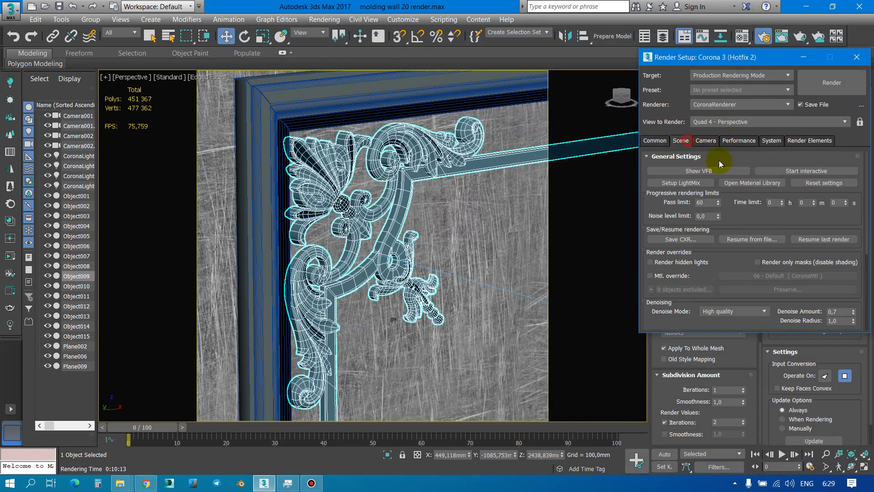
{"action": "left_click", "coordinate": [818, 173]}
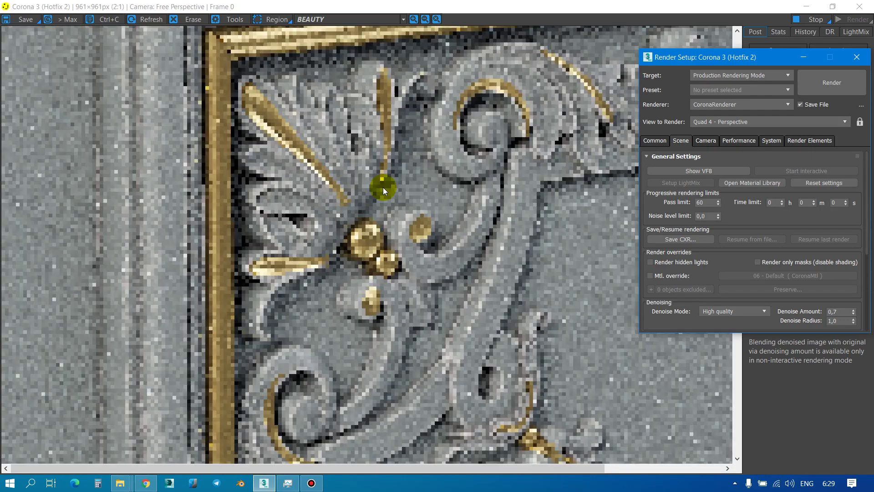
{"action": "scroll", "coordinate": [383, 187], "scroll_direction": "down", "scroll_amount": 1}
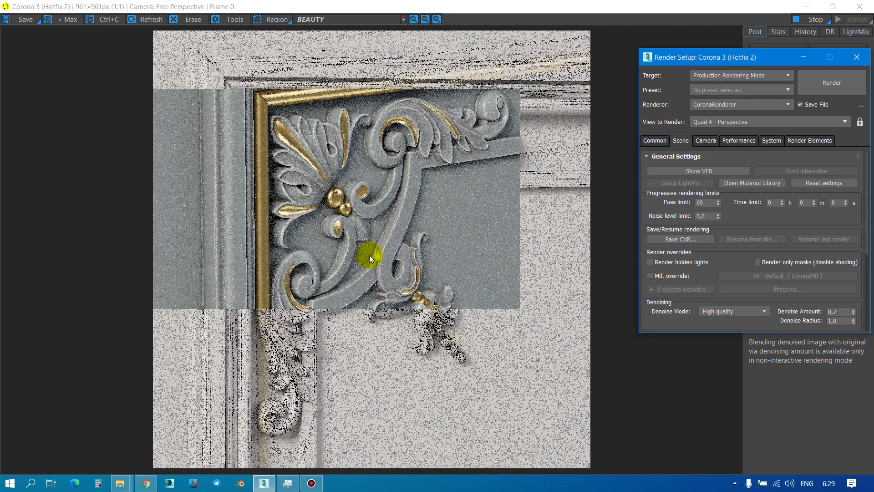
{"action": "scroll", "coordinate": [370, 255], "scroll_direction": "up", "scroll_amount": 2}
{"action": "scroll", "coordinate": [385, 256], "scroll_direction": "up", "scroll_amount": 1}
{"action": "scroll", "coordinate": [387, 258], "scroll_direction": "down", "scroll_amount": 3}
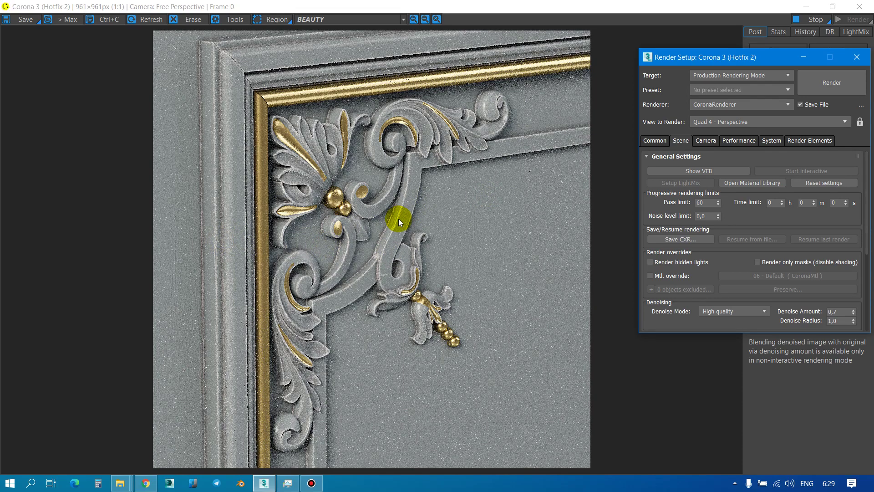
{"action": "left_click", "coordinate": [860, 6]}
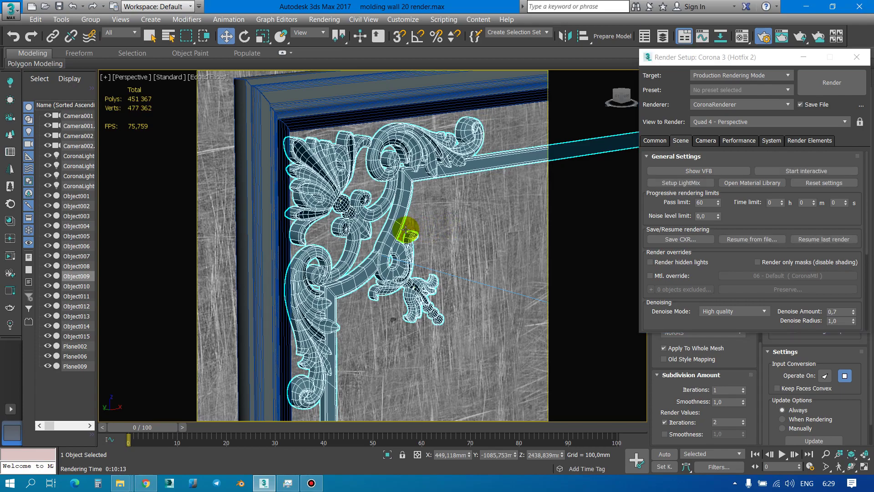
Step: Orbit and zoom to face the corner ornament closely, then start a fresh interactive render
{"action": "mouse_move", "coordinate": [406, 230]}
{"action": "middle_mouse_down", "text": "alt"}
{"action": "mouse_move", "coordinate": [422, 239]}
{"action": "mouse_move", "coordinate": [400, 236]}
{"action": "mouse_move", "coordinate": [504, 264]}
{"action": "mouse_move", "coordinate": [449, 250]}
{"action": "mouse_move", "coordinate": [460, 250]}
{"action": "mouse_move", "coordinate": [407, 285]}
{"action": "mouse_move", "coordinate": [421, 285]}
{"action": "mouse_move", "coordinate": [384, 296]}
{"action": "mouse_move", "coordinate": [375, 287]}
{"action": "mouse_move", "coordinate": [420, 291]}
{"action": "mouse_move", "coordinate": [389, 306]}
{"action": "mouse_move", "coordinate": [410, 293]}
{"action": "mouse_move", "coordinate": [418, 299]}
{"action": "mouse_move", "coordinate": [425, 285]}
{"action": "mouse_move", "coordinate": [414, 292]}
{"action": "mouse_move", "coordinate": [422, 292]}
{"action": "middle_mouse_up", "text": "alt"}
{"action": "scroll", "coordinate": [388, 306], "scroll_direction": "up", "scroll_amount": 2}
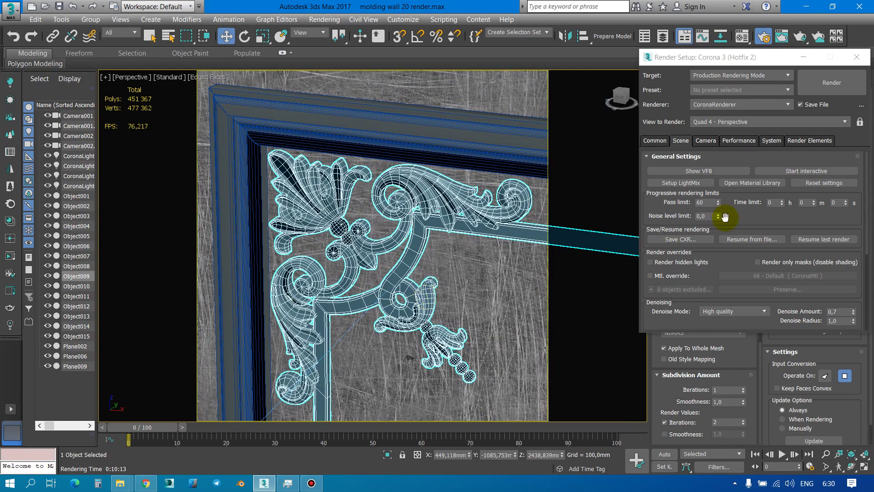
{"action": "left_click", "coordinate": [802, 172]}
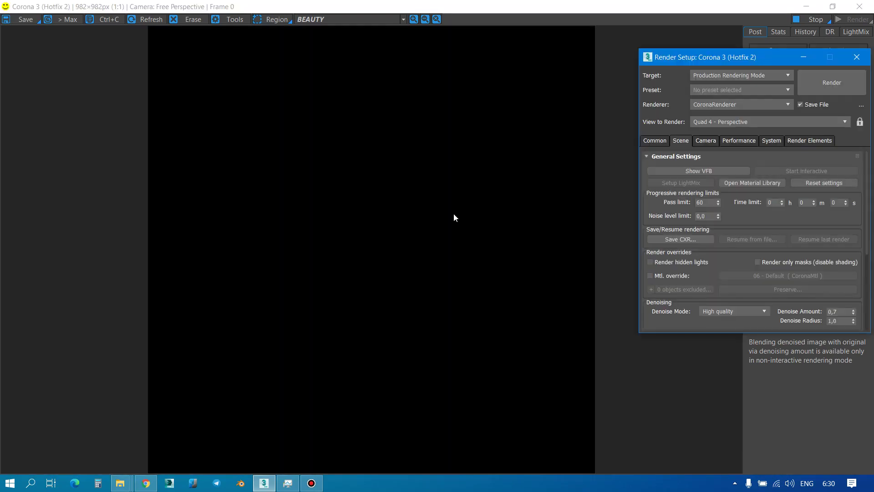
Step: Stop the interactive render and produce the final 2000×2000 render for 007 wire.png
{"action": "left_click", "coordinate": [452, 214]}
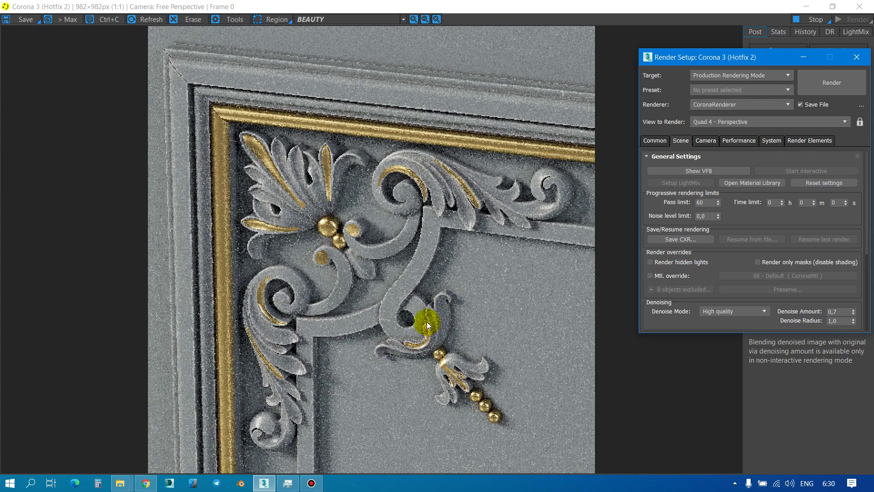
{"action": "left_click", "coordinate": [826, 22]}
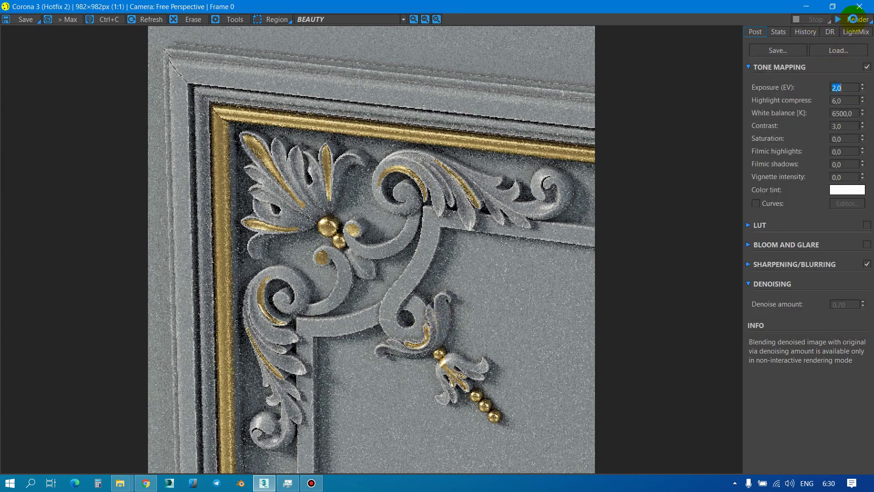
{"action": "left_click", "coordinate": [855, 21]}
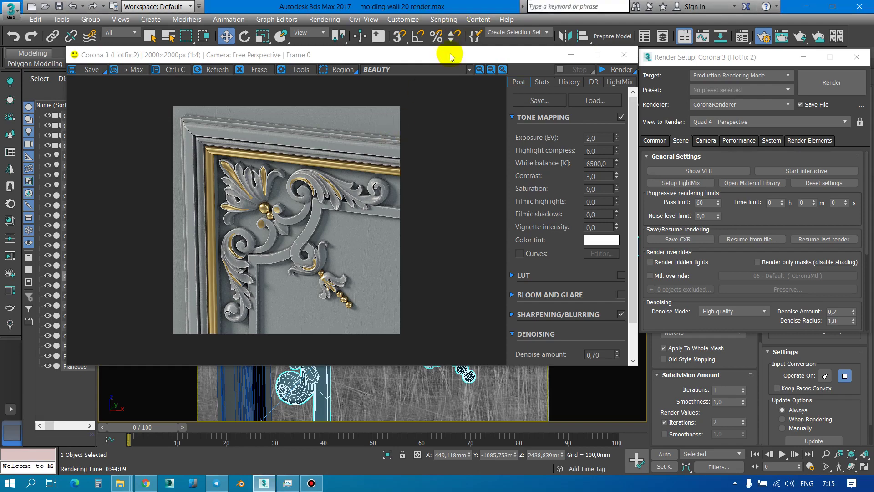
{"action": "double_click", "coordinate": [483, 55]}
{"action": "scroll", "coordinate": [403, 246], "scroll_direction": "up", "scroll_amount": 2}
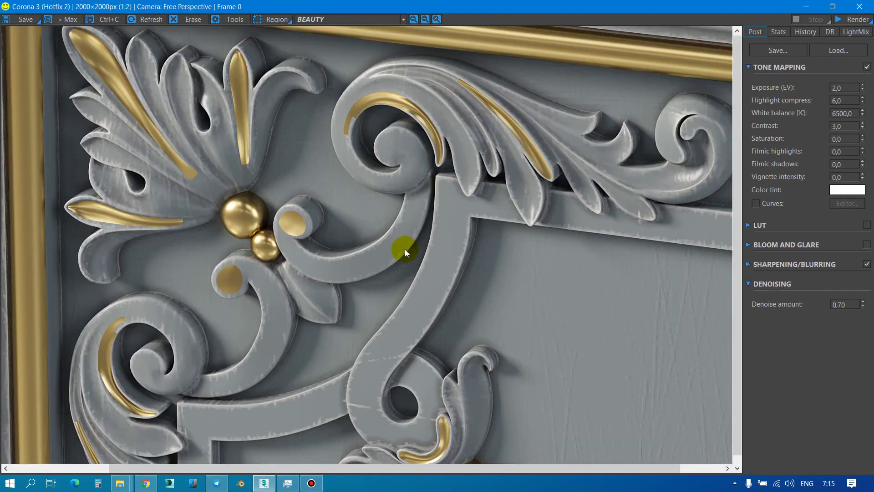
{"action": "scroll", "coordinate": [405, 249], "scroll_direction": "down", "scroll_amount": 1}
Step: Close the frame buffer and switch off the ornament's MeshSmooth modifier
{"action": "left_click", "coordinate": [860, 6]}
{"action": "left_click_drag", "start_coordinate": [758, 59], "coordinate": [371, 90]}
{"action": "left_click", "coordinate": [659, 254]}
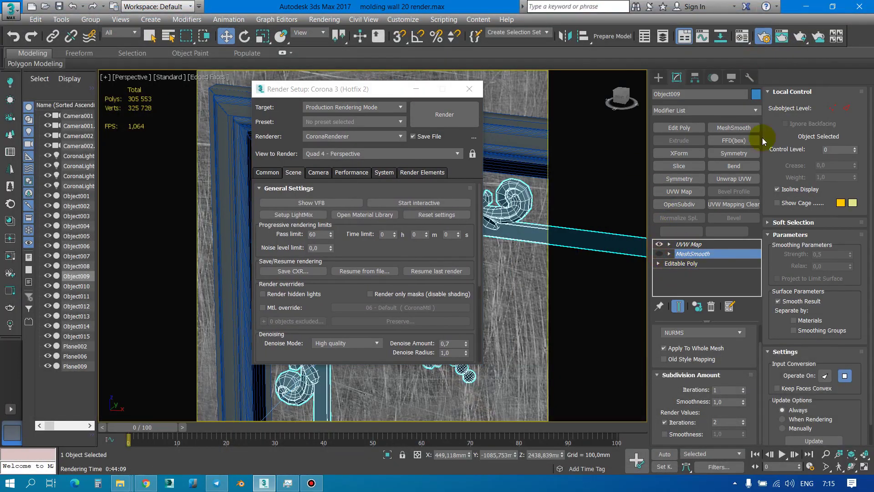
Step: Set the render output file name to 008 wire.png
{"action": "left_click", "coordinate": [268, 172]}
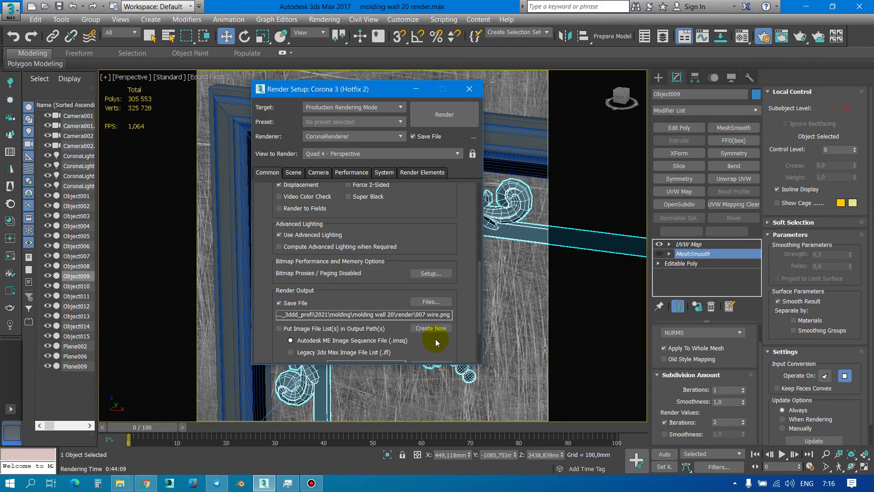
{"action": "left_click", "coordinate": [417, 301]}
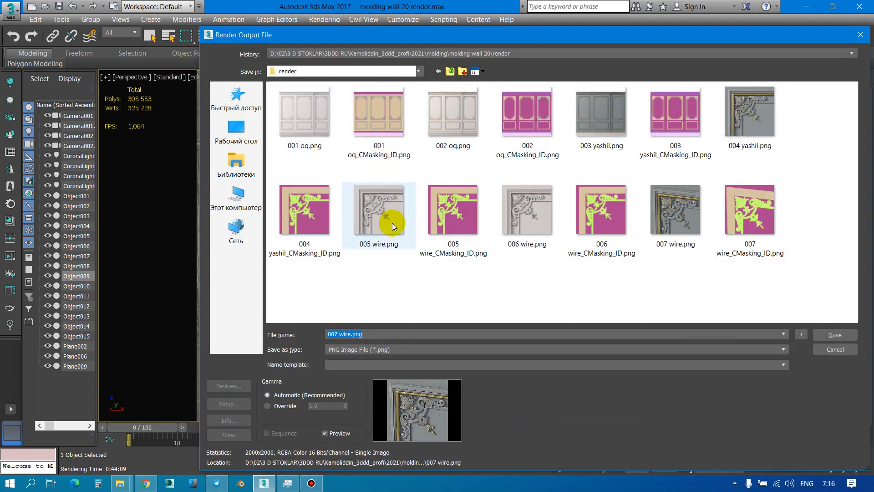
{"action": "left_click", "coordinate": [334, 335]}
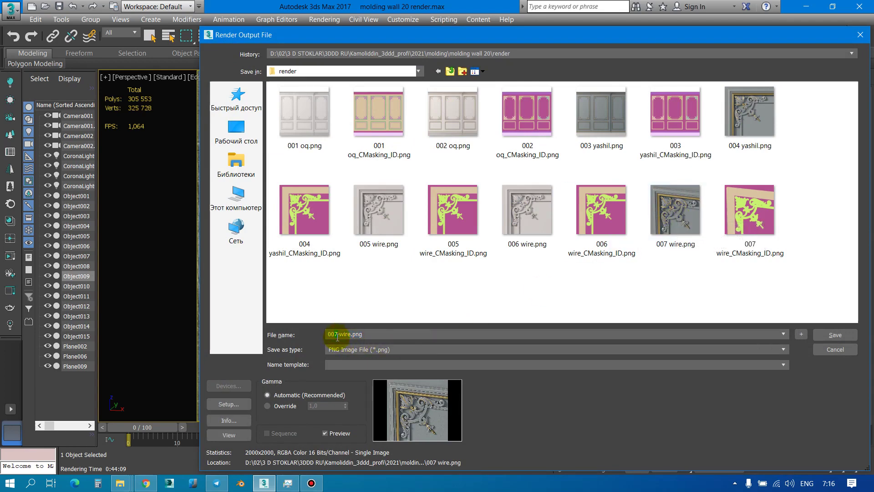
{"action": "type", "text": "8"}
{"action": "key", "text": "Return"}
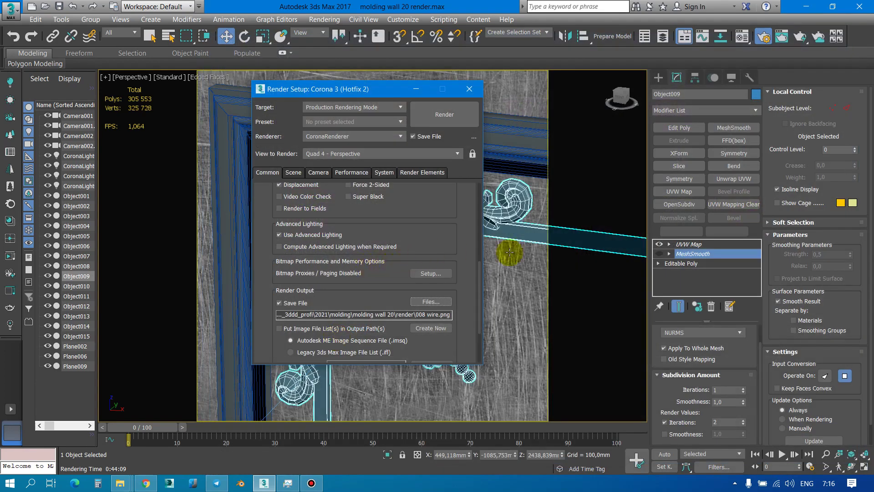
Step: Turn on the 06 - Default material override and select the Pass limit value for editing
{"action": "left_click", "coordinate": [293, 173]}
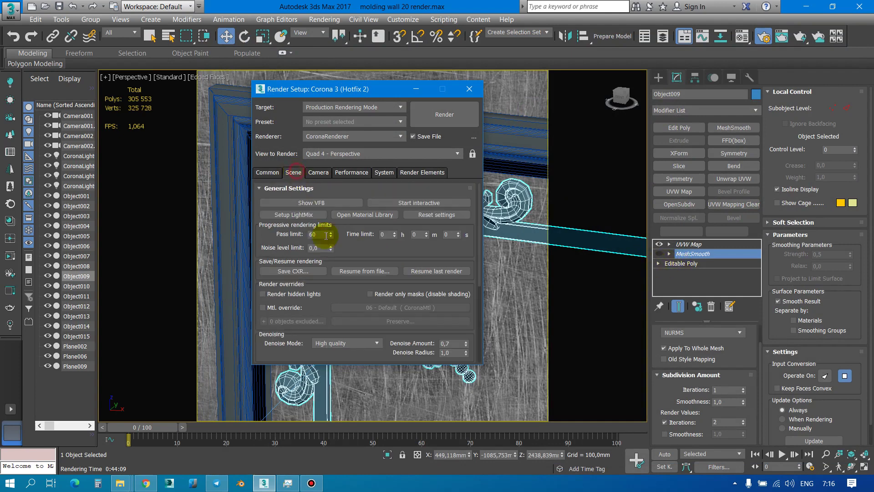
{"action": "left_click", "coordinate": [290, 308]}
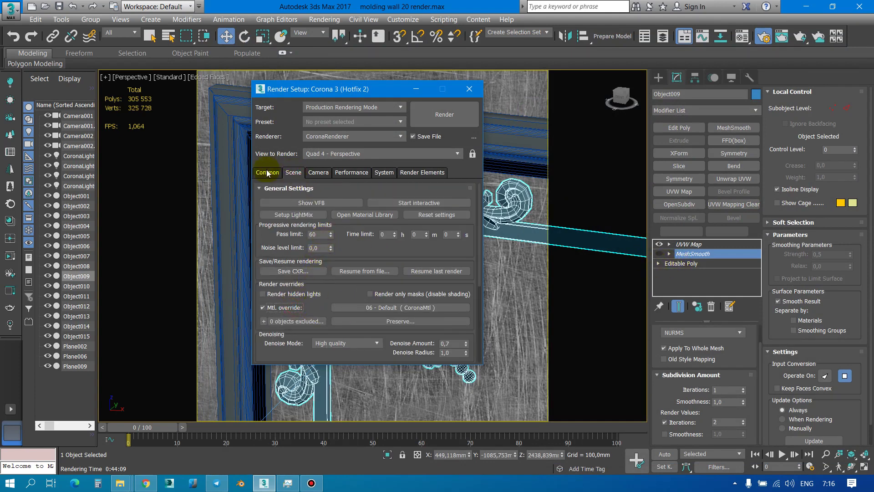
{"action": "left_click", "coordinate": [268, 172]}
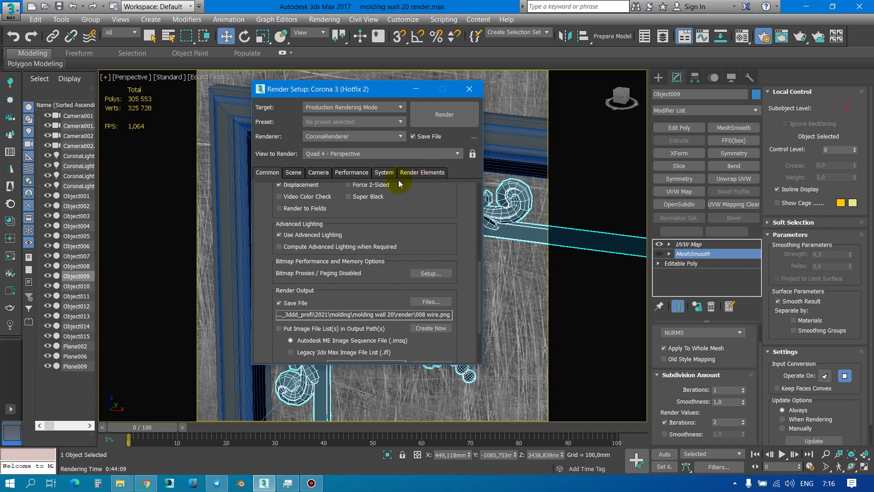
{"action": "left_click_drag", "start_coordinate": [355, 91], "coordinate": [635, 85]}
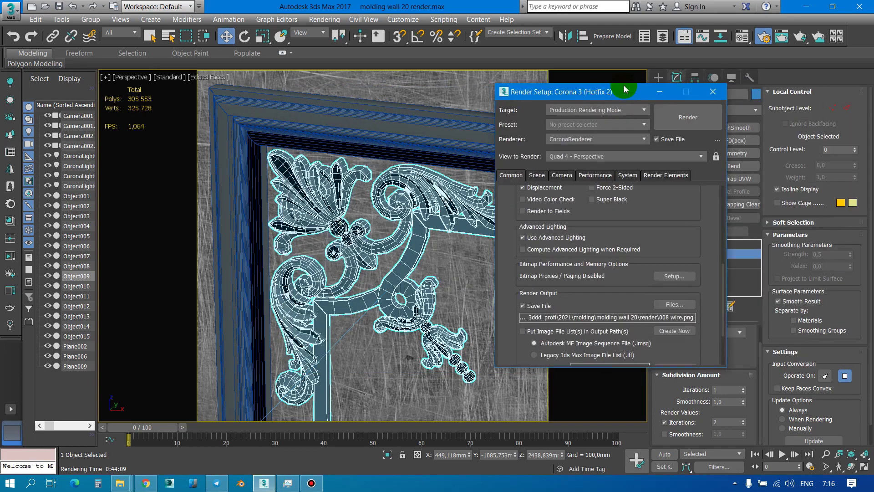
{"action": "left_click", "coordinate": [574, 167]}
{"action": "double_click", "coordinate": [596, 228]}
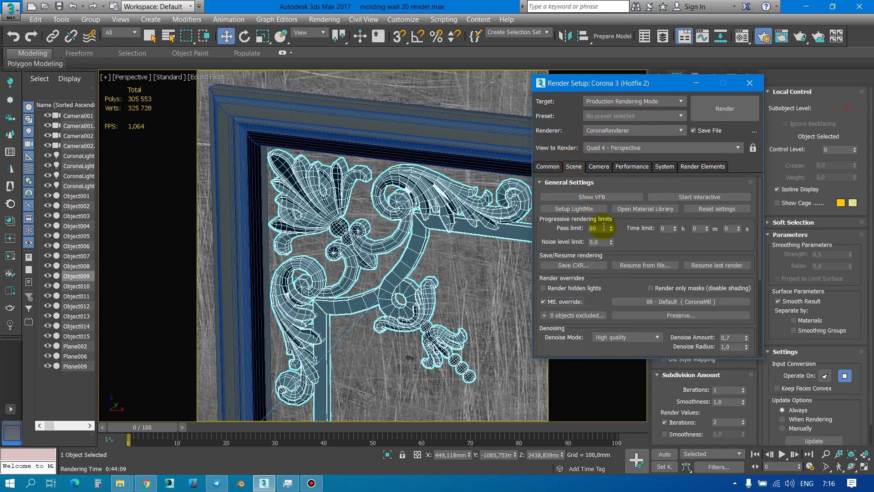
Step: Set Pass limit to 20, render at 2000×2000, and zoom around the wire render to check it
{"action": "type", "text": "2"}
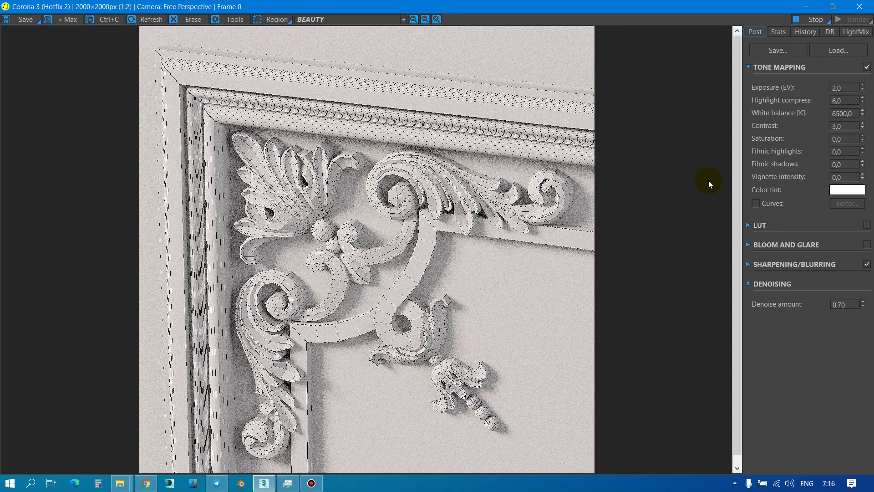
{"action": "scroll", "coordinate": [401, 270], "scroll_direction": "up", "scroll_amount": 1}
{"action": "scroll", "coordinate": [403, 271], "scroll_direction": "up", "scroll_amount": 1}
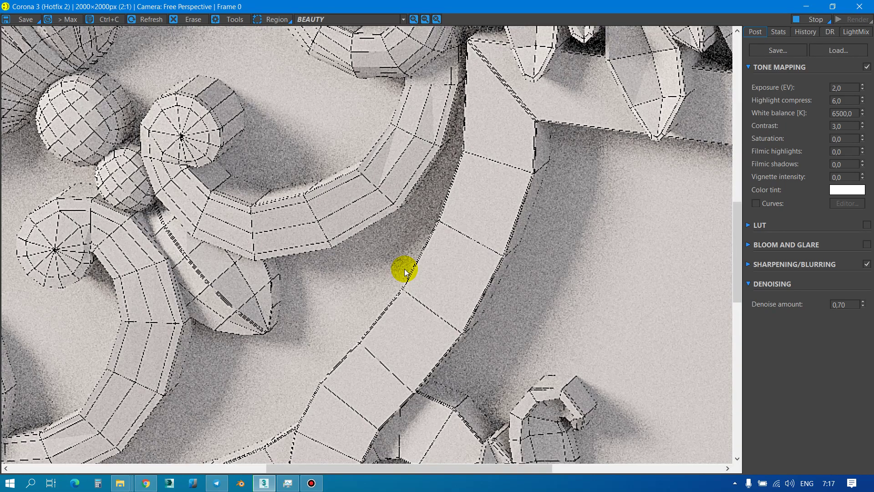
{"action": "scroll", "coordinate": [408, 272], "scroll_direction": "down", "scroll_amount": 1}
{"action": "scroll", "coordinate": [408, 272], "scroll_direction": "down", "scroll_amount": 1}
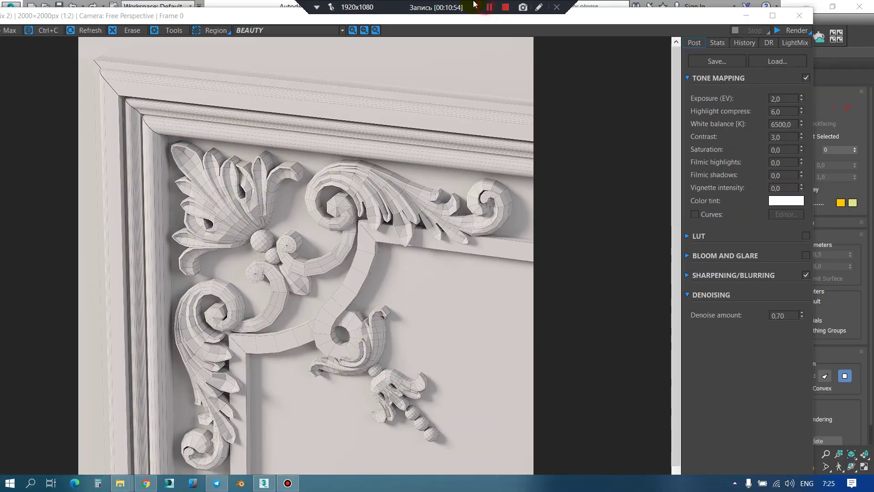
Step: Close the rendered image and re-enable MeshSmooth on the ornament with render iterations 1
{"action": "left_click", "coordinate": [390, 243]}
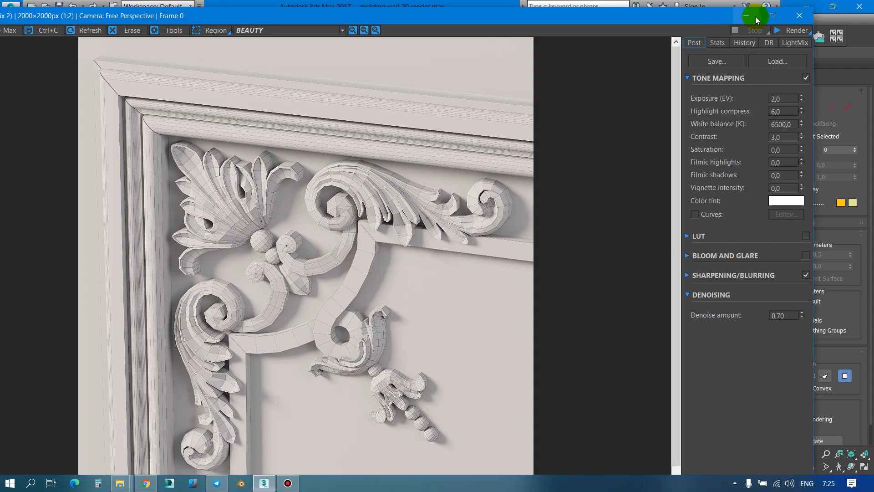
{"action": "left_click", "coordinate": [794, 18]}
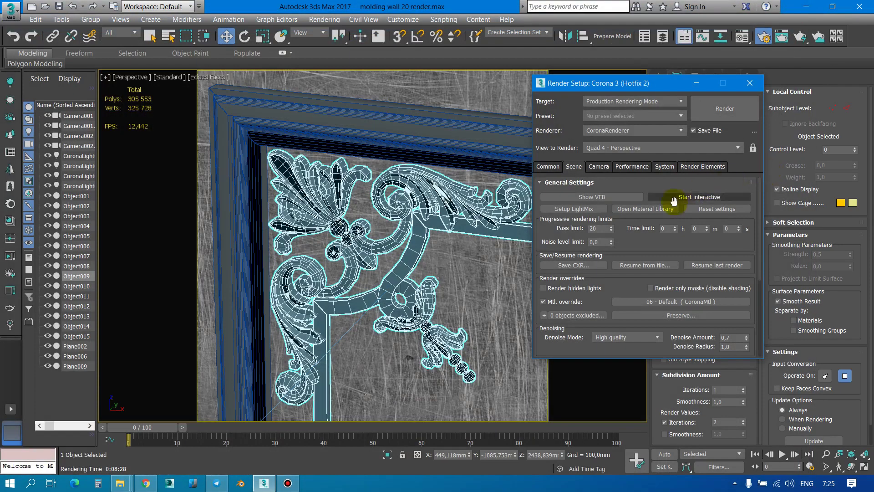
{"action": "left_click_drag", "start_coordinate": [664, 85], "coordinate": [520, 79]}
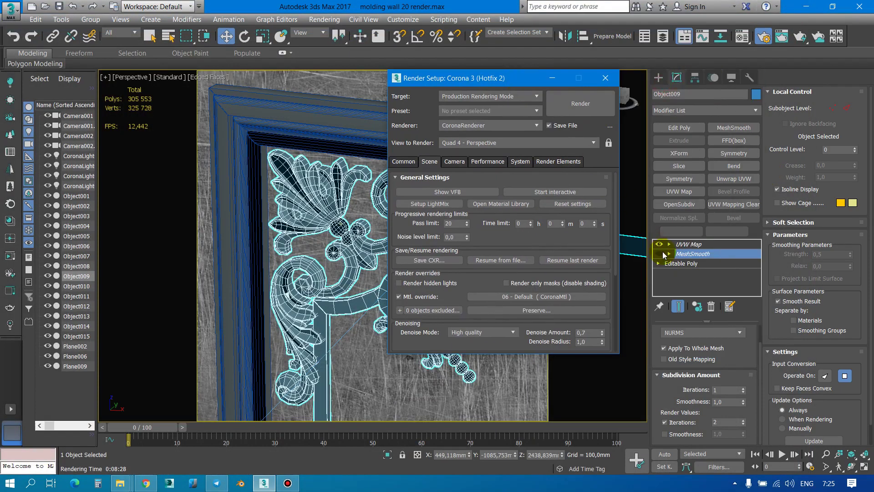
{"action": "left_click", "coordinate": [659, 254]}
{"action": "left_click", "coordinate": [743, 425]}
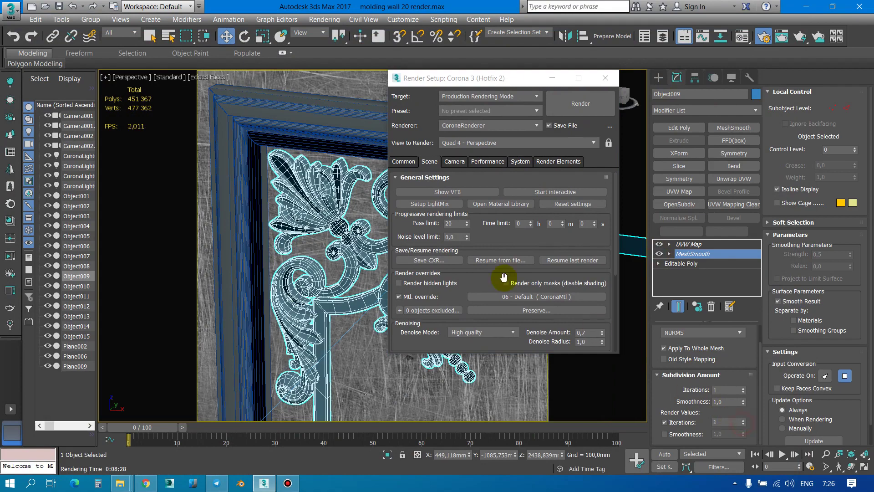
Step: Change the render output file name from 008 to 009 wire.png
{"action": "left_click", "coordinate": [406, 163]}
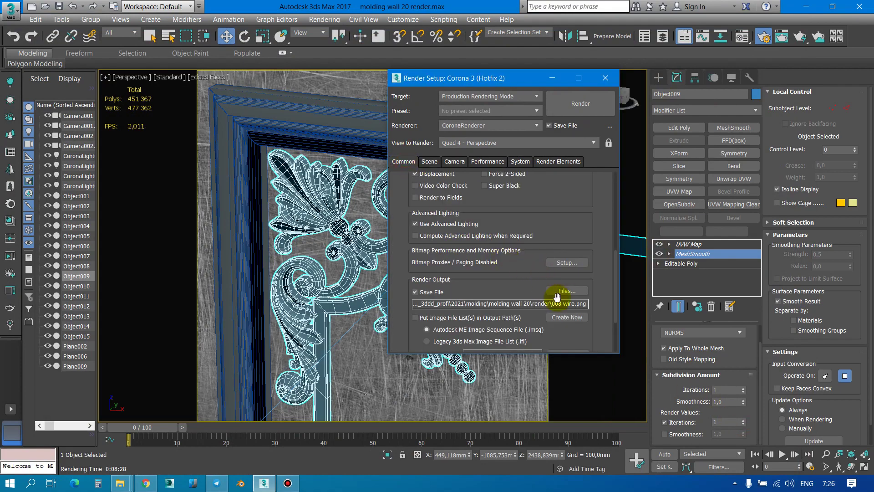
{"action": "left_click", "coordinate": [565, 292]}
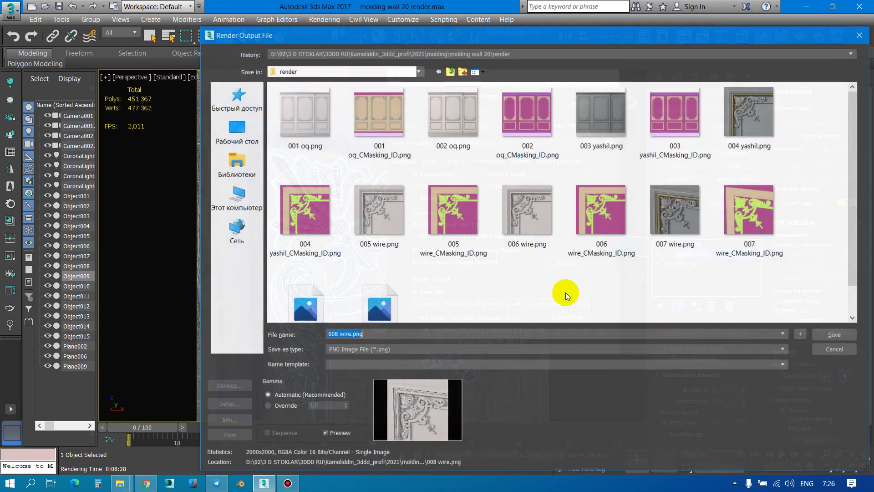
{"action": "left_click", "coordinate": [337, 335]}
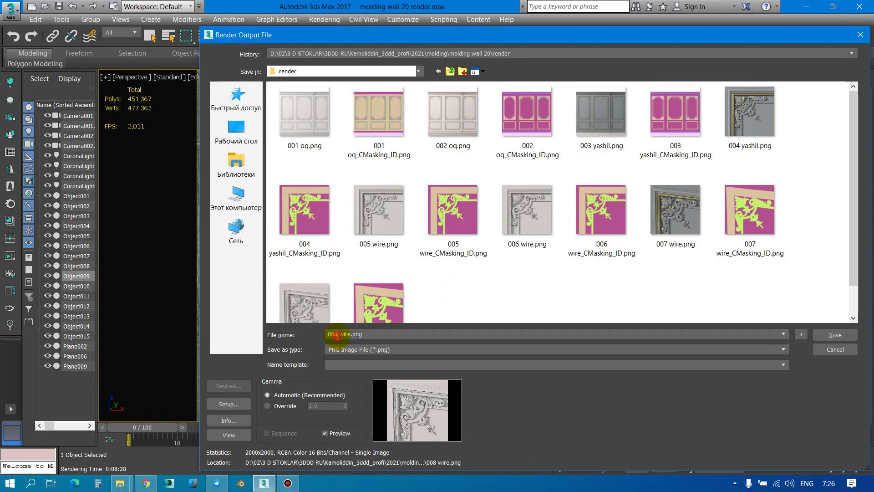
{"action": "key", "text": "BackSpace"}
{"action": "type", "text": "9"}
{"action": "key", "text": "Return"}
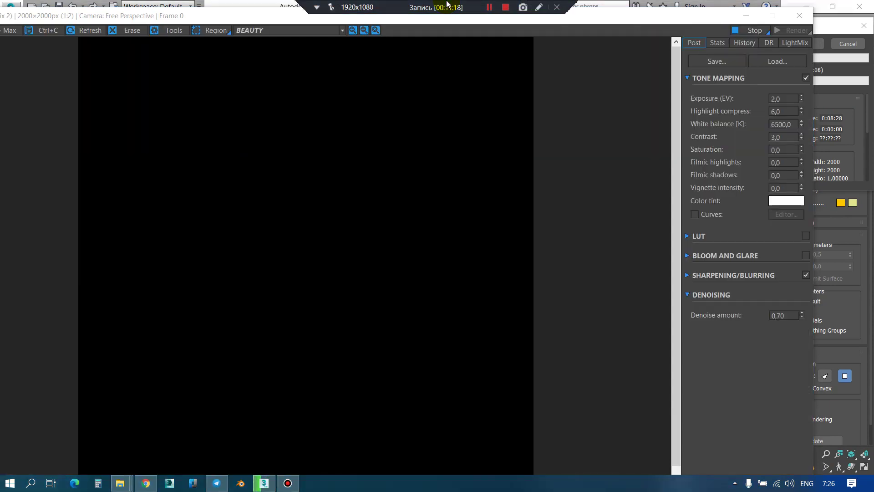
Step: Let the 009 wire render finish and inspect it in the frame buffer
{"action": "left_click", "coordinate": [490, 8]}
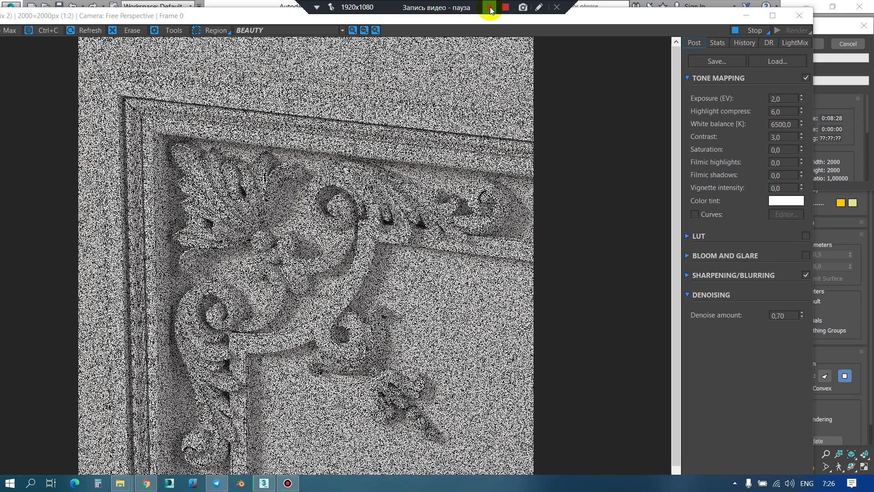
{"action": "left_click", "coordinate": [491, 8]}
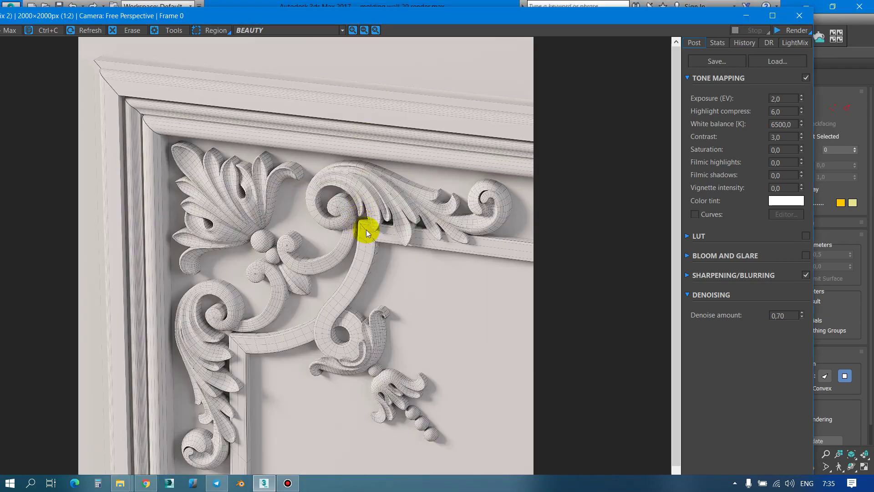
{"action": "left_click_drag", "start_coordinate": [376, 18], "coordinate": [412, 12]}
{"action": "scroll", "coordinate": [335, 217], "scroll_direction": "down", "scroll_amount": 1}
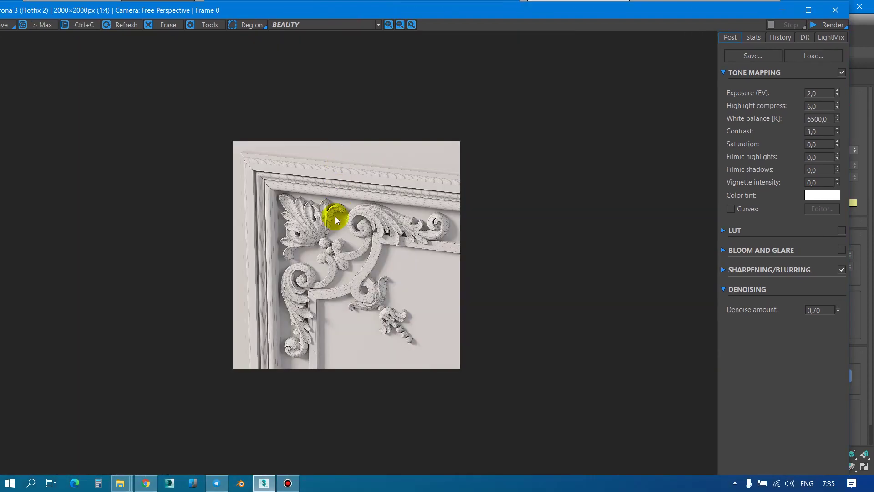
{"action": "scroll", "coordinate": [334, 244], "scroll_direction": "up", "scroll_amount": 1}
{"action": "scroll", "coordinate": [335, 244], "scroll_direction": "up", "scroll_amount": 1}
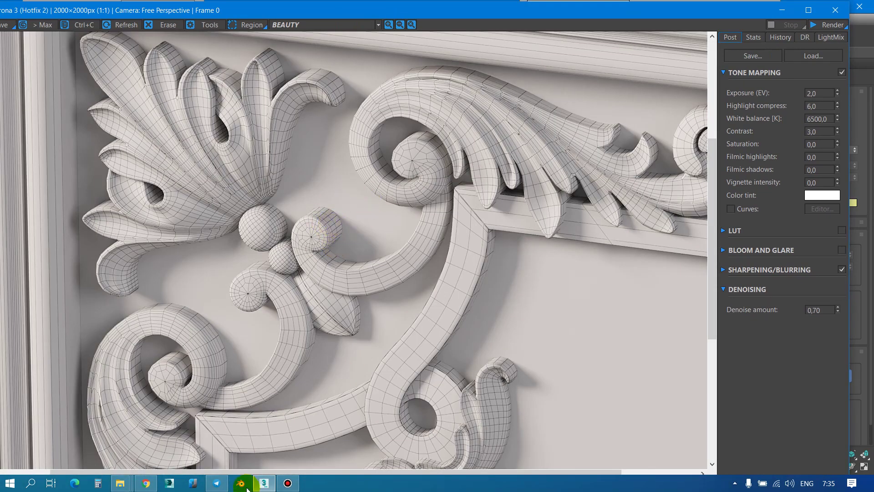
Step: Quit Telegram completely from its hidden tray icon
{"action": "right_click", "coordinate": [216, 483]}
{"action": "left_click", "coordinate": [211, 459]}
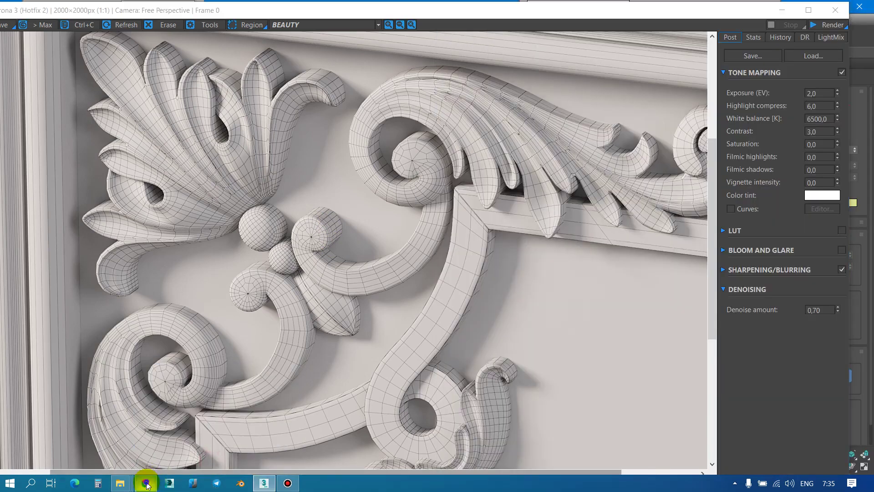
{"action": "right_click", "coordinate": [146, 486]}
{"action": "left_click", "coordinate": [145, 461]}
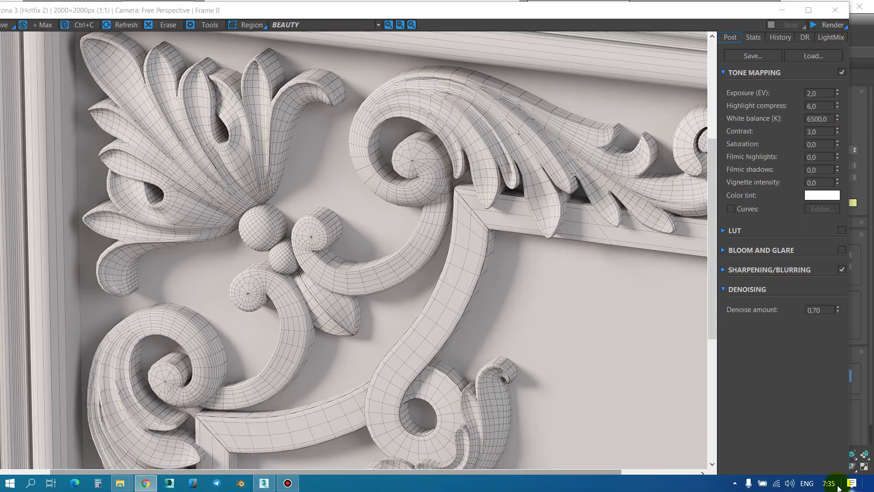
{"action": "left_click", "coordinate": [735, 483]}
{"action": "right_click", "coordinate": [704, 444]}
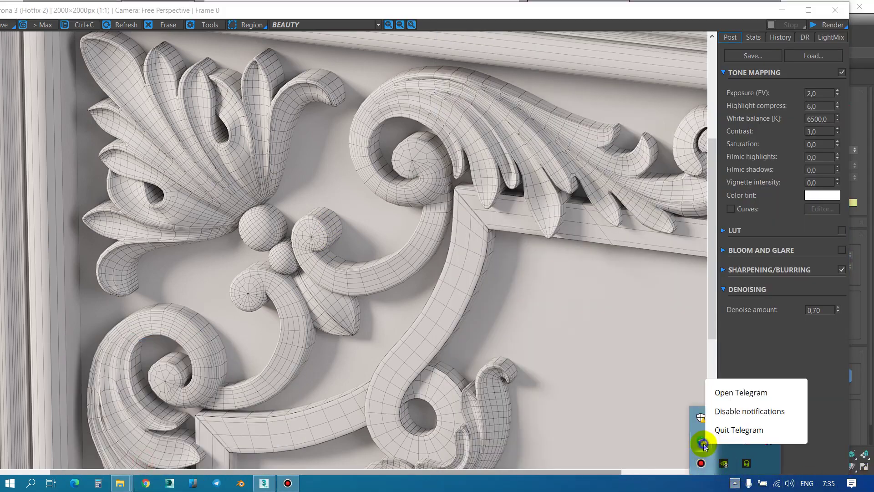
{"action": "left_click", "coordinate": [728, 430]}
Step: Close the Corona frame buffer and the Render Setup window
{"action": "left_click", "coordinate": [458, 183]}
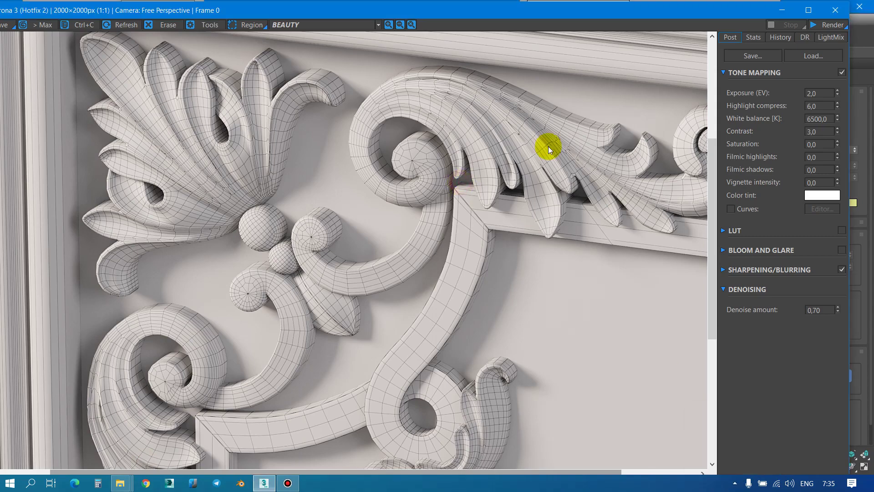
{"action": "left_click", "coordinate": [835, 10]}
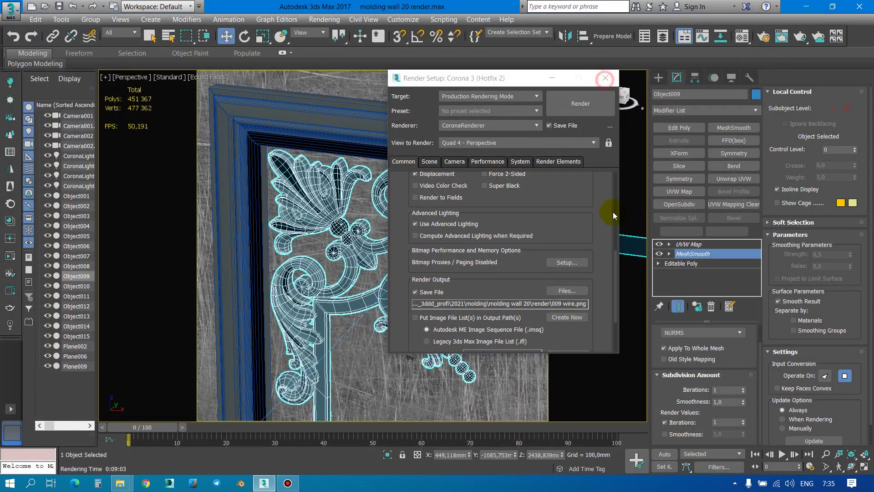
{"action": "left_click", "coordinate": [605, 77]}
{"action": "mouse_move", "coordinate": [119, 483]}
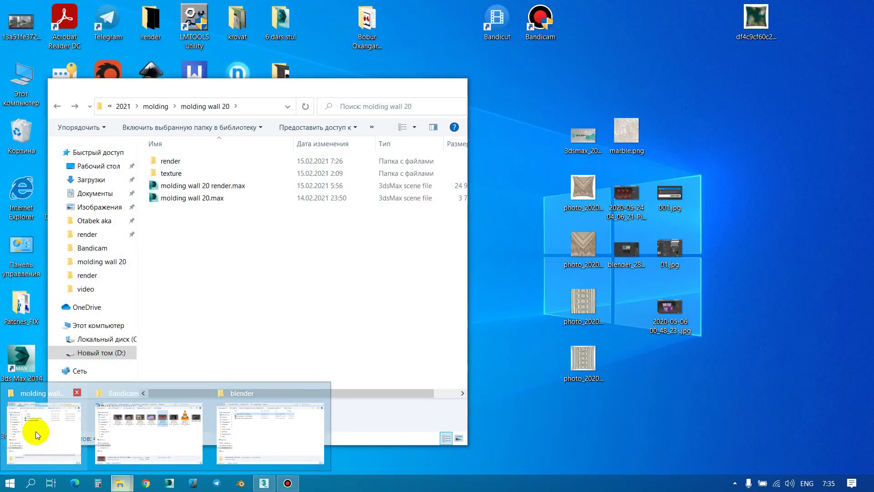
Step: Open the render folder, preview 009 wire.png, then close the viewer and minimize Explorer
{"action": "left_click", "coordinate": [36, 431]}
{"action": "double_click", "coordinate": [170, 161]}
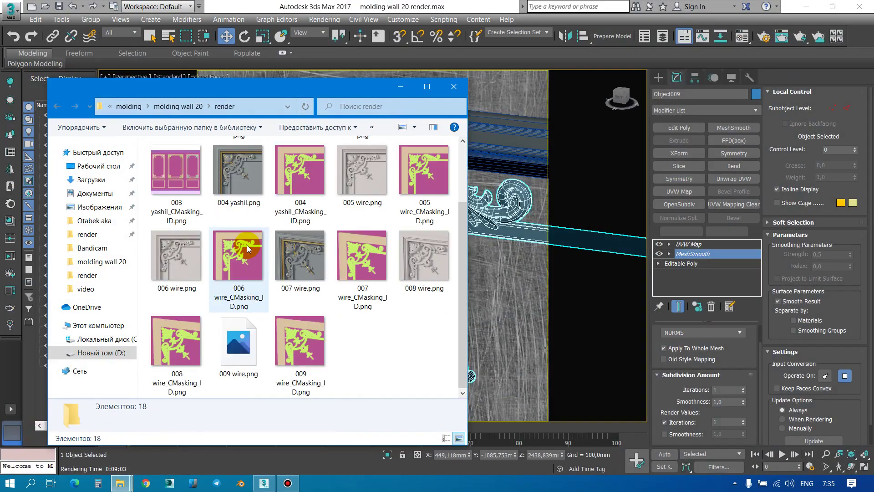
{"action": "double_click", "coordinate": [239, 340]}
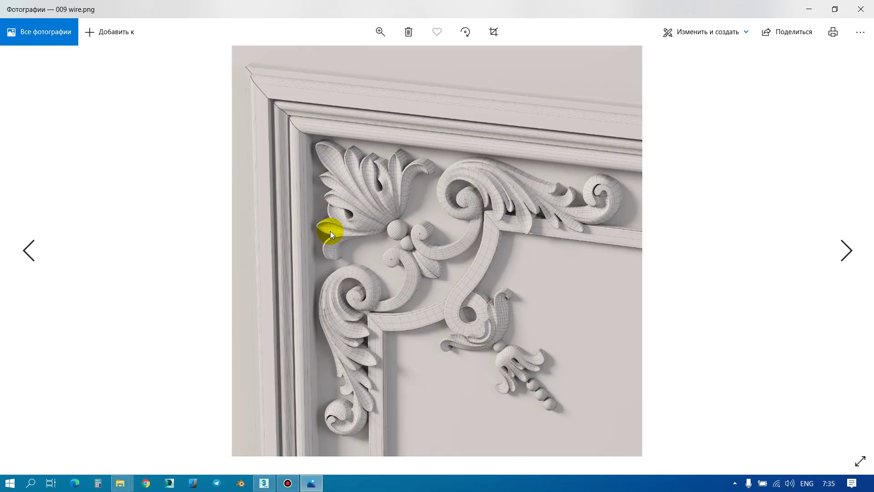
{"action": "left_click", "coordinate": [860, 9]}
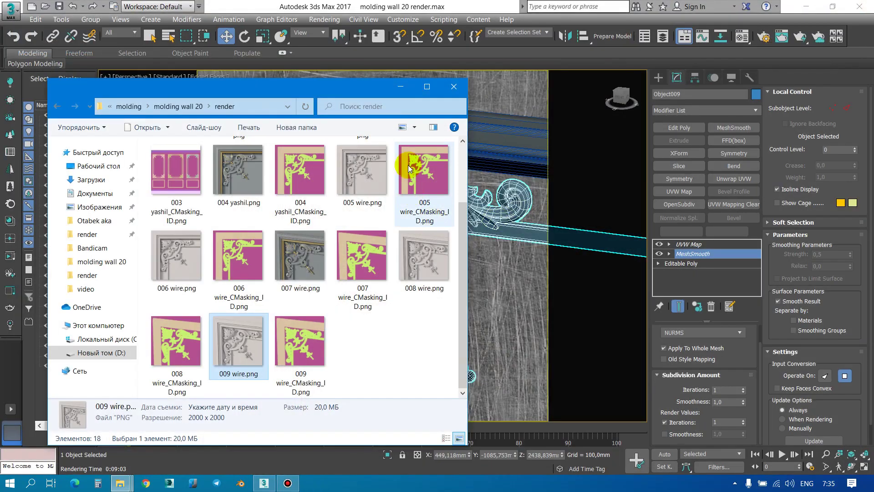
{"action": "left_click", "coordinate": [402, 92]}
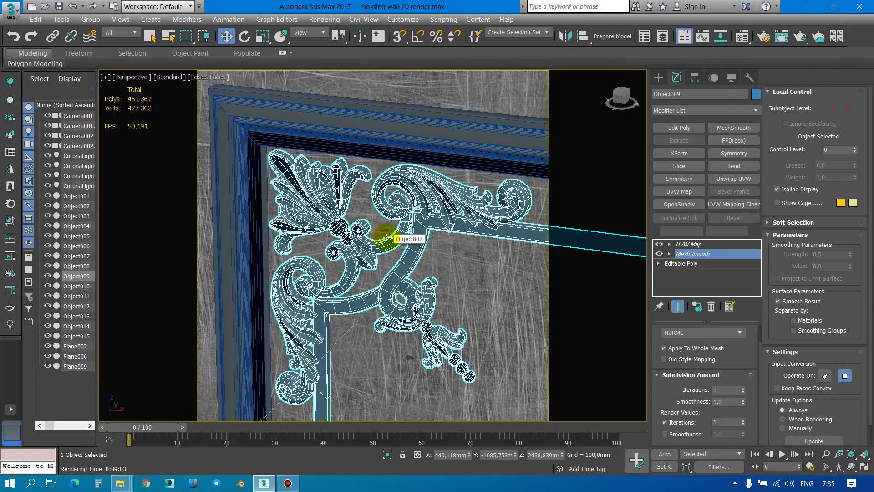
Step: Delete the floor and backdrop planes and the Corona lights
{"action": "scroll", "coordinate": [386, 237], "scroll_direction": "down", "scroll_amount": 5}
{"action": "scroll", "coordinate": [442, 242], "scroll_direction": "down", "scroll_amount": 5}
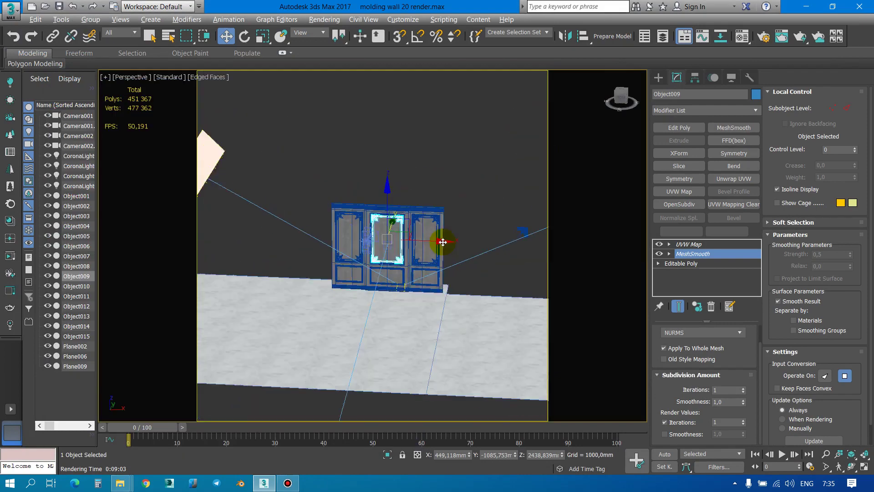
{"action": "mouse_move", "coordinate": [441, 242]}
{"action": "middle_mouse_down", "text": "alt"}
{"action": "mouse_move", "coordinate": [406, 248]}
{"action": "mouse_move", "coordinate": [429, 242]}
{"action": "mouse_move", "coordinate": [400, 240]}
{"action": "middle_mouse_up", "text": "alt"}
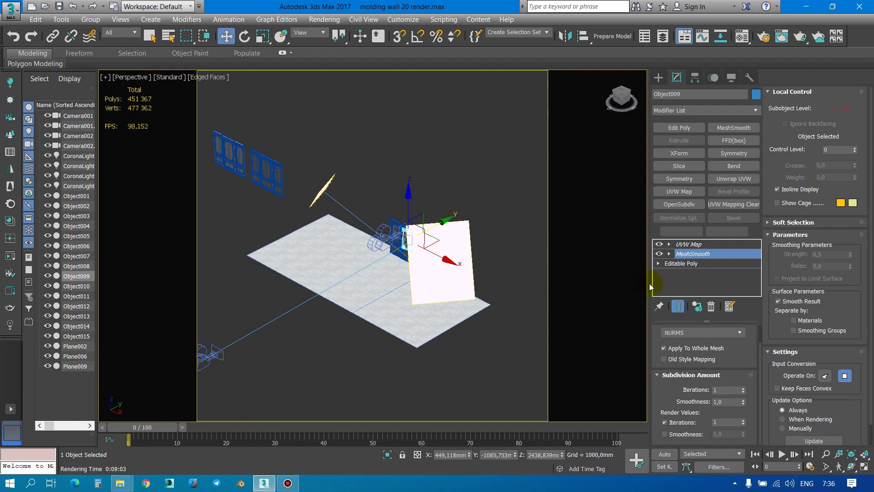
{"action": "left_click", "coordinate": [420, 289]}
{"action": "key", "text": "Delete"}
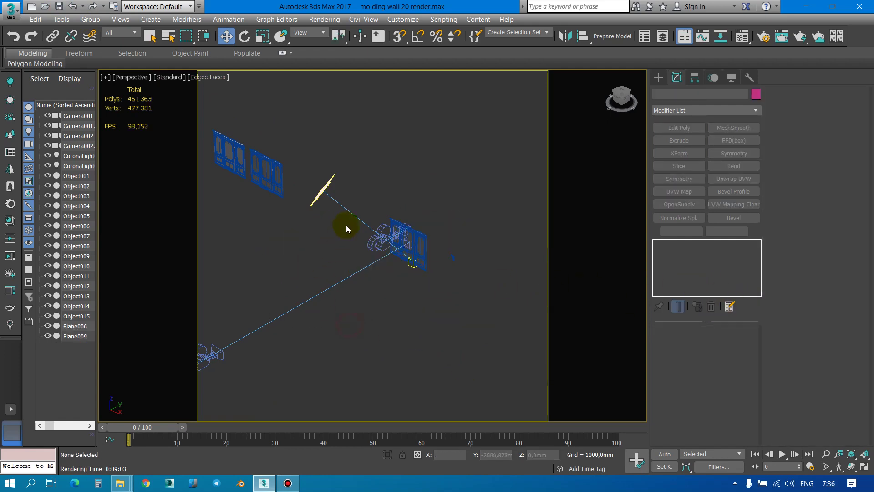
{"action": "left_click", "coordinate": [332, 184]}
{"action": "key", "text": "Delete"}
Step: Delete the cameras, their leftover parts and the small Plane006
{"action": "left_click", "coordinate": [221, 363]}
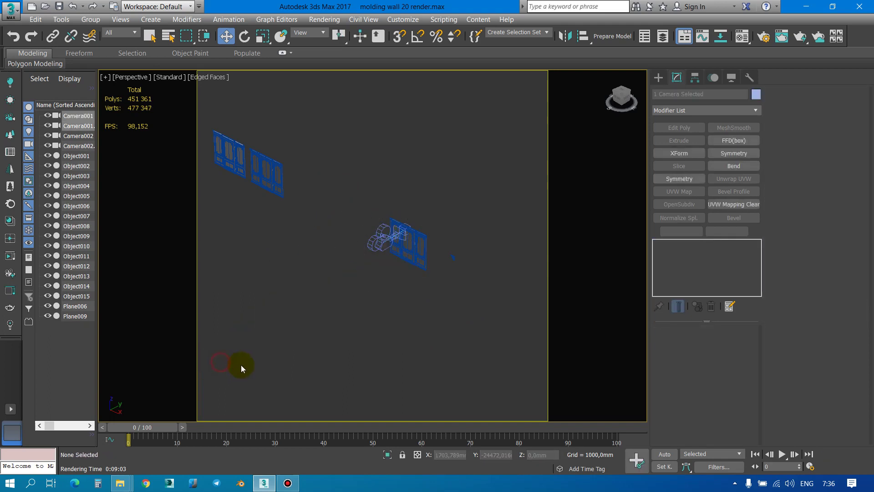
{"action": "key", "text": "Delete"}
{"action": "left_click", "coordinate": [384, 243]}
{"action": "key", "text": "Delete"}
{"action": "scroll", "coordinate": [447, 256], "scroll_direction": "up", "scroll_amount": 4}
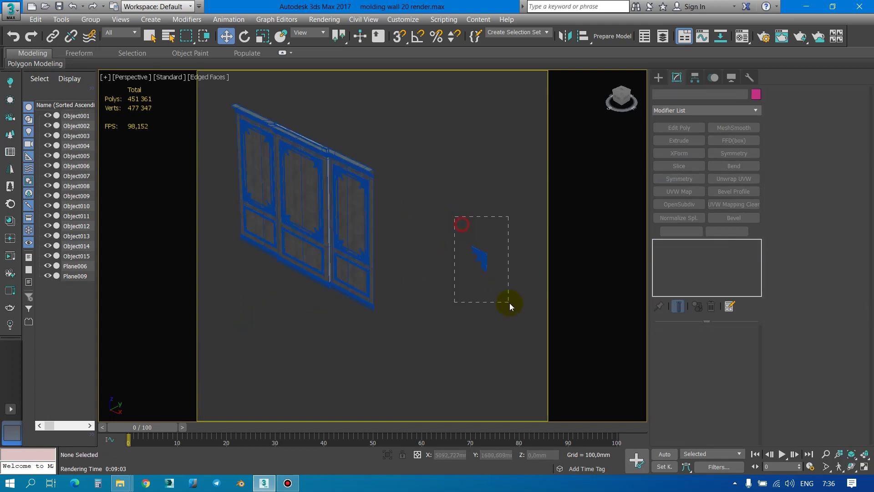
{"action": "left_click_drag", "start_coordinate": [510, 302], "coordinate": [510, 302]}
{"action": "key", "text": "Delete"}
{"action": "scroll", "coordinate": [494, 270], "scroll_direction": "down", "scroll_amount": 5}
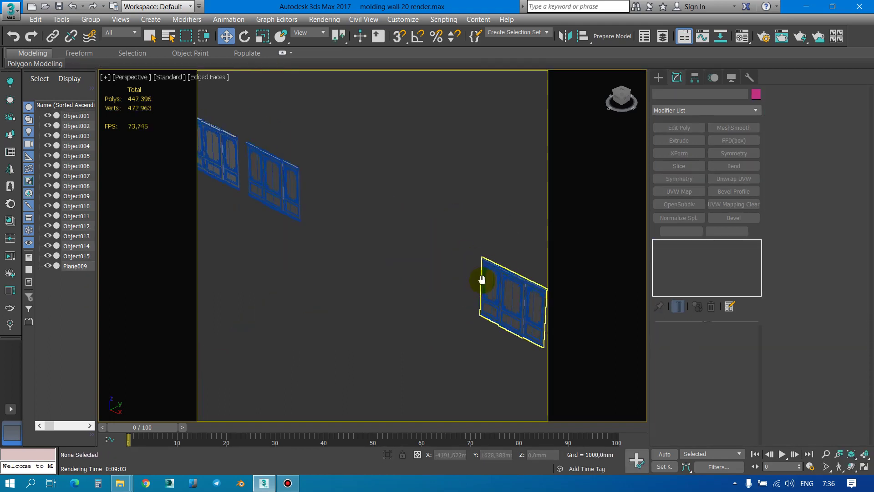
Step: In Front view, box-select the two left wall panels and move them beside the blue wall
{"action": "key", "text": "f"}
{"action": "scroll", "coordinate": [416, 227], "scroll_direction": "down", "scroll_amount": 5}
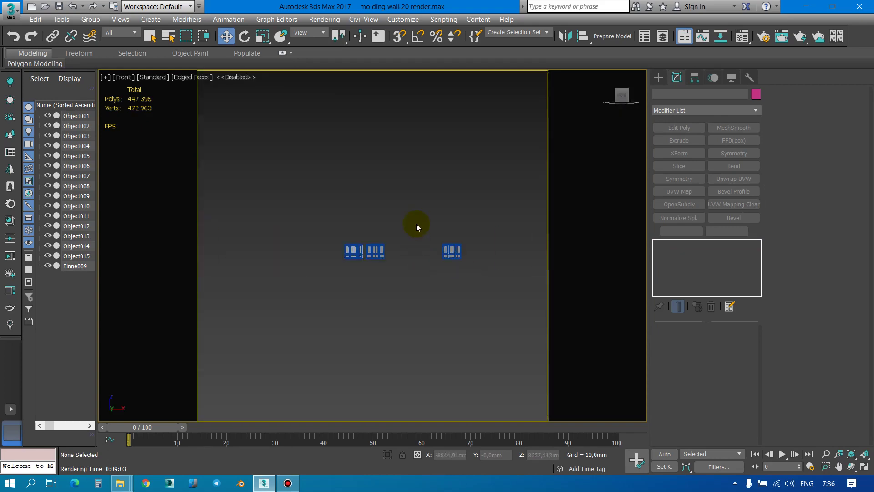
{"action": "left_click_drag", "start_coordinate": [416, 227], "coordinate": [356, 277]}
{"action": "left_click_drag", "start_coordinate": [403, 252], "coordinate": [461, 254]}
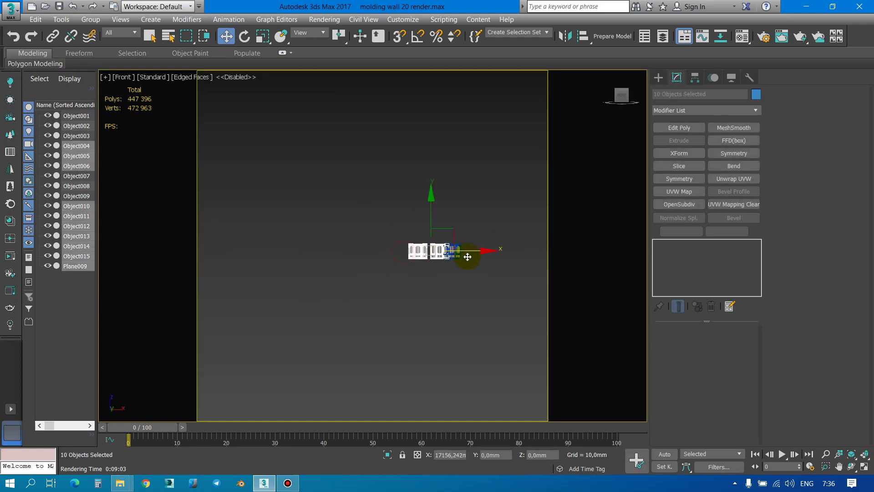
{"action": "scroll", "coordinate": [393, 240], "scroll_direction": "up", "scroll_amount": 5}
{"action": "scroll", "coordinate": [394, 241], "scroll_direction": "down", "scroll_amount": 3}
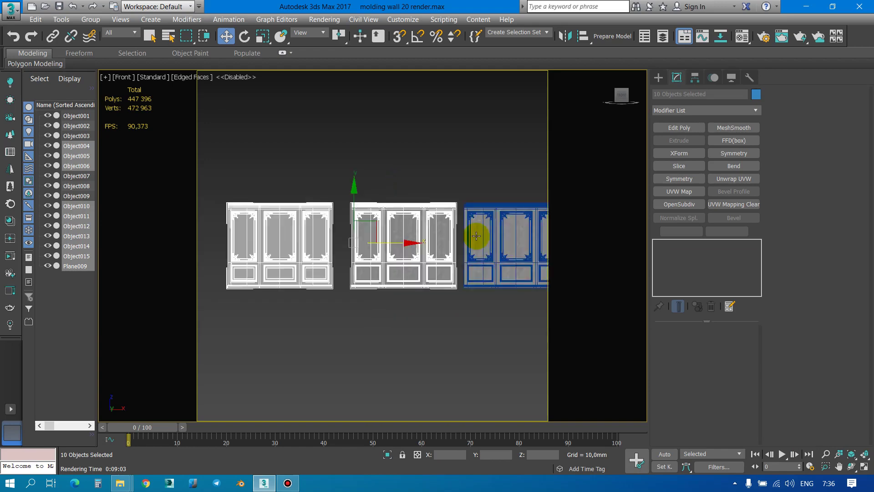
{"action": "scroll", "coordinate": [477, 234], "scroll_direction": "up", "scroll_amount": 4}
{"action": "key", "text": "p"}
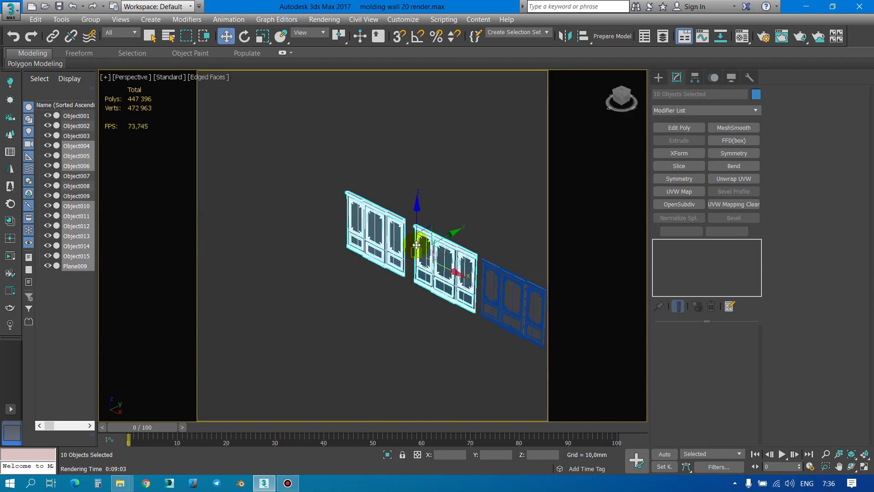
{"action": "scroll", "coordinate": [417, 246], "scroll_direction": "up", "scroll_amount": 2}
{"action": "scroll", "coordinate": [453, 254], "scroll_direction": "up", "scroll_amount": 2}
{"action": "scroll", "coordinate": [462, 245], "scroll_direction": "up", "scroll_amount": 2}
Step: Remove MeshSmooth from the blue wall's ornament frame and the top molding
{"action": "scroll", "coordinate": [462, 246], "scroll_direction": "up", "scroll_amount": 5}
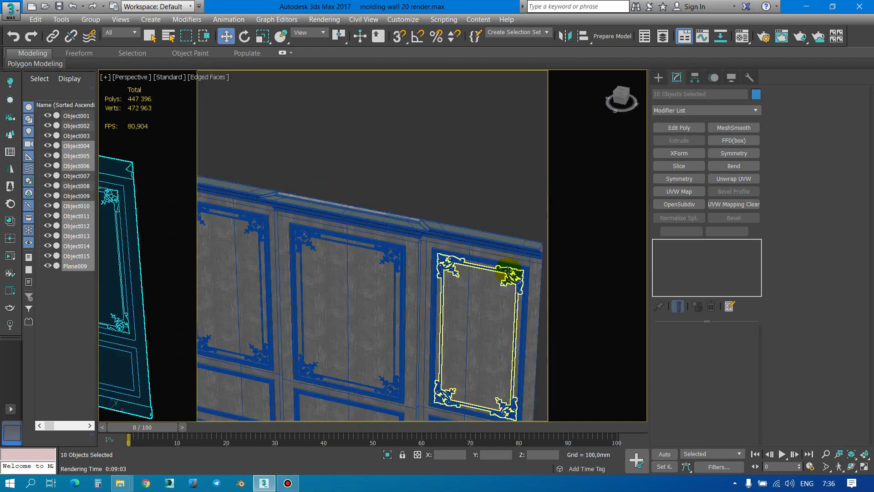
{"action": "left_click", "coordinate": [512, 274]}
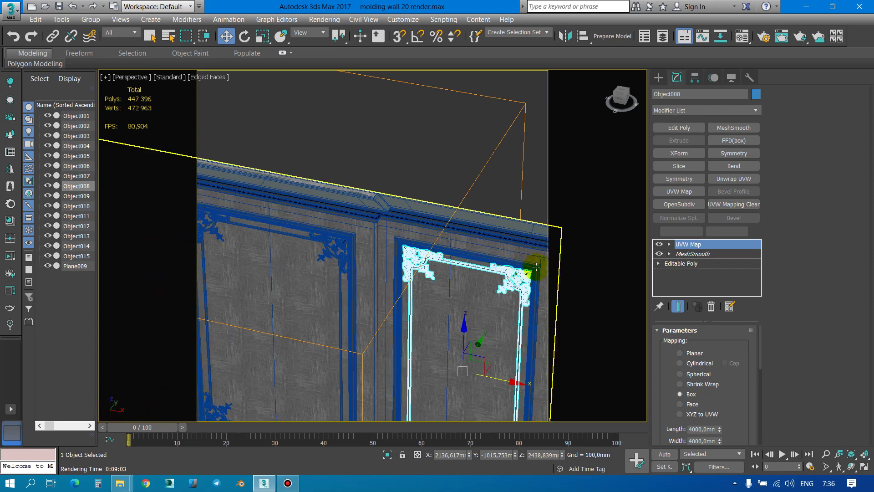
{"action": "scroll", "coordinate": [528, 233], "scroll_direction": "up", "scroll_amount": 2}
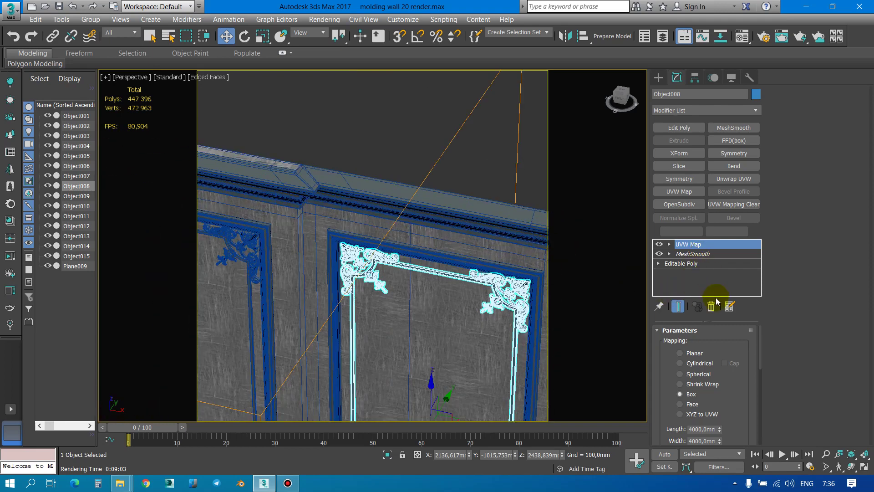
{"action": "left_click", "coordinate": [710, 254]}
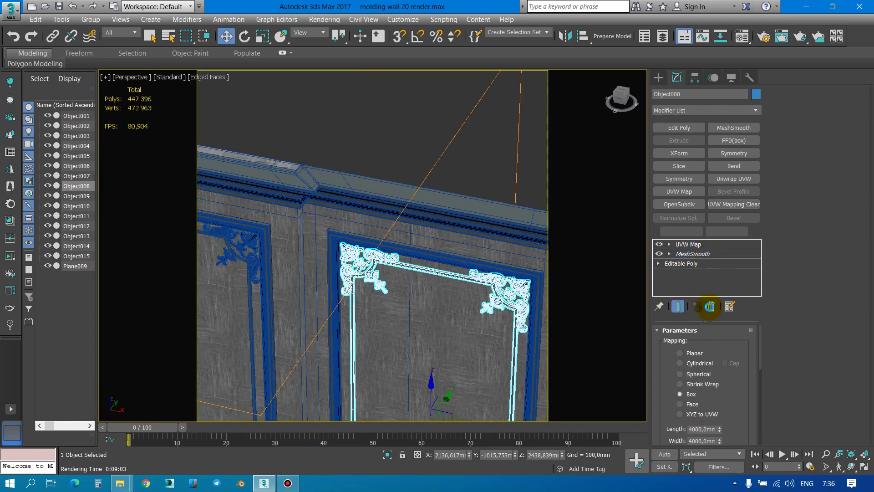
{"action": "left_click", "coordinate": [711, 306]}
{"action": "scroll", "coordinate": [423, 166], "scroll_direction": "down", "scroll_amount": 2}
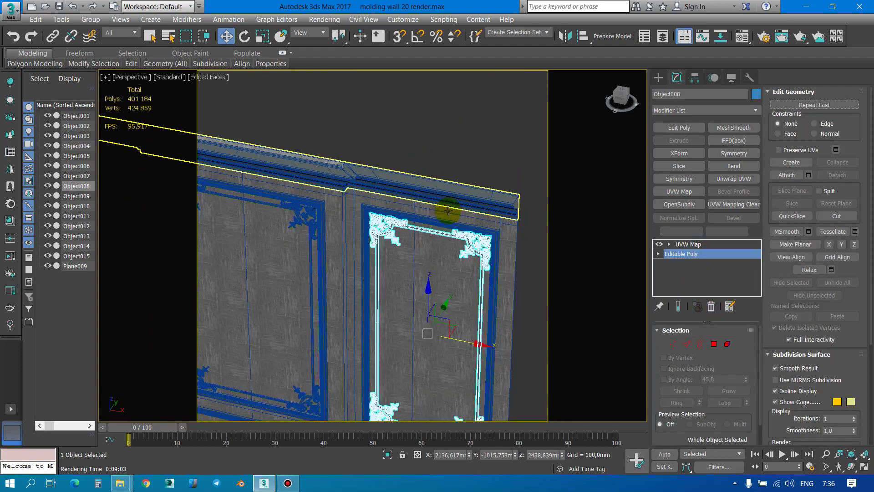
{"action": "left_click", "coordinate": [474, 202]}
{"action": "left_click", "coordinate": [698, 254]}
{"action": "left_click", "coordinate": [710, 306]}
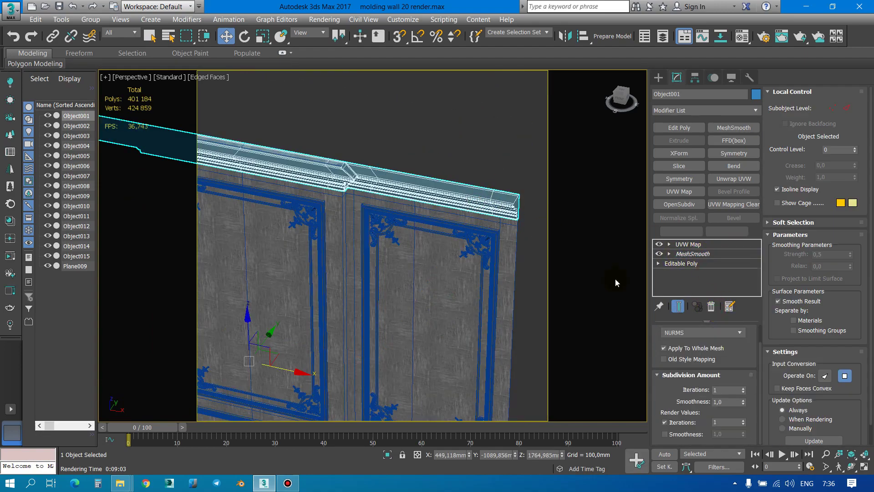
Step: Select Object003, Object008 and Object012 in turn to check their modifier stacks
{"action": "left_click", "coordinate": [512, 237]}
{"action": "scroll", "coordinate": [501, 235], "scroll_direction": "up", "scroll_amount": 3}
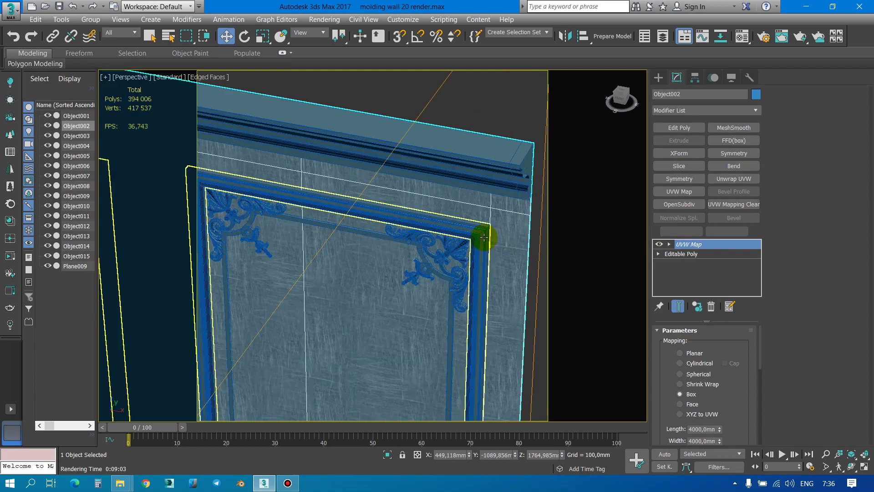
{"action": "scroll", "coordinate": [482, 237], "scroll_direction": "up", "scroll_amount": 3}
{"action": "scroll", "coordinate": [460, 228], "scroll_direction": "down", "scroll_amount": 2}
{"action": "scroll", "coordinate": [462, 223], "scroll_direction": "down", "scroll_amount": 3}
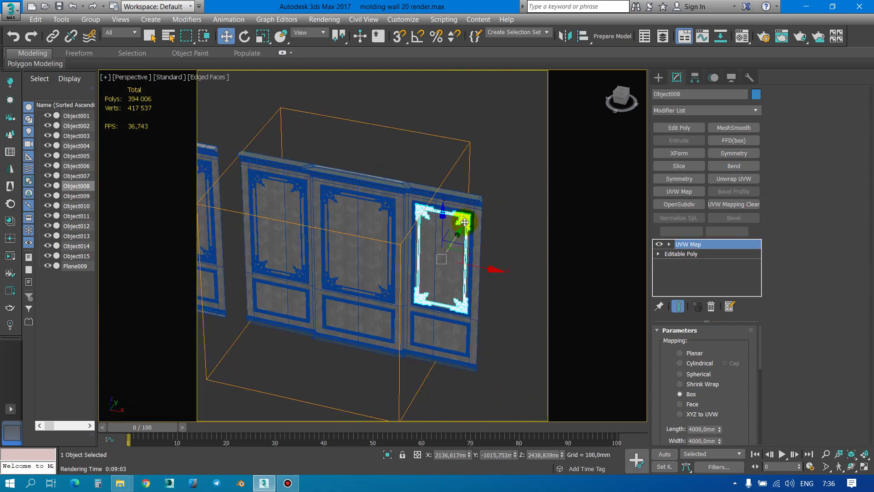
{"action": "scroll", "coordinate": [410, 222], "scroll_direction": "down", "scroll_amount": 3}
{"action": "left_click", "coordinate": [354, 220]}
{"action": "scroll", "coordinate": [328, 191], "scroll_direction": "up", "scroll_amount": 6}
{"action": "scroll", "coordinate": [304, 158], "scroll_direction": "down", "scroll_amount": 4}
{"action": "scroll", "coordinate": [458, 244], "scroll_direction": "up", "scroll_amount": 4}
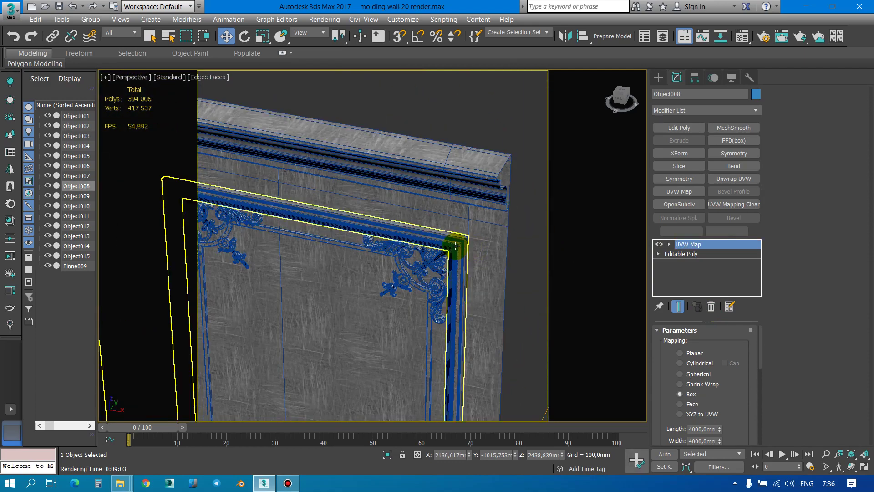
{"action": "left_click", "coordinate": [456, 246]}
{"action": "scroll", "coordinate": [456, 246], "scroll_direction": "down", "scroll_amount": 4}
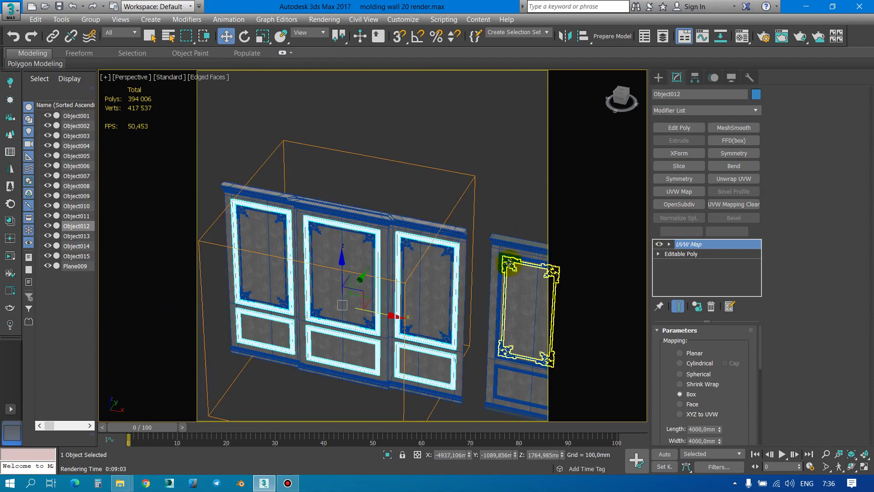
Step: Remove the shared MeshSmooth from frame moldings Object007 and Object009, then select Object001
{"action": "left_click", "coordinate": [512, 260]}
{"action": "scroll", "coordinate": [501, 255], "scroll_direction": "up", "scroll_amount": 4}
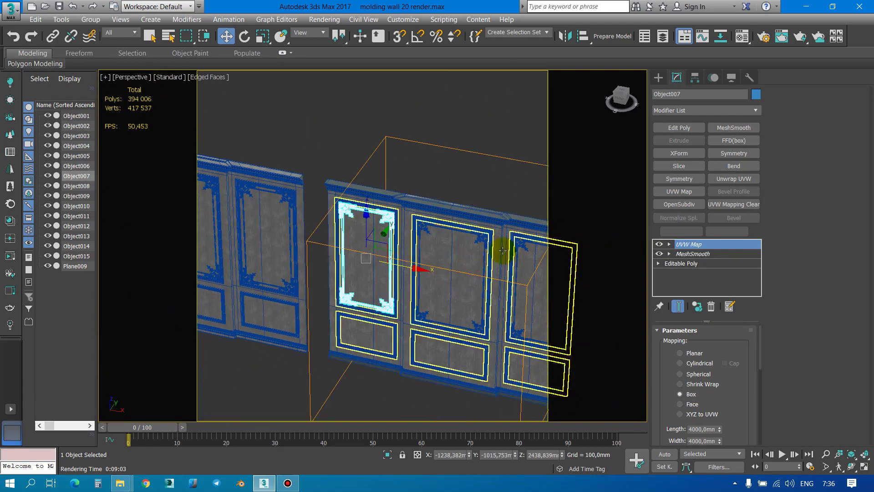
{"action": "left_click", "coordinate": [482, 241], "text": "ctrl"}
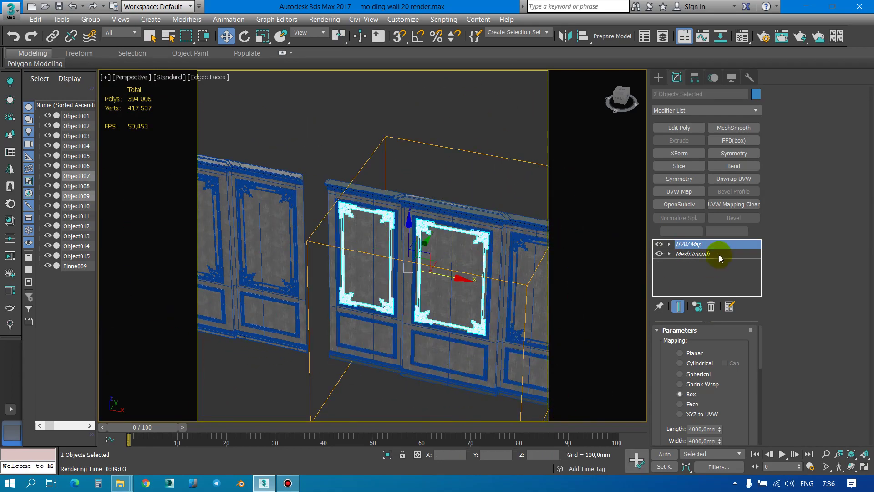
{"action": "left_click", "coordinate": [707, 256]}
{"action": "left_click", "coordinate": [711, 306]}
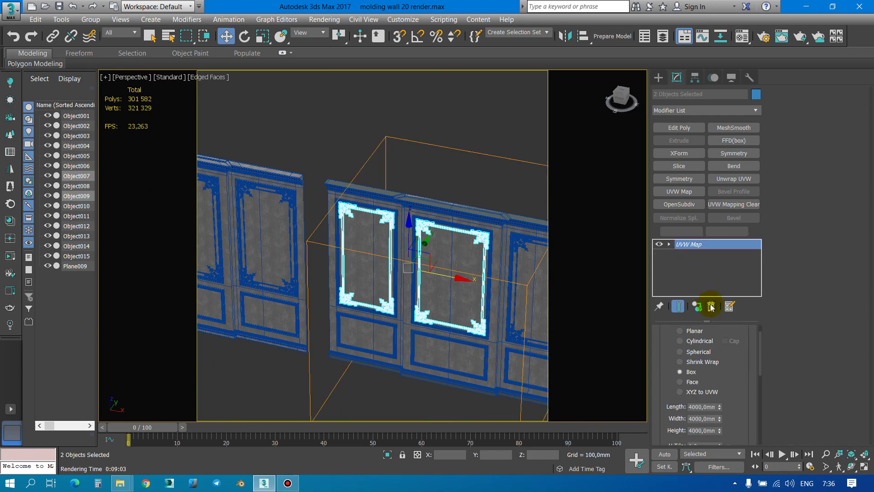
{"action": "left_click", "coordinate": [429, 224]}
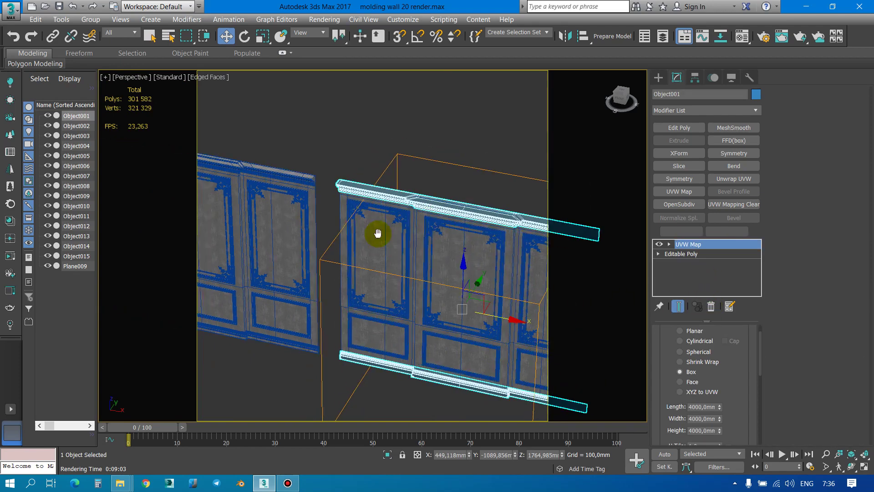
{"action": "scroll", "coordinate": [436, 195], "scroll_direction": "up", "scroll_amount": 3}
Step: Remove MeshSmooth from the three frame moldings and the top molding Object010
{"action": "key", "text": "q"}
{"action": "left_click", "coordinate": [429, 195]}
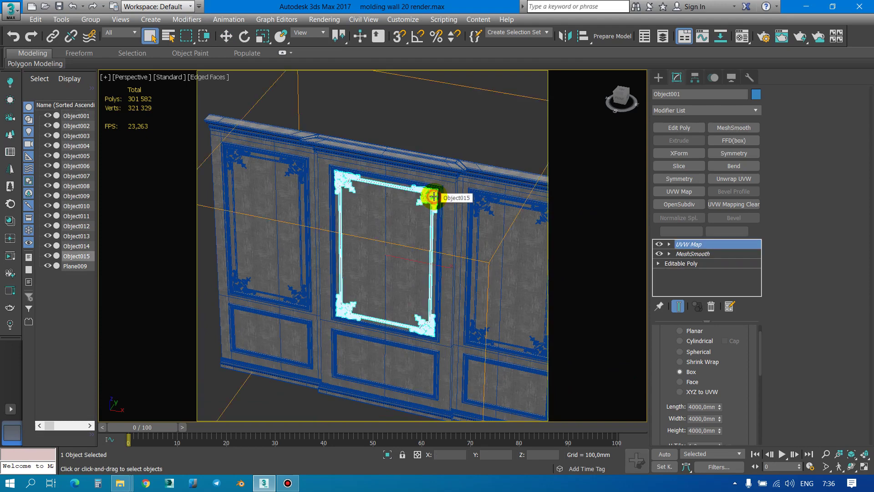
{"action": "left_click", "coordinate": [294, 169], "text": "ctrl"}
{"action": "left_click", "coordinate": [500, 214], "text": "ctrl"}
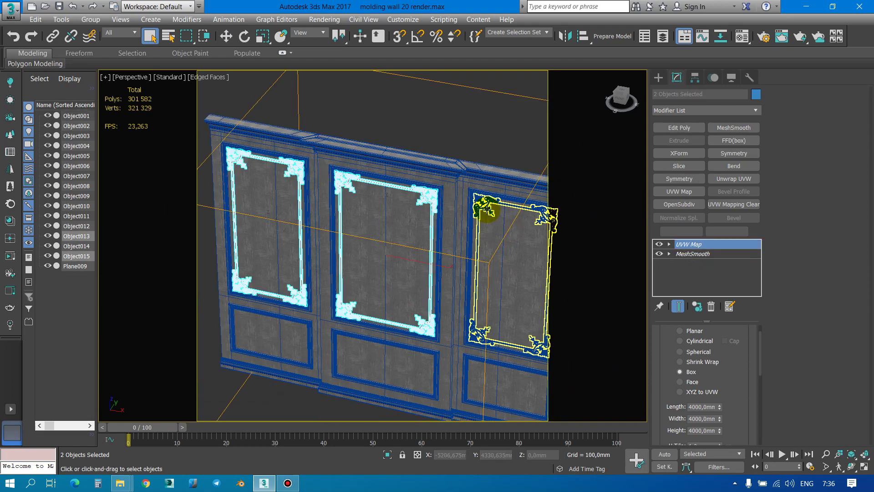
{"action": "left_click", "coordinate": [692, 244]}
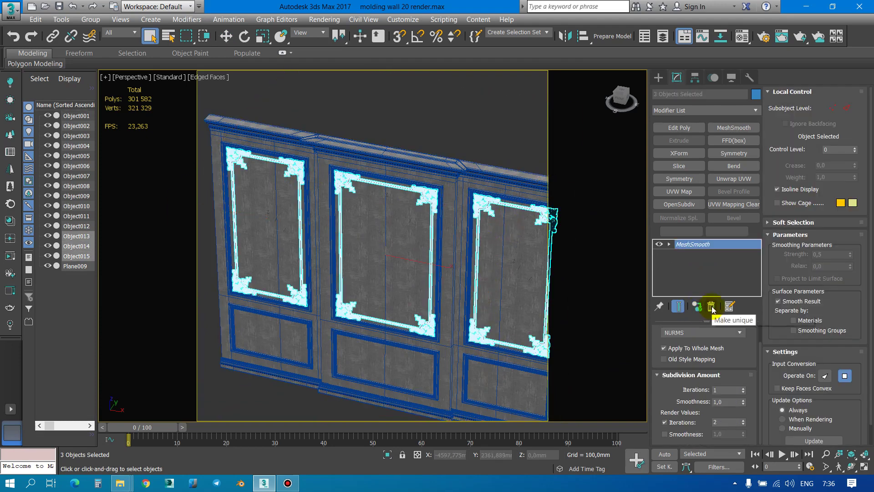
{"action": "left_click", "coordinate": [474, 173]}
{"action": "left_click", "coordinate": [693, 254]}
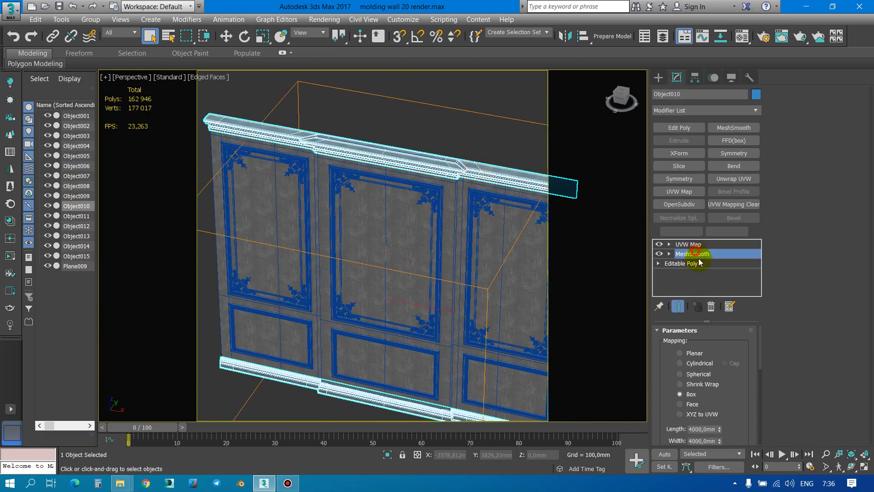
{"action": "left_click", "coordinate": [711, 307]}
Step: Remove MeshSmooth from the Plane009 frame moldings and the Object004 cornice
{"action": "scroll", "coordinate": [451, 201], "scroll_direction": "down", "scroll_amount": 2}
{"action": "middle_click_drag", "start_coordinate": [400, 194], "coordinate": [553, 230]}
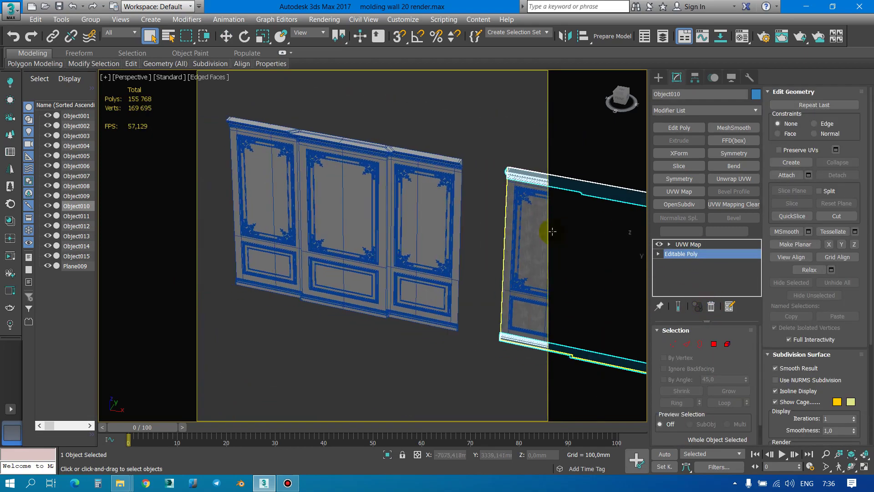
{"action": "scroll", "coordinate": [462, 181], "scroll_direction": "up", "scroll_amount": 4}
{"action": "left_click", "coordinate": [456, 195]}
{"action": "scroll", "coordinate": [455, 194], "scroll_direction": "down", "scroll_amount": 4}
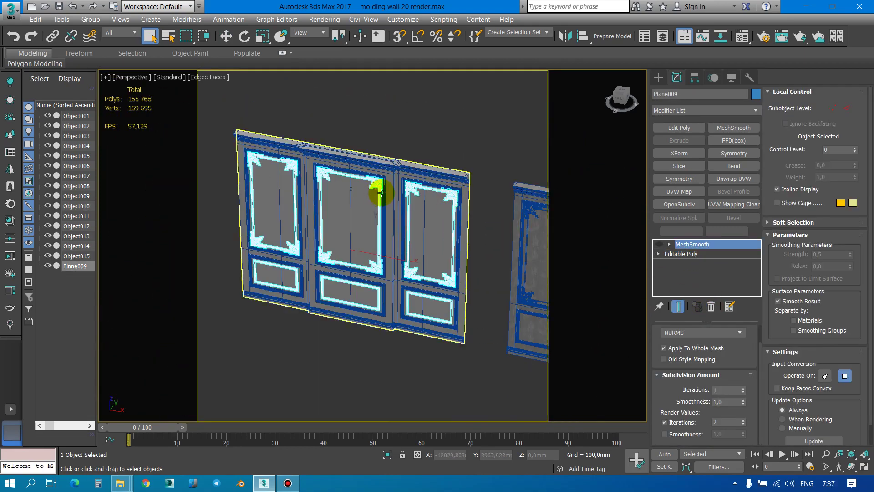
{"action": "scroll", "coordinate": [400, 196], "scroll_direction": "down", "scroll_amount": 3}
{"action": "mouse_move", "coordinate": [490, 225]}
{"action": "middle_mouse_down"}
{"action": "mouse_move", "coordinate": [369, 213]}
{"action": "mouse_move", "coordinate": [441, 232]}
{"action": "middle_mouse_up"}
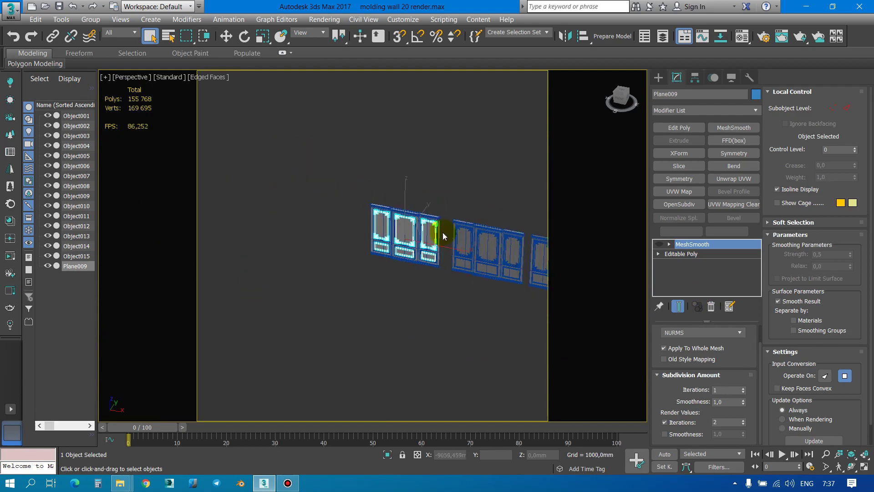
{"action": "scroll", "coordinate": [438, 230], "scroll_direction": "up", "scroll_amount": 3}
{"action": "scroll", "coordinate": [448, 218], "scroll_direction": "up", "scroll_amount": 2}
{"action": "scroll", "coordinate": [453, 206], "scroll_direction": "up", "scroll_amount": 1}
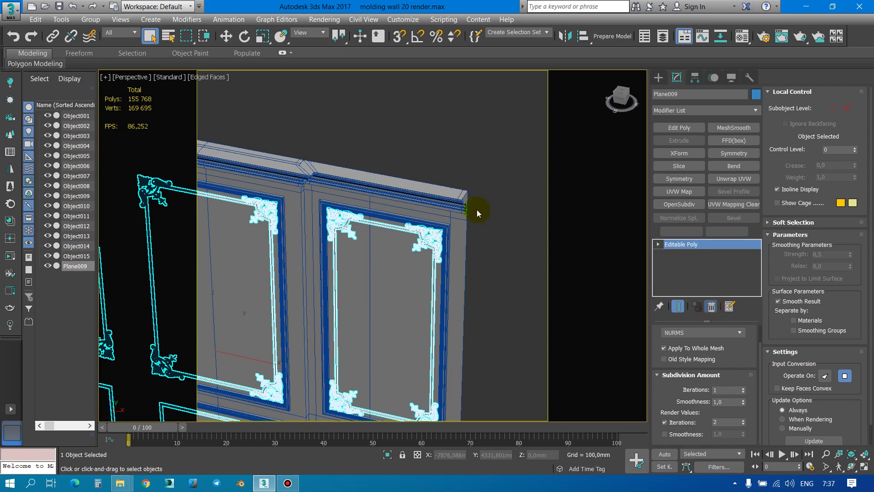
{"action": "left_click", "coordinate": [451, 198]}
{"action": "left_click", "coordinate": [712, 309]}
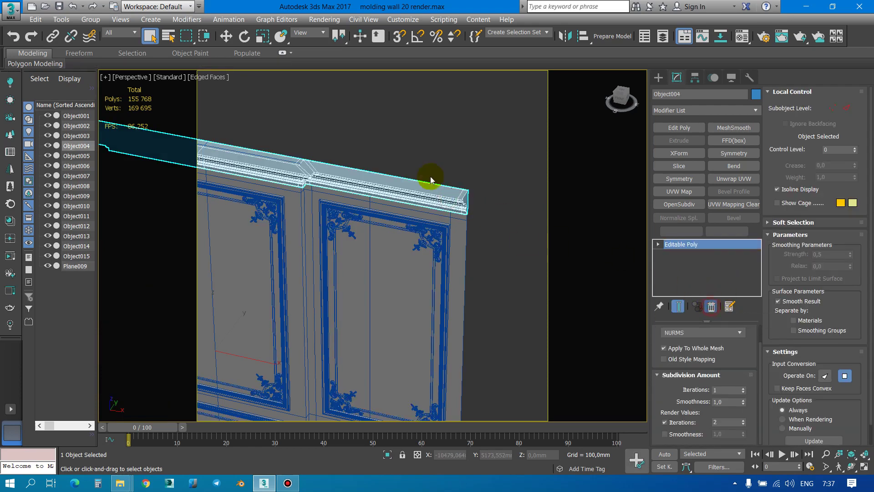
Step: Select the wall Object005, then the Object006 frame moldings
{"action": "left_click", "coordinate": [433, 242]}
{"action": "scroll", "coordinate": [384, 220], "scroll_direction": "down", "scroll_amount": 5}
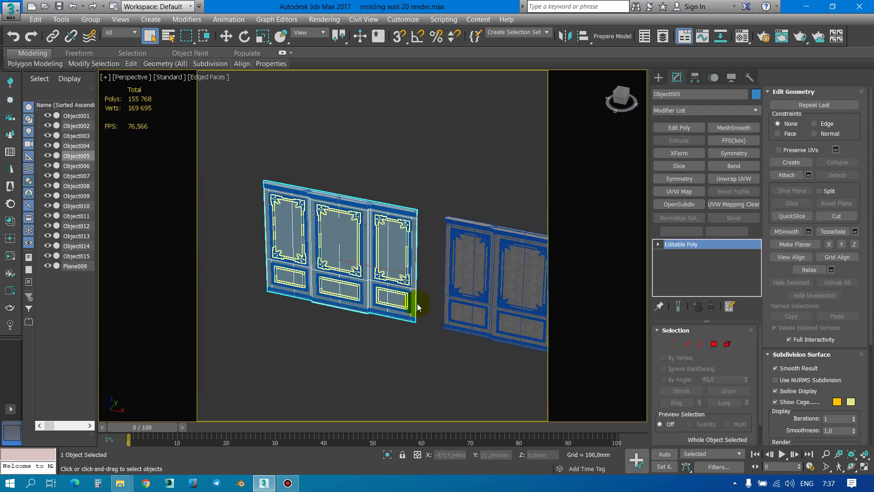
{"action": "scroll", "coordinate": [396, 251], "scroll_direction": "up", "scroll_amount": 7}
{"action": "left_click", "coordinate": [394, 252]}
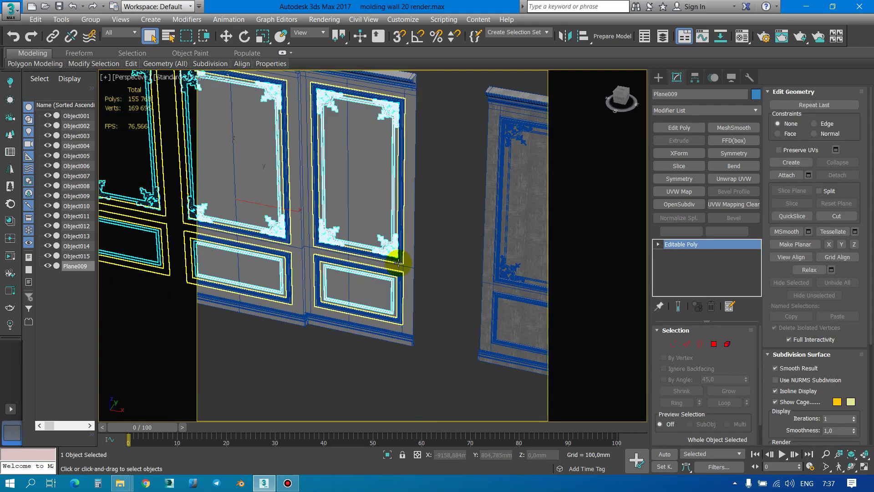
Step: Zoom out in Perspective and drag a rectangle around all walls to select the 16 objects
{"action": "scroll", "coordinate": [398, 275], "scroll_direction": "down", "scroll_amount": 5}
{"action": "scroll", "coordinate": [371, 250], "scroll_direction": "down", "scroll_amount": 4}
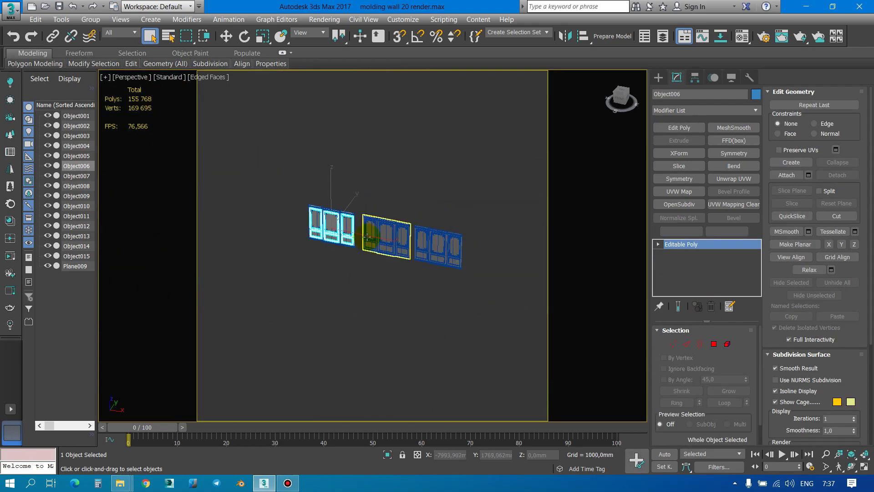
{"action": "left_click", "coordinate": [448, 246]}
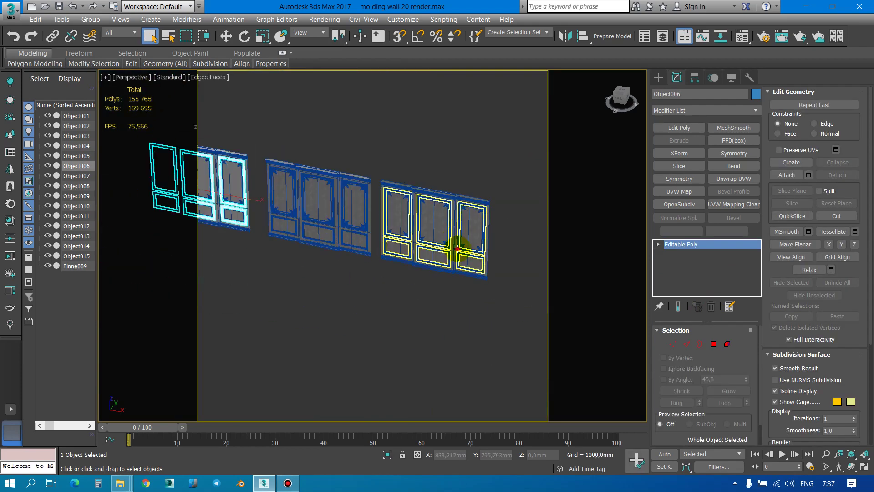
{"action": "scroll", "coordinate": [461, 245], "scroll_direction": "up", "scroll_amount": 6}
{"action": "left_click", "coordinate": [461, 244]}
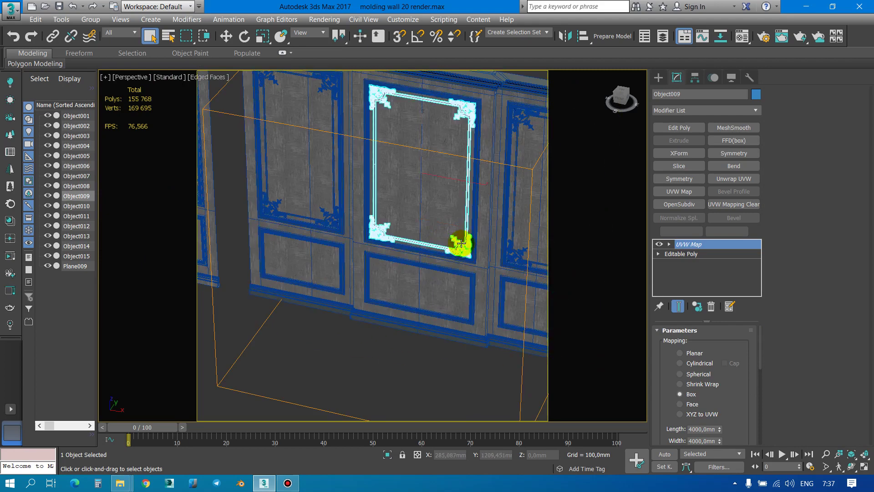
{"action": "scroll", "coordinate": [461, 244], "scroll_direction": "down", "scroll_amount": 6}
{"action": "scroll", "coordinate": [419, 214], "scroll_direction": "down", "scroll_amount": 2}
{"action": "left_click_drag", "start_coordinate": [303, 160], "coordinate": [531, 294]}
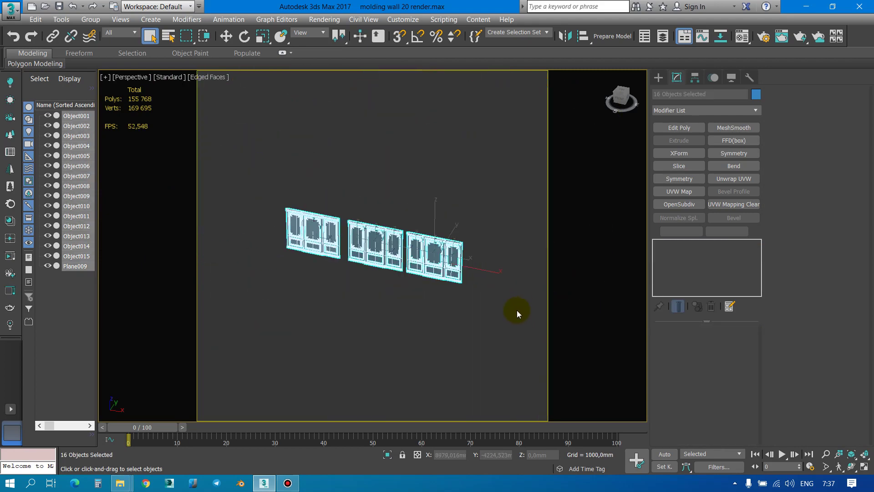
Step: Launch the Prepare Model 3DDD script and place its window beside the viewport
{"action": "left_click", "coordinate": [610, 43]}
{"action": "left_click_drag", "start_coordinate": [615, 56], "coordinate": [606, 40]}
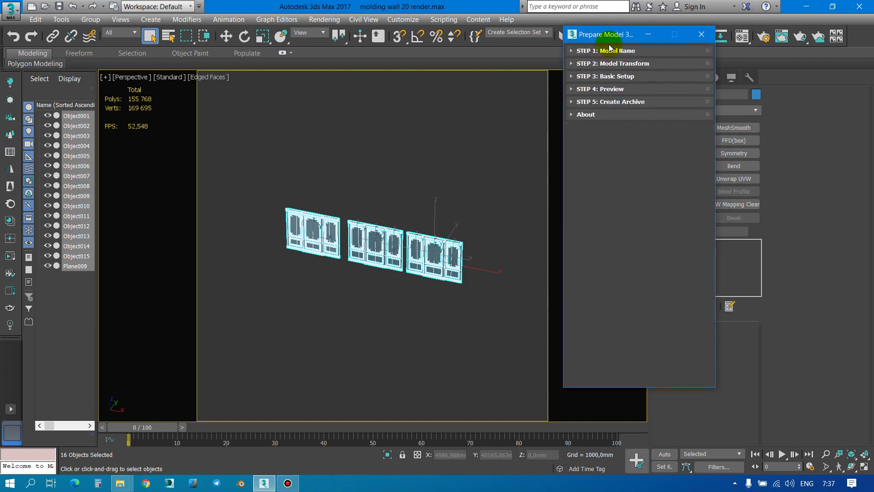
{"action": "left_click_drag", "start_coordinate": [592, 35], "coordinate": [634, 63]}
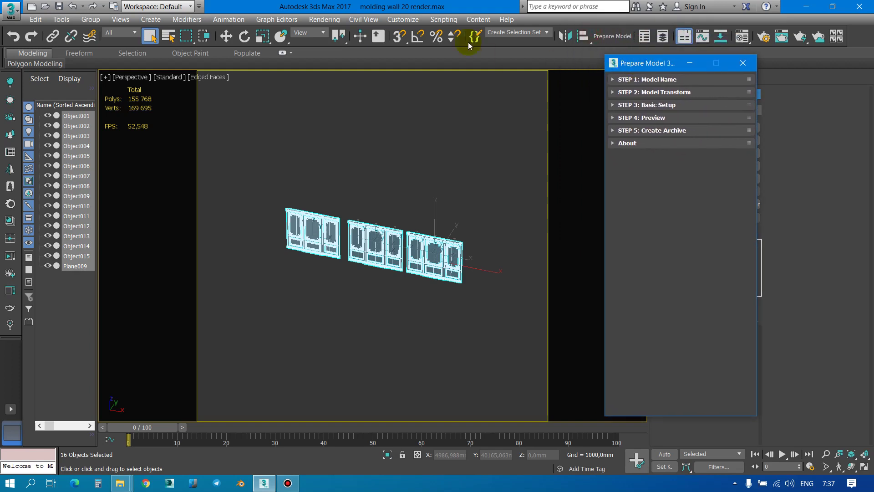
{"action": "left_click", "coordinate": [490, 6]}
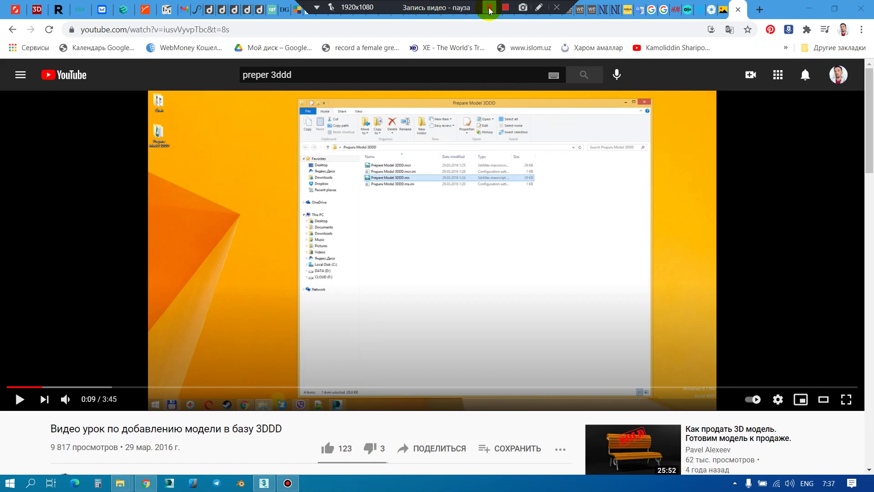
Step: Browse the 3DDD upload tutorial page and expand its description to see the download links
{"action": "left_click", "coordinate": [490, 8]}
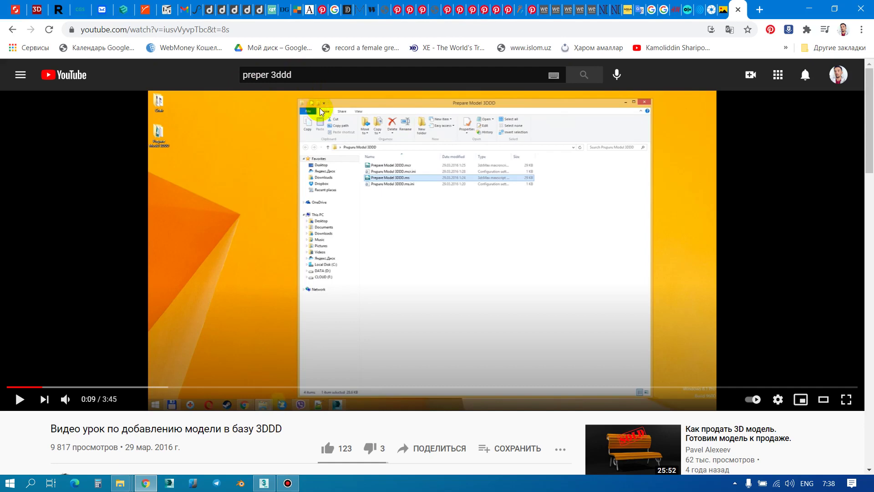
{"action": "scroll", "coordinate": [314, 114], "scroll_direction": "down", "scroll_amount": 2}
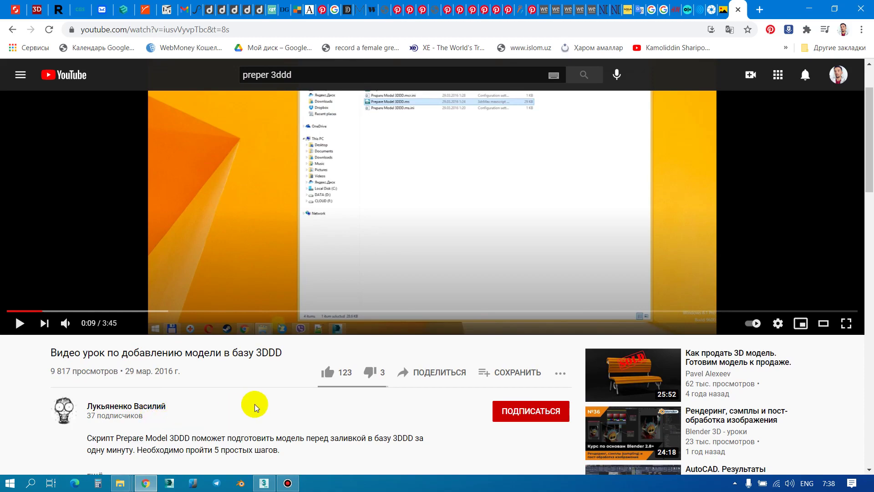
{"action": "scroll", "coordinate": [316, 292], "scroll_direction": "up", "scroll_amount": 2}
{"action": "scroll", "coordinate": [376, 214], "scroll_direction": "down", "scroll_amount": 5}
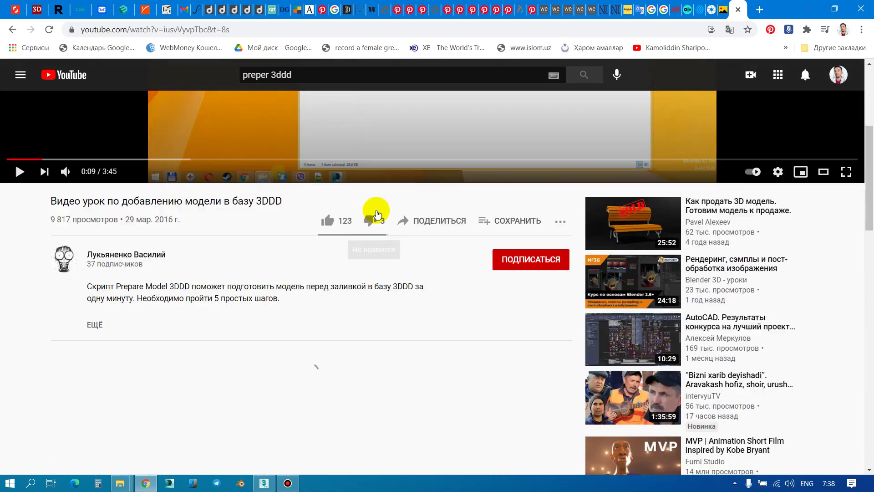
{"action": "scroll", "coordinate": [293, 268], "scroll_direction": "down", "scroll_amount": 4}
{"action": "scroll", "coordinate": [293, 269], "scroll_direction": "up", "scroll_amount": 6}
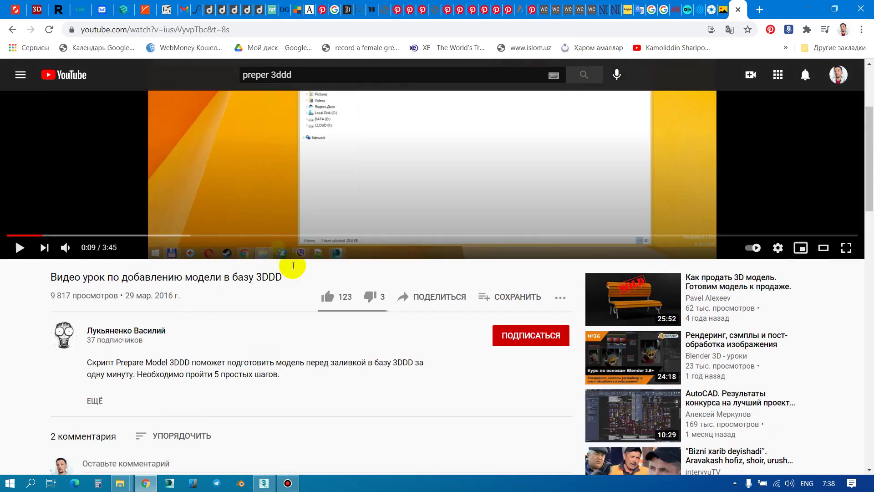
{"action": "left_click", "coordinate": [95, 401]}
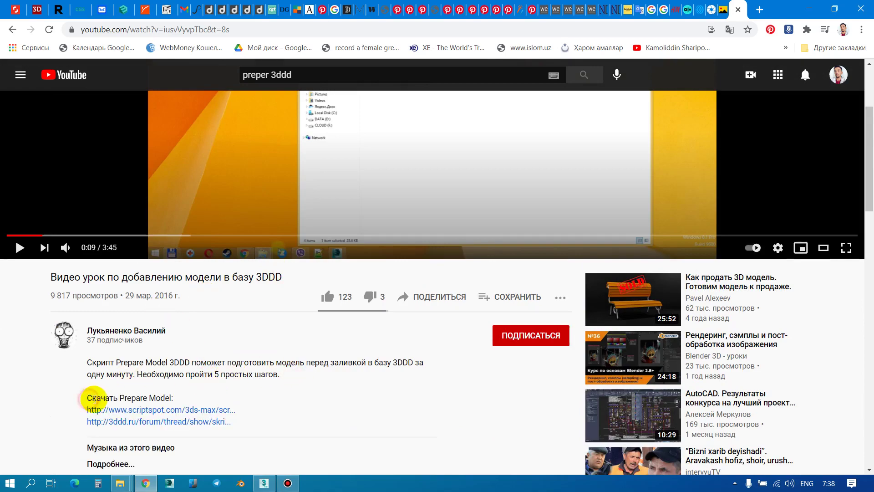
{"action": "scroll", "coordinate": [208, 350], "scroll_direction": "down", "scroll_amount": 3}
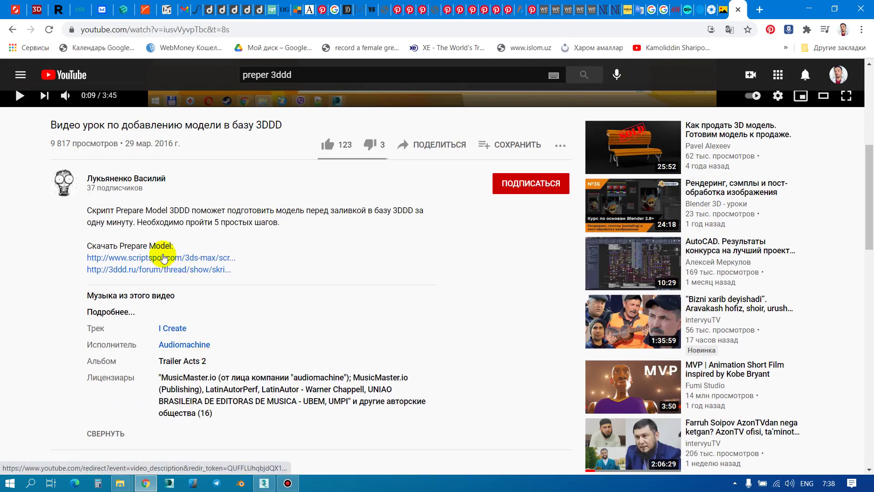
{"action": "scroll", "coordinate": [294, 300], "scroll_direction": "up", "scroll_amount": 6}
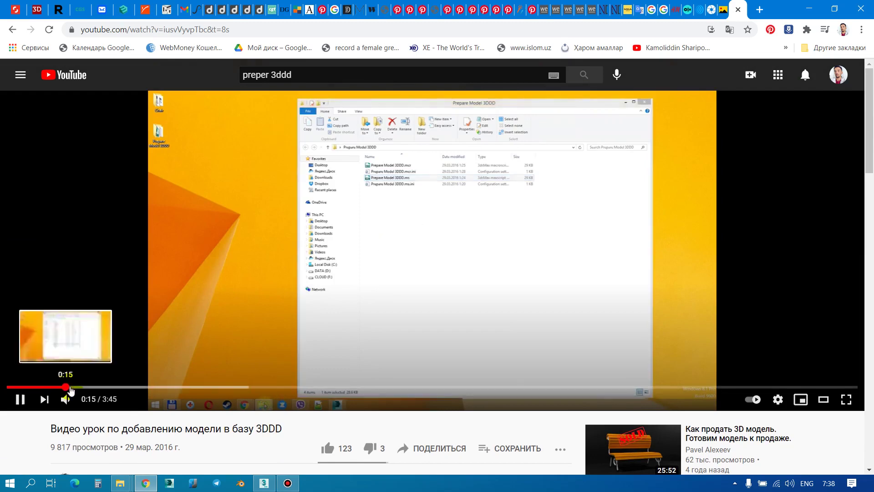
Step: Skip through the tutorial to the Prepare Model 3DDD demonstration and pause it
{"action": "left_click", "coordinate": [69, 387]}
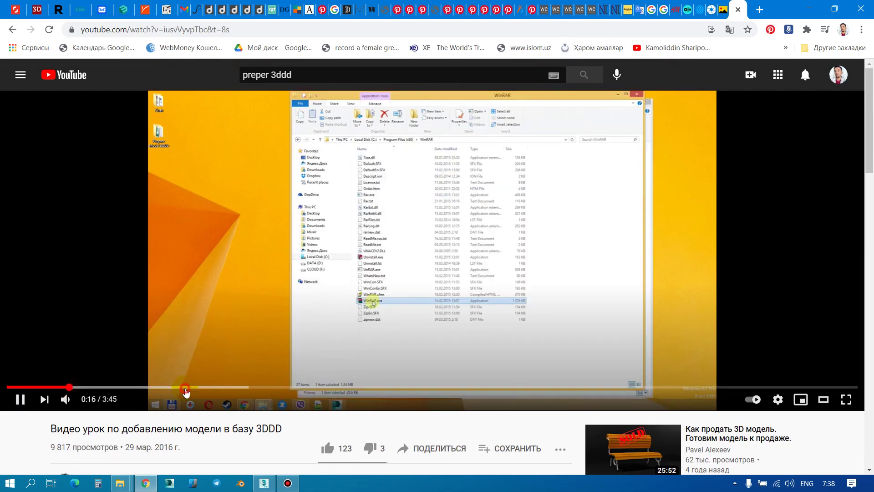
{"action": "left_click", "coordinate": [186, 388]}
{"action": "left_click", "coordinate": [253, 388]}
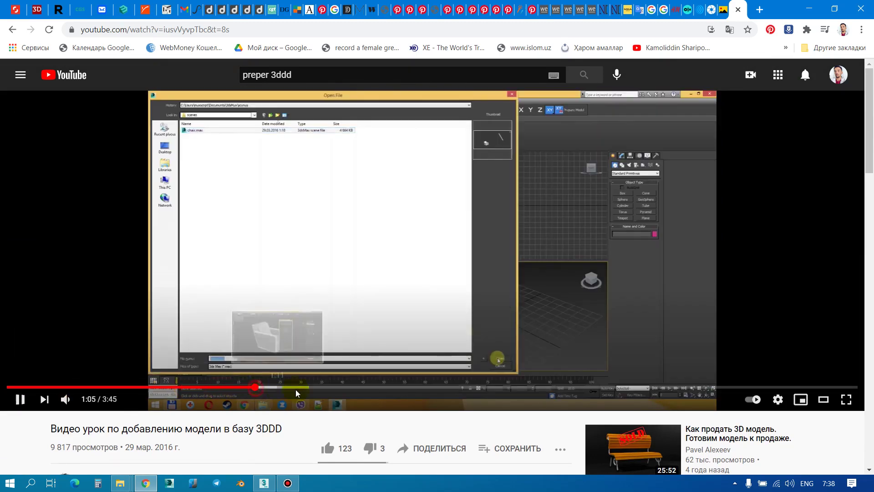
{"action": "left_click", "coordinate": [296, 387]}
{"action": "left_click", "coordinate": [334, 387]}
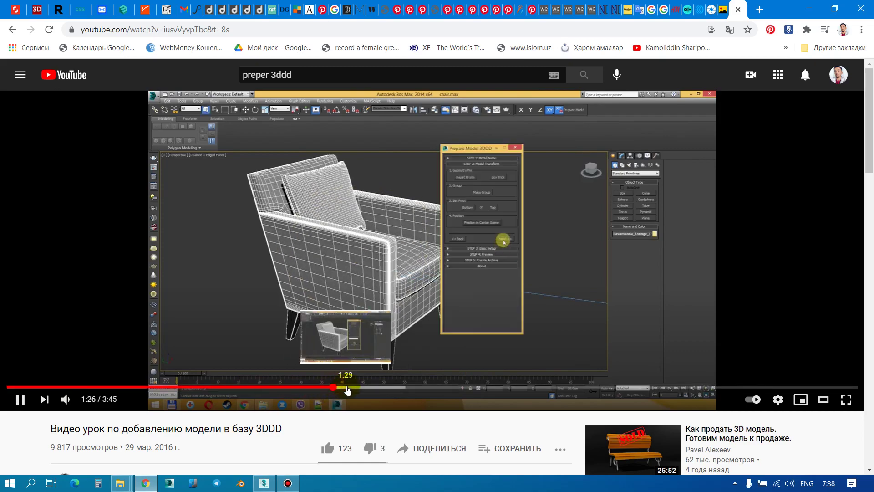
{"action": "key", "text": "space"}
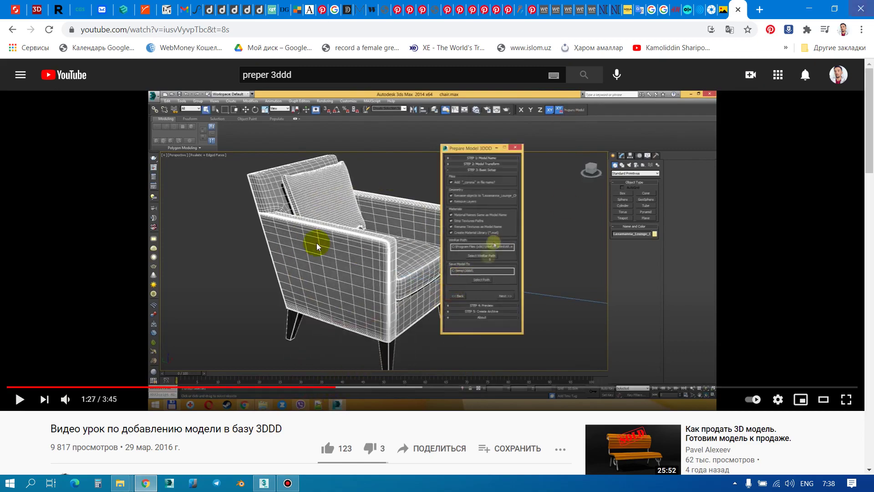
{"action": "scroll", "coordinate": [264, 130], "scroll_direction": "down", "scroll_amount": 3}
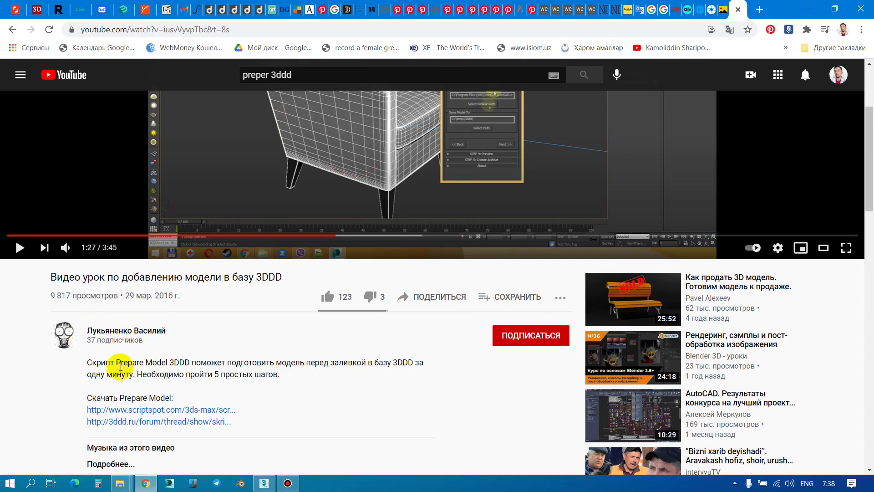
{"action": "scroll", "coordinate": [191, 360], "scroll_direction": "up", "scroll_amount": 3}
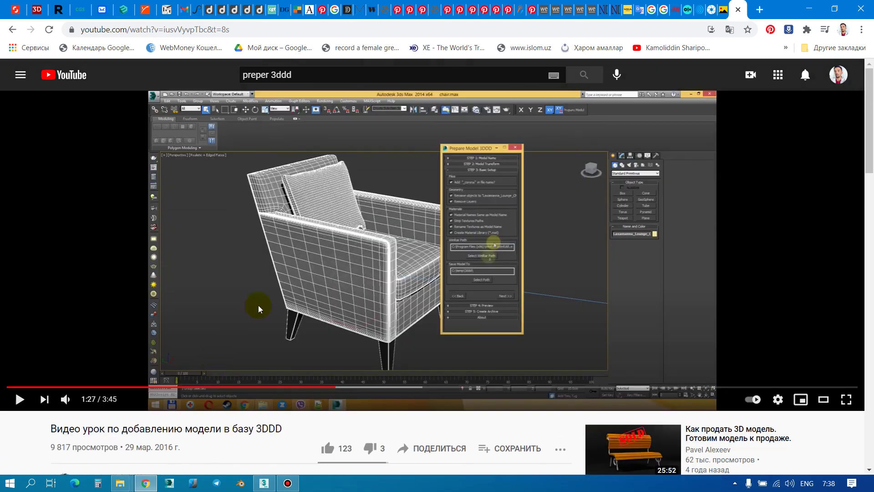
Step: Search YouTube for 'prepare model 3ddd' and restart the upload tutorial from the beginning
{"action": "left_click", "coordinate": [266, 76]}
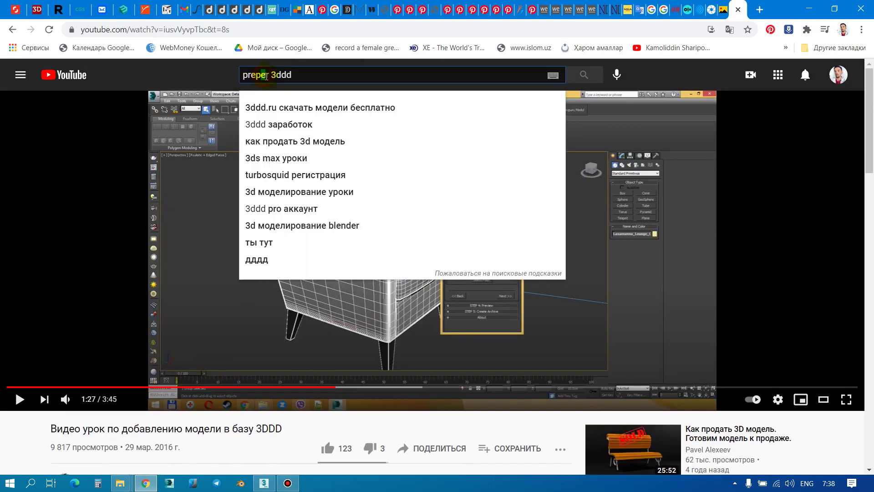
{"action": "key", "text": "BackSpace"}
{"action": "key", "text": "BackSpace"}
{"action": "type", "text": "are"}
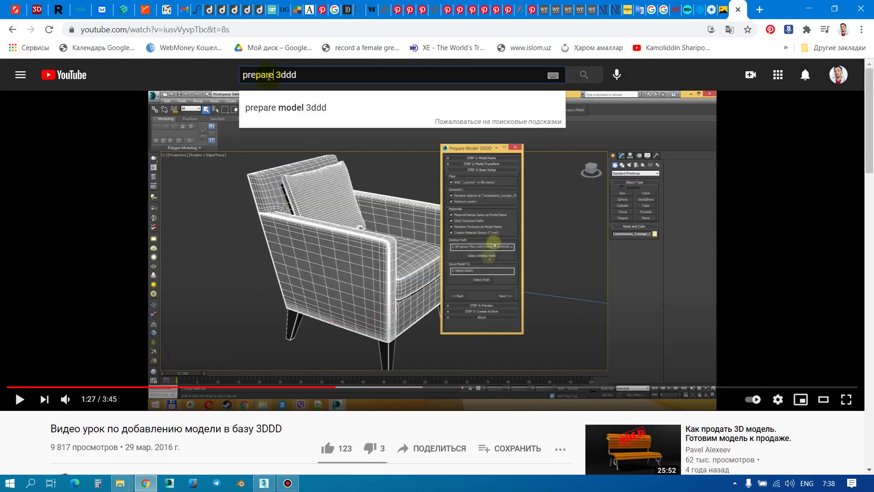
{"action": "left_click", "coordinate": [288, 107]}
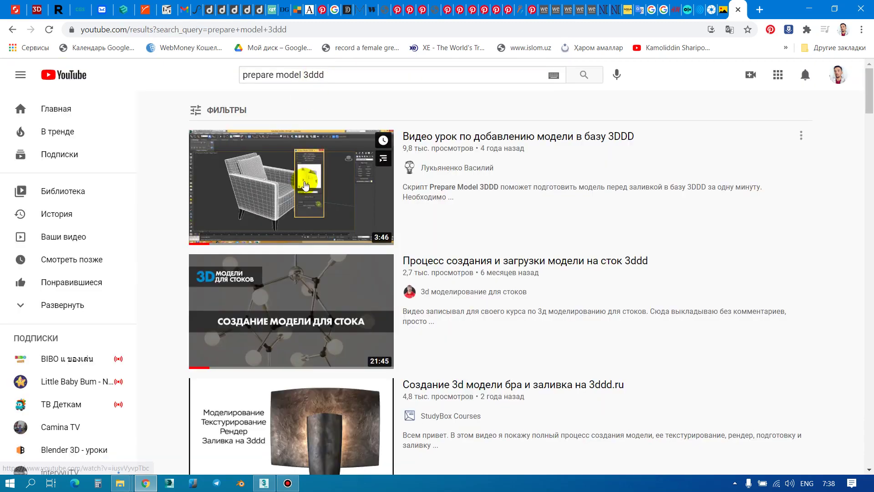
{"action": "left_click", "coordinate": [303, 180]}
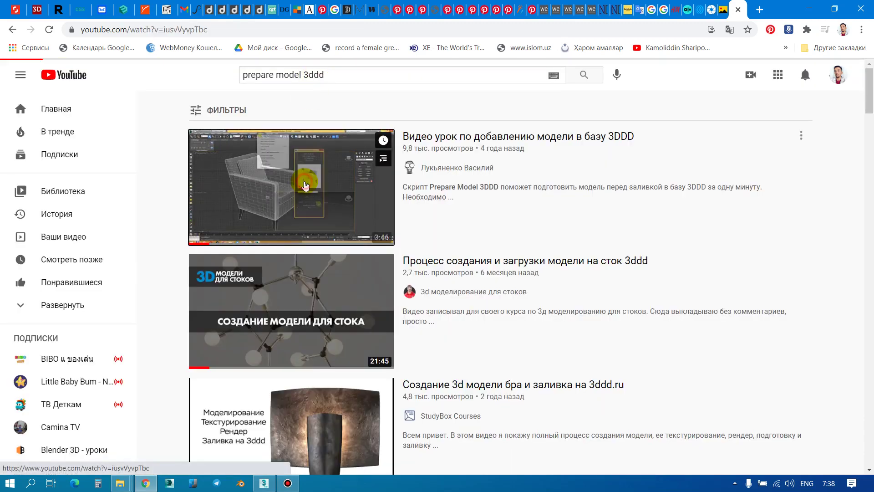
{"action": "left_click", "coordinate": [319, 179]}
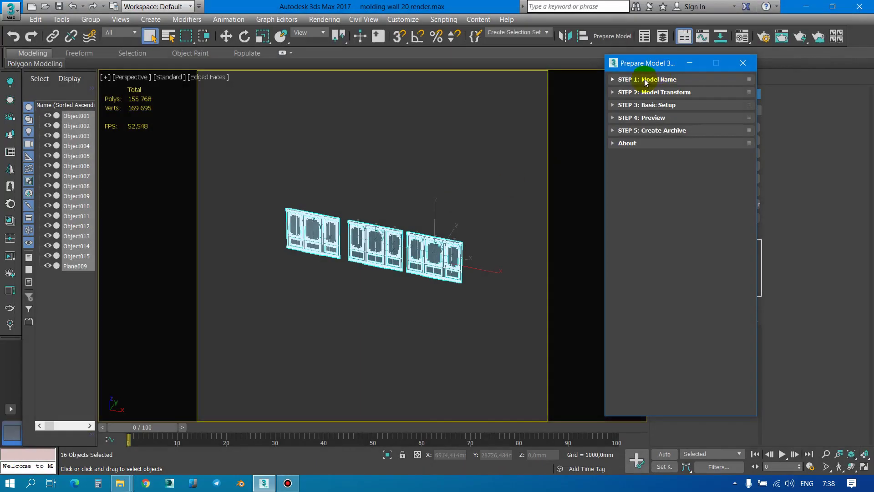
Step: Enter wall_molding_20 as the Model Name in Step 1, then advance to Model Transform
{"action": "left_click", "coordinate": [659, 78]}
{"action": "left_click", "coordinate": [659, 105]}
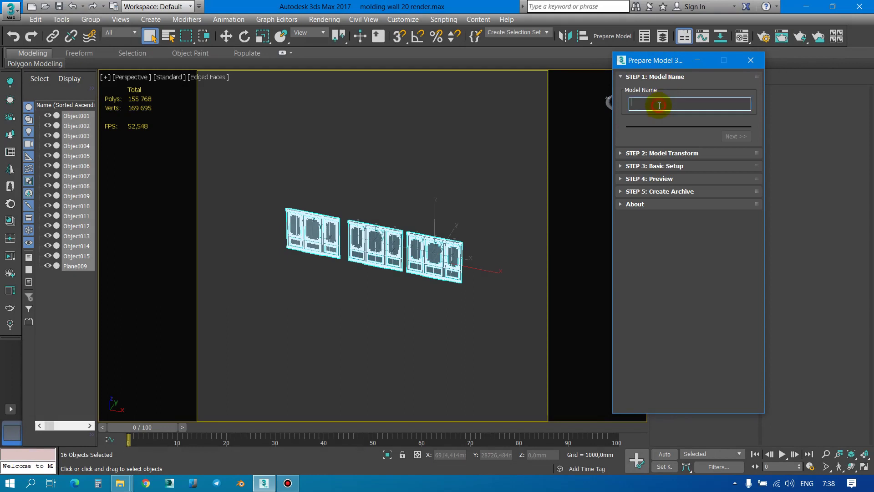
{"action": "type", "text": "wall_molding_20"}
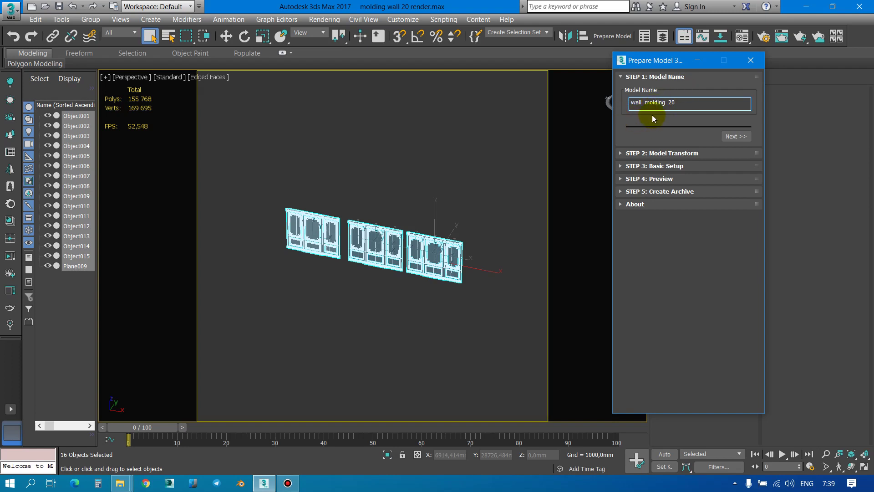
{"action": "left_click", "coordinate": [734, 136]}
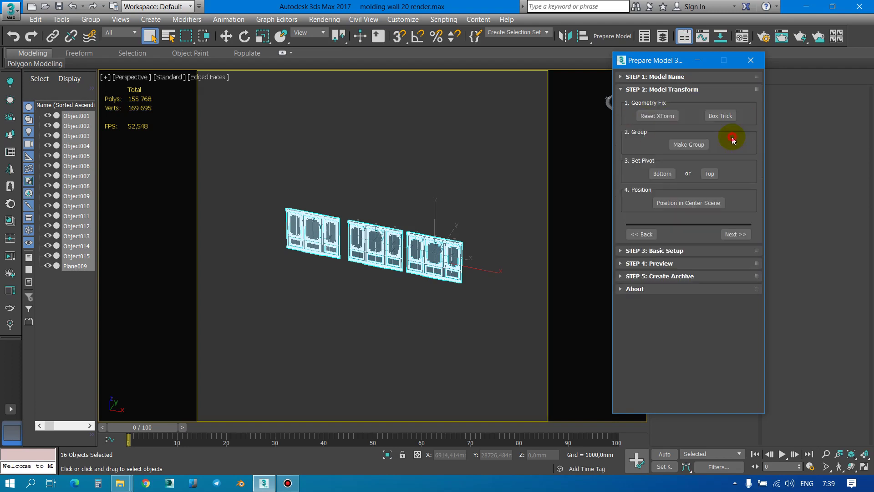
Step: Reset XForm, centre the moldings in the scene, and enable the *.mat material library
{"action": "left_click", "coordinate": [647, 121]}
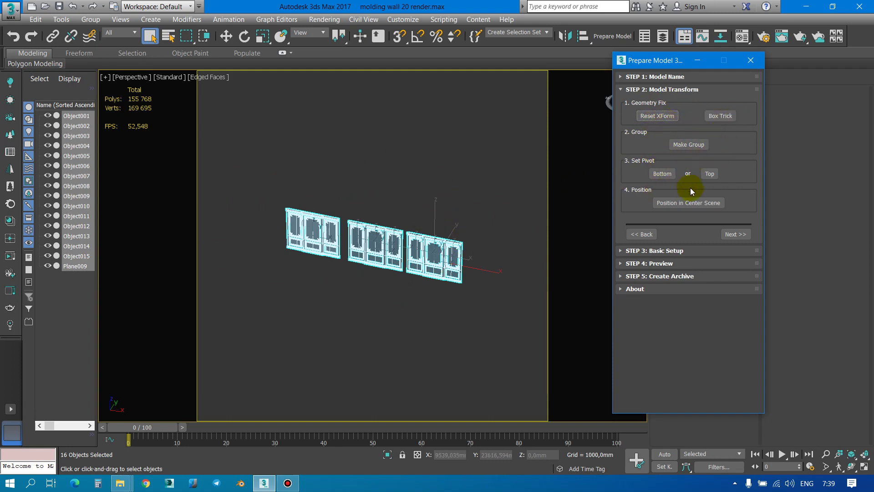
{"action": "left_click", "coordinate": [688, 204]}
{"action": "left_click", "coordinate": [738, 236]}
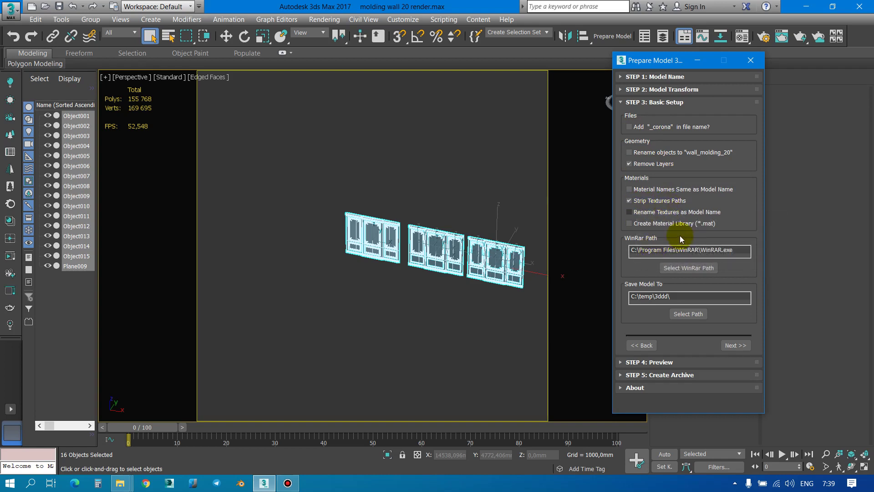
{"action": "mouse_move", "coordinate": [707, 225]}
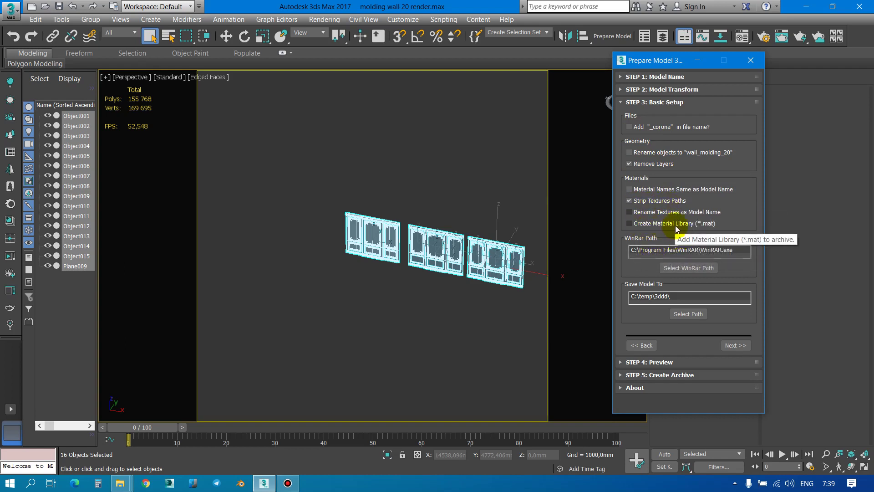
{"action": "left_click", "coordinate": [708, 226]}
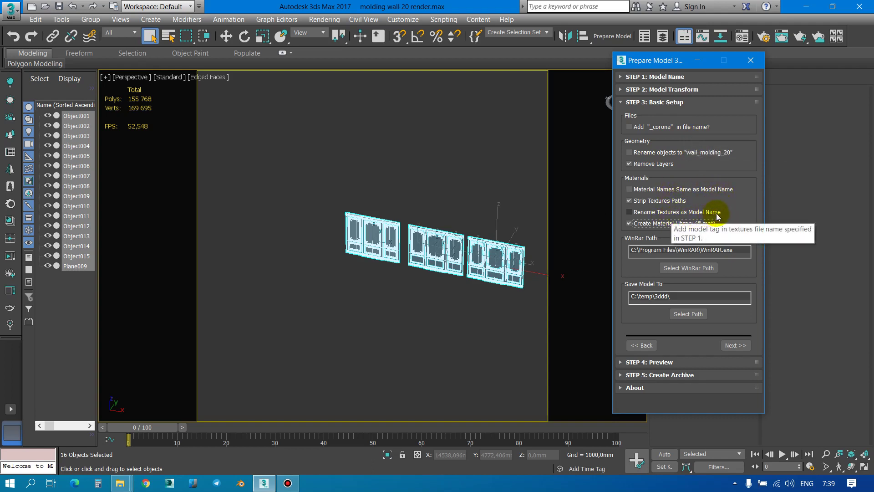
{"action": "left_click", "coordinate": [736, 346]}
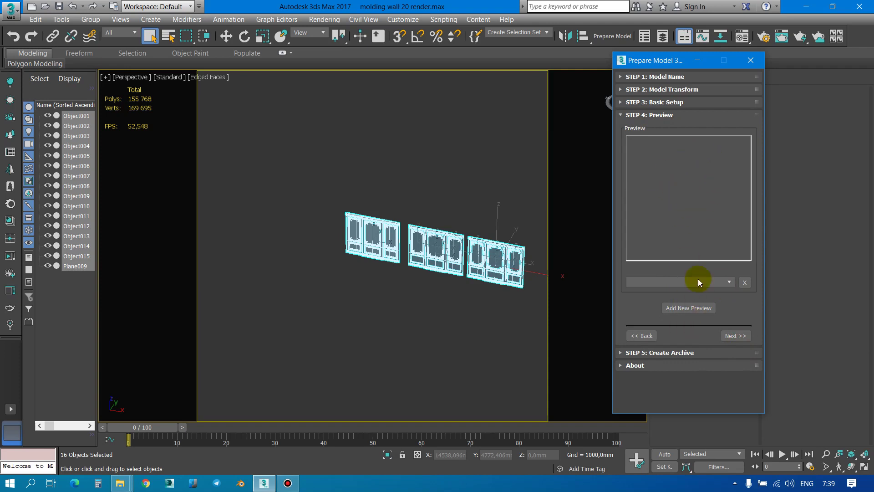
Step: Save wall_molding_20 as 3ds Max 2014 with FBX, OBJ and 3DS copies into the archive
{"action": "left_click", "coordinate": [740, 336]}
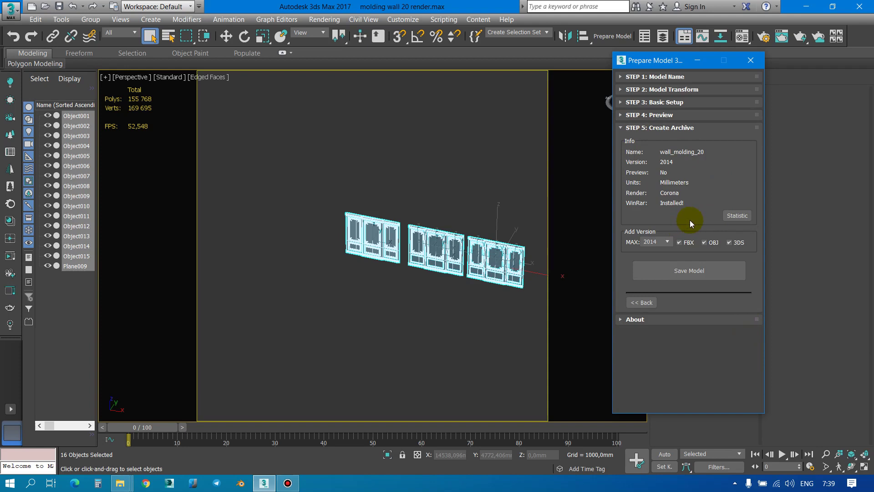
{"action": "left_click", "coordinate": [669, 242]}
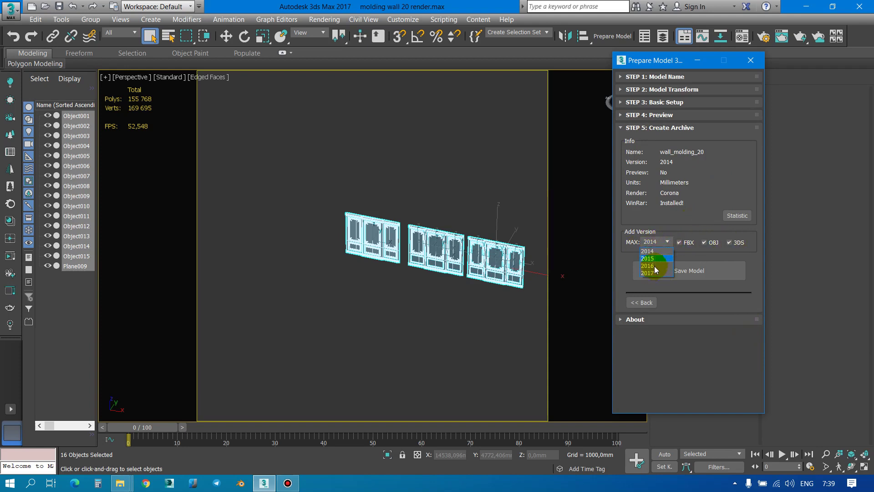
{"action": "left_click", "coordinate": [700, 195]}
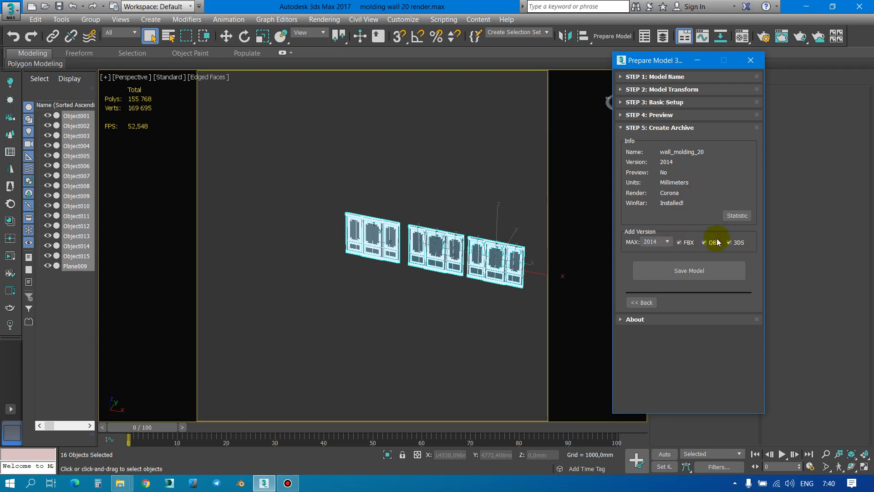
{"action": "left_click", "coordinate": [668, 242]}
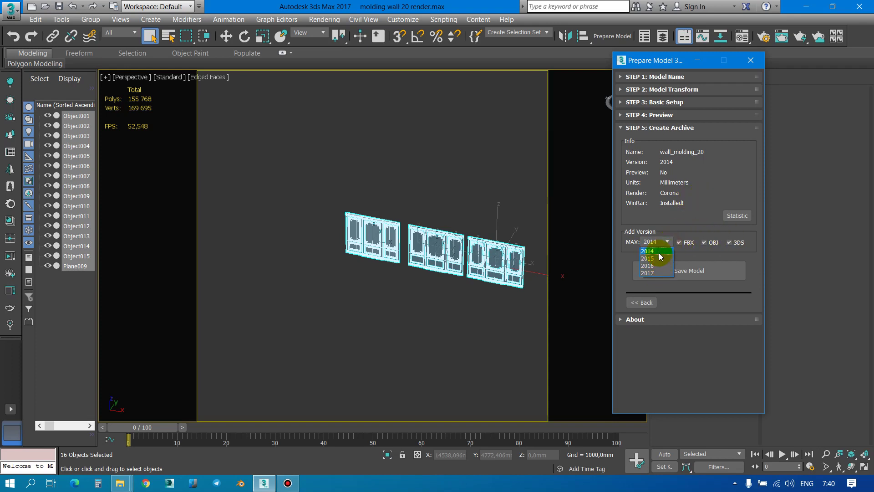
{"action": "left_click", "coordinate": [658, 251]}
{"action": "left_click", "coordinate": [710, 269]}
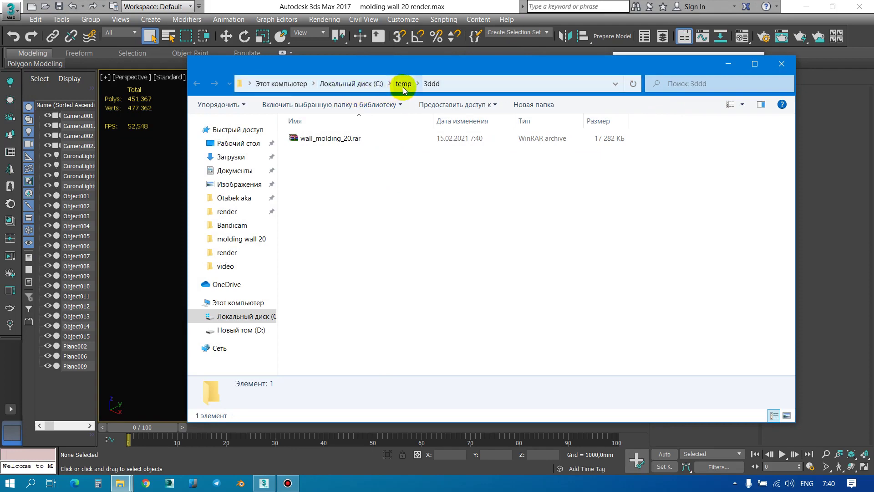
Step: Minimize Explorer after checking wall_molding_20.rar and reopen Step 3: Basic Setup
{"action": "left_click", "coordinate": [729, 65]}
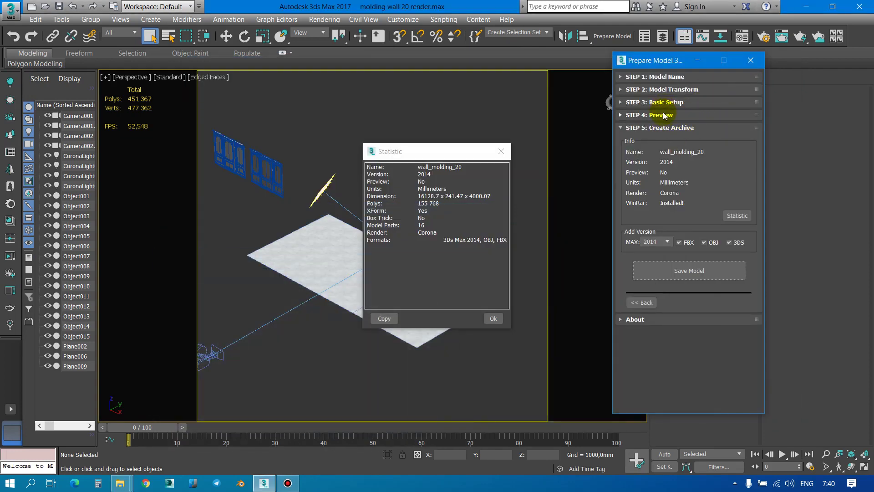
{"action": "left_click", "coordinate": [665, 102]}
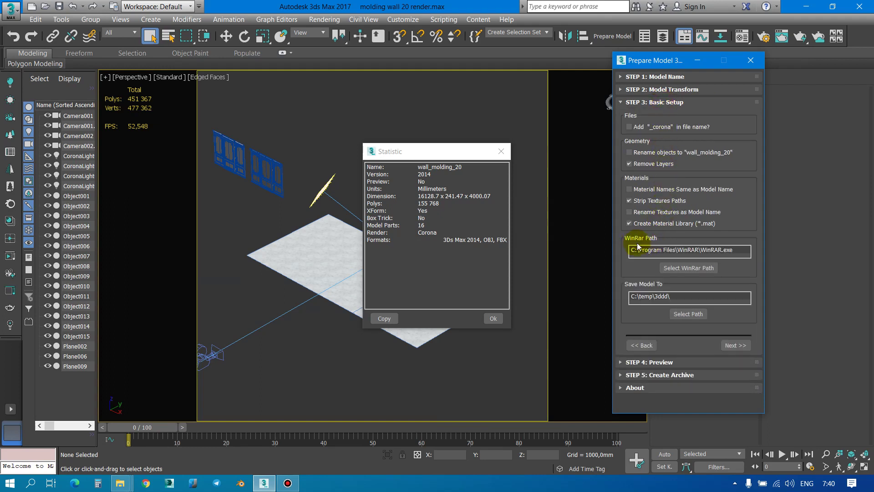
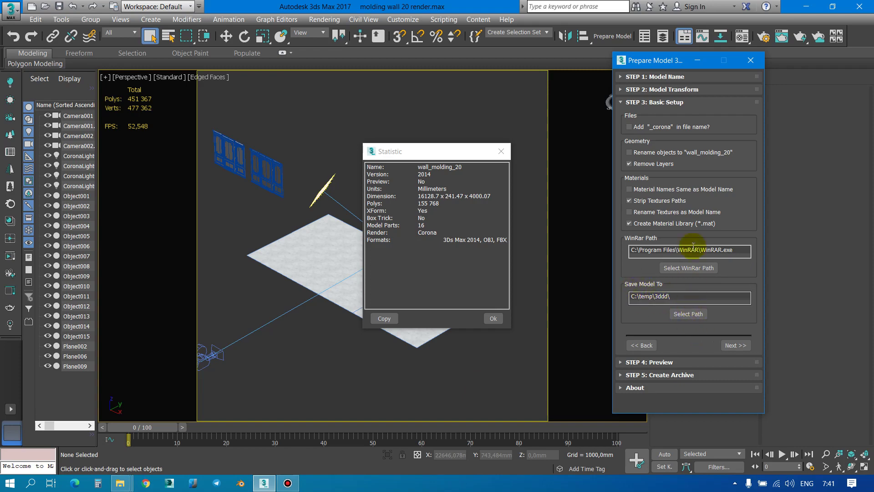
Step: Cut wall_molding_20.rar from the temp folder, then close Explorer and the model statistics window
{"action": "left_click", "coordinate": [120, 483]}
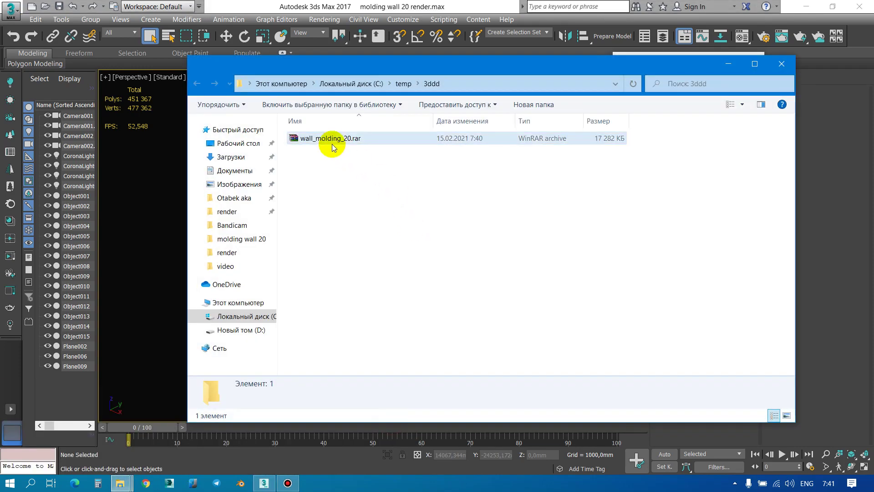
{"action": "left_click", "coordinate": [332, 141]}
{"action": "right_click", "coordinate": [335, 145]}
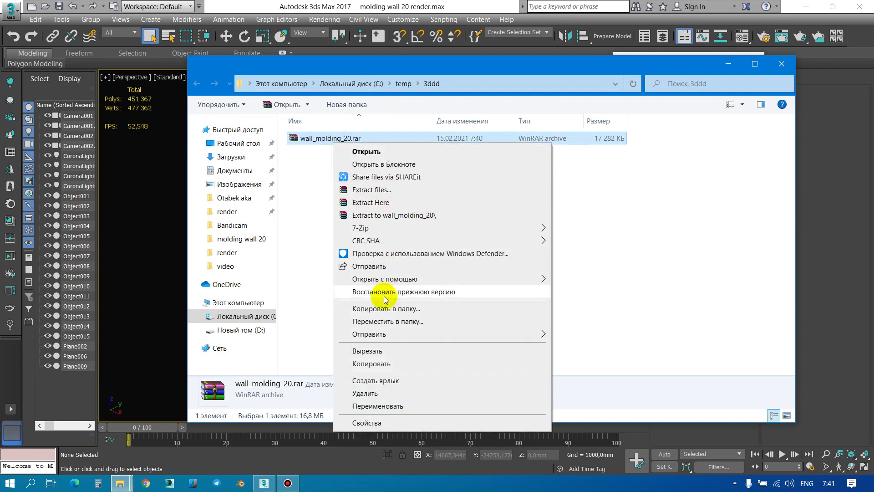
{"action": "left_click", "coordinate": [383, 351]}
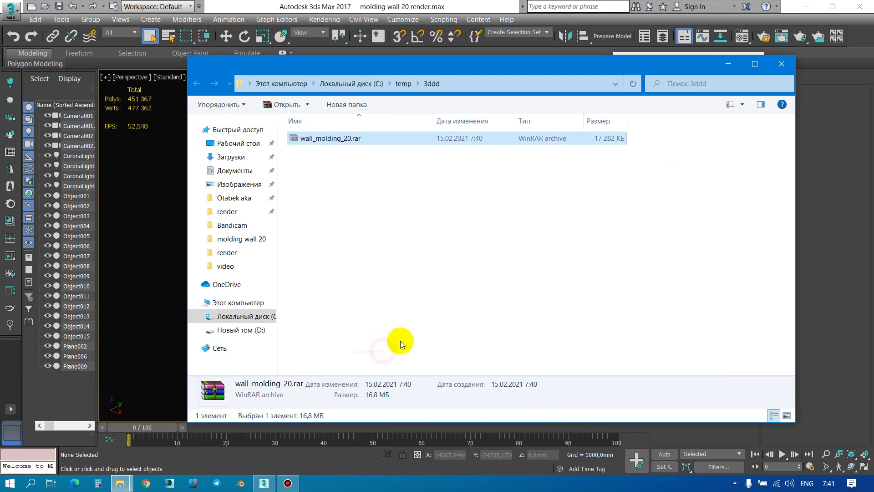
{"action": "left_click", "coordinate": [782, 64]}
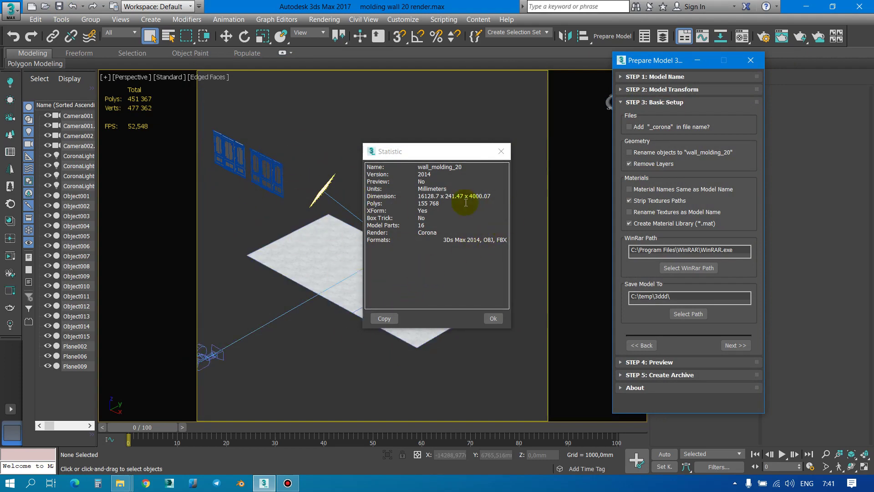
{"action": "left_click_drag", "start_coordinate": [378, 166], "coordinate": [507, 242]}
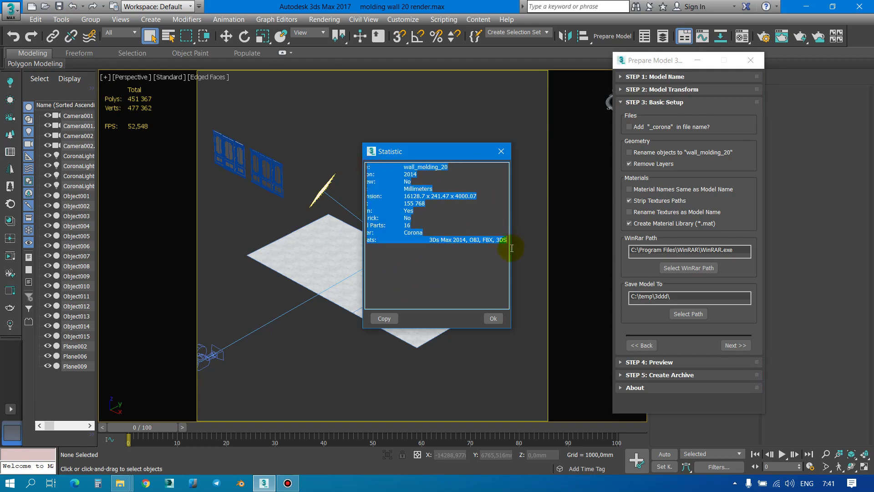
{"action": "left_click", "coordinate": [497, 156]}
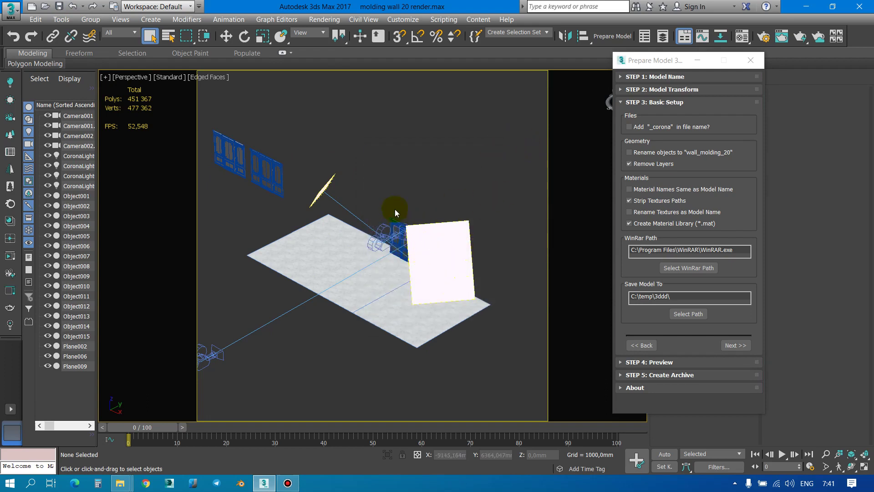
Step: Reset 3ds Max to an empty scene and paste the archive into the molding wall 20 folder
{"action": "left_click", "coordinate": [31, 7]}
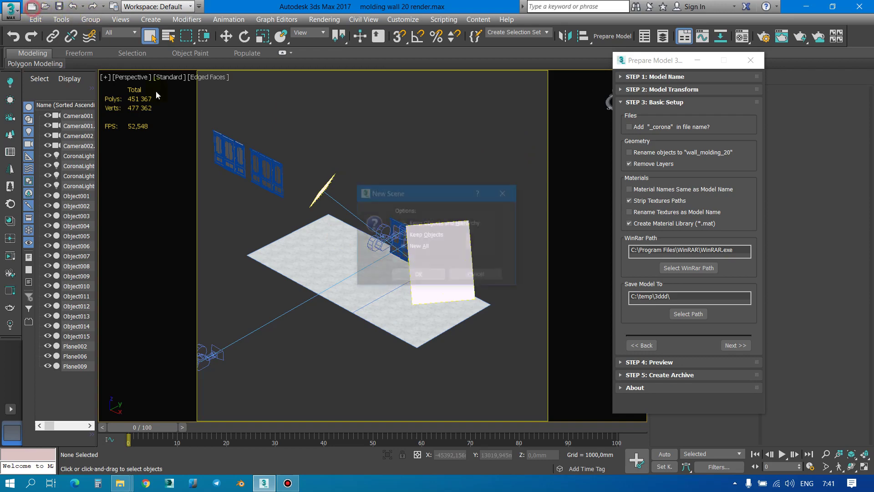
{"action": "left_click", "coordinate": [419, 275]}
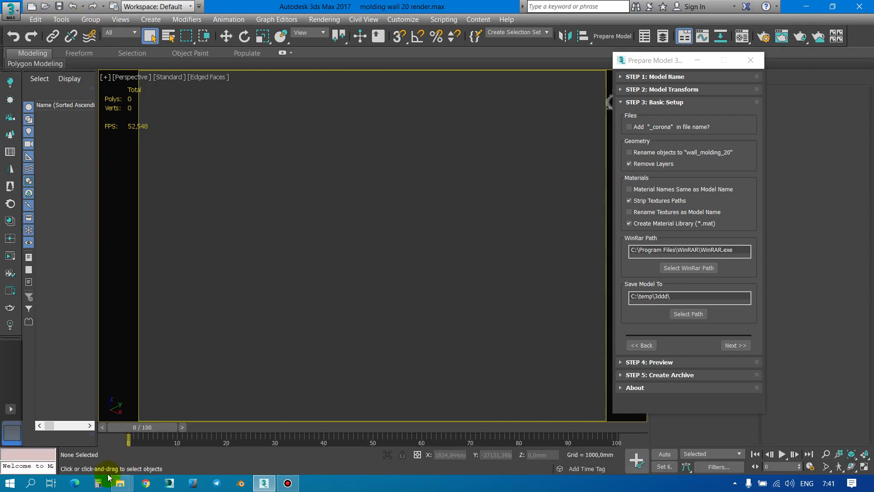
{"action": "mouse_move", "coordinate": [120, 482]}
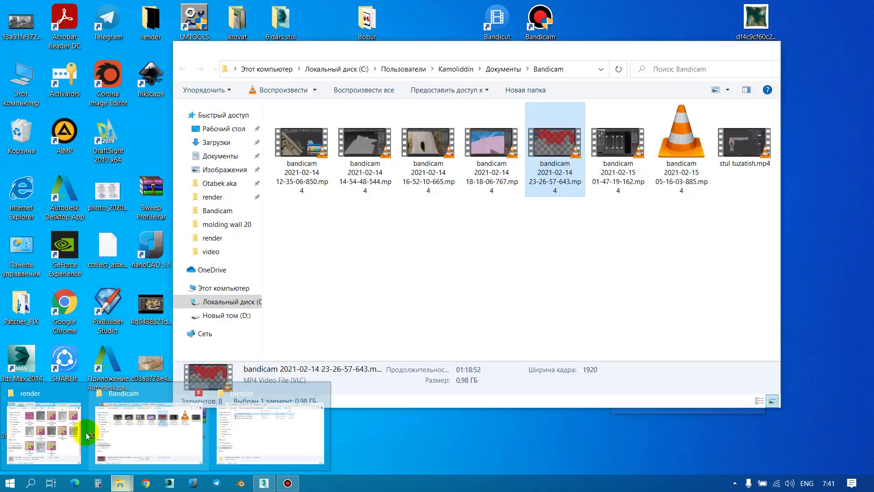
{"action": "left_click", "coordinate": [87, 436]}
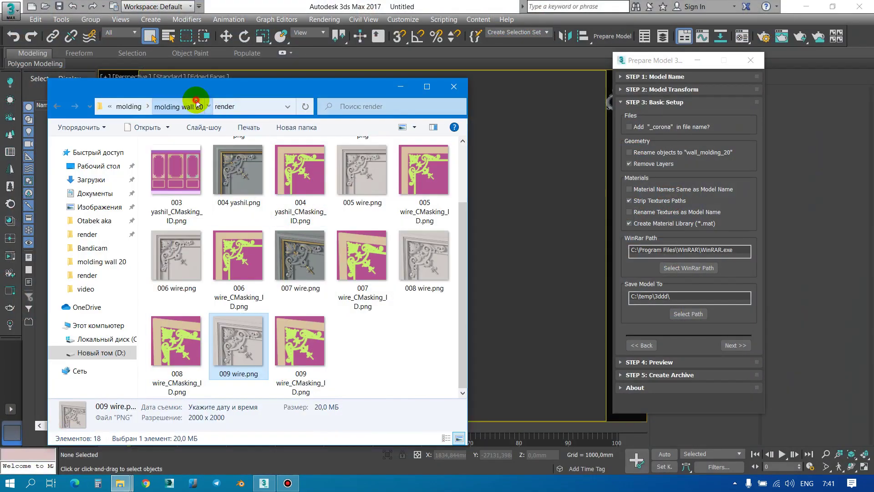
{"action": "left_click", "coordinate": [178, 107]}
{"action": "left_click_drag", "start_coordinate": [203, 94], "coordinate": [299, 59]}
{"action": "right_click", "coordinate": [280, 209]}
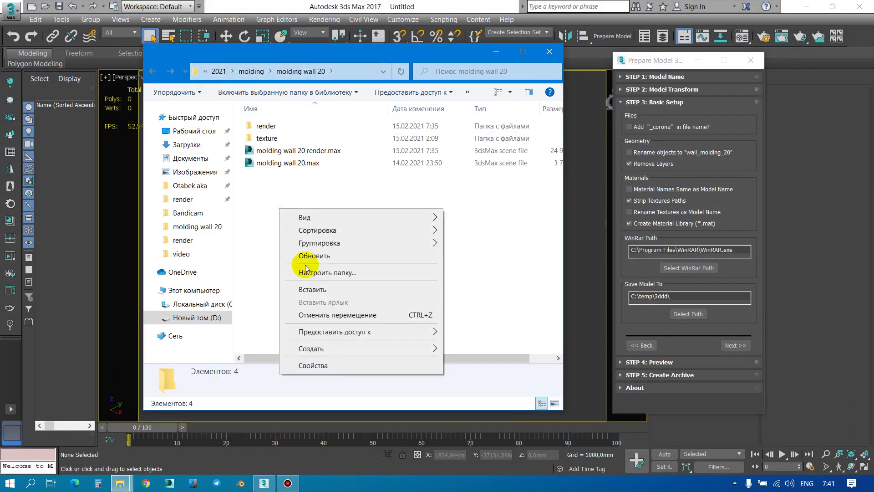
{"action": "left_click", "coordinate": [313, 290]}
Step: Extract wall_molding_20.rar into this folder and delete the archive
{"action": "right_click", "coordinate": [279, 178]}
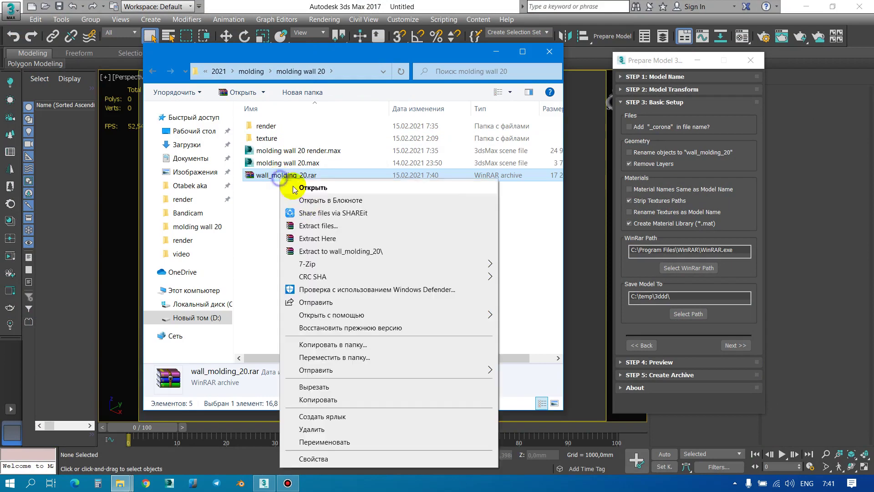
{"action": "left_click", "coordinate": [330, 253]}
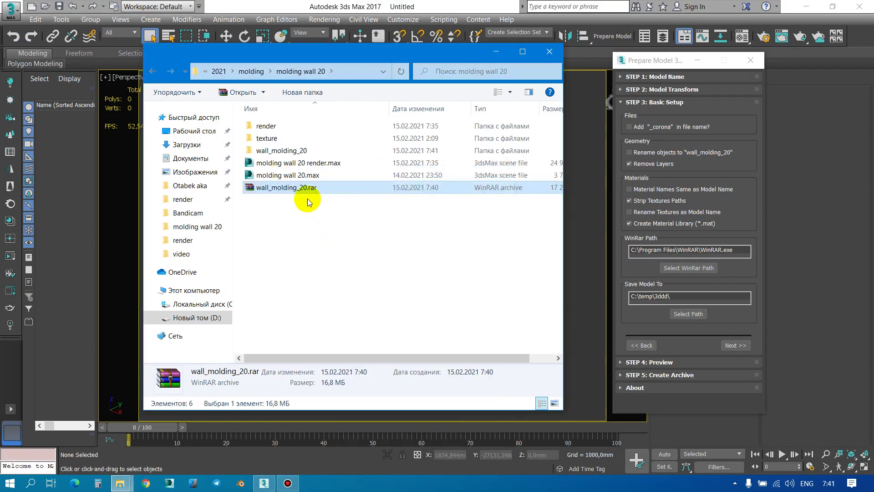
{"action": "key", "text": "Delete"}
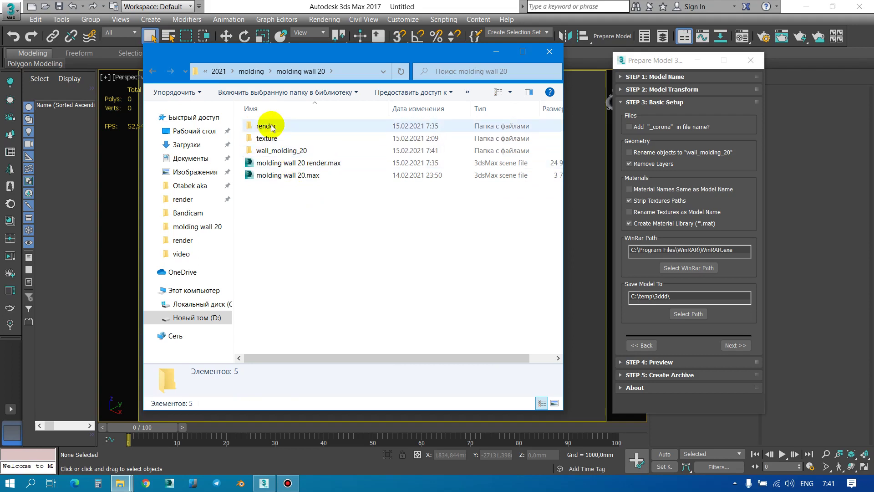
Step: Open the extracted wall_molding_20_2014_.max scene in 3ds Max by dropping it into the viewport
{"action": "double_click", "coordinate": [273, 150]}
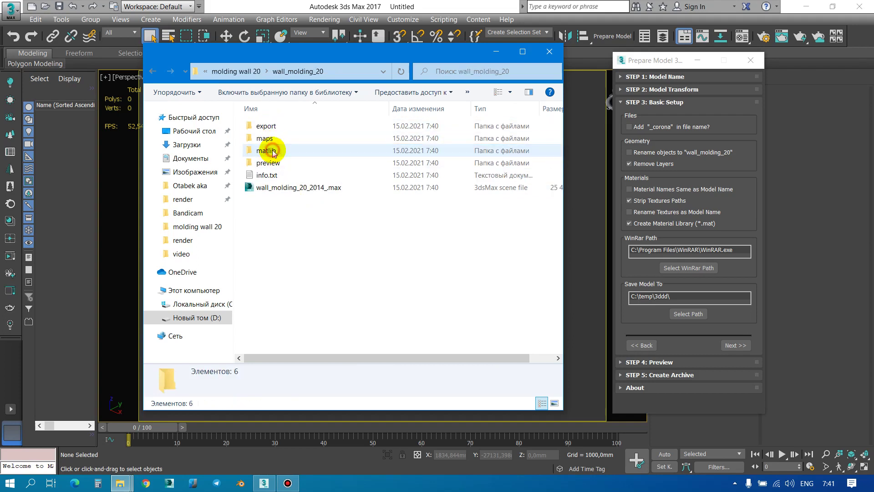
{"action": "left_click", "coordinate": [269, 141]}
{"action": "double_click", "coordinate": [268, 144]}
{"action": "left_click", "coordinate": [153, 71]}
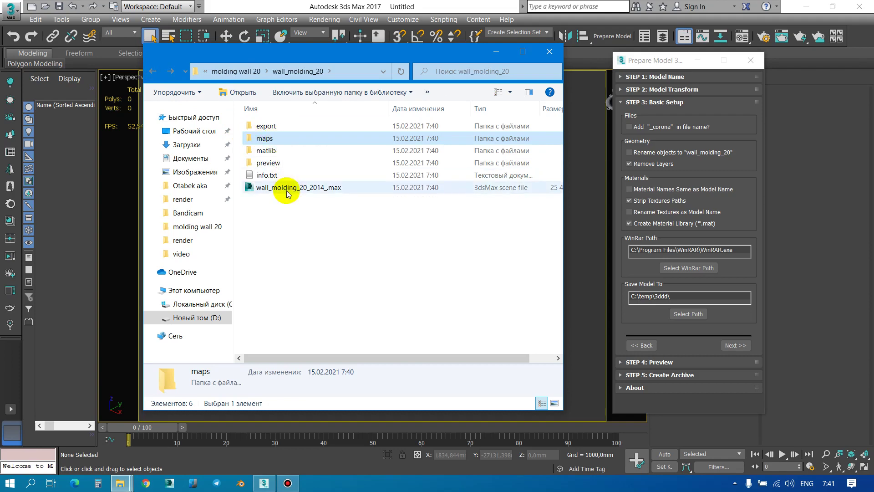
{"action": "left_click", "coordinate": [289, 188]}
{"action": "left_click_drag", "start_coordinate": [342, 55], "coordinate": [596, 83]}
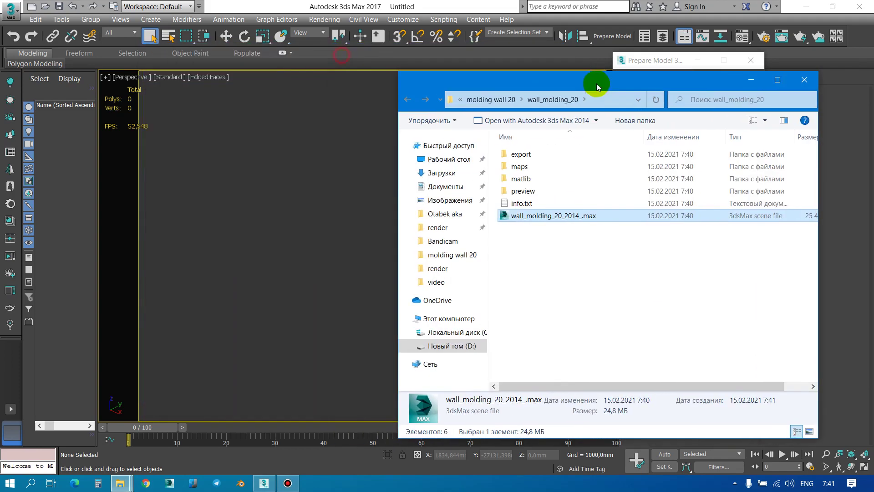
{"action": "left_click_drag", "start_coordinate": [563, 216], "coordinate": [320, 213]}
{"action": "left_click", "coordinate": [318, 215]}
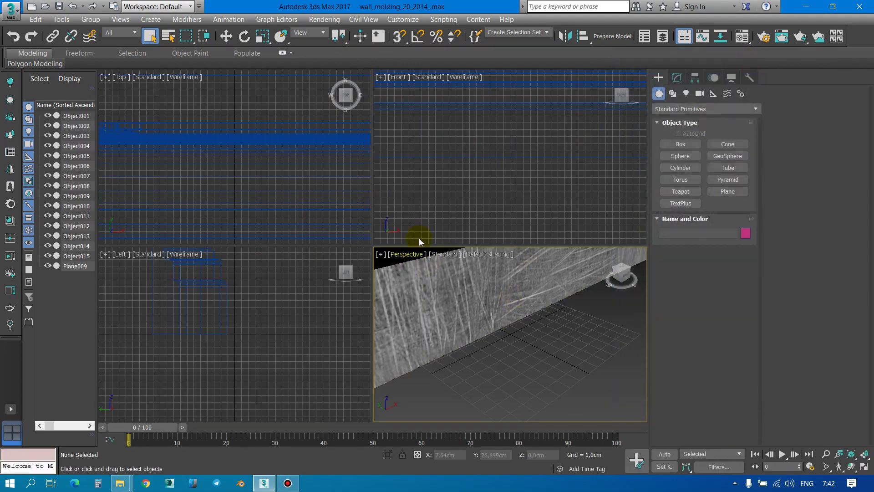
Step: Zoom the viewports to fit and switch them to Default Shading
{"action": "scroll", "coordinate": [520, 329], "scroll_direction": "down", "scroll_amount": 2}
{"action": "scroll", "coordinate": [520, 330], "scroll_direction": "down", "scroll_amount": 3}
{"action": "scroll", "coordinate": [520, 330], "scroll_direction": "down", "scroll_amount": 5}
{"action": "scroll", "coordinate": [522, 333], "scroll_direction": "up", "scroll_amount": 5}
{"action": "scroll", "coordinate": [522, 334], "scroll_direction": "down", "scroll_amount": 5}
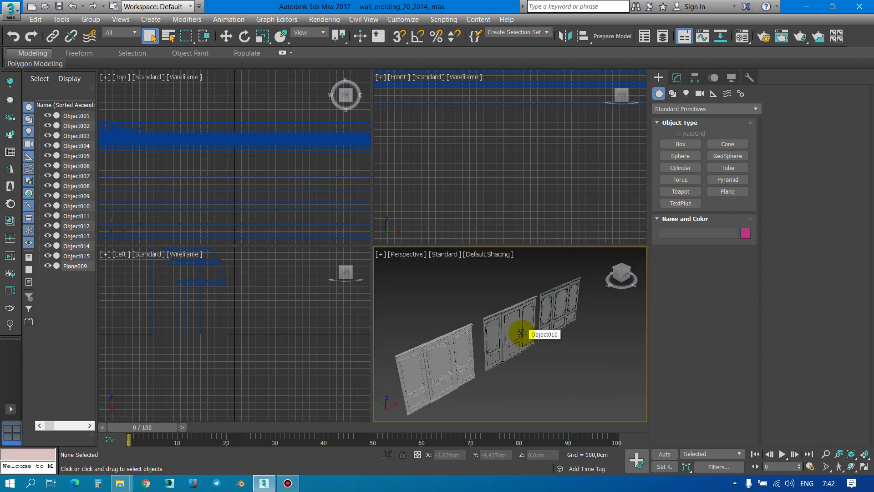
{"action": "scroll", "coordinate": [386, 180], "scroll_direction": "down", "scroll_amount": 5}
{"action": "scroll", "coordinate": [346, 218], "scroll_direction": "down", "scroll_amount": 5}
{"action": "scroll", "coordinate": [300, 318], "scroll_direction": "down", "scroll_amount": 5}
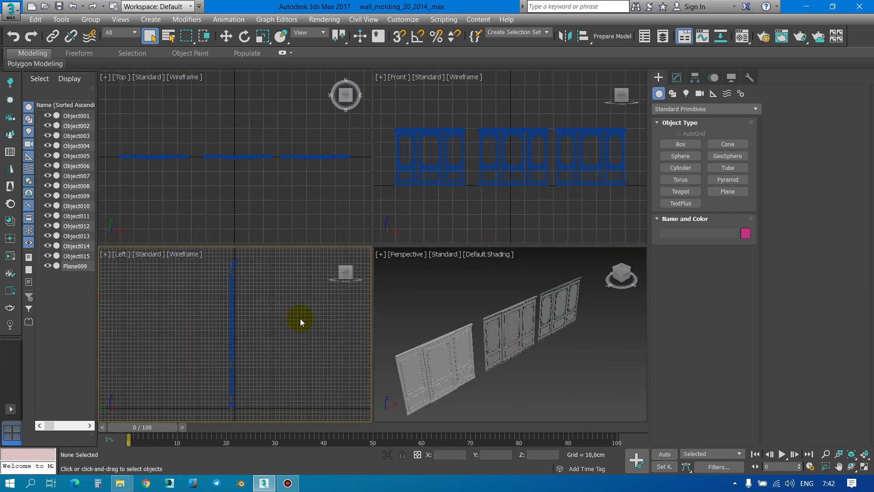
{"action": "key", "text": "F3"}
{"action": "right_click", "coordinate": [264, 178]}
{"action": "key", "text": "F3"}
{"action": "right_click", "coordinate": [396, 181]}
{"action": "key", "text": "F3"}
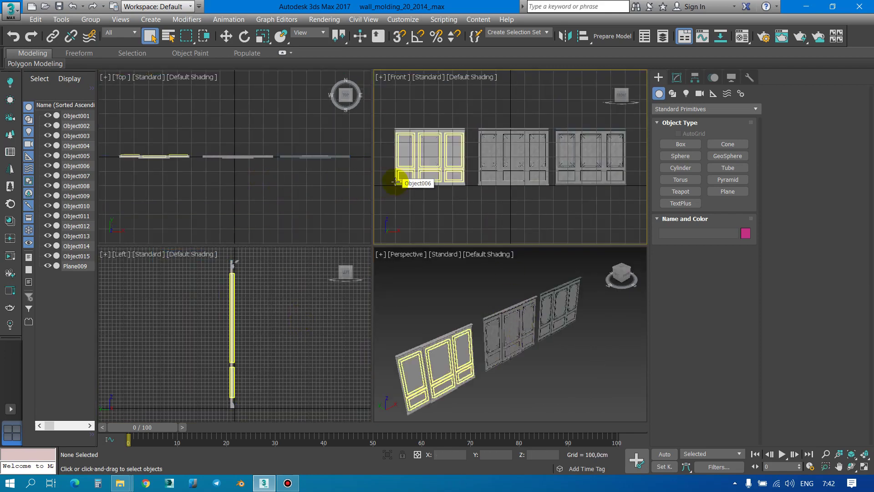
Step: Hide the grids and show polygon statistics in the Perspective view
{"action": "key", "text": "g"}
{"action": "right_click", "coordinate": [277, 174]}
{"action": "key", "text": "g"}
{"action": "right_click", "coordinate": [292, 295]}
{"action": "key", "text": "g"}
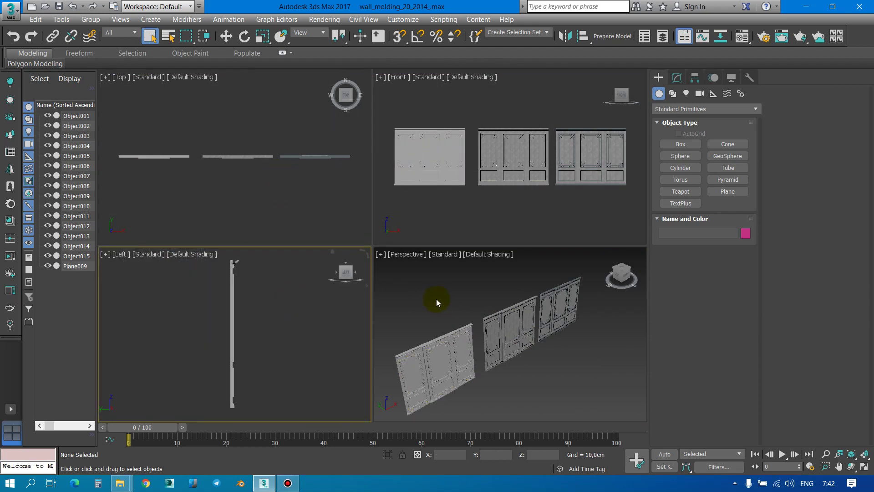
{"action": "right_click", "coordinate": [436, 298]}
{"action": "key", "text": "7"}
Step: Orbit Perspective to see the three panels head-on and angled, then open Asset Tracking
{"action": "middle_click_drag", "start_coordinate": [482, 319], "coordinate": [501, 308], "text": "alt"}
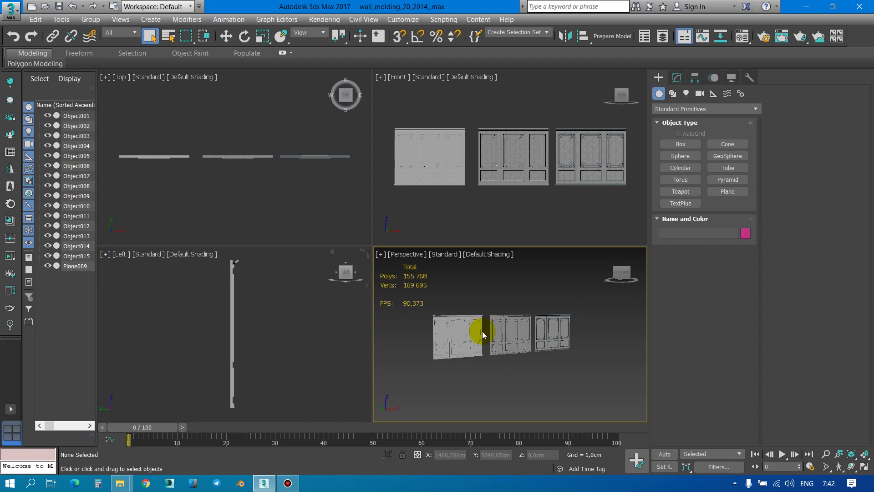
{"action": "middle_click_drag", "start_coordinate": [489, 328], "coordinate": [488, 341], "text": "alt"}
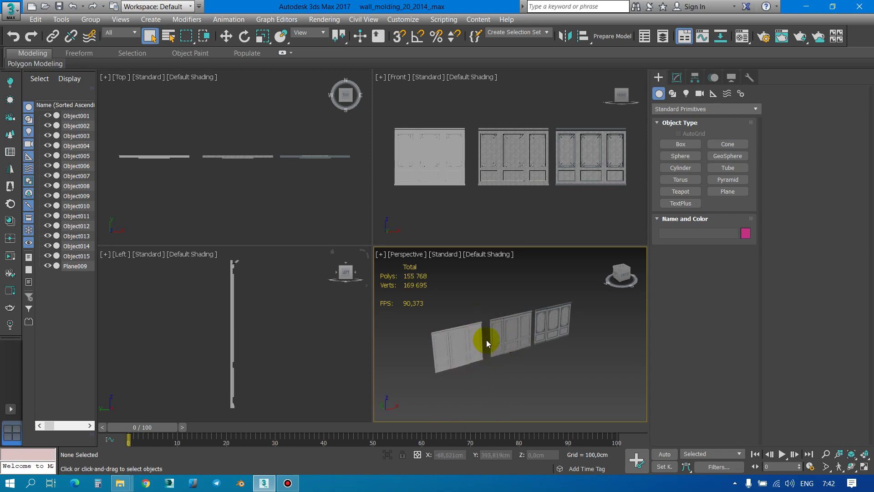
{"action": "key", "text": "shift+t"}
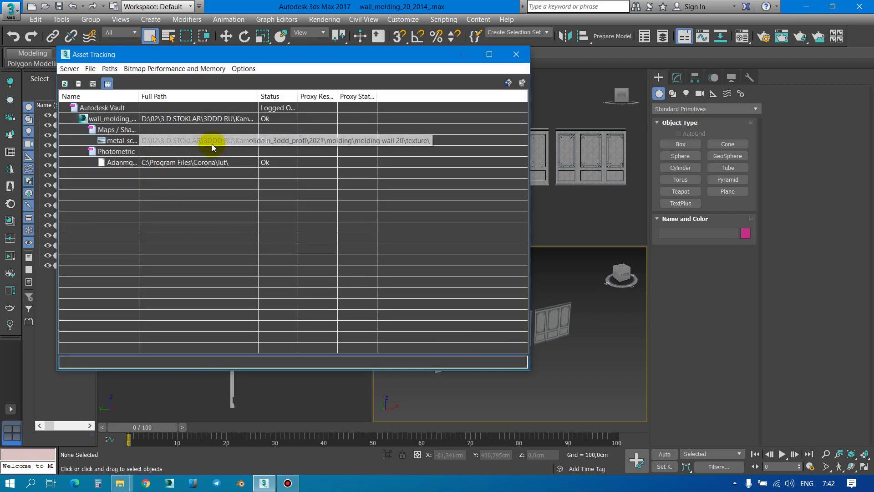
{"action": "mouse_move", "coordinate": [120, 483]}
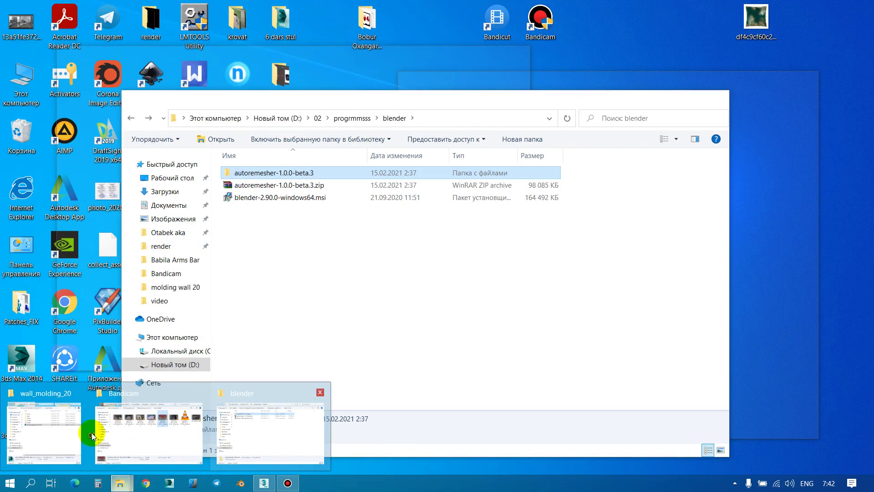
Step: Paste metal-scratch2-bump.jpg into the wall_molding_20 maps folder
{"action": "left_click", "coordinate": [59, 433]}
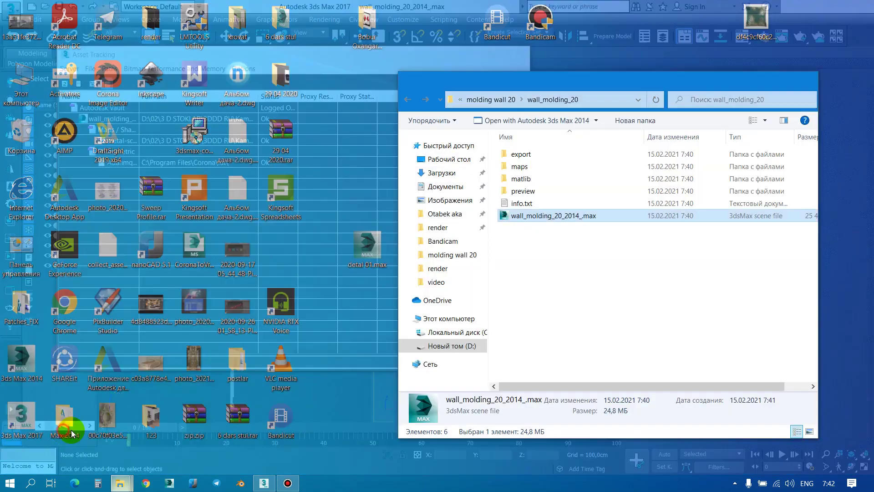
{"action": "left_click", "coordinate": [473, 100]}
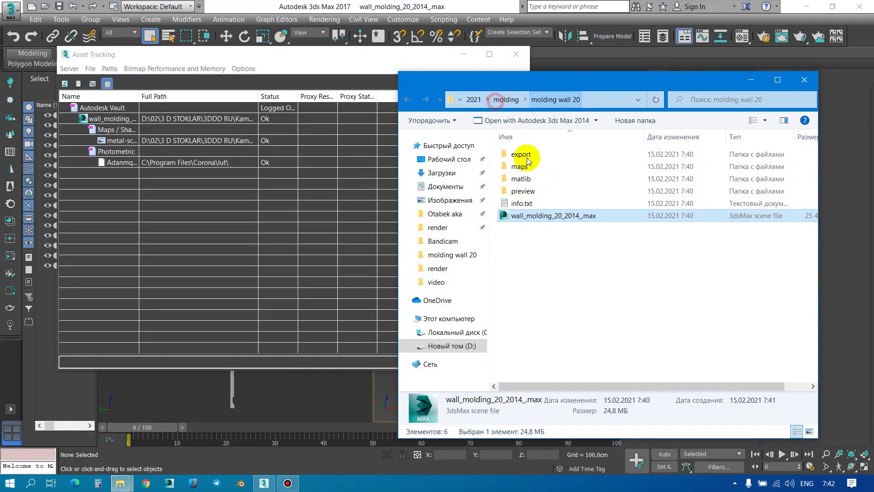
{"action": "double_click", "coordinate": [521, 166]}
{"action": "left_click", "coordinate": [521, 159]}
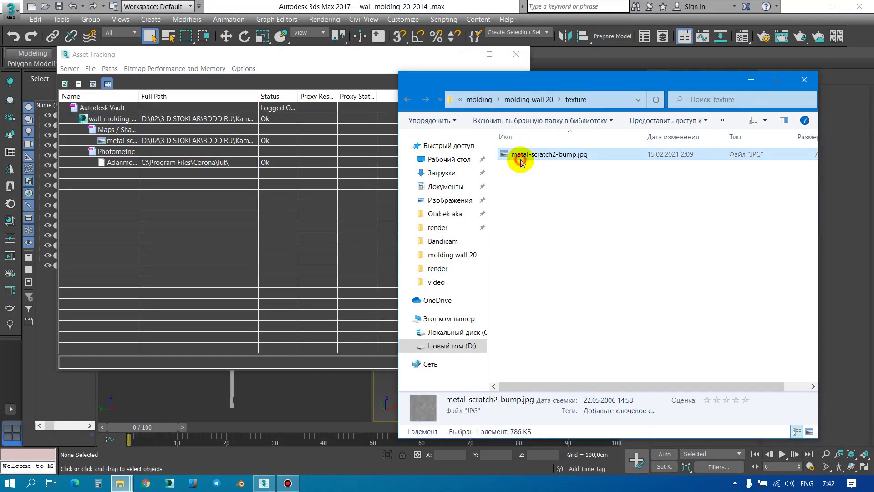
{"action": "left_click", "coordinate": [529, 99]}
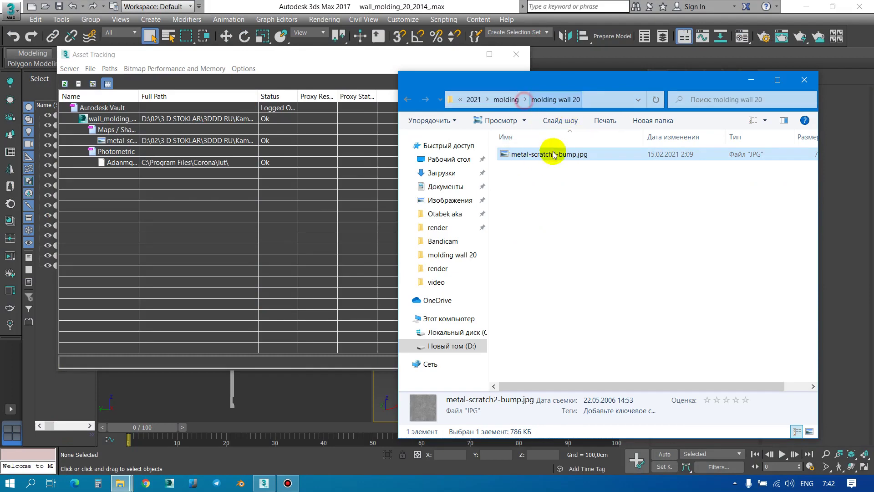
{"action": "double_click", "coordinate": [542, 179]}
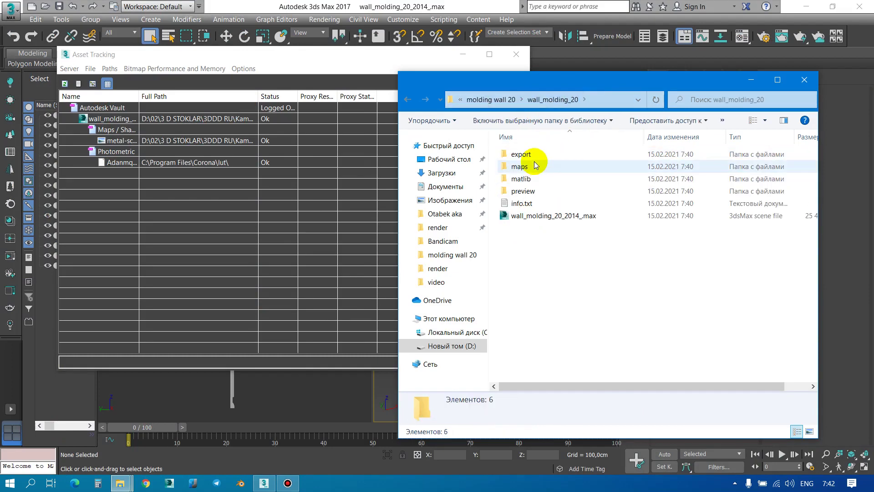
{"action": "double_click", "coordinate": [535, 165]}
{"action": "key", "text": "ctrl+v"}
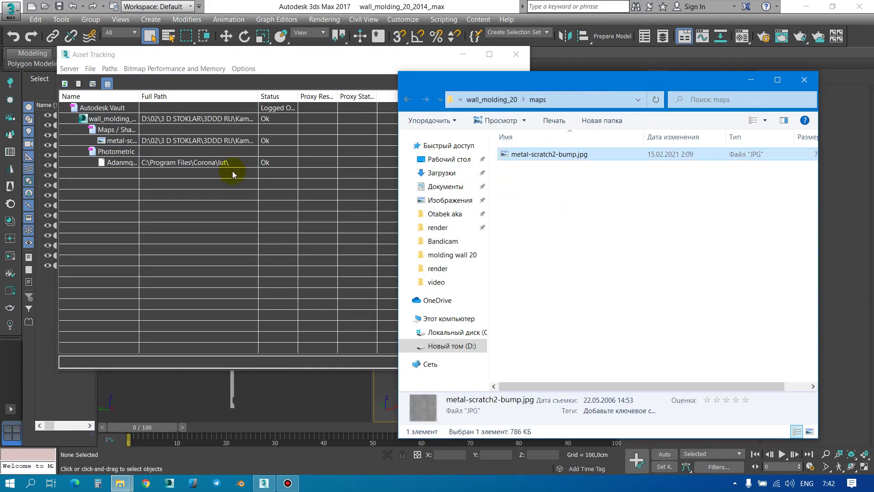
Step: Strip the stored path from the metal-scratch map in Asset Tracking and close it
{"action": "left_click", "coordinate": [224, 143]}
{"action": "right_click", "coordinate": [225, 141]}
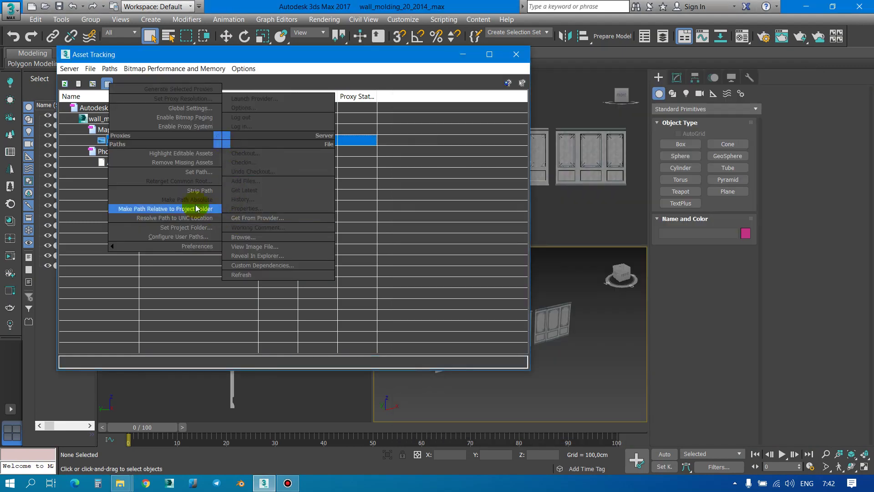
{"action": "left_click", "coordinate": [214, 191]}
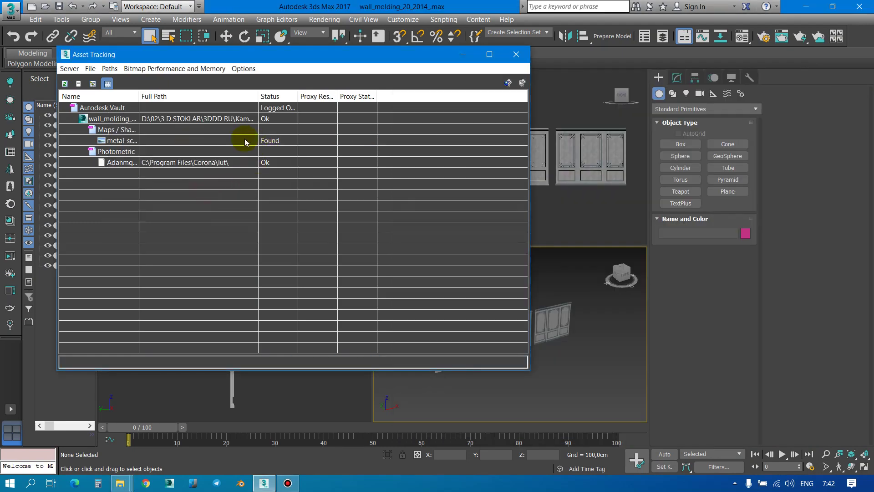
{"action": "left_click", "coordinate": [517, 55]}
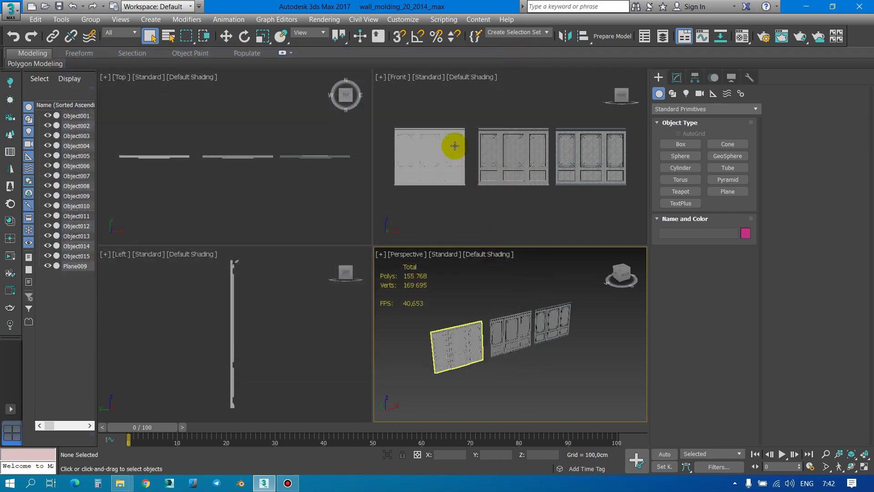
Step: Zoom the Perspective view, open the Material Editor, and pick the left panel's White wall 1 material
{"action": "scroll", "coordinate": [458, 148], "scroll_direction": "up", "scroll_amount": 5}
{"action": "scroll", "coordinate": [469, 105], "scroll_direction": "up", "scroll_amount": 5}
{"action": "scroll", "coordinate": [471, 108], "scroll_direction": "up", "scroll_amount": 3}
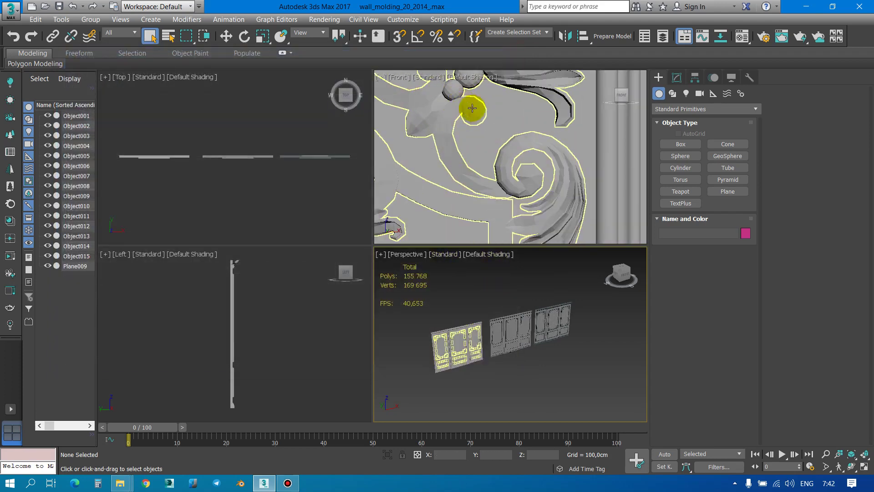
{"action": "scroll", "coordinate": [504, 189], "scroll_direction": "down", "scroll_amount": 2}
{"action": "scroll", "coordinate": [512, 134], "scroll_direction": "down", "scroll_amount": 4}
{"action": "scroll", "coordinate": [510, 139], "scroll_direction": "down", "scroll_amount": 3}
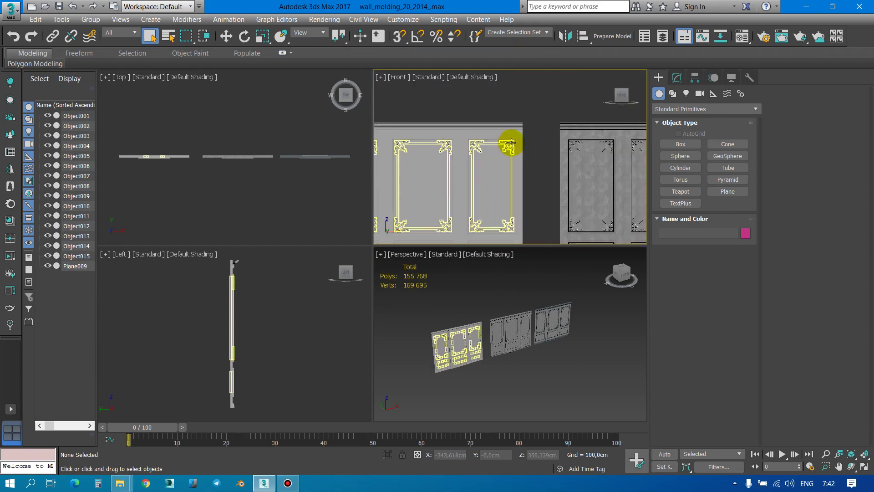
{"action": "scroll", "coordinate": [509, 140], "scroll_direction": "down", "scroll_amount": 3}
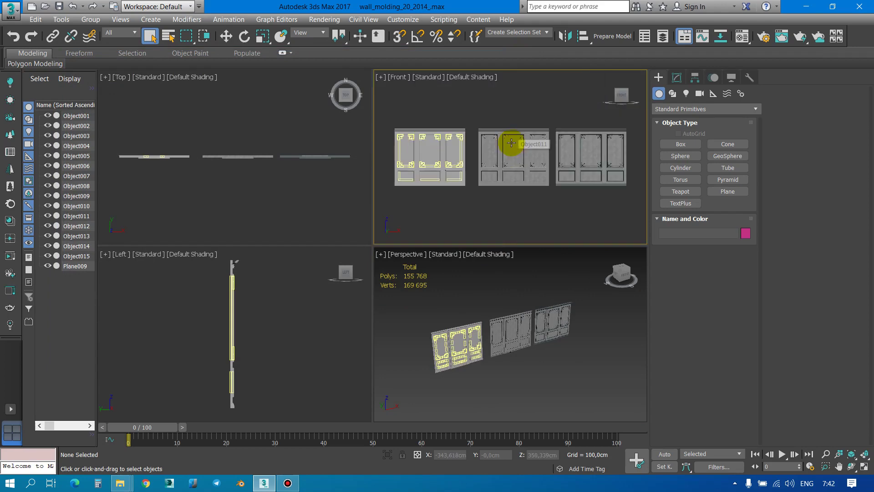
{"action": "left_click", "coordinate": [514, 258]}
{"action": "key", "text": "m"}
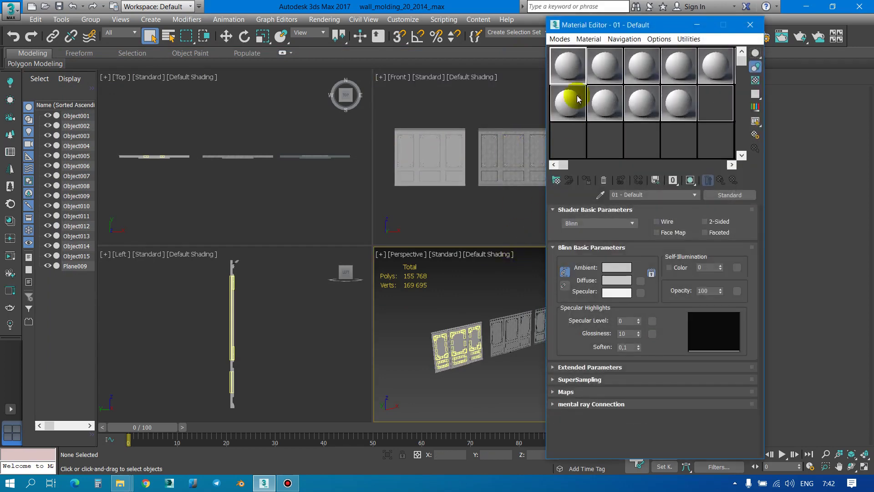
{"action": "left_click_drag", "start_coordinate": [607, 33], "coordinate": [690, 73]}
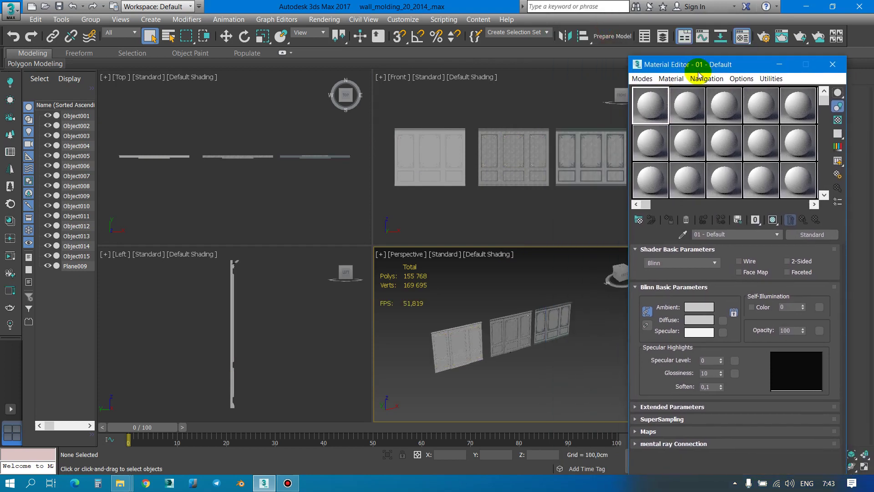
{"action": "left_click", "coordinate": [684, 241]}
{"action": "left_click", "coordinate": [438, 145]}
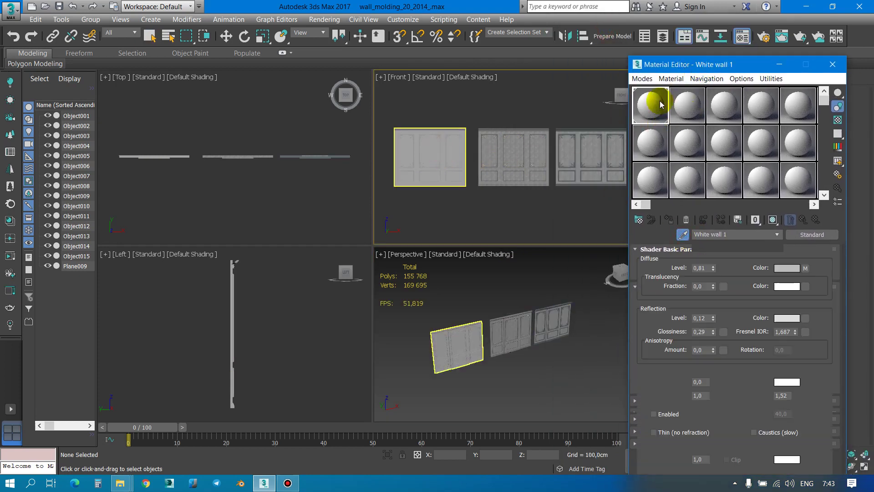
Step: Pick gold green, White wall 1 and Gold patina into sample slots, then close the editor
{"action": "left_click", "coordinate": [683, 235]}
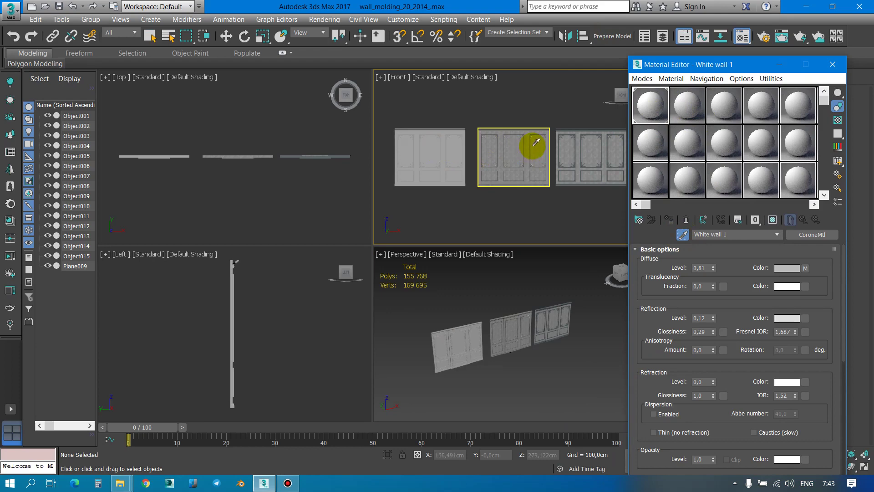
{"action": "left_click", "coordinate": [537, 142]}
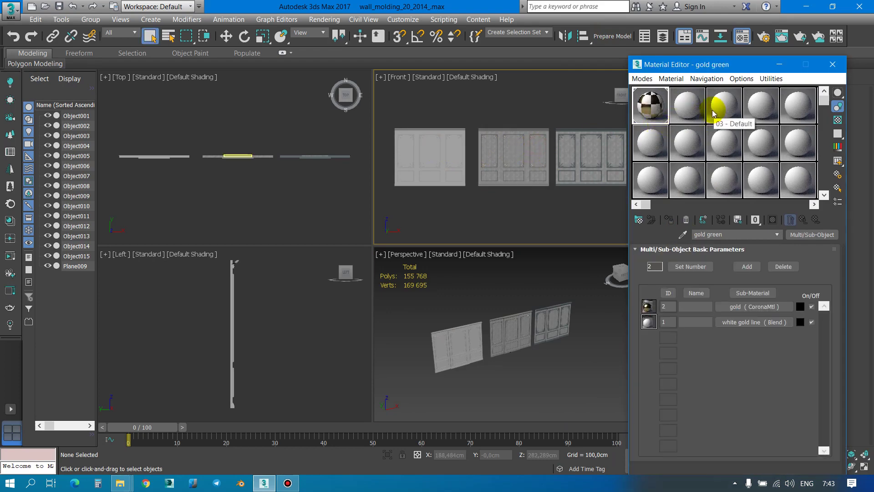
{"action": "left_click", "coordinate": [683, 234]}
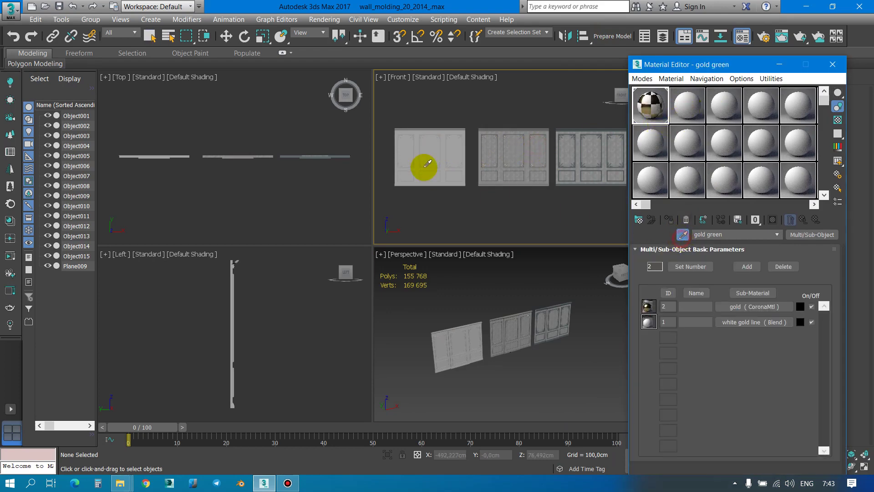
{"action": "left_click", "coordinate": [424, 167]}
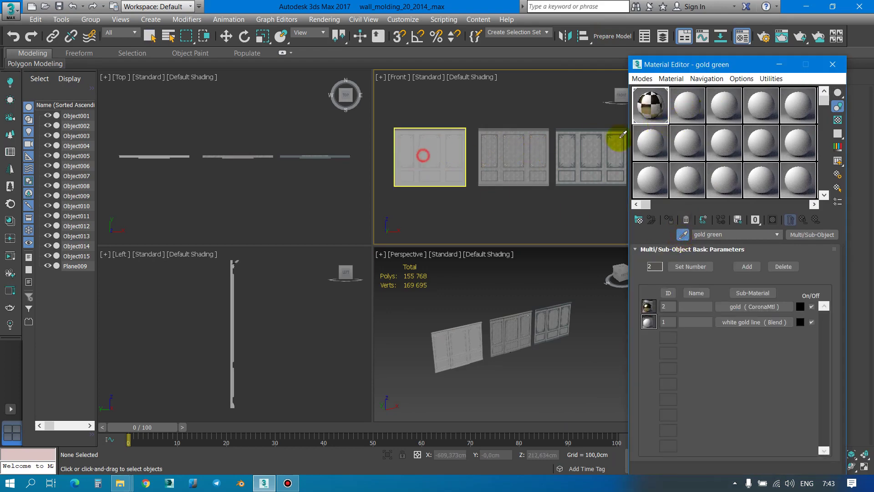
{"action": "left_click", "coordinate": [682, 236]}
{"action": "left_click", "coordinate": [521, 157]}
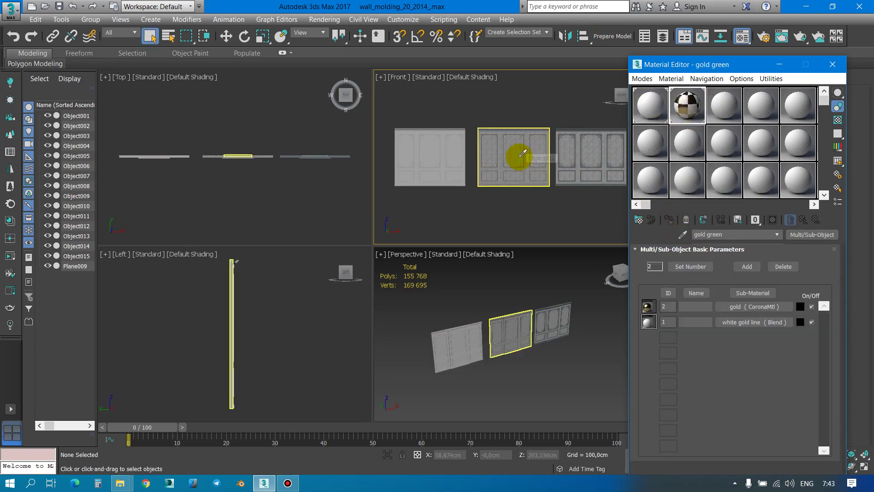
{"action": "left_click", "coordinate": [731, 102]}
{"action": "left_click", "coordinate": [684, 236]}
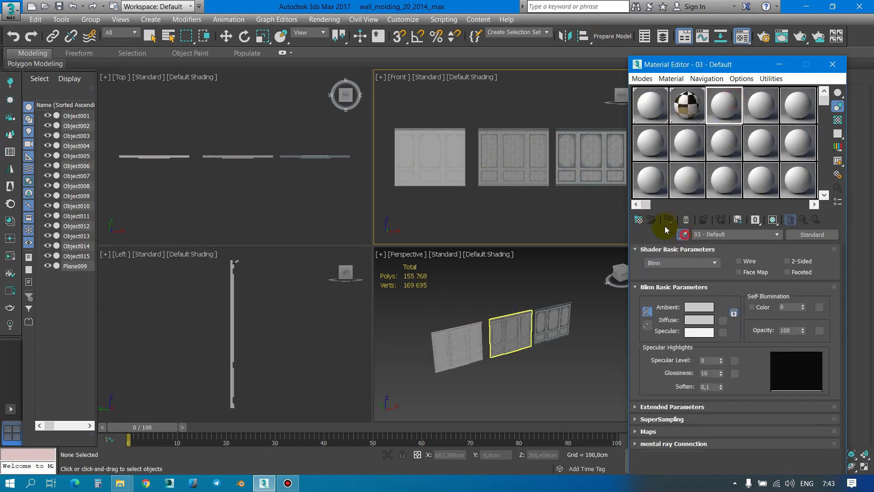
{"action": "left_click", "coordinate": [599, 141]}
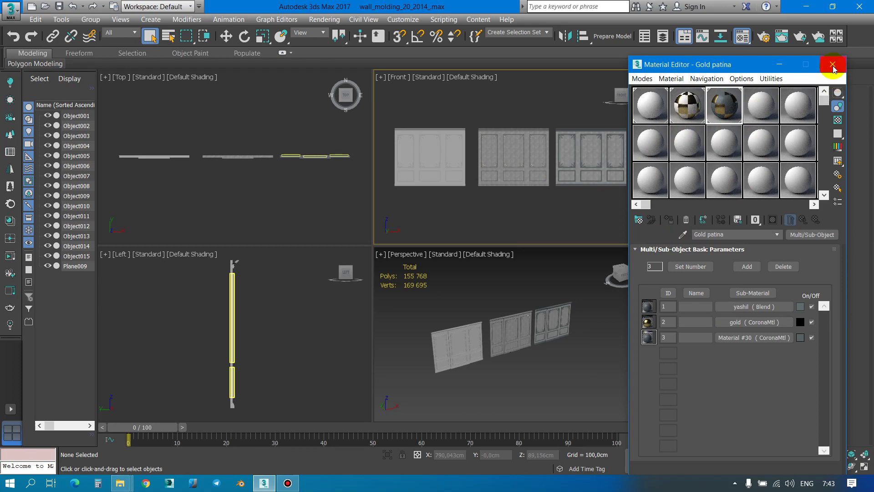
{"action": "left_click", "coordinate": [833, 65]}
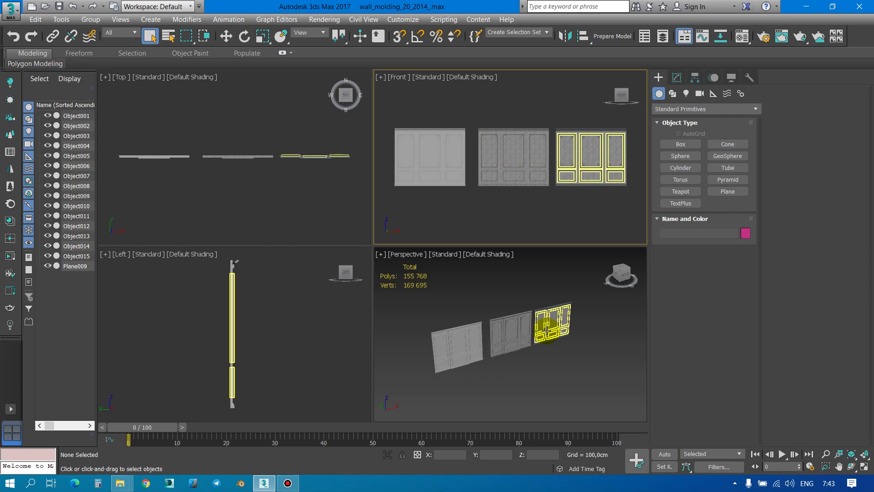
Step: Group the left and middle panels' parts as Group001 and Group002
{"action": "left_click", "coordinate": [392, 123]}
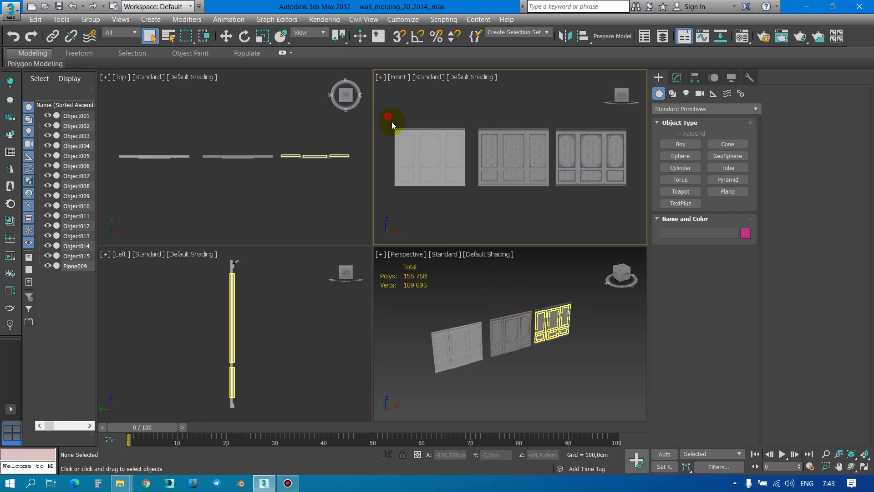
{"action": "left_click_drag", "start_coordinate": [466, 221], "coordinate": [465, 219]}
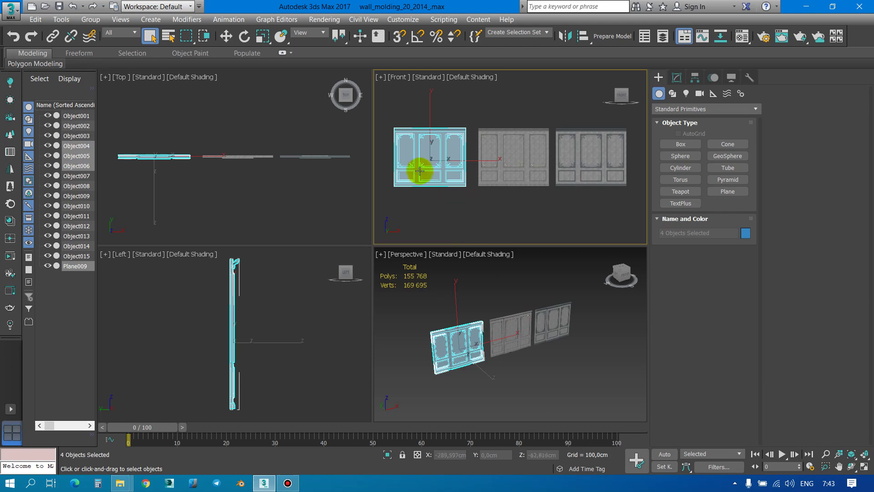
{"action": "left_click", "coordinate": [91, 20]}
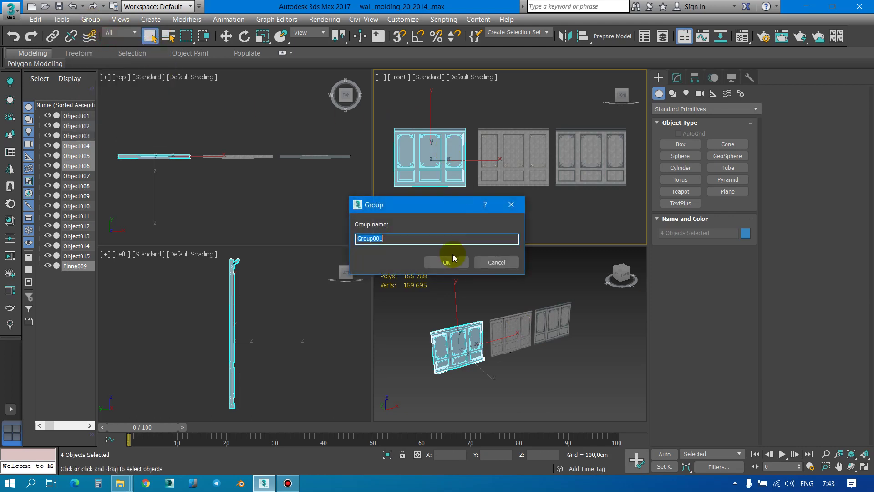
{"action": "left_click", "coordinate": [451, 256]}
{"action": "left_click_drag", "start_coordinate": [472, 111], "coordinate": [551, 207]}
{"action": "left_click", "coordinate": [91, 20]}
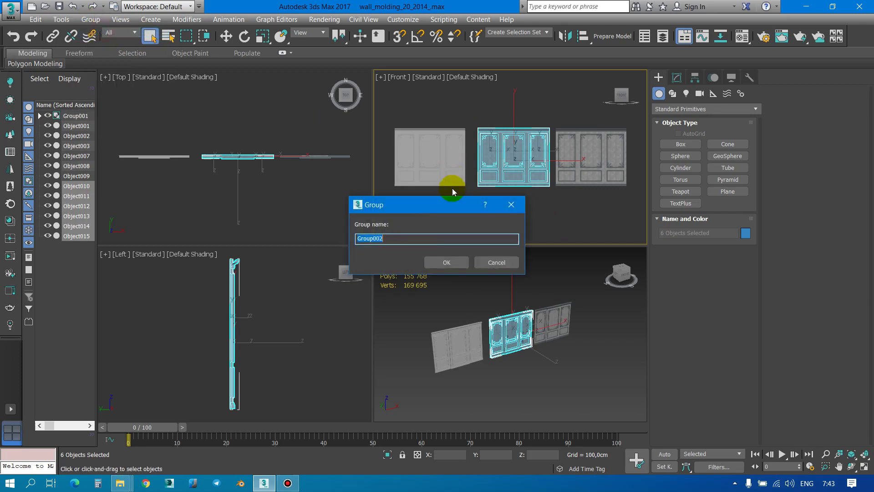
{"action": "left_click", "coordinate": [446, 262]}
Step: Group the right panel's parts as Group003, check the groups, and clear the selection
{"action": "left_click_drag", "start_coordinate": [636, 120], "coordinate": [555, 199]}
{"action": "left_click", "coordinate": [91, 20]}
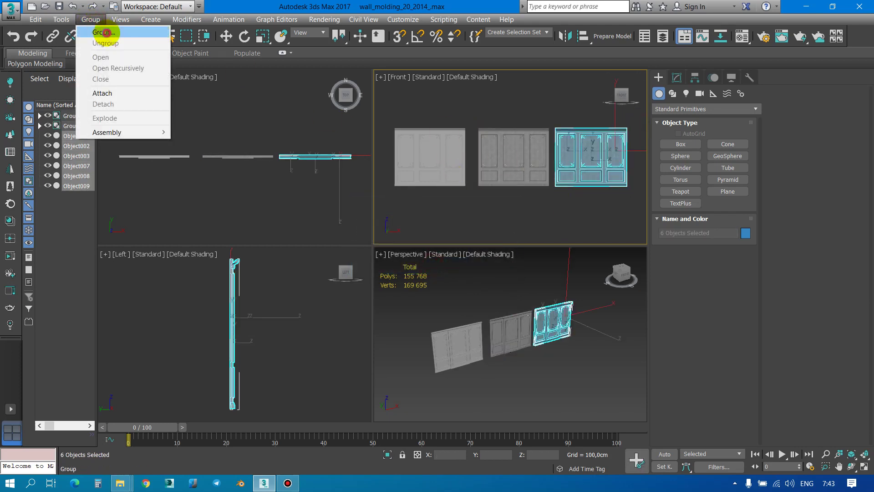
{"action": "left_click", "coordinate": [100, 31]}
{"action": "left_click", "coordinate": [446, 262]}
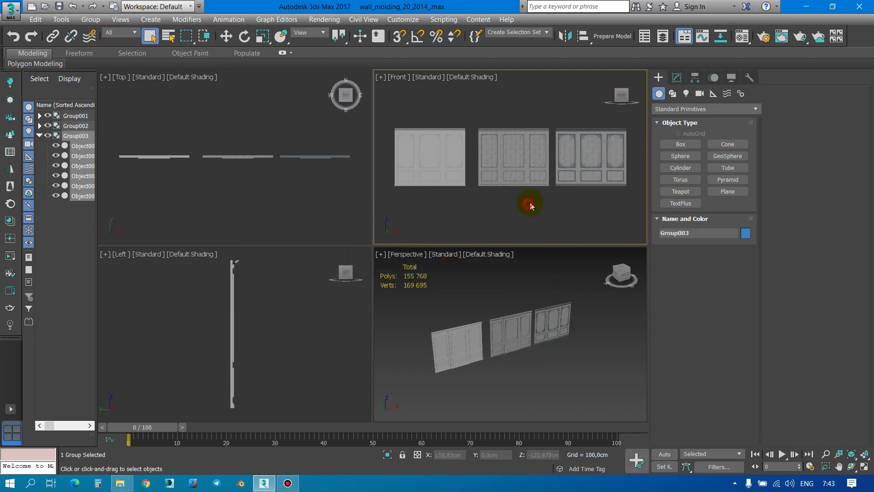
{"action": "left_click", "coordinate": [439, 168]}
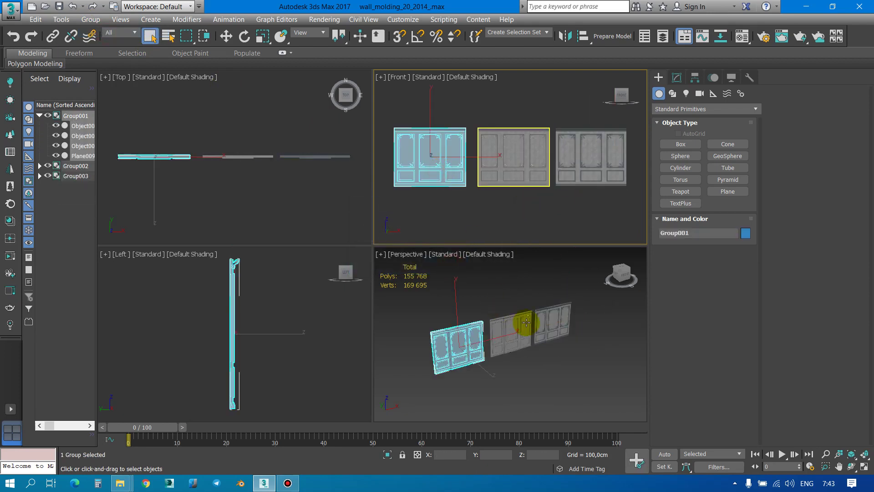
{"action": "left_click", "coordinate": [550, 283]}
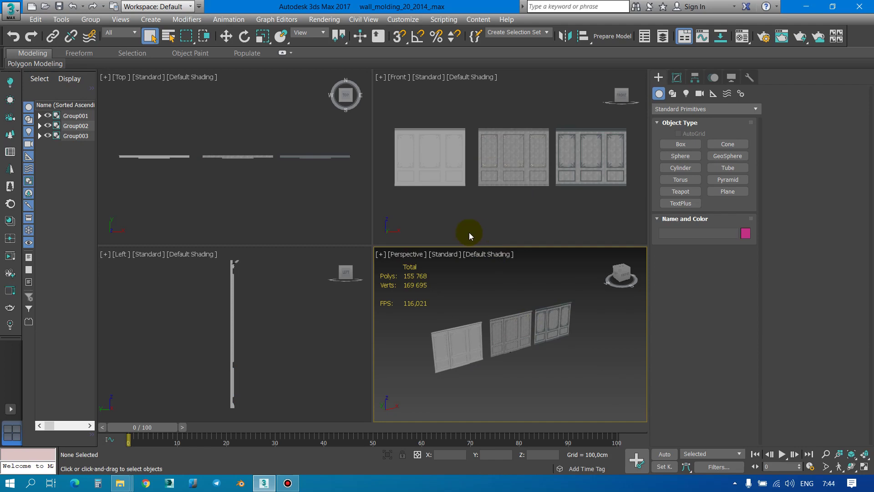
Step: Save As into the wall_molding_20 folder with the 3ds Max 2014 file type
{"action": "left_click", "coordinate": [19, 15]}
{"action": "left_click", "coordinate": [39, 144]}
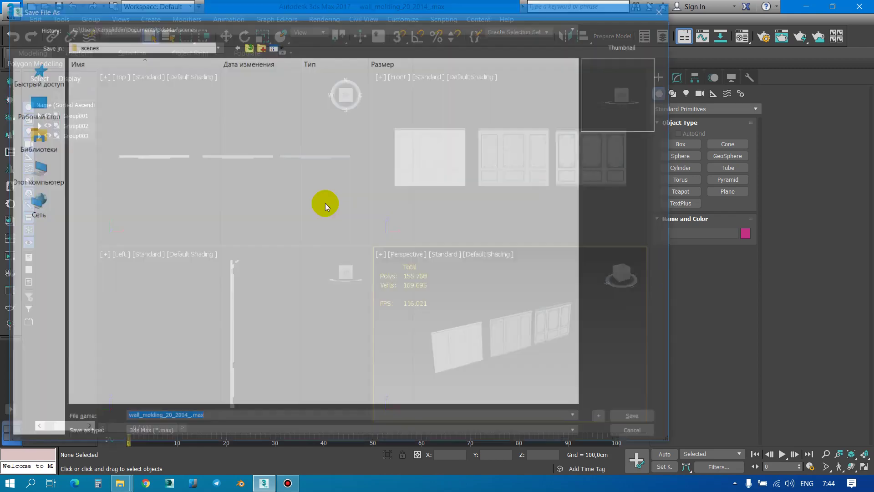
{"action": "left_click", "coordinate": [137, 26]}
{"action": "left_click", "coordinate": [144, 44]}
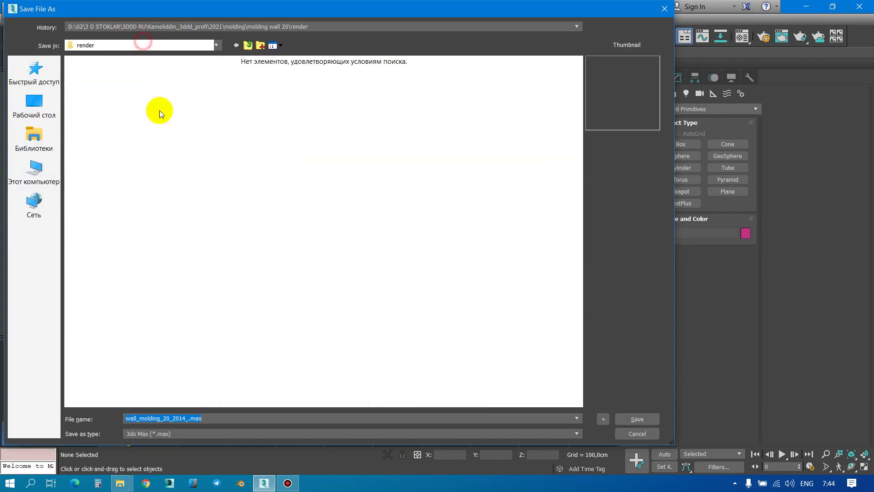
{"action": "left_click", "coordinate": [248, 45]}
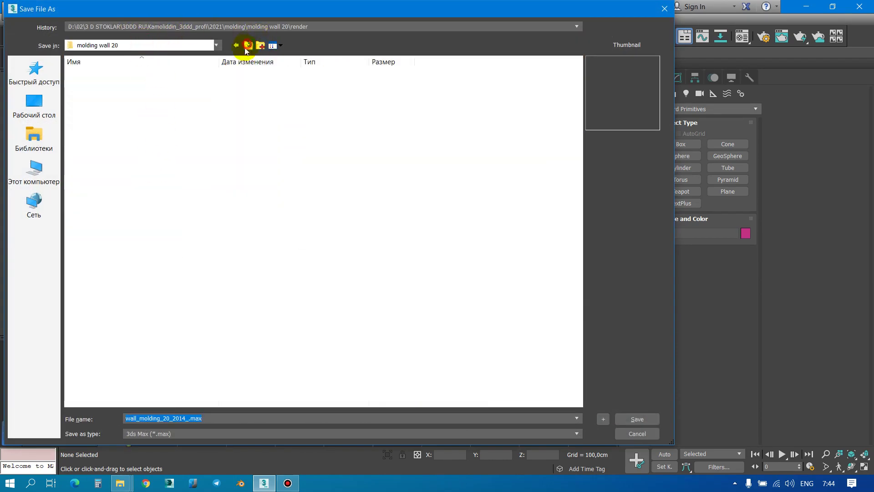
{"action": "double_click", "coordinate": [118, 94]}
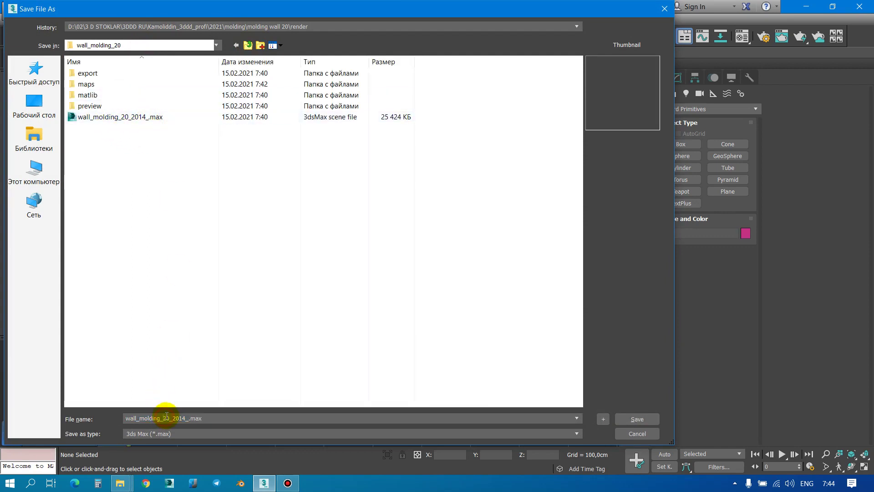
{"action": "left_click", "coordinate": [170, 434]}
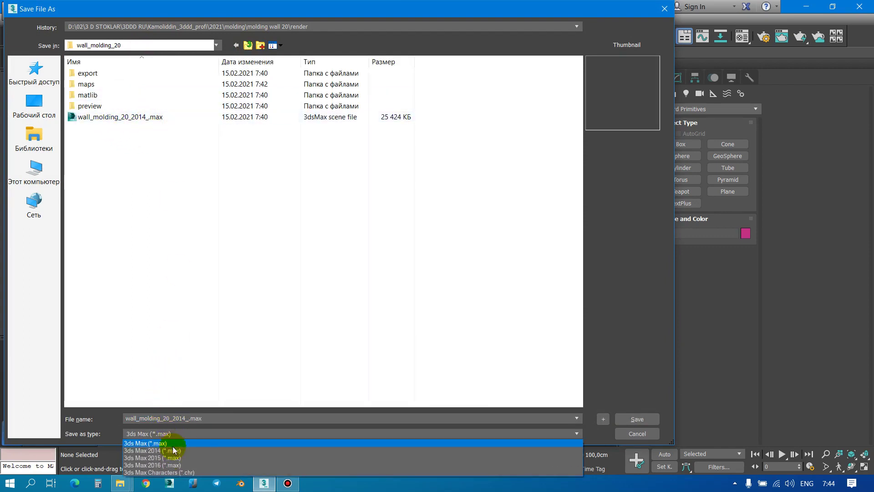
{"action": "left_click", "coordinate": [172, 451]}
Step: Rename the file to wall molding_20_2014.max and save it
{"action": "double_click", "coordinate": [185, 420]}
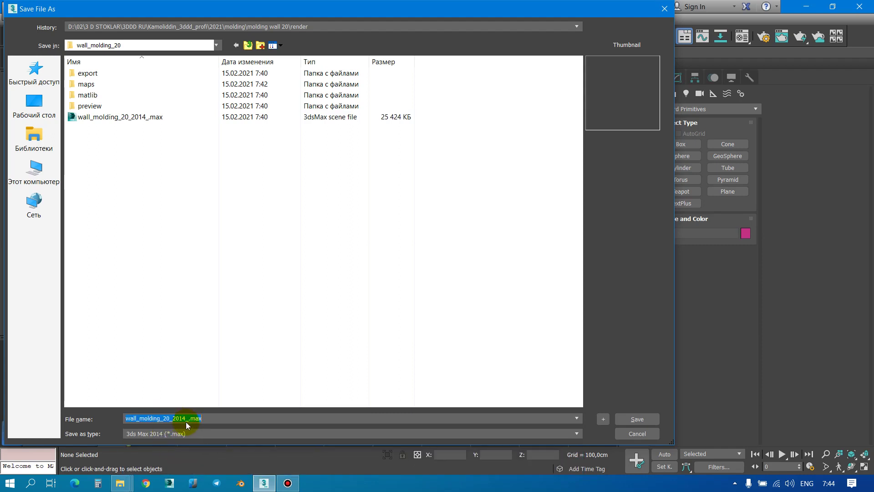
{"action": "key", "text": "Delete"}
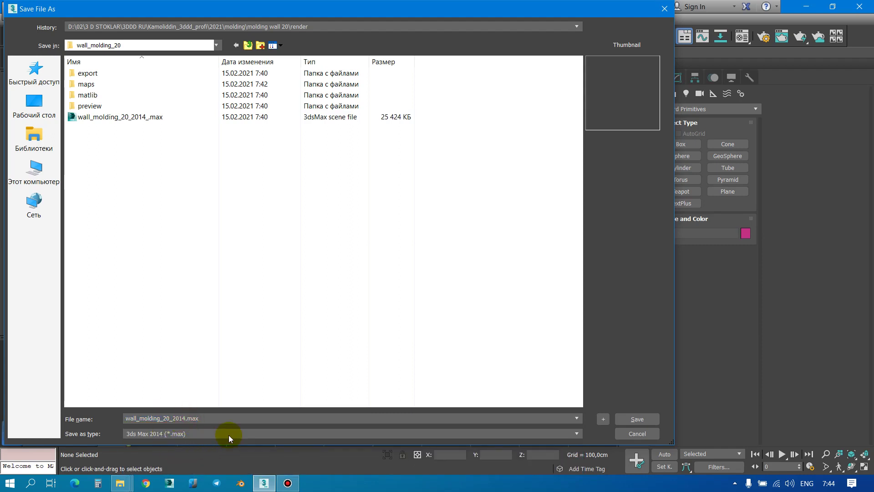
{"action": "left_click", "coordinate": [137, 419]}
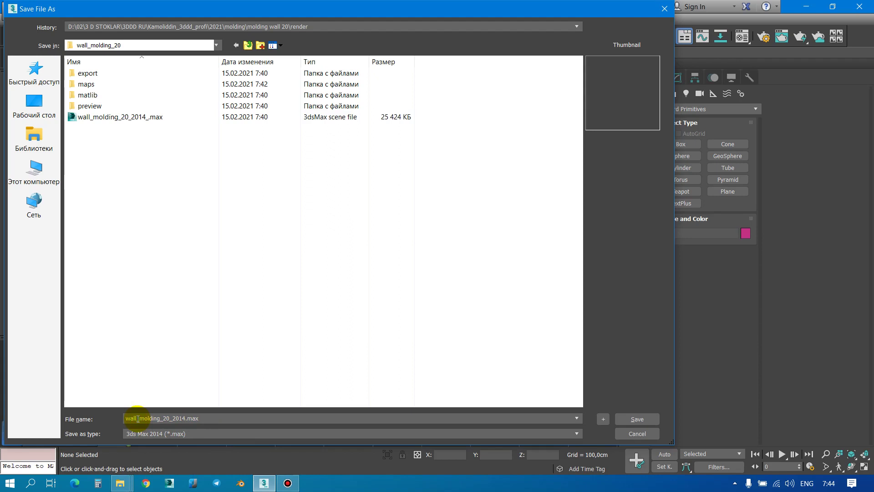
{"action": "key", "text": "BackSpace"}
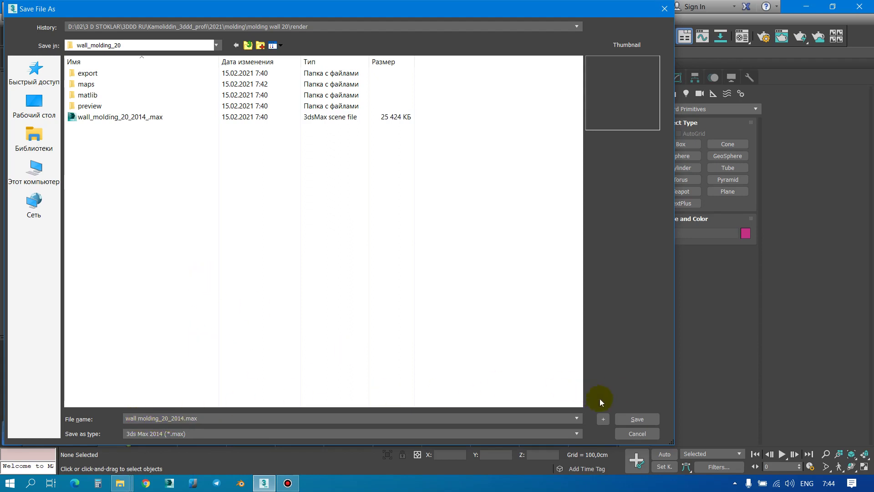
{"action": "left_click", "coordinate": [643, 421]}
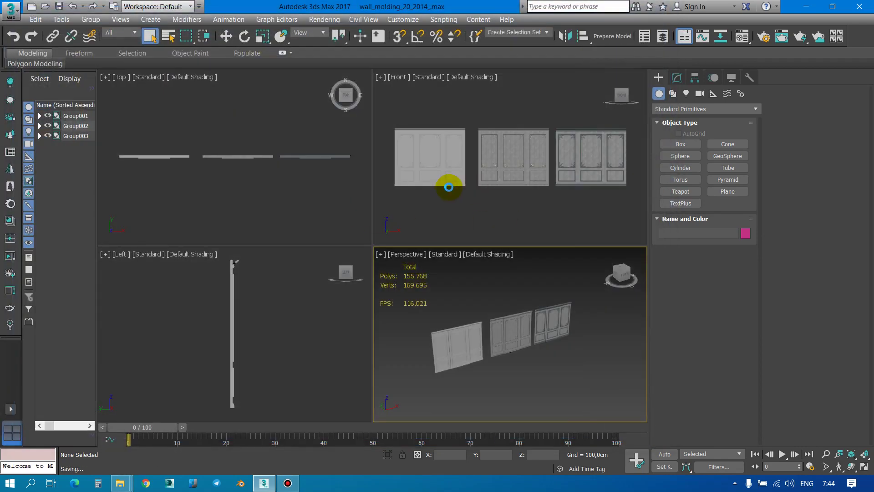
Step: Start a new empty scene and import wall_molding_20_.3ds from the export folder
{"action": "left_click", "coordinate": [31, 8]}
{"action": "left_click", "coordinate": [405, 276]}
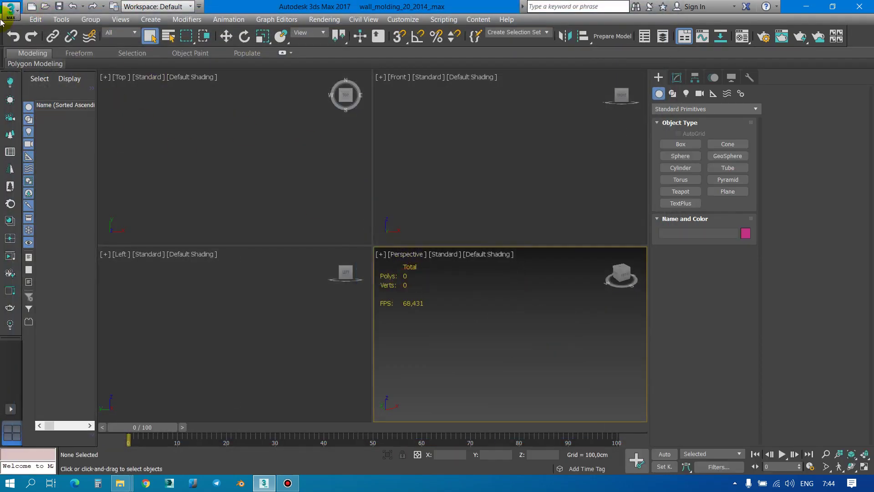
{"action": "mouse_move", "coordinate": [119, 483]}
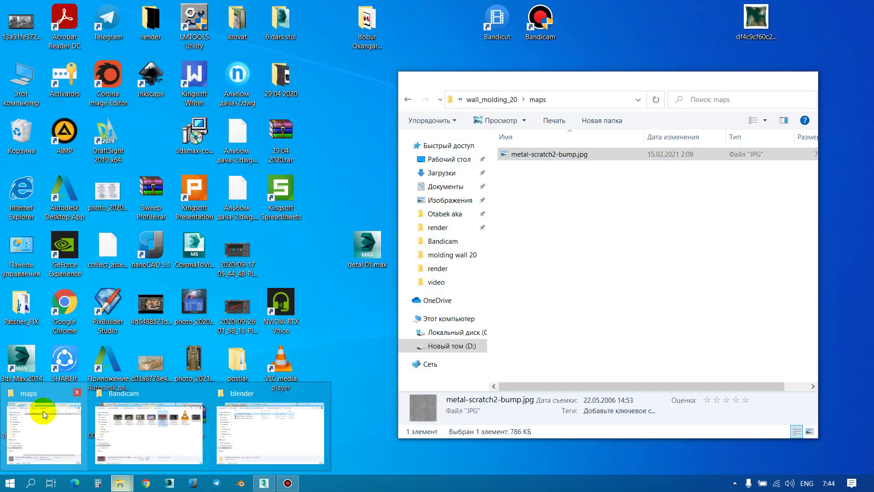
{"action": "left_click", "coordinate": [43, 410]}
{"action": "left_click", "coordinate": [492, 99]}
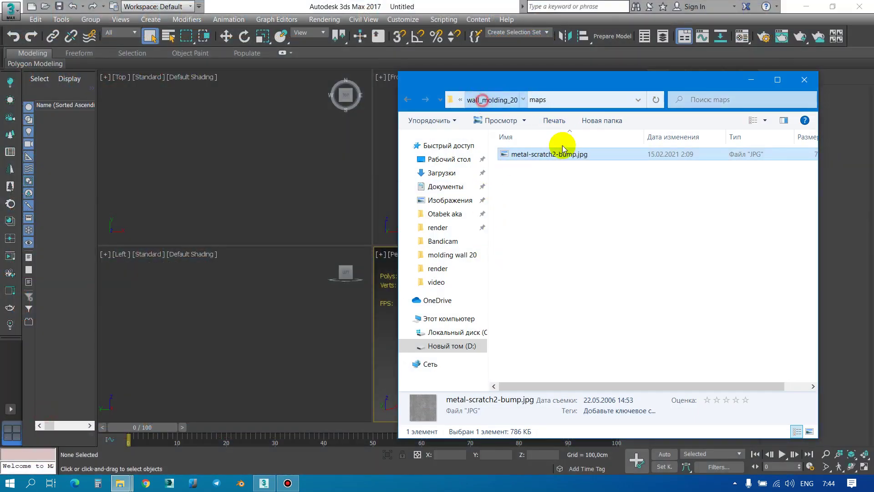
{"action": "double_click", "coordinate": [559, 151]}
{"action": "left_click_drag", "start_coordinate": [585, 74], "coordinate": [157, 45]}
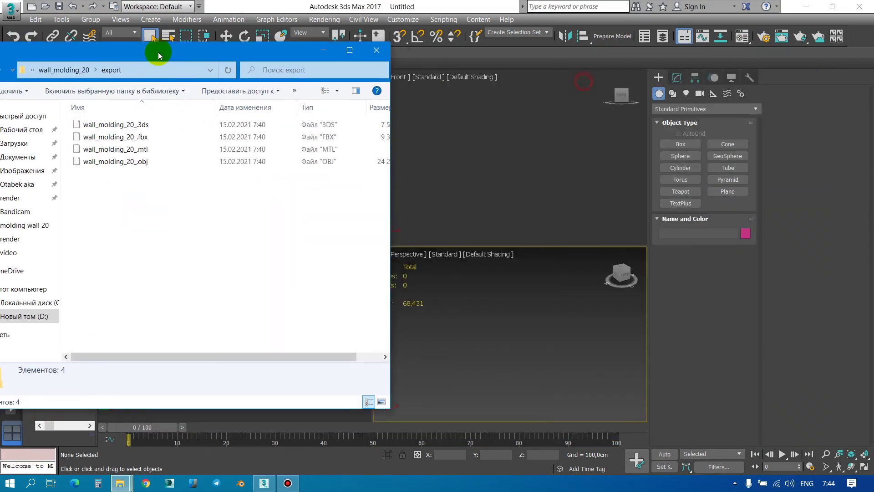
{"action": "left_click", "coordinate": [146, 126]}
{"action": "mouse_move", "coordinate": [134, 126]}
{"action": "left_mouse_down"}
{"action": "mouse_move", "coordinate": [500, 319]}
{"action": "mouse_move", "coordinate": [527, 346]}
{"action": "left_mouse_up"}
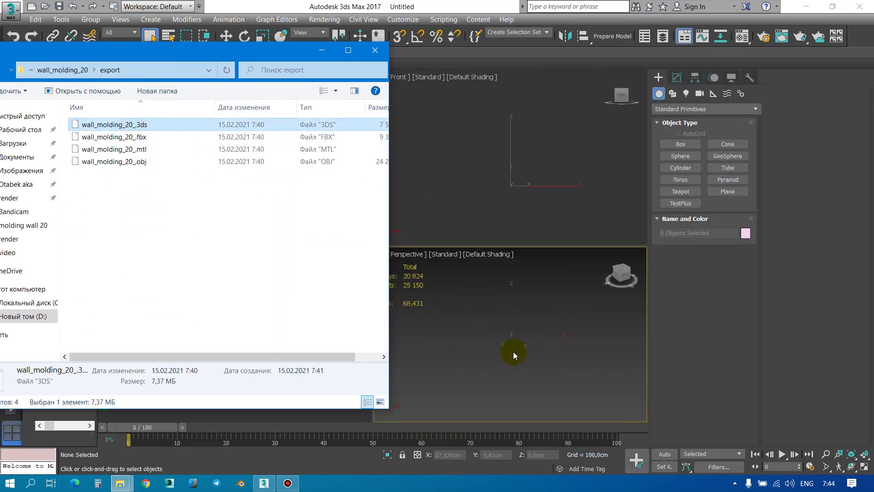
{"action": "left_click", "coordinate": [515, 348]}
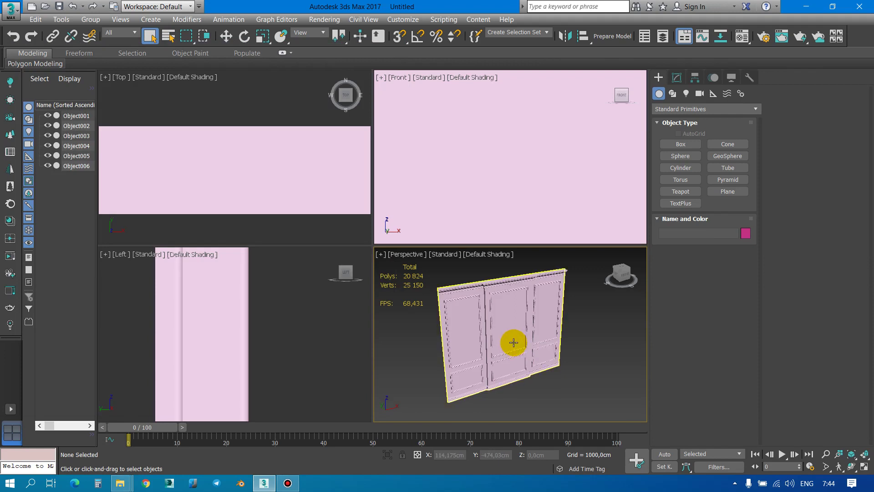
Step: Zoom the views to the wall panel, maximize Perspective, and set Clay shading
{"action": "middle_click", "coordinate": [228, 341]}
{"action": "middle_click", "coordinate": [262, 199]}
{"action": "middle_click", "coordinate": [501, 159]}
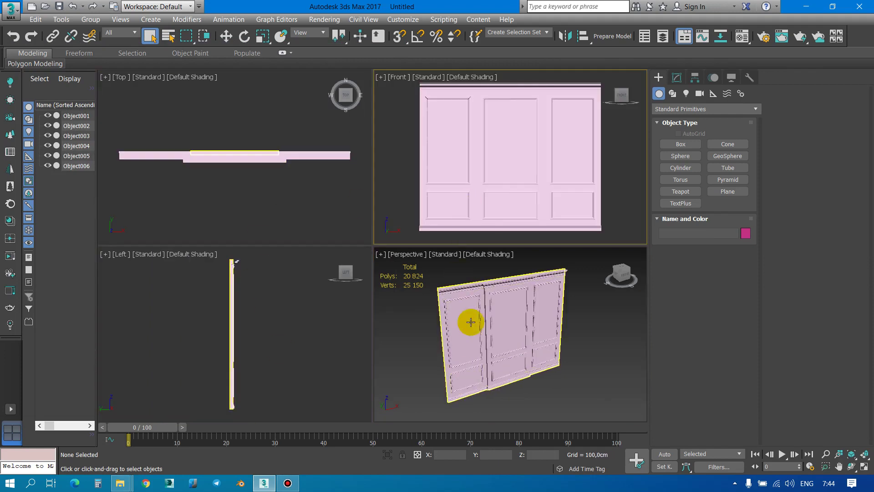
{"action": "middle_click", "coordinate": [474, 354]}
{"action": "key", "text": "alt+w"}
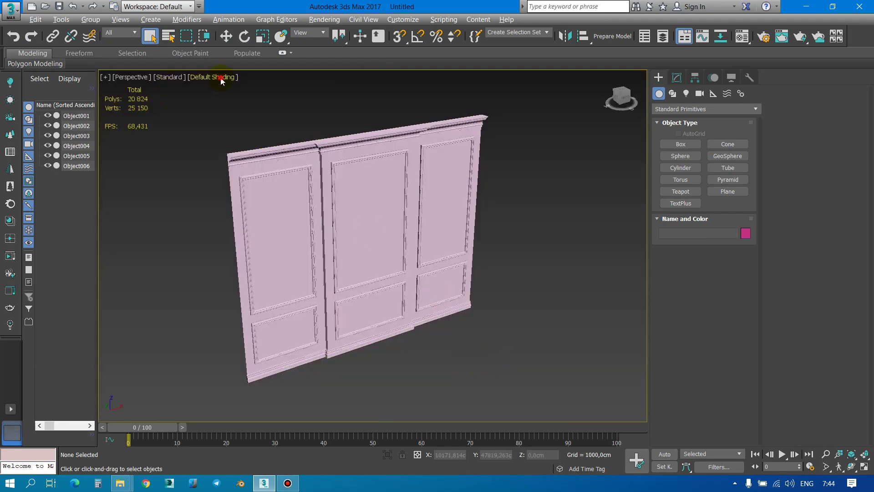
{"action": "left_click", "coordinate": [221, 79]}
{"action": "left_click", "coordinate": [238, 142]}
Step: Turn on edged faces and orbit to inspect Object005 and Object004 from below and head-on
{"action": "scroll", "coordinate": [316, 163], "scroll_direction": "up", "scroll_amount": 4}
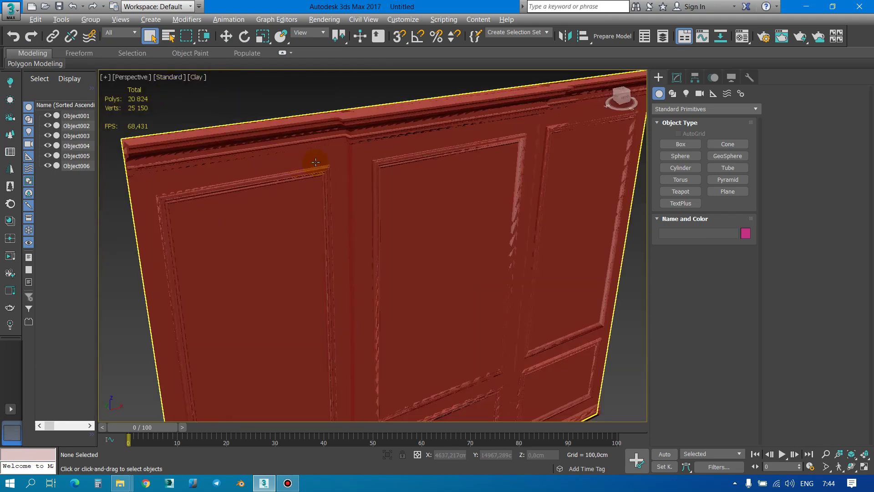
{"action": "left_click", "coordinate": [316, 162]}
{"action": "scroll", "coordinate": [306, 163], "scroll_direction": "down", "scroll_amount": 5}
{"action": "mouse_move", "coordinate": [306, 162]}
{"action": "middle_mouse_down", "text": "alt"}
{"action": "mouse_move", "coordinate": [396, 175]}
{"action": "mouse_move", "coordinate": [318, 163]}
{"action": "mouse_move", "coordinate": [446, 135]}
{"action": "middle_mouse_up", "text": "alt"}
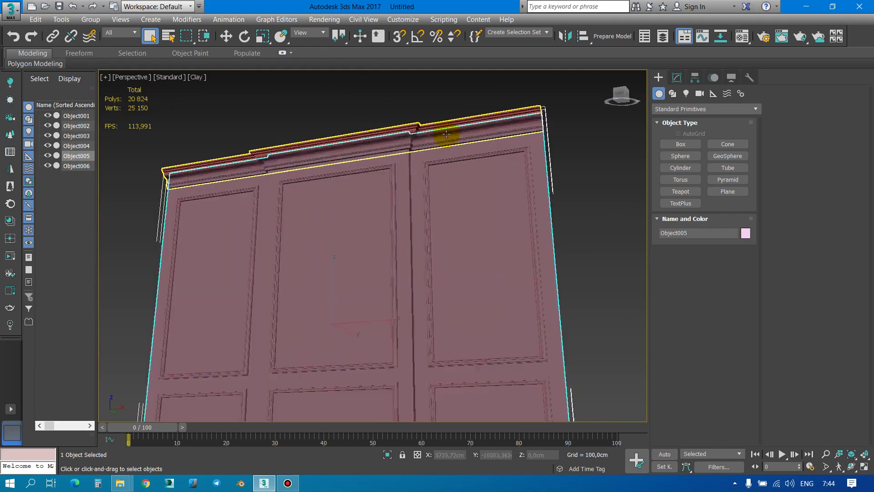
{"action": "scroll", "coordinate": [446, 135], "scroll_direction": "up", "scroll_amount": 5}
{"action": "key", "text": "F4"}
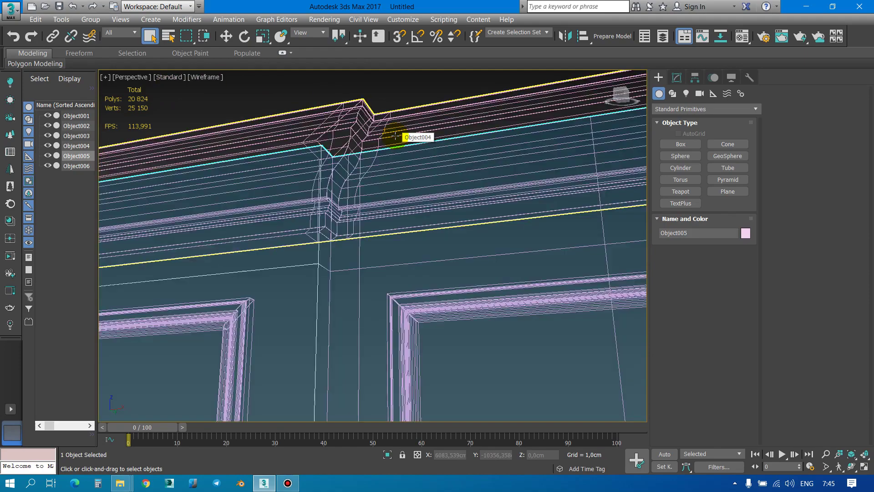
{"action": "scroll", "coordinate": [395, 137], "scroll_direction": "down", "scroll_amount": 3}
{"action": "scroll", "coordinate": [389, 162], "scroll_direction": "down", "scroll_amount": 2}
{"action": "scroll", "coordinate": [389, 162], "scroll_direction": "down", "scroll_amount": 3}
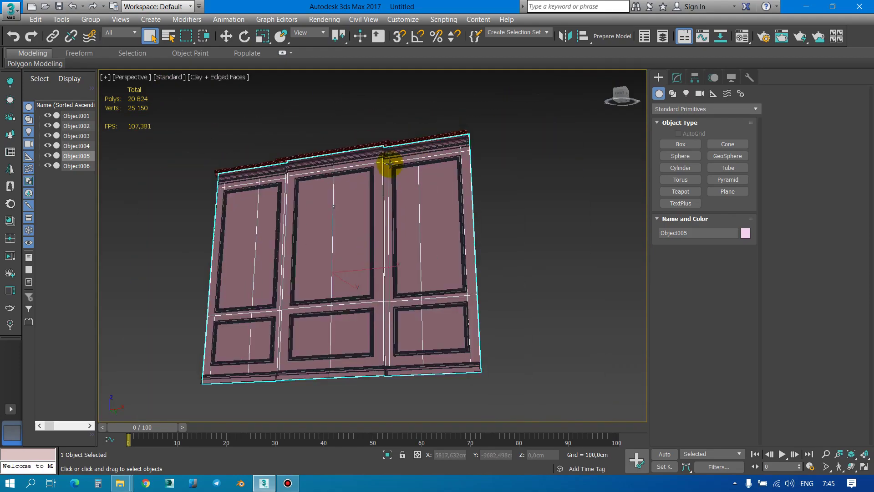
{"action": "mouse_move", "coordinate": [390, 165]}
{"action": "middle_mouse_down", "text": "alt"}
{"action": "mouse_move", "coordinate": [474, 228]}
{"action": "mouse_move", "coordinate": [556, 224]}
{"action": "middle_mouse_up", "text": "alt"}
{"action": "scroll", "coordinate": [420, 163], "scroll_direction": "up", "scroll_amount": 2}
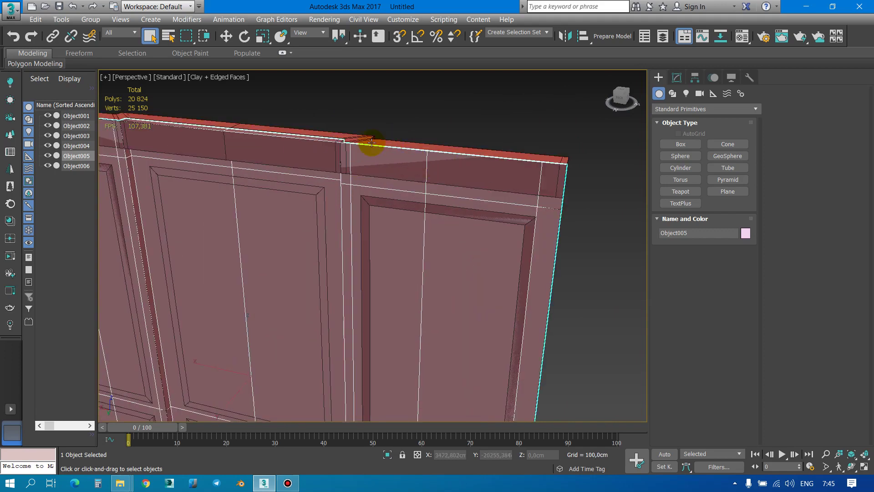
{"action": "left_click", "coordinate": [351, 141]}
{"action": "scroll", "coordinate": [453, 171], "scroll_direction": "down", "scroll_amount": 4}
{"action": "middle_click_drag", "start_coordinate": [316, 163], "coordinate": [301, 157], "text": "alt"}
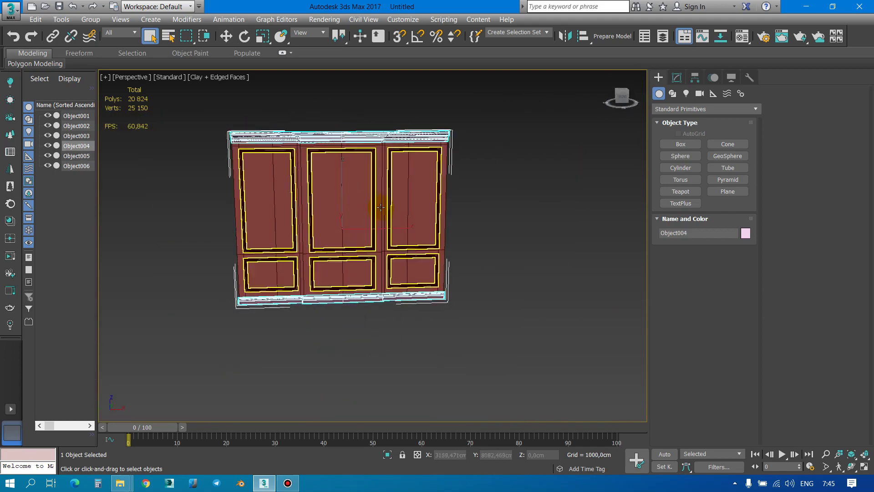
{"action": "scroll", "coordinate": [293, 152], "scroll_direction": "down", "scroll_amount": 4}
{"action": "scroll", "coordinate": [279, 176], "scroll_direction": "up", "scroll_amount": 6}
Step: Orbit the panels for an angled view, then reset to a new empty scene
{"action": "middle_click_drag", "start_coordinate": [381, 239], "coordinate": [433, 228], "text": "alt"}
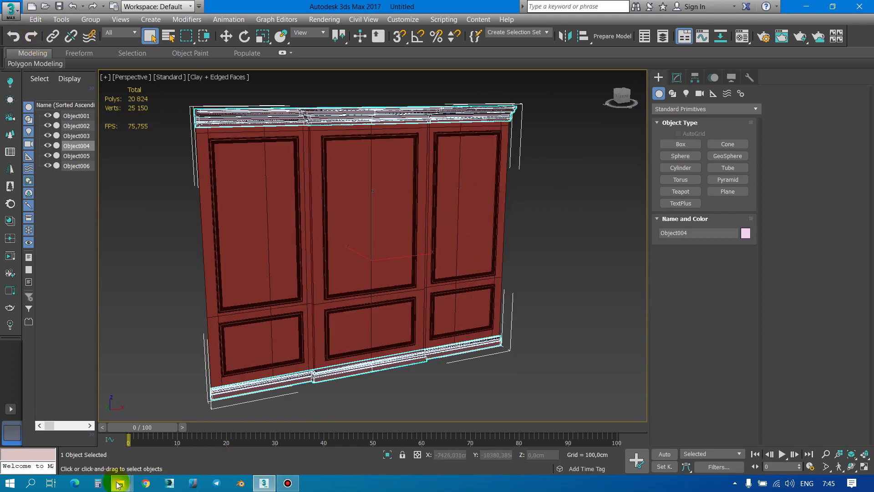
{"action": "mouse_move", "coordinate": [119, 483]}
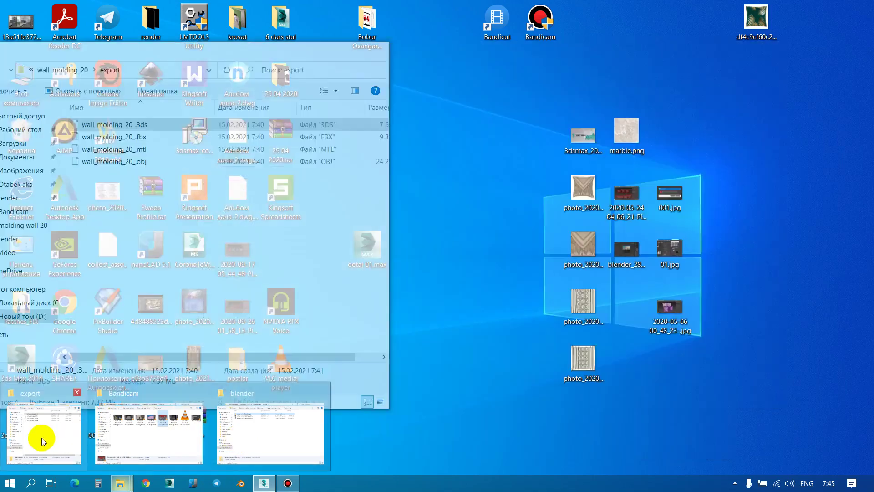
{"action": "left_click", "coordinate": [42, 437]}
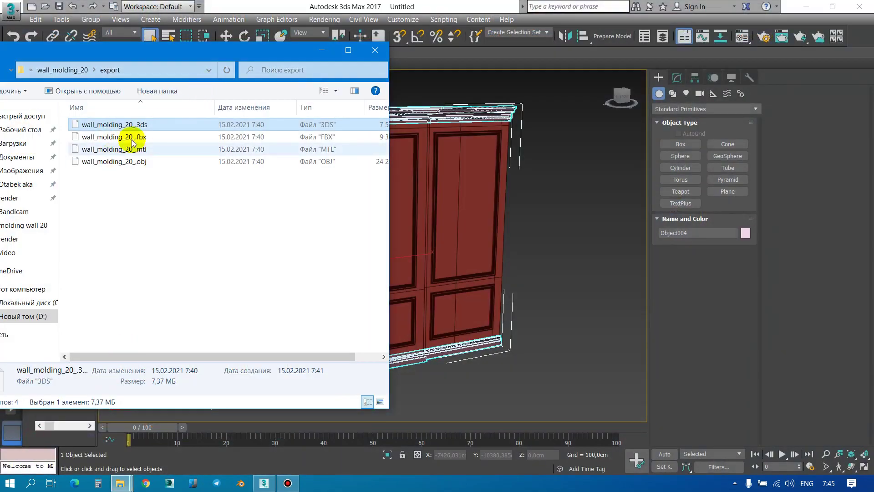
{"action": "left_click", "coordinate": [32, 7]}
{"action": "left_click", "coordinate": [431, 262]}
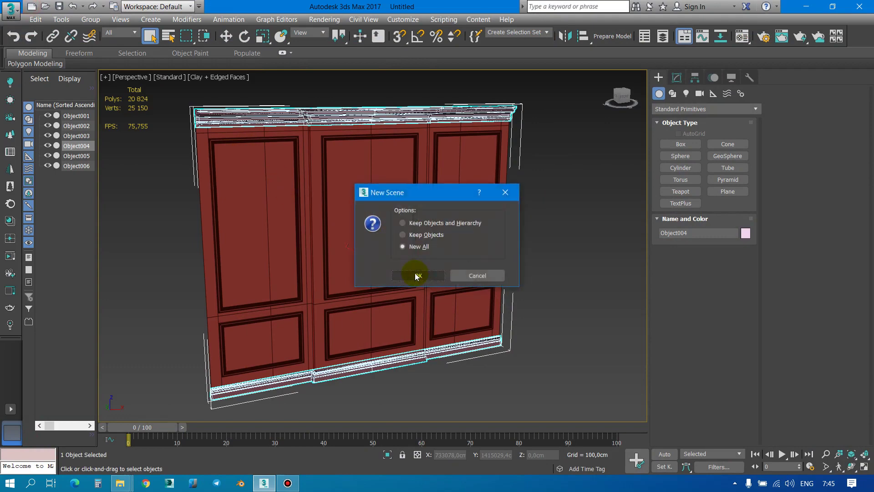
{"action": "left_click", "coordinate": [416, 276]}
{"action": "mouse_move", "coordinate": [120, 483]}
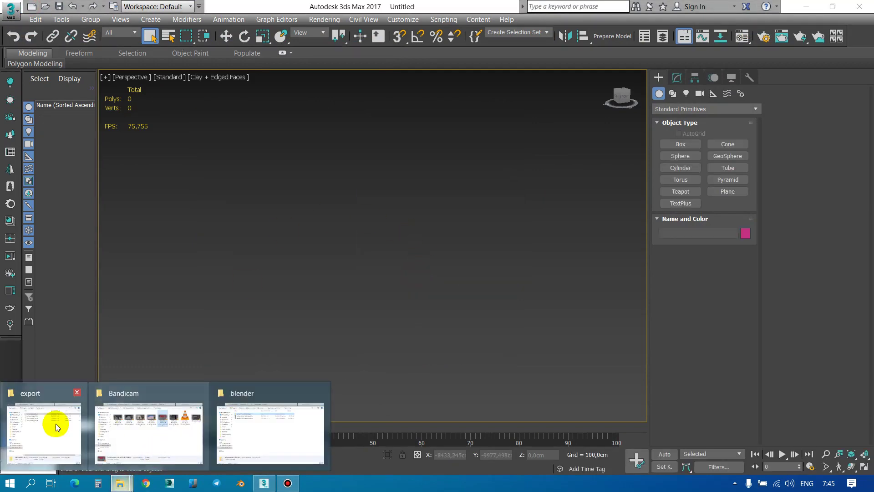
Step: Import wall_molding_20_.fbx by dragging it from the export folder into the viewport
{"action": "left_click", "coordinate": [55, 424]}
{"action": "left_click", "coordinate": [114, 136]}
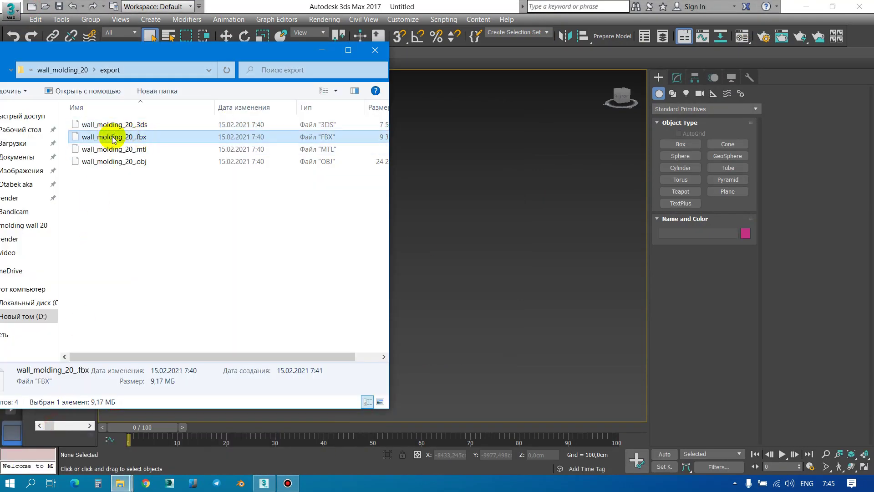
{"action": "left_click_drag", "start_coordinate": [114, 138], "coordinate": [432, 232]}
{"action": "left_click", "coordinate": [444, 239]}
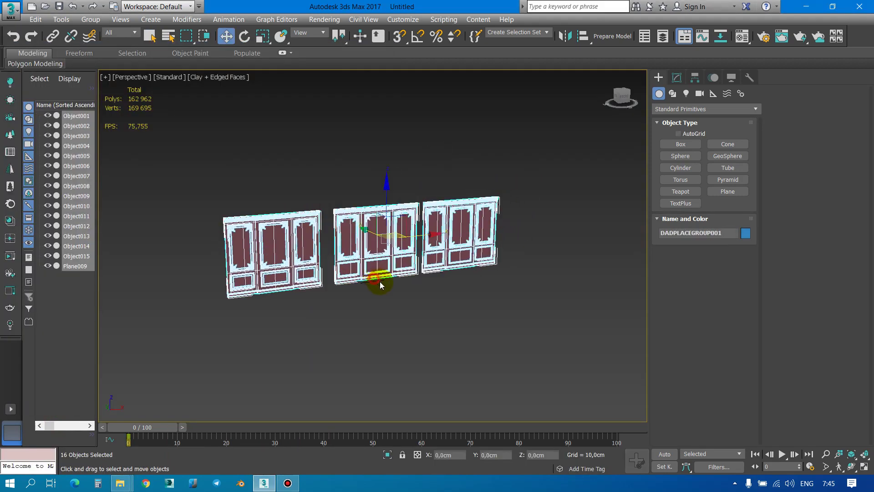
Step: Zoom in and box-select all 16 imported wall panels in the Perspective viewport
{"action": "left_click", "coordinate": [400, 306]}
{"action": "scroll", "coordinate": [400, 306], "scroll_direction": "up", "scroll_amount": 5}
{"action": "scroll", "coordinate": [371, 253], "scroll_direction": "up", "scroll_amount": 3}
{"action": "scroll", "coordinate": [322, 234], "scroll_direction": "up", "scroll_amount": 3}
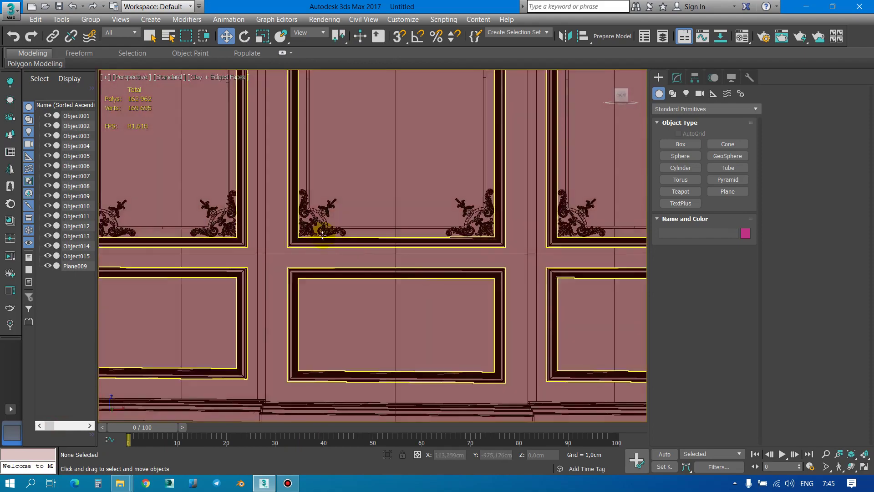
{"action": "scroll", "coordinate": [322, 233], "scroll_direction": "up", "scroll_amount": 3}
{"action": "scroll", "coordinate": [307, 201], "scroll_direction": "down", "scroll_amount": 4}
{"action": "scroll", "coordinate": [307, 210], "scroll_direction": "down", "scroll_amount": 6}
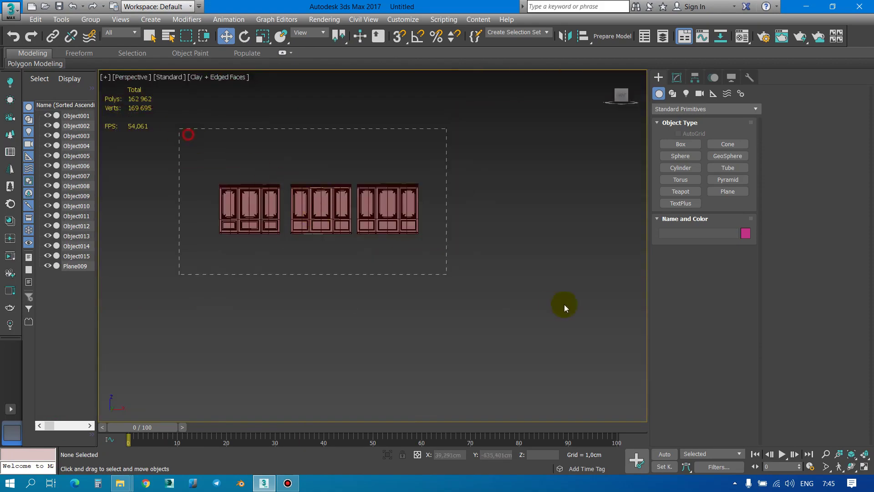
{"action": "left_click_drag", "start_coordinate": [188, 134], "coordinate": [564, 305]}
{"action": "middle_click_drag", "start_coordinate": [363, 242], "coordinate": [438, 266], "text": "alt"}
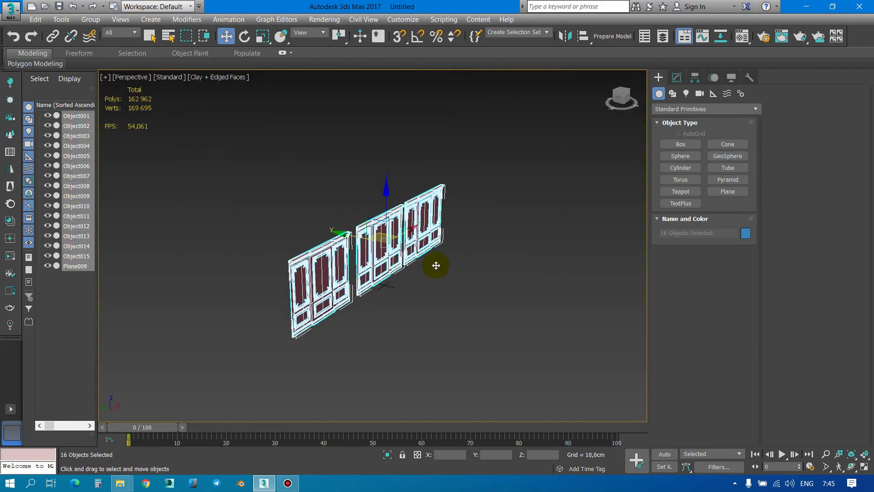
{"action": "left_click", "coordinate": [231, 214]}
{"action": "left_click_drag", "start_coordinate": [248, 168], "coordinate": [473, 313]}
Step: Delete the FBX panels and import wall_molding_20_.obj from the export folder
{"action": "key", "text": "Delete"}
{"action": "mouse_move", "coordinate": [121, 484]}
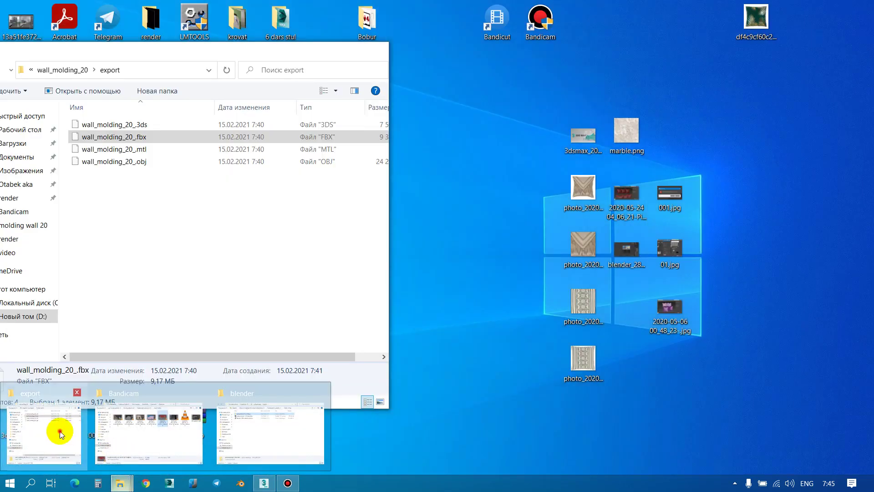
{"action": "left_click", "coordinate": [69, 431]}
{"action": "left_click", "coordinate": [147, 162]}
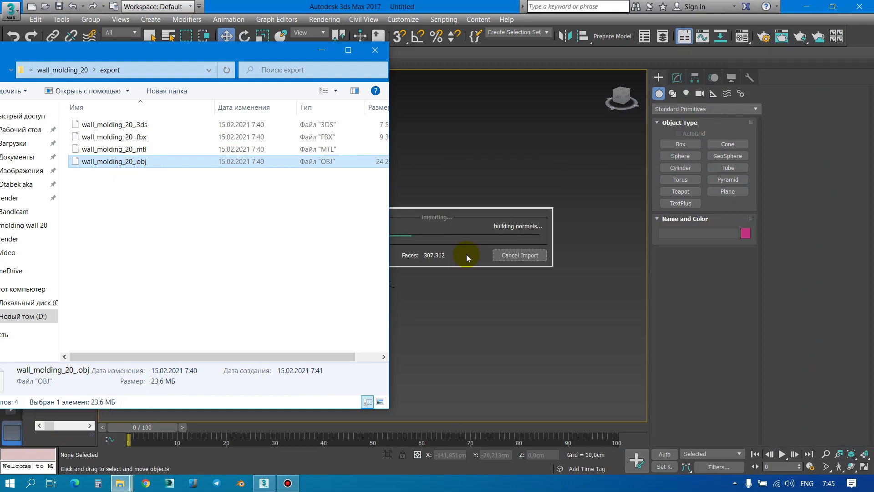
{"action": "left_click", "coordinate": [441, 269]}
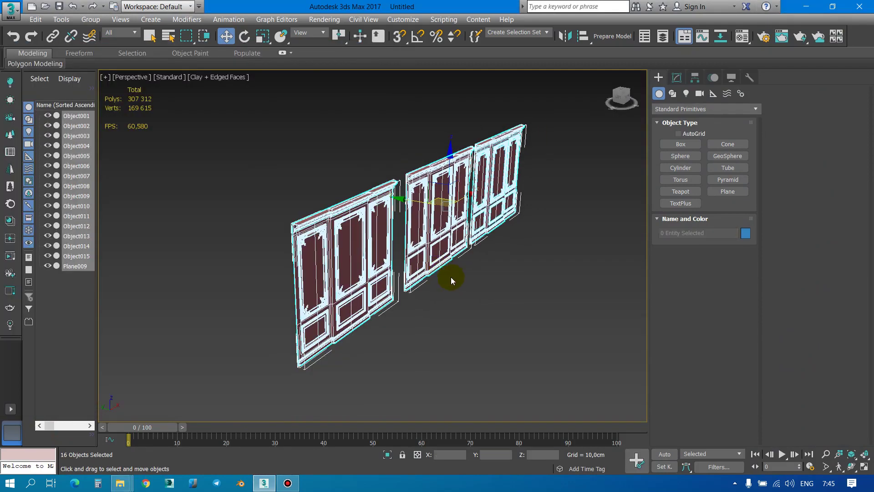
Step: Zoom, pan and orbit around the imported OBJ panels to inspect them up close
{"action": "left_click", "coordinate": [451, 279]}
{"action": "scroll", "coordinate": [433, 288], "scroll_direction": "up", "scroll_amount": 5}
{"action": "scroll", "coordinate": [444, 254], "scroll_direction": "up", "scroll_amount": 5}
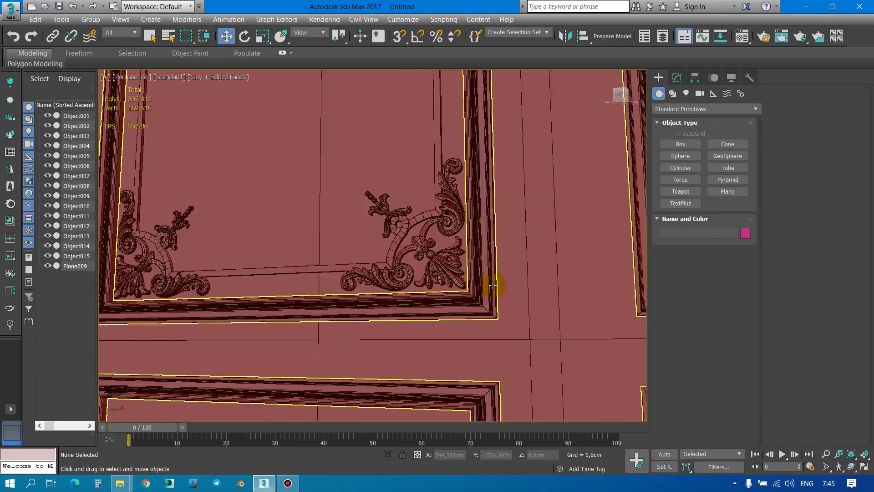
{"action": "scroll", "coordinate": [492, 284], "scroll_direction": "down", "scroll_amount": 3}
{"action": "scroll", "coordinate": [361, 244], "scroll_direction": "down", "scroll_amount": 4}
{"action": "scroll", "coordinate": [396, 247], "scroll_direction": "down", "scroll_amount": 5}
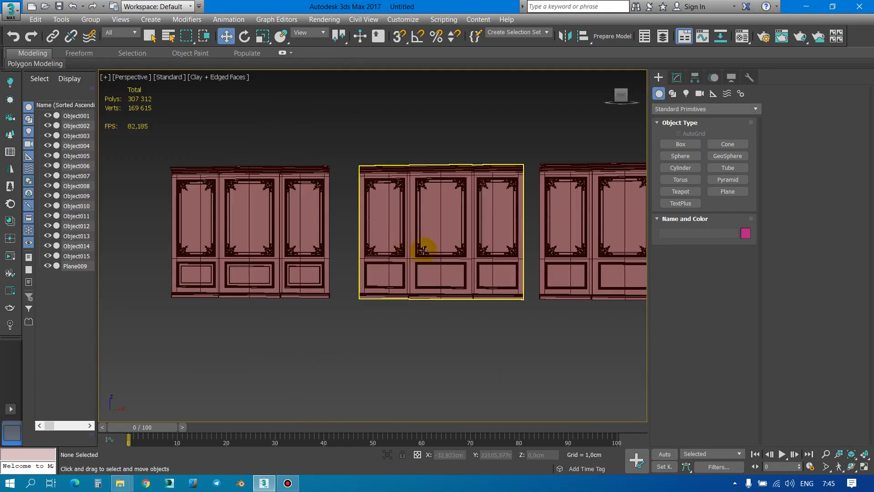
{"action": "mouse_move", "coordinate": [494, 214]}
{"action": "middle_mouse_down"}
{"action": "mouse_move", "coordinate": [475, 215]}
{"action": "mouse_move", "coordinate": [507, 224]}
{"action": "mouse_move", "coordinate": [425, 196]}
{"action": "middle_mouse_up"}
{"action": "scroll", "coordinate": [475, 200], "scroll_direction": "up", "scroll_amount": 4}
{"action": "left_click", "coordinate": [437, 157]}
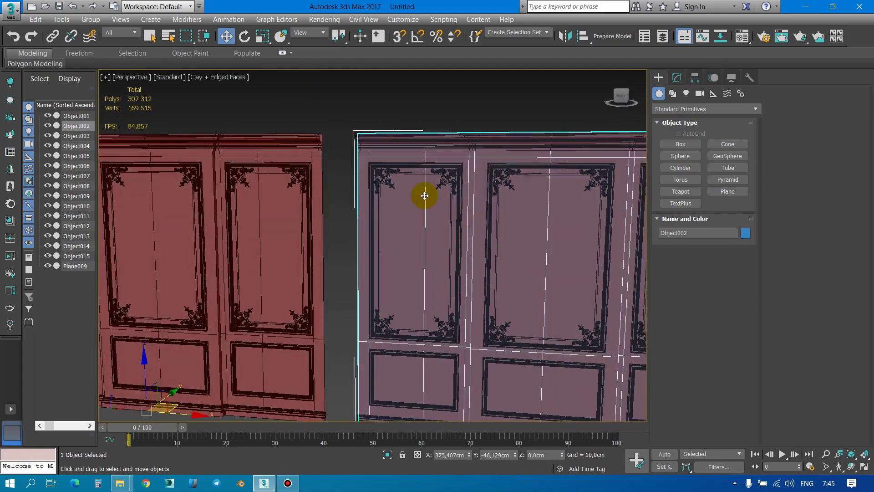
{"action": "scroll", "coordinate": [478, 201], "scroll_direction": "down", "scroll_amount": 3}
{"action": "mouse_move", "coordinate": [478, 201]}
{"action": "middle_mouse_down", "text": "alt"}
{"action": "mouse_move", "coordinate": [521, 201]}
{"action": "mouse_move", "coordinate": [557, 259]}
{"action": "middle_mouse_up", "text": "alt"}
{"action": "scroll", "coordinate": [521, 201], "scroll_direction": "down", "scroll_amount": 5}
Step: Select all 16 imported objects, delete them, and bring up the Explorer windows
{"action": "key", "text": "ctrl+a"}
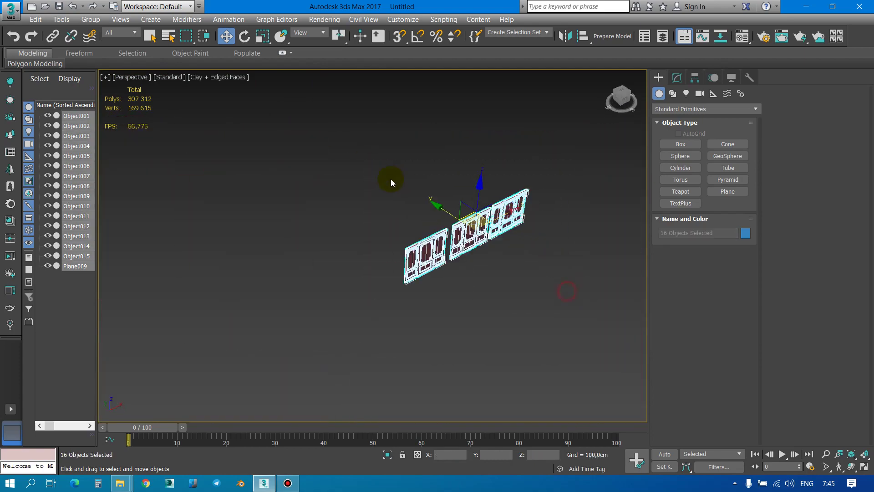
{"action": "key", "text": "Delete"}
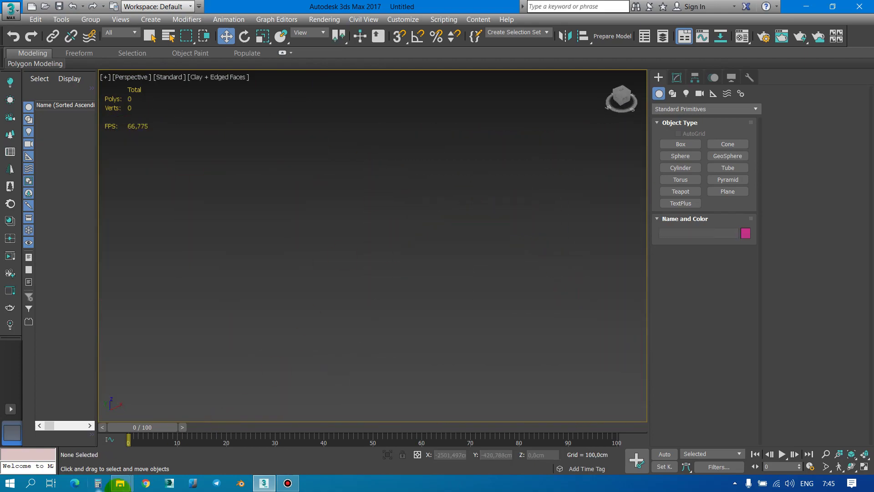
{"action": "left_click", "coordinate": [126, 486]}
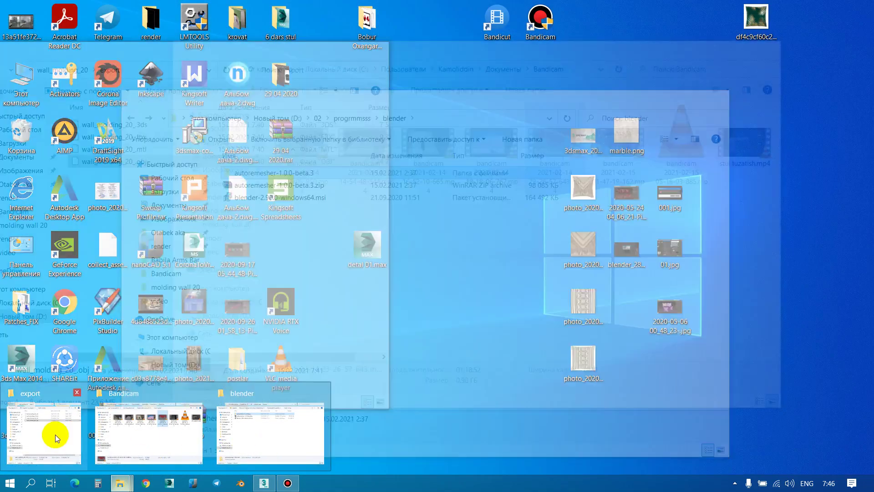
Step: Move the export folder window aside and go up to wall_molding_20
{"action": "left_click", "coordinate": [56, 435]}
{"action": "left_click_drag", "start_coordinate": [124, 57], "coordinate": [260, 60]}
{"action": "left_click", "coordinate": [274, 132]}
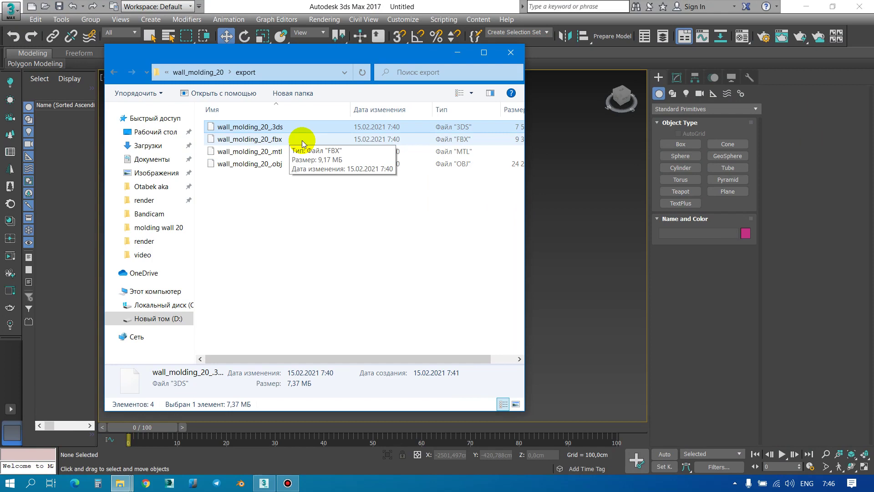
{"action": "left_click", "coordinate": [210, 72]}
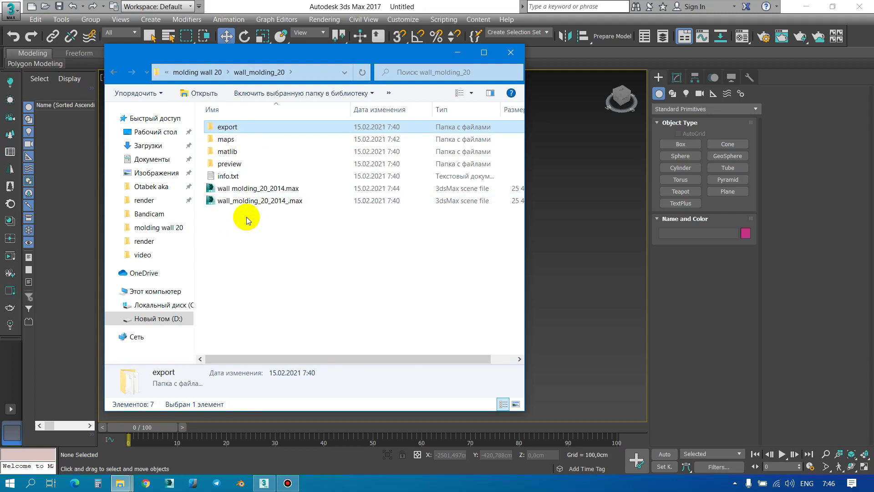
Step: Delete wall_molding_20_2014_.max and the preview folder
{"action": "left_click", "coordinate": [259, 204]}
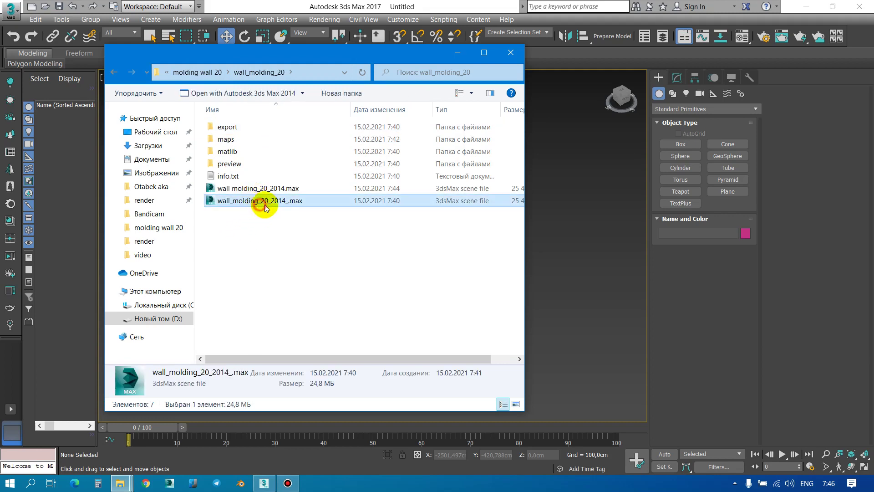
{"action": "key", "text": "Delete"}
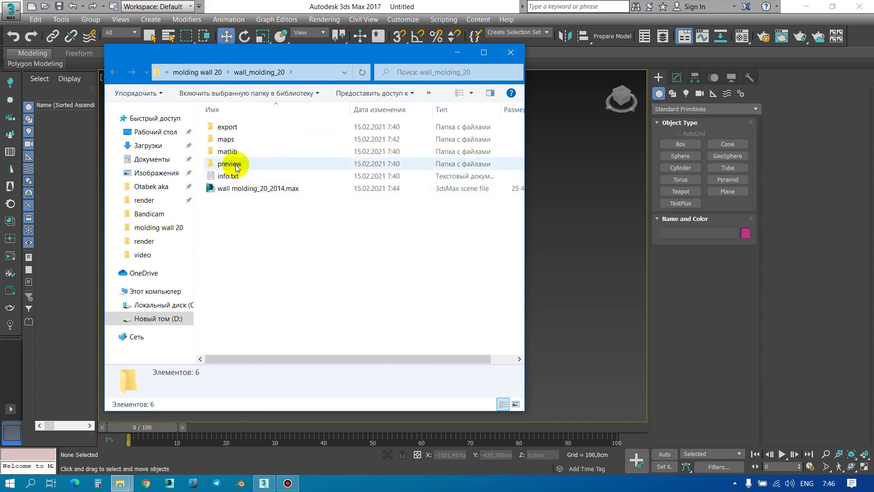
{"action": "left_click", "coordinate": [230, 164]}
{"action": "key", "text": "Delete"}
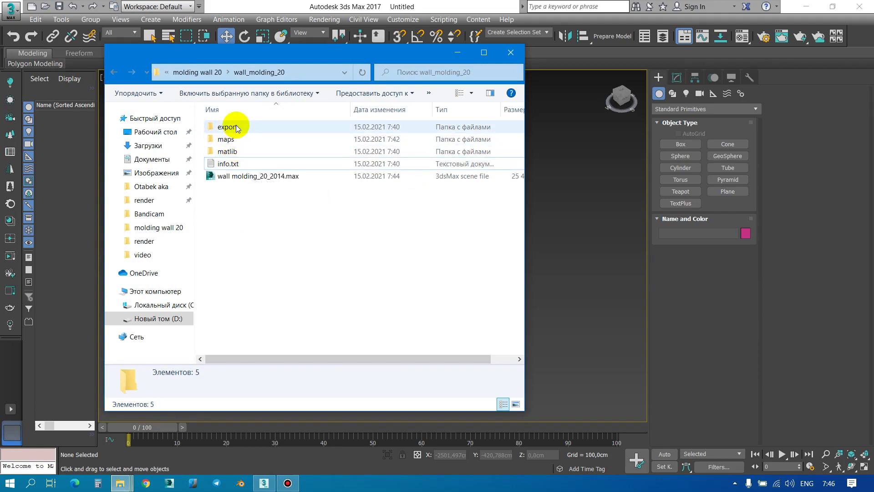
Step: Select wall_molding_20_.3ds in export, then go up two levels to molding wall 20
{"action": "left_click", "coordinate": [231, 128]}
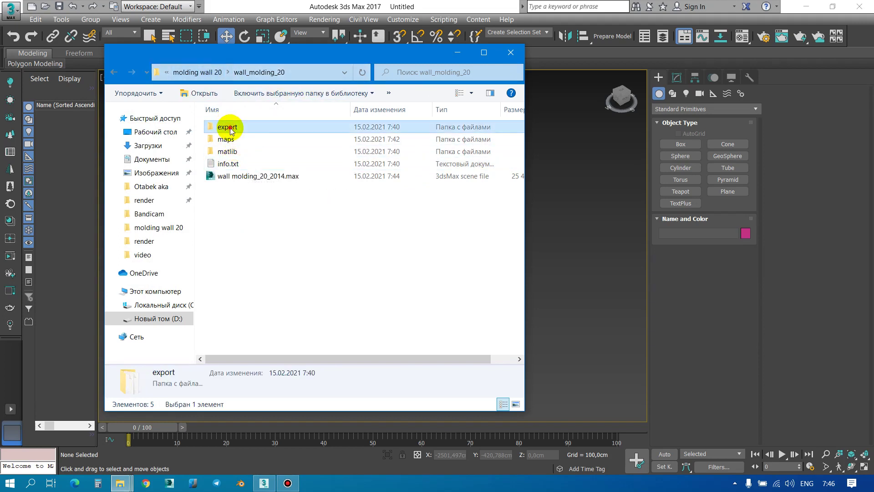
{"action": "double_click", "coordinate": [230, 128]}
{"action": "left_click", "coordinate": [231, 129]}
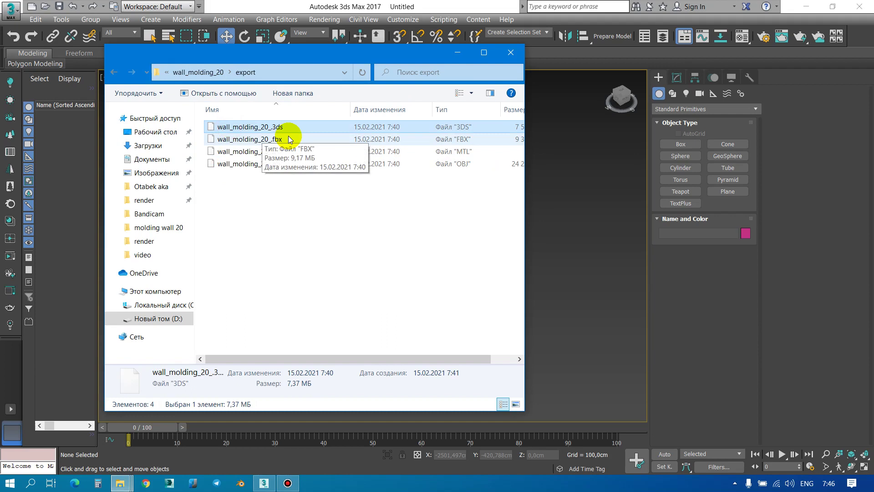
{"action": "left_click", "coordinate": [212, 74]}
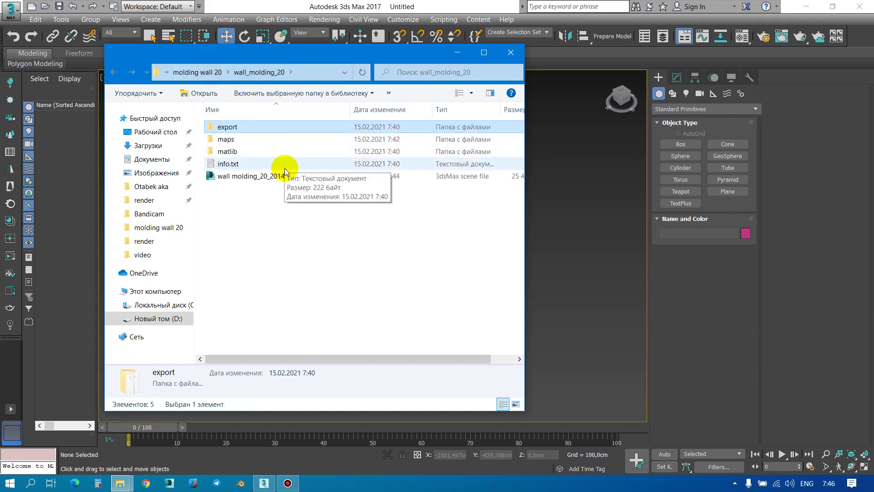
{"action": "left_click", "coordinate": [216, 74]}
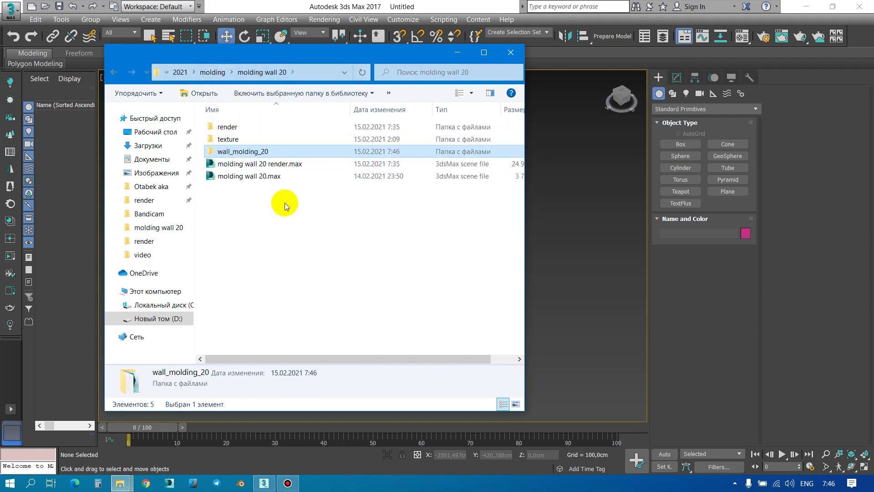
Step: Paste the 3DS export and rename it wall_molding_20_lowpoly3ds.3ds
{"action": "key", "text": "ctrl+v"}
{"action": "left_click", "coordinate": [269, 190]}
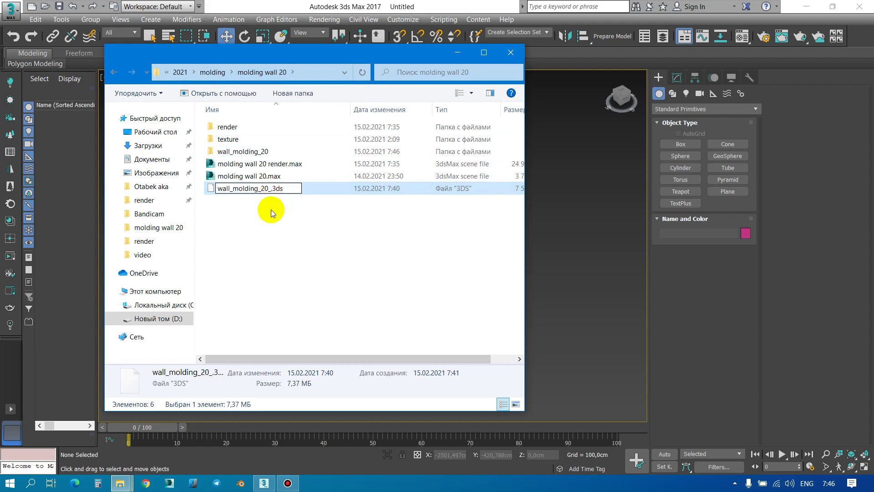
{"action": "type", "text": "low"}
{"action": "type", "text": "poly"}
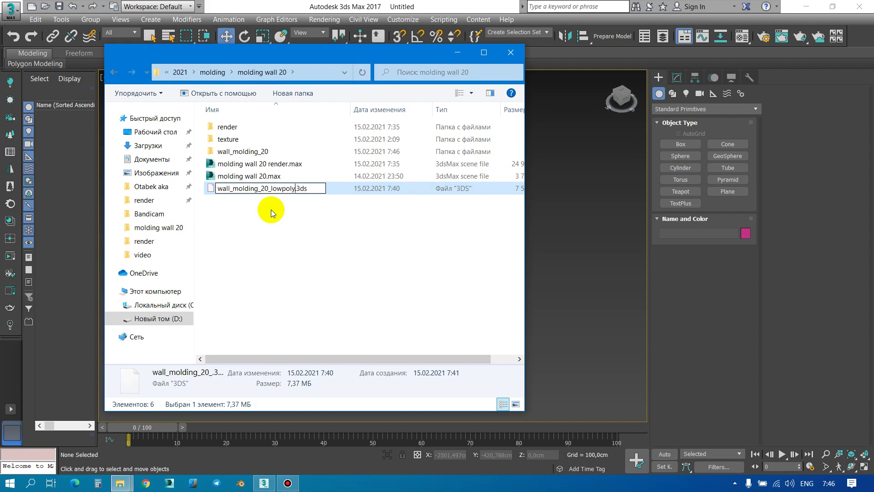
{"action": "key", "text": "Return"}
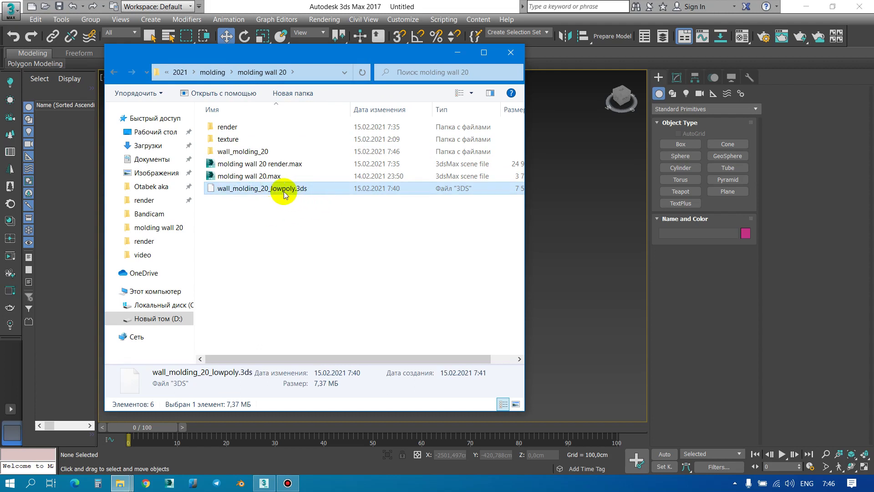
{"action": "left_click", "coordinate": [283, 191]}
{"action": "left_click", "coordinate": [295, 188]}
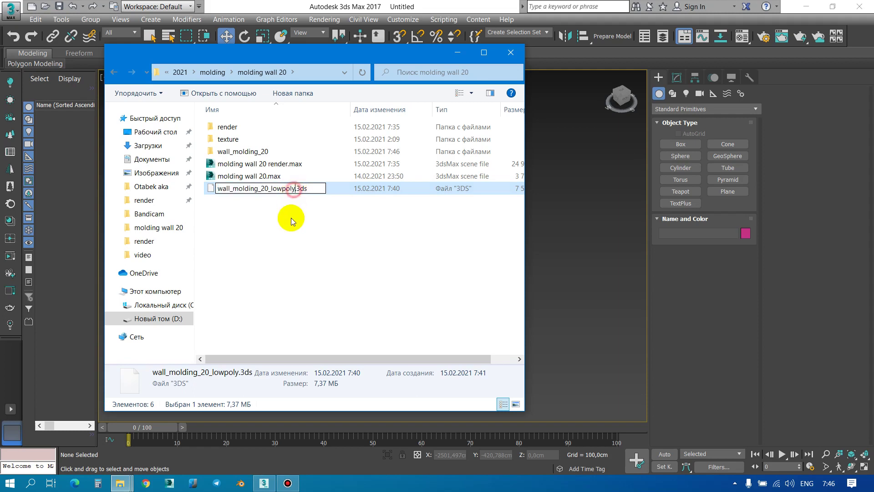
{"action": "type", "text": "3ds"}
{"action": "key", "text": "Return"}
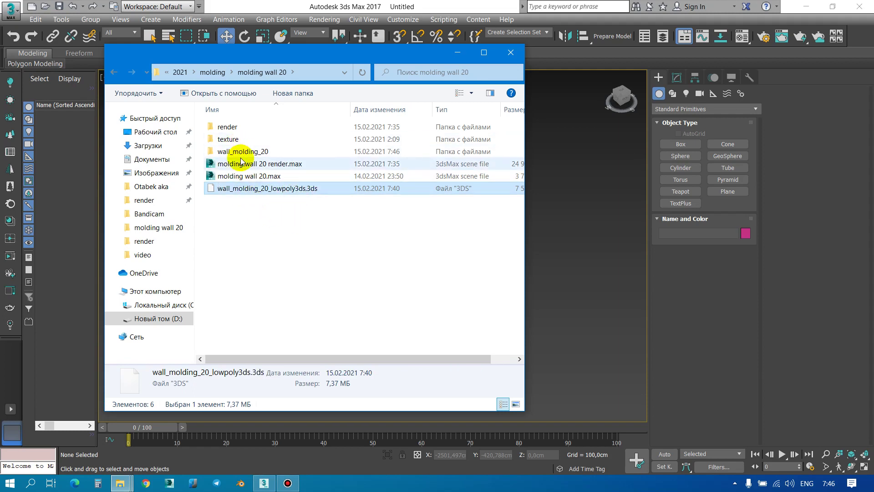
Step: Check wall_molding_20's contents, return to molding wall 20, and minimize Explorer
{"action": "double_click", "coordinate": [240, 155]}
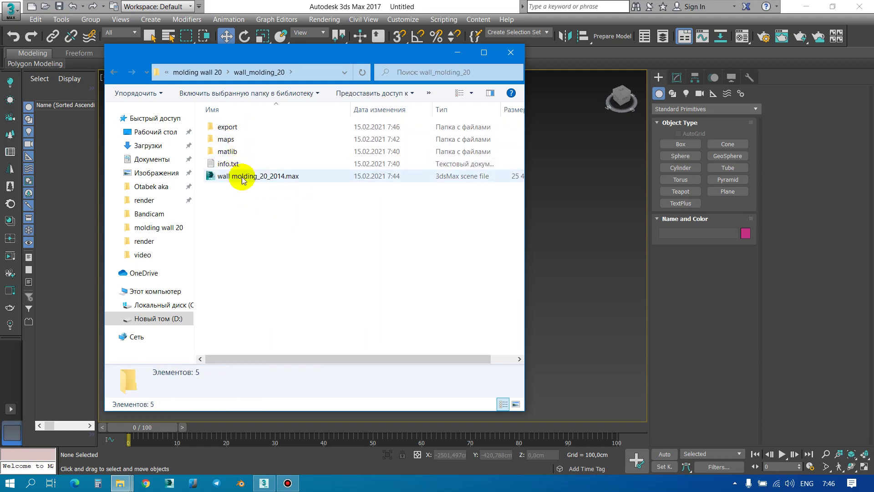
{"action": "left_click", "coordinate": [114, 73]}
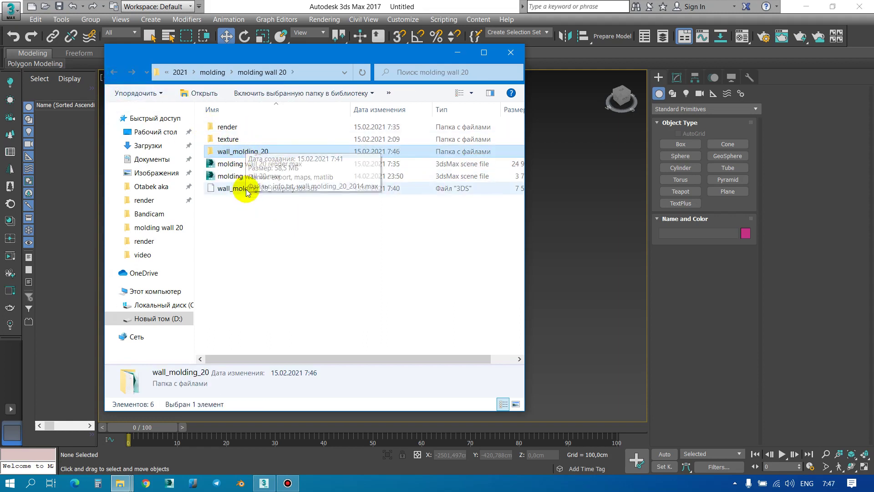
{"action": "left_click", "coordinate": [447, 53]}
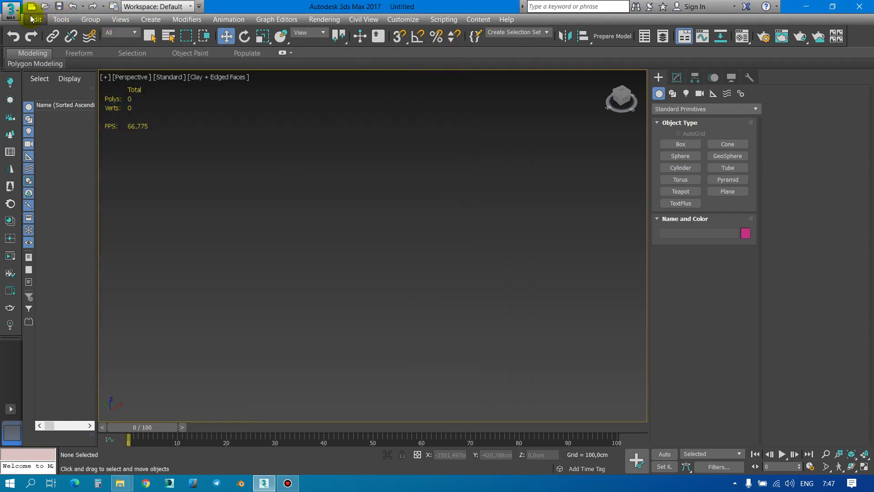
Step: Open the recent molding wall 20 render.max scene, discarding current changes
{"action": "left_click", "coordinate": [14, 13]}
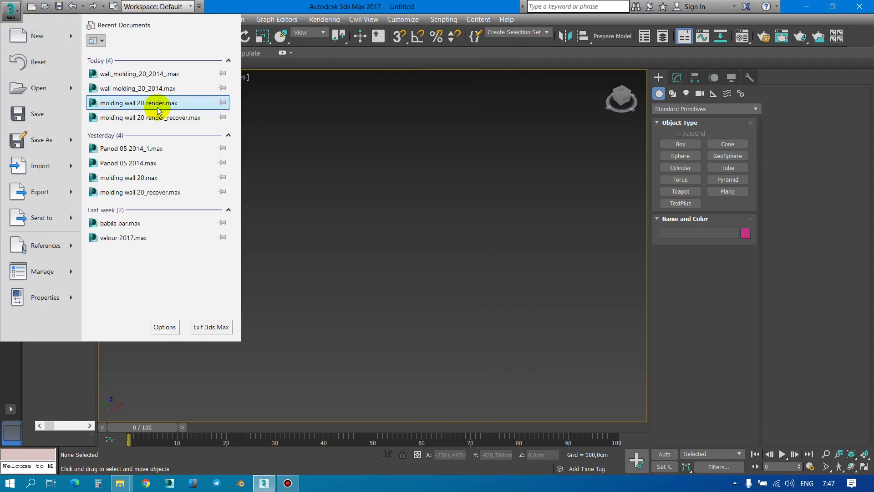
{"action": "left_click", "coordinate": [165, 120]}
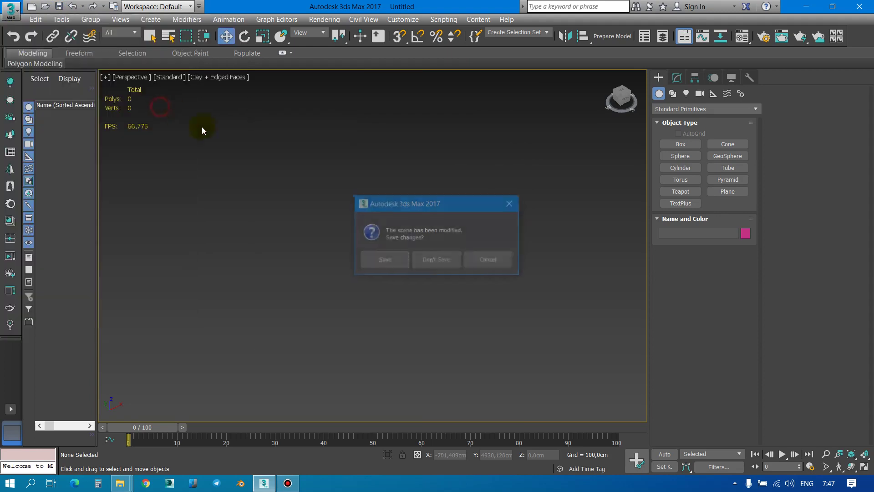
{"action": "left_click", "coordinate": [424, 260]}
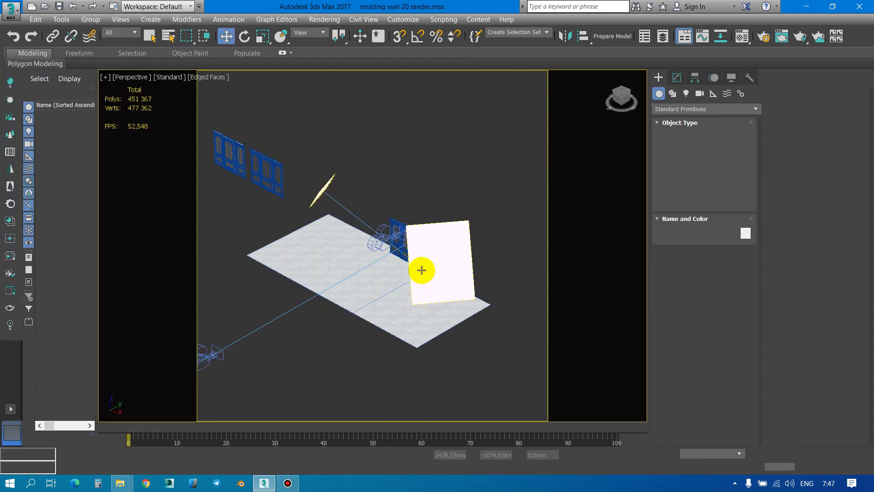
Step: Delete the Corona plane light, another light and the floor plane
{"action": "left_click", "coordinate": [422, 270]}
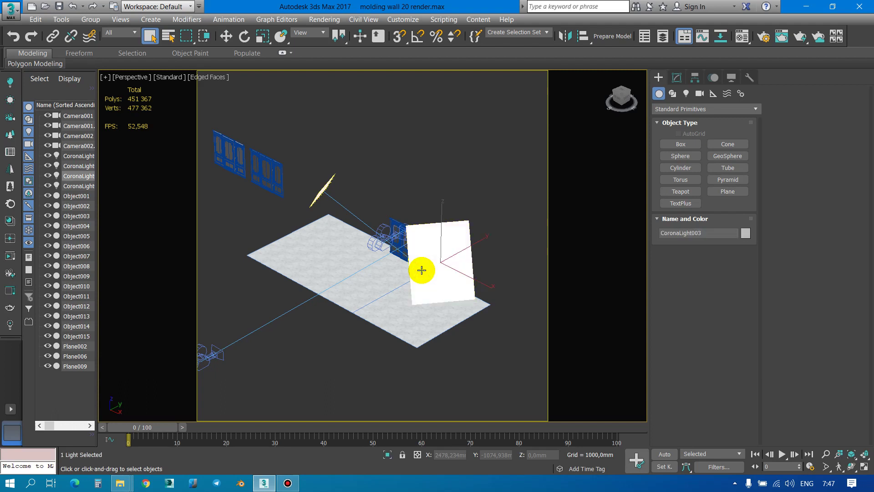
{"action": "key", "text": "Delete"}
{"action": "left_click", "coordinate": [300, 208]}
{"action": "key", "text": "Delete"}
{"action": "left_click", "coordinate": [360, 329]}
{"action": "key", "text": "Delete"}
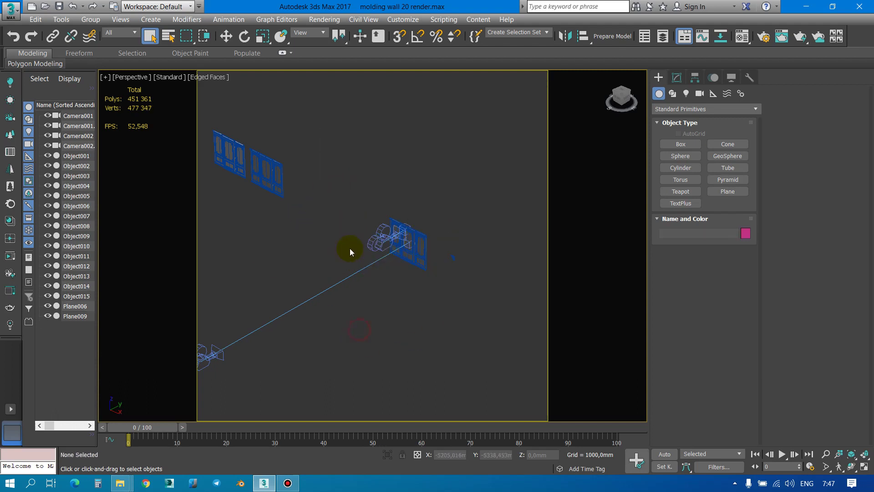
Step: Delete Plane006 and both cameras with their targets
{"action": "left_click", "coordinate": [376, 246]}
{"action": "key", "text": "Delete"}
{"action": "left_click_drag", "start_coordinate": [358, 295], "coordinate": [331, 263]}
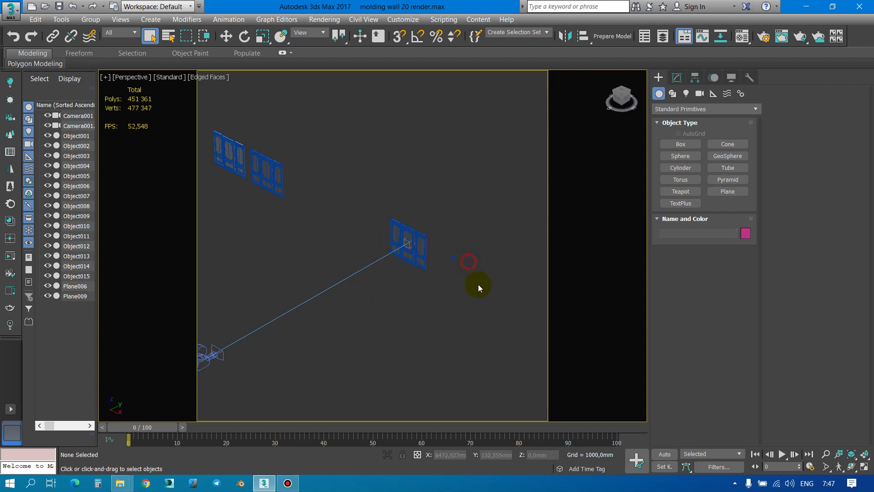
{"action": "key", "text": "Delete"}
{"action": "left_click", "coordinate": [339, 315]}
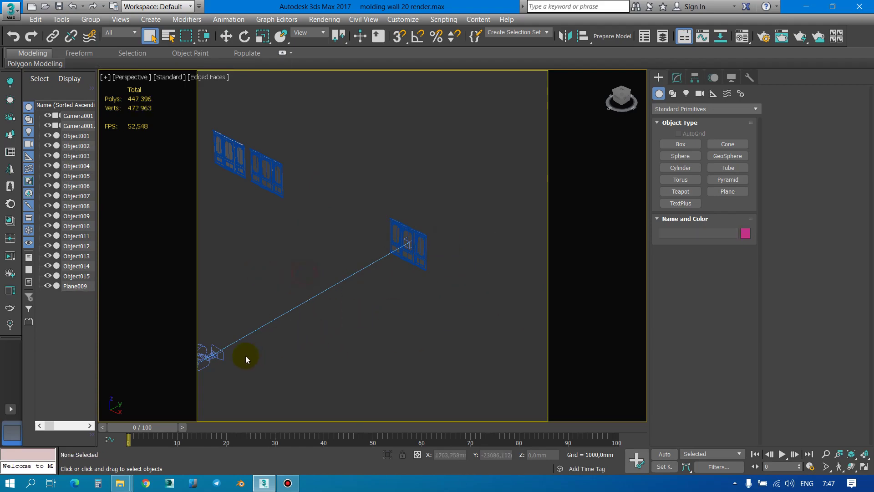
{"action": "left_click", "coordinate": [212, 355]}
{"action": "key", "text": "Delete"}
Step: Switch to Front view and select the wall parts, leaving out the top and bottom moldings
{"action": "key", "text": "f"}
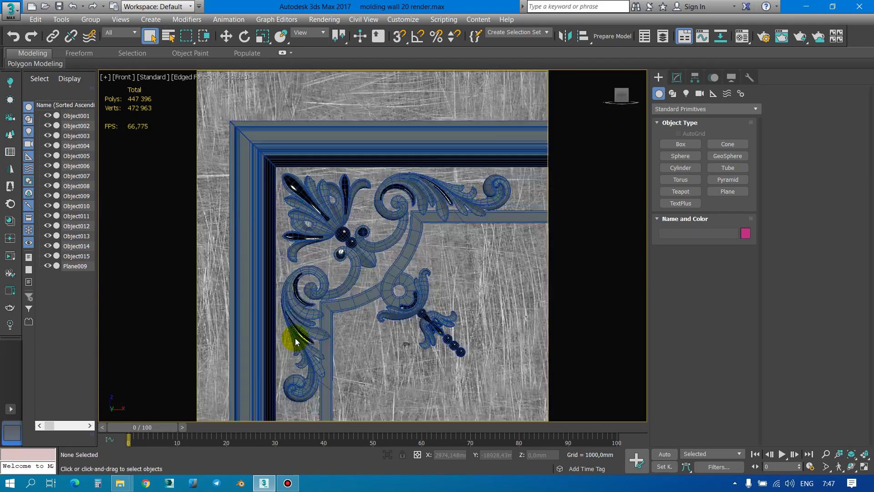
{"action": "scroll", "coordinate": [293, 254], "scroll_direction": "down", "scroll_amount": 5}
{"action": "scroll", "coordinate": [408, 232], "scroll_direction": "up", "scroll_amount": 4}
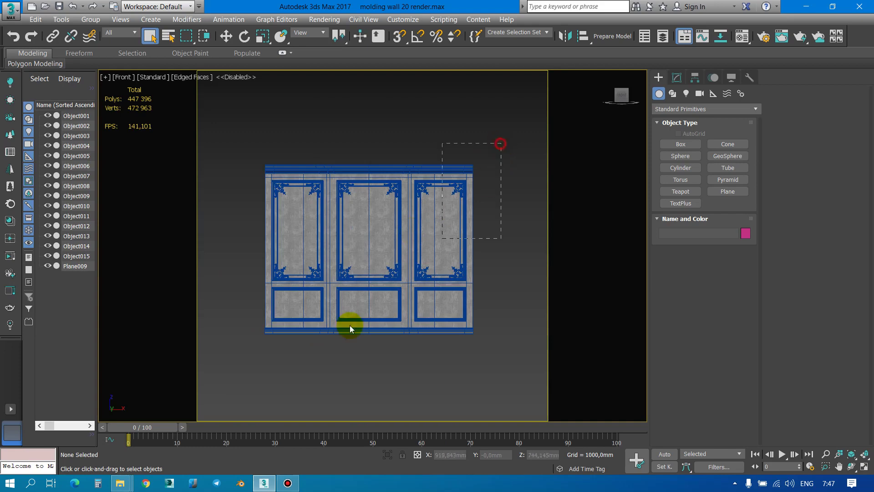
{"action": "left_click_drag", "start_coordinate": [498, 140], "coordinate": [299, 319]}
{"action": "scroll", "coordinate": [367, 303], "scroll_direction": "up", "scroll_amount": 2}
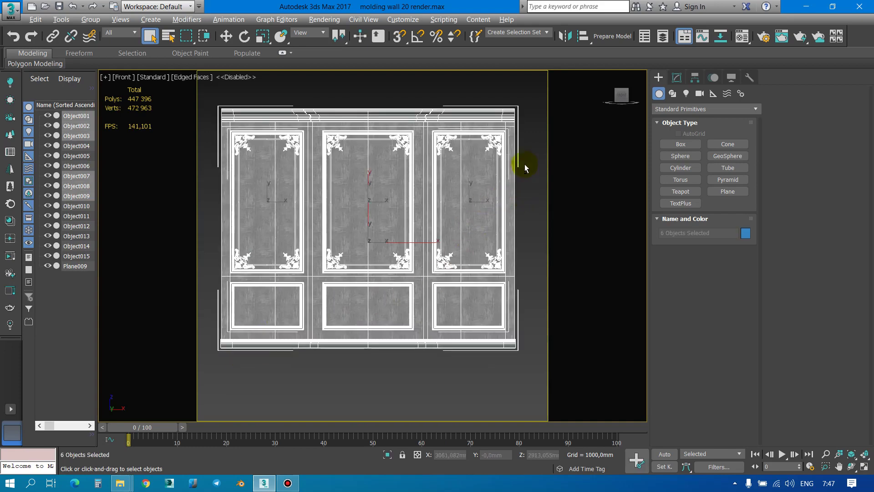
{"action": "left_click_drag", "start_coordinate": [515, 99], "coordinate": [513, 101], "text": "alt"}
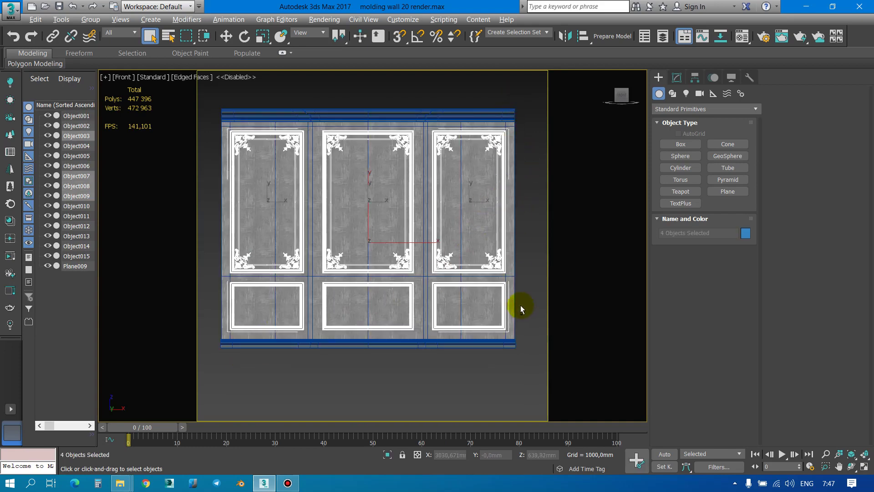
{"action": "left_click", "coordinate": [505, 310], "text": "alt"}
Step: Inspect the parts' modifier stacks, undoing an accidental MeshSmooth removal on Object001
{"action": "left_click", "coordinate": [677, 77]}
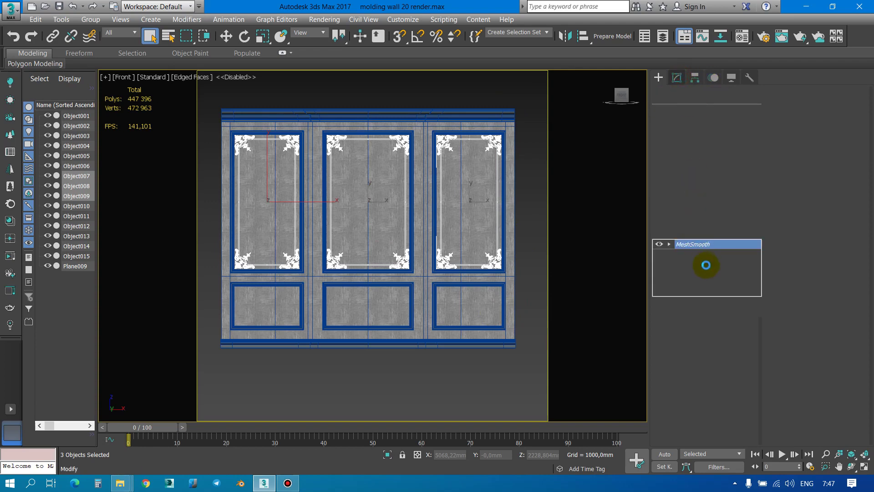
{"action": "left_click", "coordinate": [713, 308]}
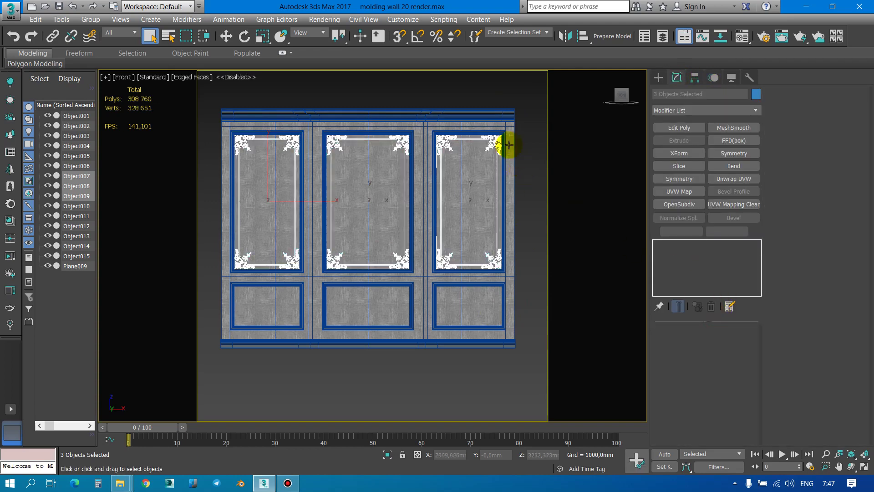
{"action": "left_click", "coordinate": [501, 133]}
{"action": "left_click", "coordinate": [501, 132]}
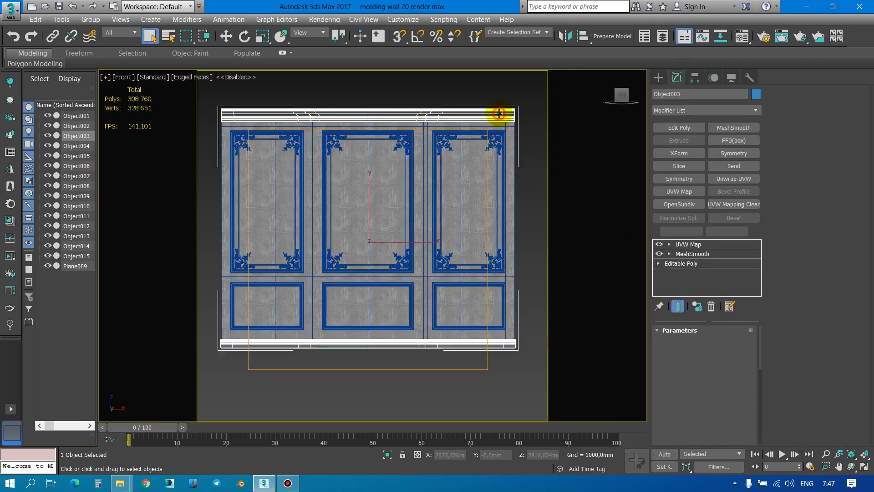
{"action": "left_click", "coordinate": [692, 254]}
{"action": "left_click", "coordinate": [710, 306]}
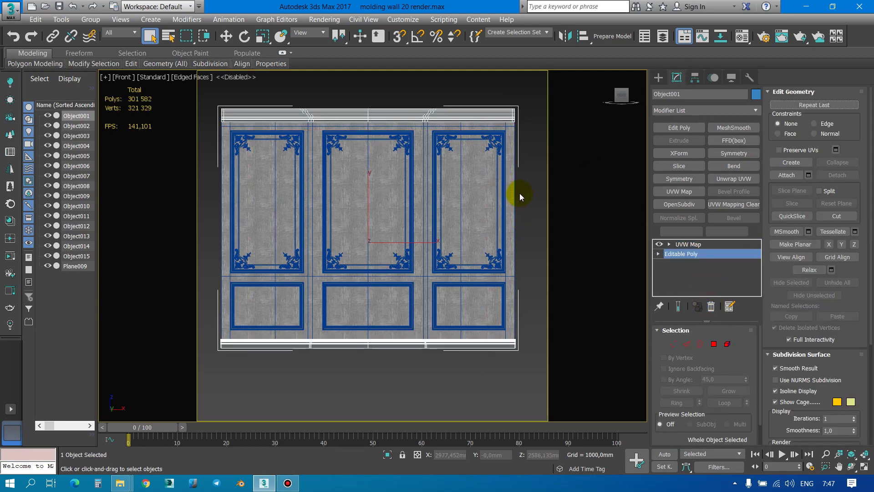
{"action": "key", "text": "ctrl+z"}
{"action": "key", "text": "ctrl+z"}
{"action": "key", "text": "ctrl+z"}
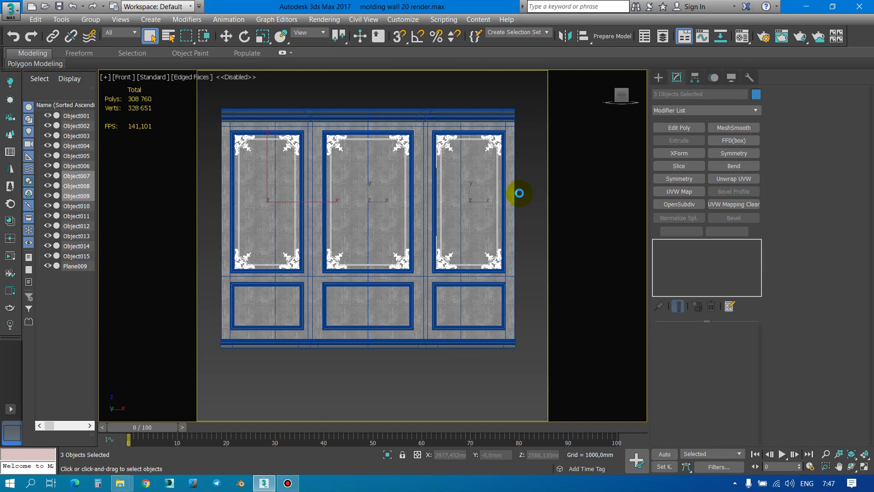
{"action": "key", "text": "ctrl+z"}
{"action": "left_click", "coordinate": [692, 244]}
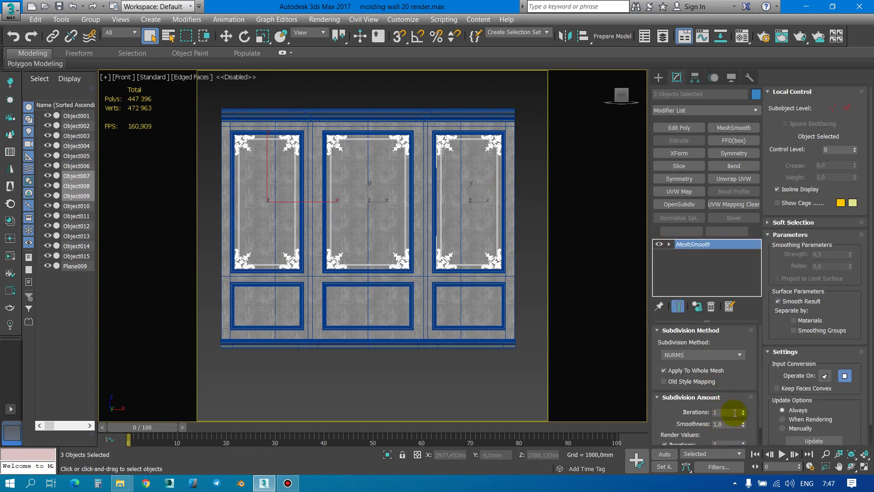
Step: Review the MeshSmooth settings on top molding Object001 and corner ornament Object014
{"action": "mouse_move", "coordinate": [328, 189]}
{"action": "middle_mouse_down"}
{"action": "mouse_move", "coordinate": [531, 186]}
{"action": "mouse_move", "coordinate": [510, 198]}
{"action": "mouse_move", "coordinate": [359, 211]}
{"action": "middle_mouse_up"}
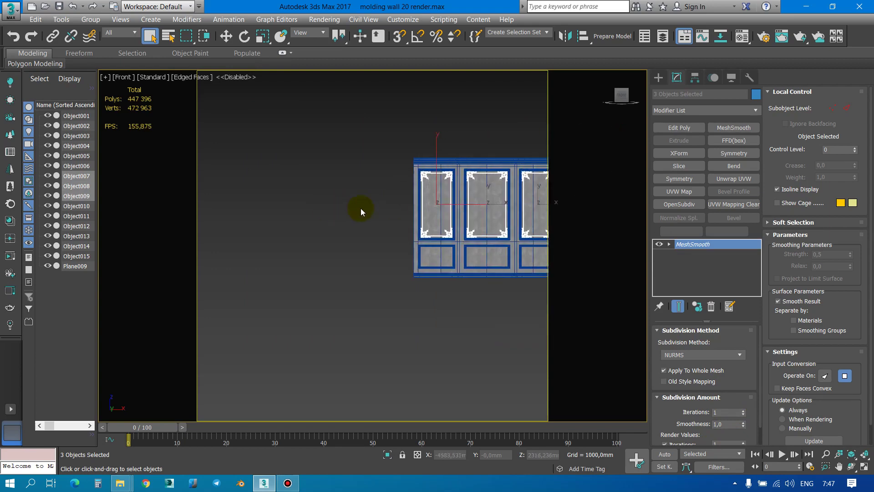
{"action": "scroll", "coordinate": [425, 195], "scroll_direction": "up", "scroll_amount": 5}
{"action": "middle_click_drag", "start_coordinate": [426, 195], "coordinate": [429, 113]}
{"action": "left_click", "coordinate": [431, 117]}
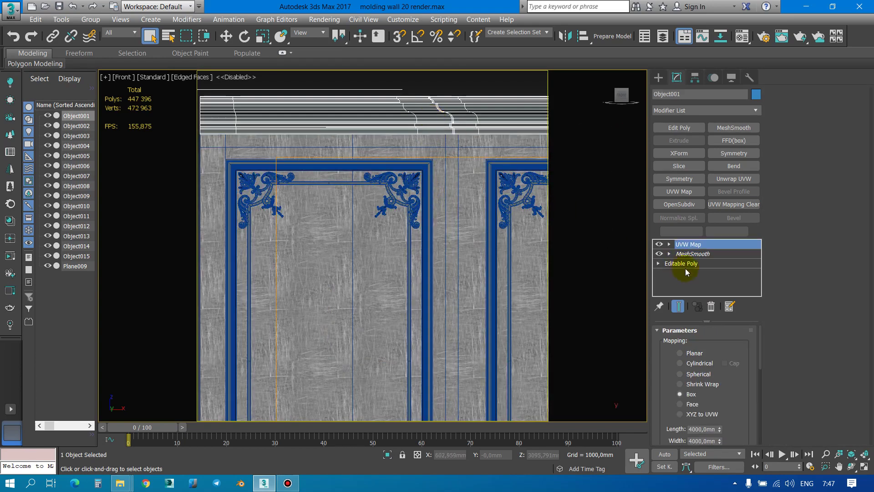
{"action": "left_click", "coordinate": [710, 253]}
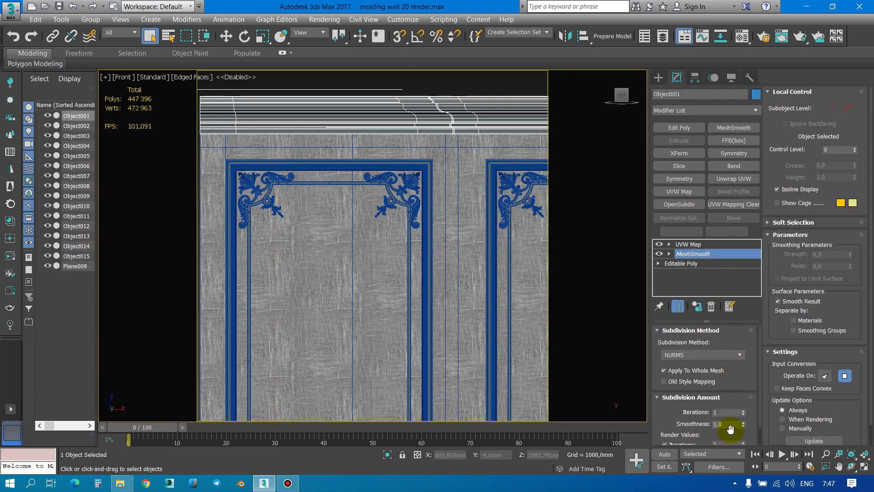
{"action": "scroll", "coordinate": [732, 350], "scroll_direction": "down", "scroll_amount": 1}
{"action": "scroll", "coordinate": [478, 220], "scroll_direction": "down", "scroll_amount": 1}
{"action": "scroll", "coordinate": [413, 236], "scroll_direction": "down", "scroll_amount": 5}
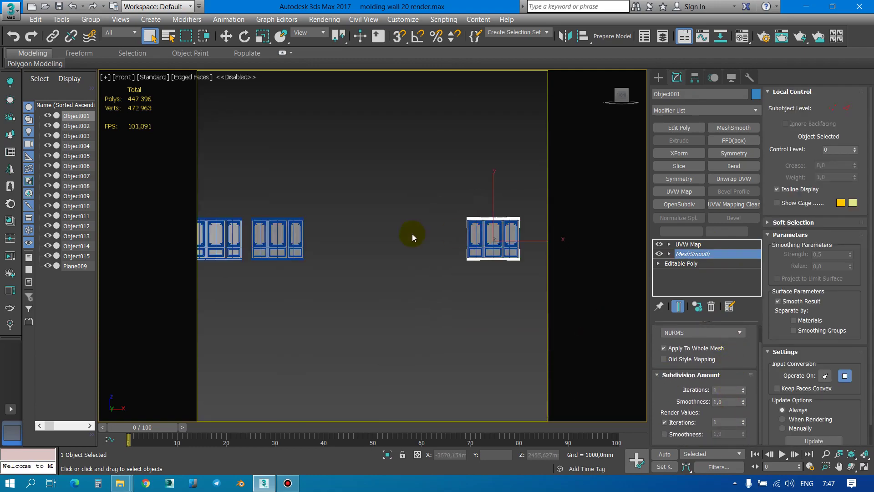
{"action": "scroll", "coordinate": [453, 234], "scroll_direction": "down", "scroll_amount": 3}
{"action": "scroll", "coordinate": [515, 204], "scroll_direction": "up", "scroll_amount": 10}
{"action": "left_click", "coordinate": [433, 217]}
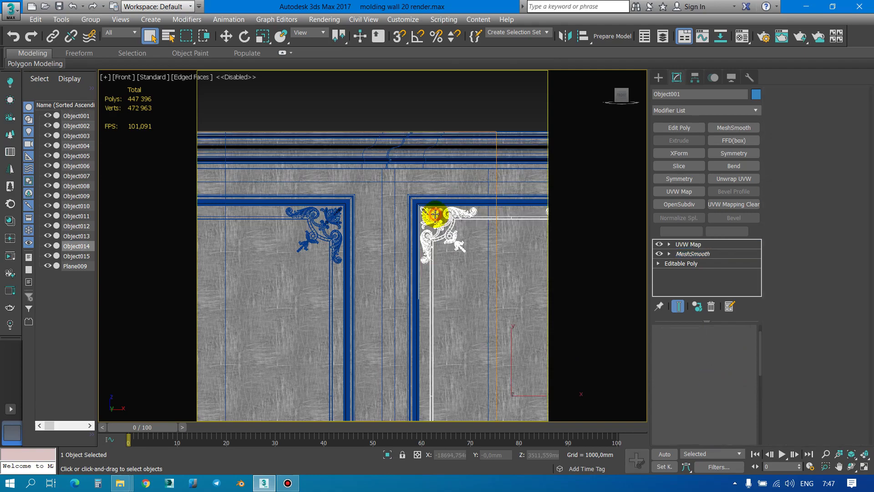
{"action": "left_click", "coordinate": [688, 244]}
{"action": "left_click", "coordinate": [694, 253]}
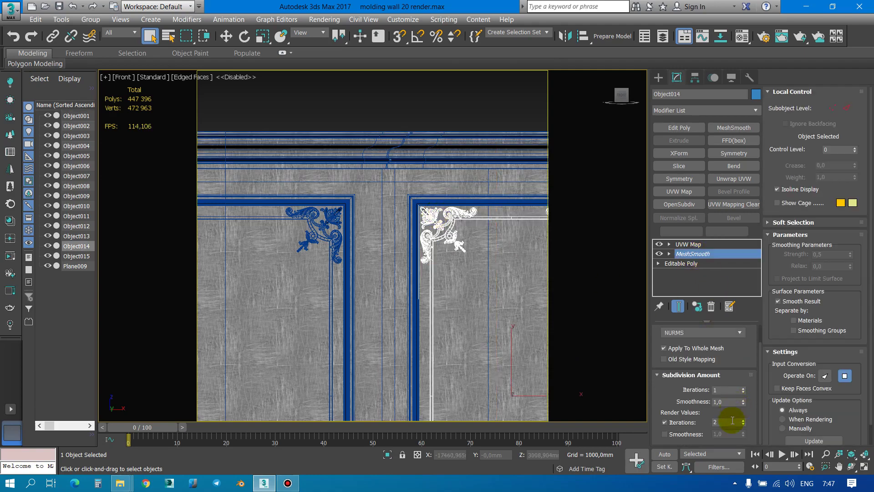
Step: Check Object010's MeshSmooth settings and reframe the view on the right panels
{"action": "left_click", "coordinate": [511, 137]}
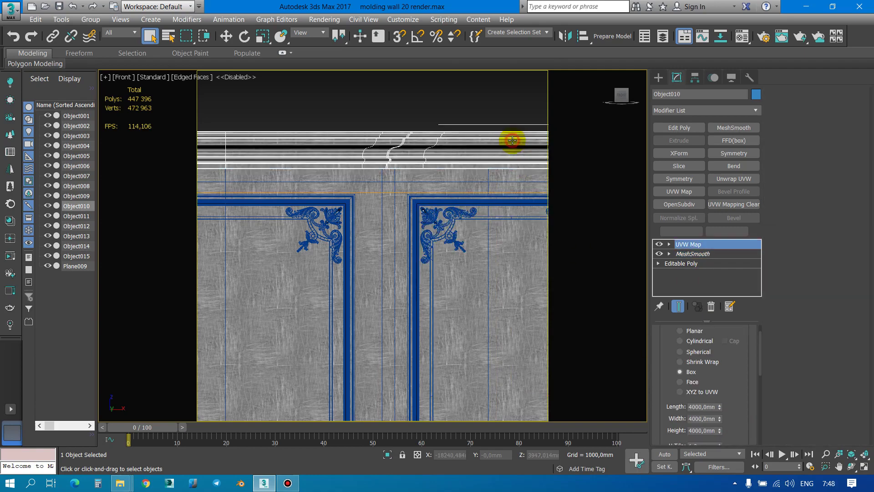
{"action": "scroll", "coordinate": [724, 397], "scroll_direction": "down", "scroll_amount": 1}
{"action": "left_click", "coordinate": [710, 254]}
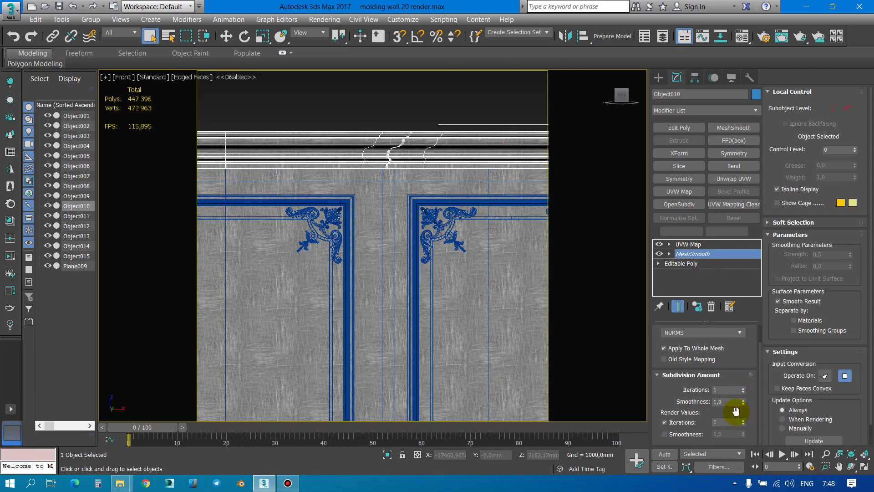
{"action": "key", "text": "z"}
{"action": "scroll", "coordinate": [334, 197], "scroll_direction": "up", "scroll_amount": 3}
{"action": "scroll", "coordinate": [318, 189], "scroll_direction": "down", "scroll_amount": 4}
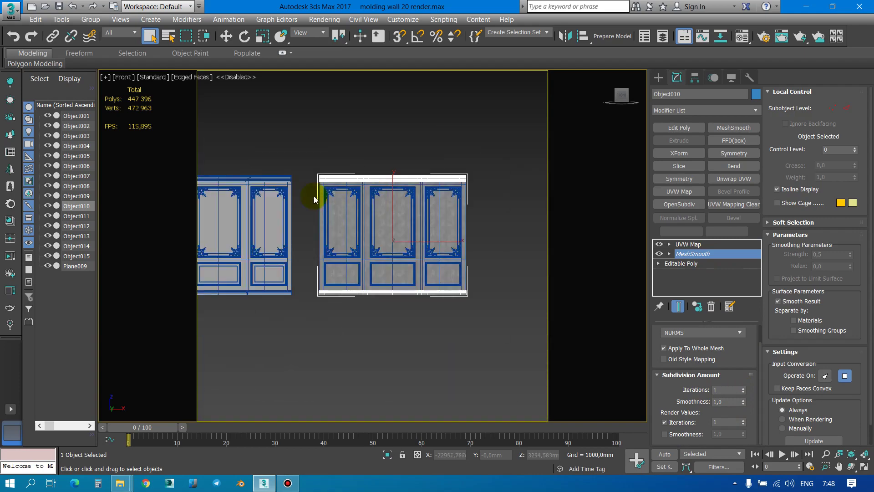
{"action": "scroll", "coordinate": [445, 195], "scroll_direction": "up", "scroll_amount": 4}
{"action": "key", "text": "ctrl+z"}
Step: Set Plane009's MeshSmooth render iterations to 1 and re-enable MeshSmooth on Object004
{"action": "left_click", "coordinate": [446, 200]}
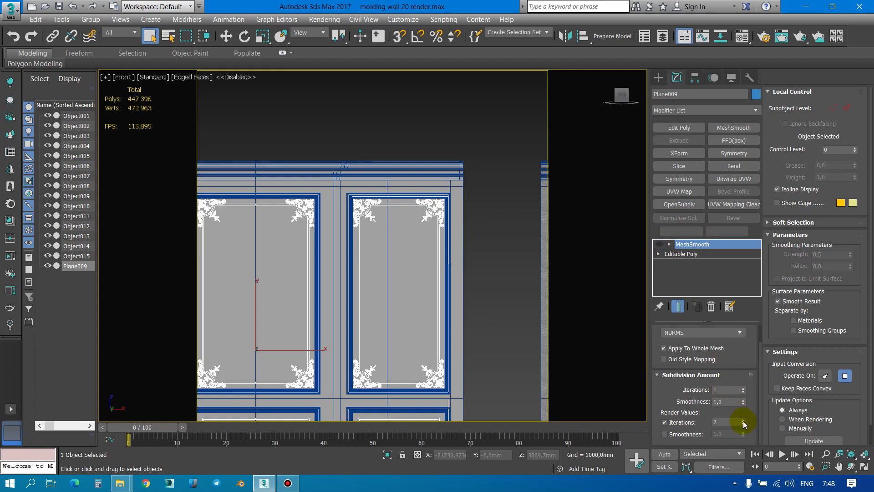
{"action": "left_click", "coordinate": [744, 425]}
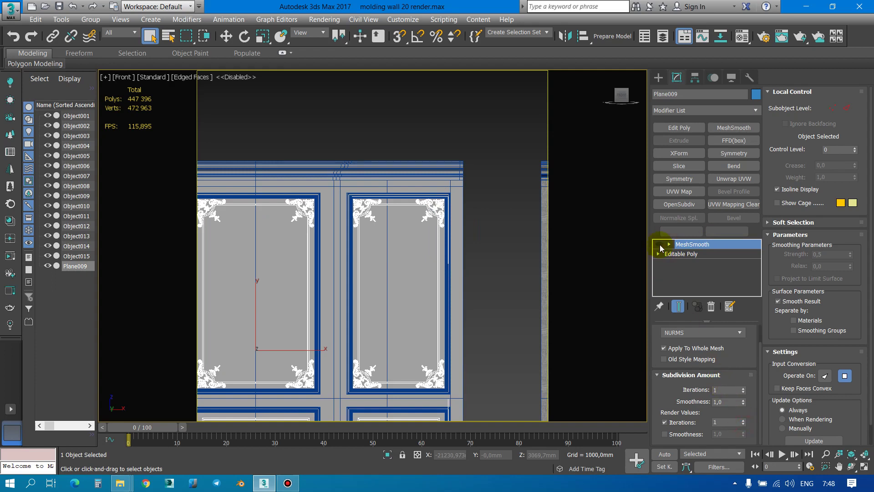
{"action": "left_click", "coordinate": [431, 171]}
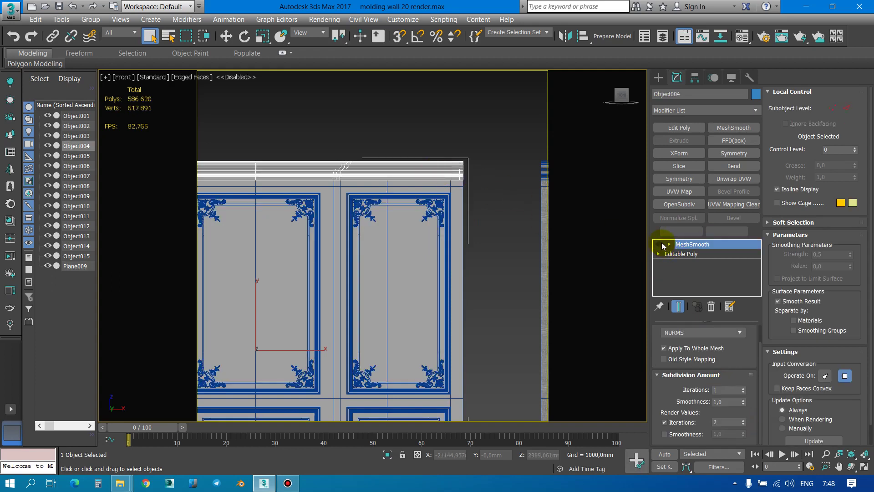
{"action": "left_click", "coordinate": [660, 245]}
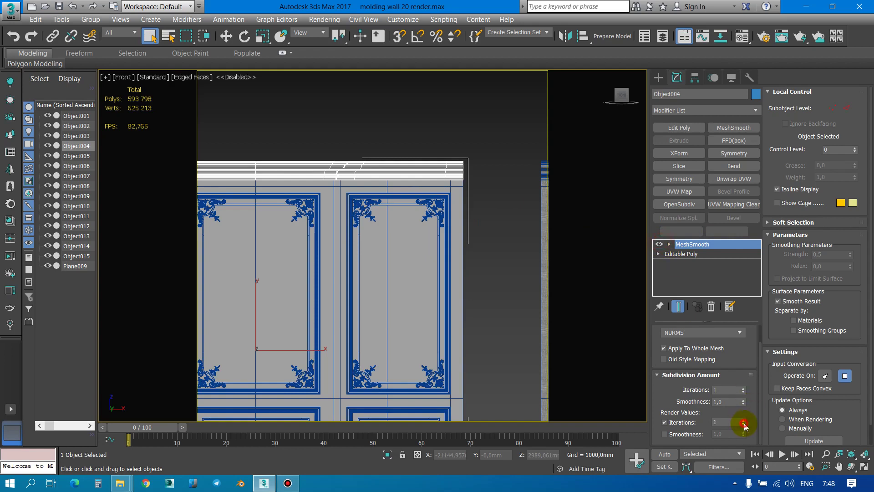
{"action": "left_click", "coordinate": [358, 211]}
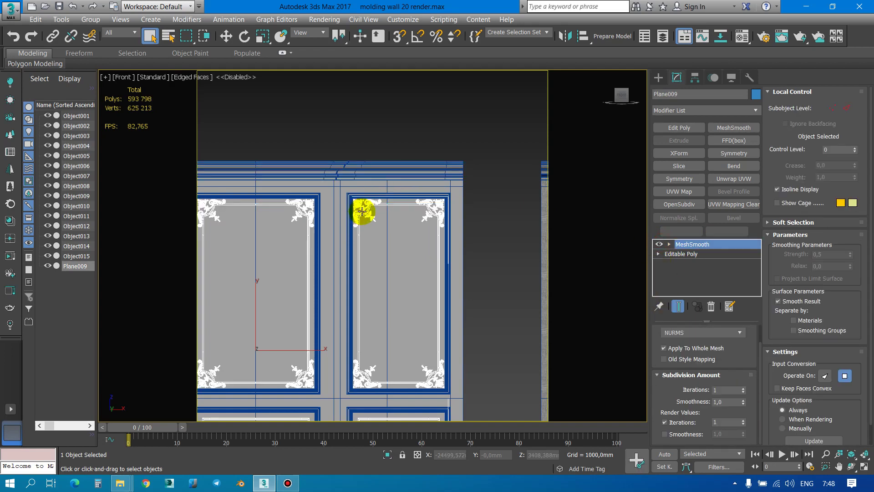
{"action": "scroll", "coordinate": [368, 212], "scroll_direction": "down", "scroll_amount": 5}
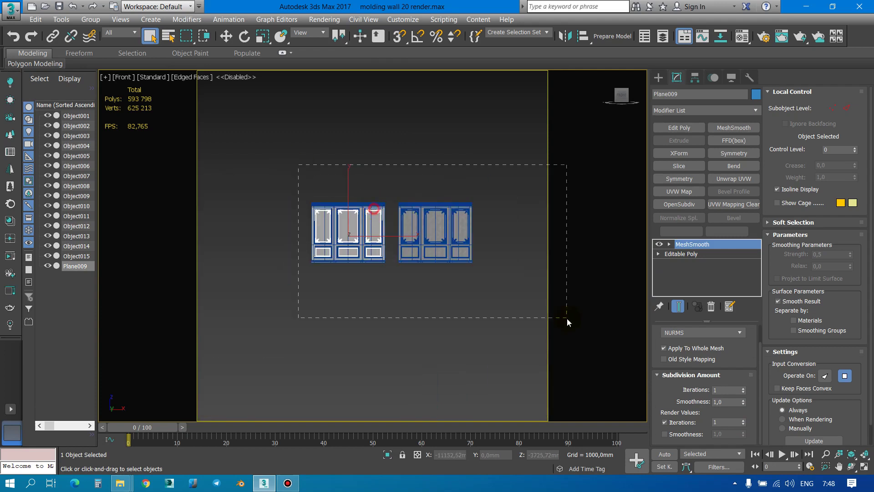
Step: Select both wall panel groups and shift them left in the front view
{"action": "left_click_drag", "start_coordinate": [568, 322], "coordinate": [494, 297]}
{"action": "key", "text": "w"}
{"action": "scroll", "coordinate": [420, 230], "scroll_direction": "down", "scroll_amount": 4}
{"action": "scroll", "coordinate": [390, 216], "scroll_direction": "up", "scroll_amount": 3}
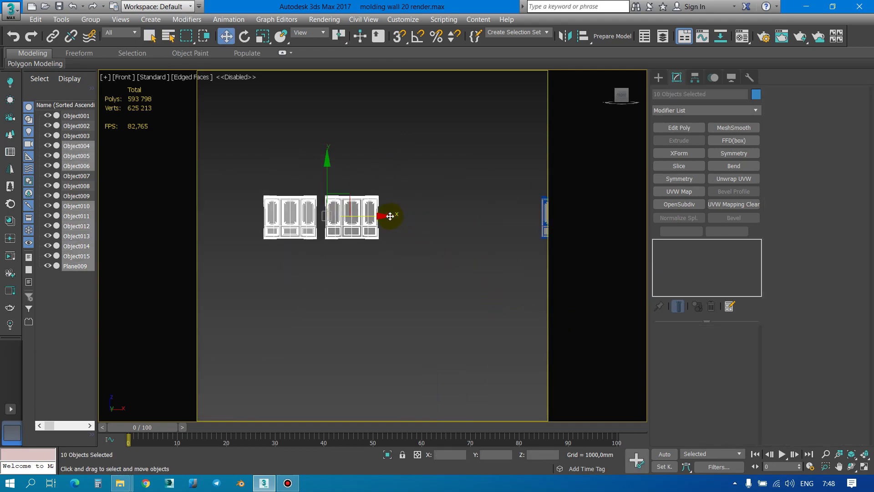
{"action": "middle_click_drag", "start_coordinate": [390, 216], "coordinate": [542, 228]}
{"action": "scroll", "coordinate": [489, 221], "scroll_direction": "up", "scroll_amount": 4}
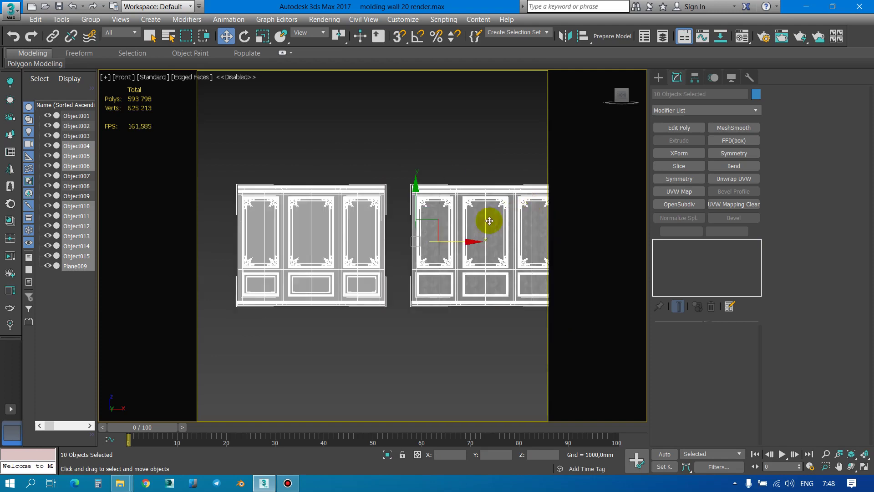
{"action": "left_click_drag", "start_coordinate": [489, 220], "coordinate": [332, 201], "text": "shift"}
Step: In Top view, select all 16 panel objects, nudge them right toward centre, then launch Prepare Model
{"action": "key", "text": "p"}
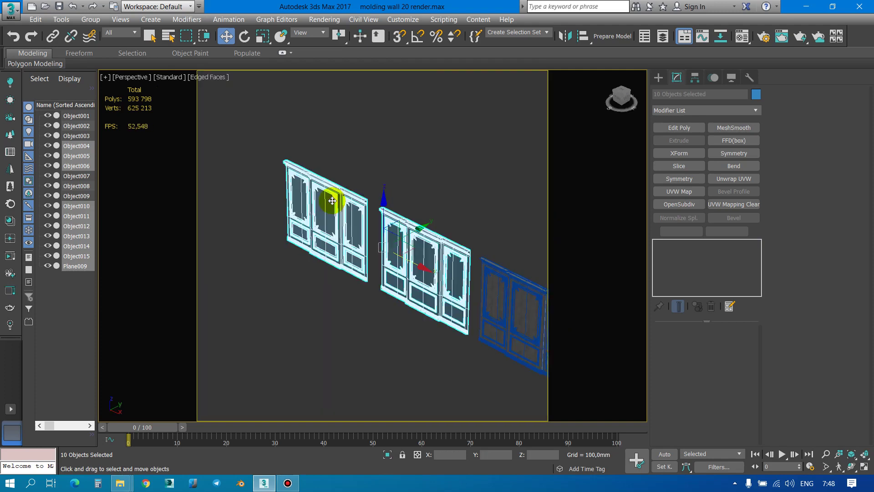
{"action": "scroll", "coordinate": [341, 198], "scroll_direction": "down", "scroll_amount": 3}
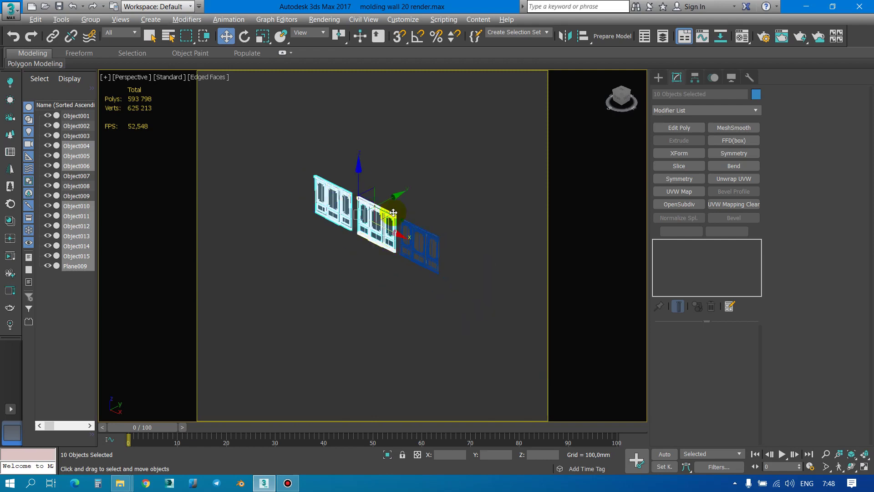
{"action": "middle_click_drag", "start_coordinate": [390, 205], "coordinate": [423, 225], "text": "alt"}
{"action": "key", "text": "t"}
{"action": "scroll", "coordinate": [417, 225], "scroll_direction": "down", "scroll_amount": 3}
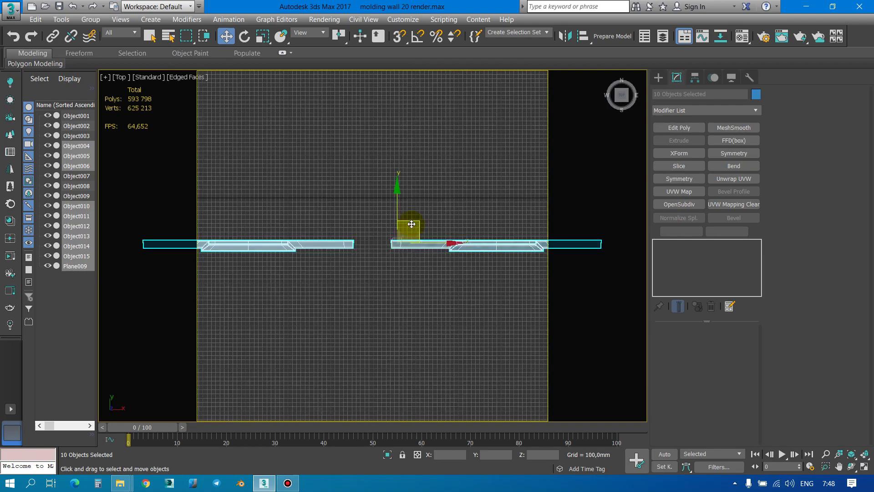
{"action": "scroll", "coordinate": [411, 227], "scroll_direction": "down", "scroll_amount": 2}
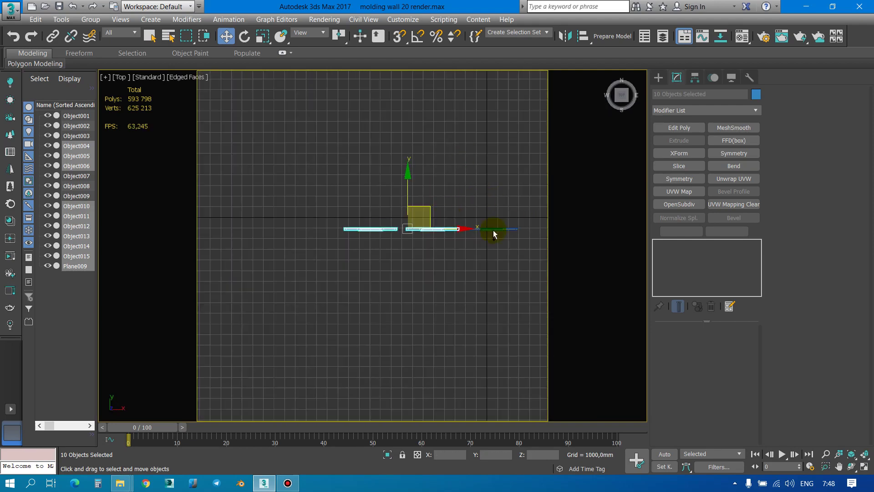
{"action": "left_click_drag", "start_coordinate": [493, 231], "coordinate": [330, 191]}
{"action": "left_click_drag", "start_coordinate": [450, 204], "coordinate": [500, 200]}
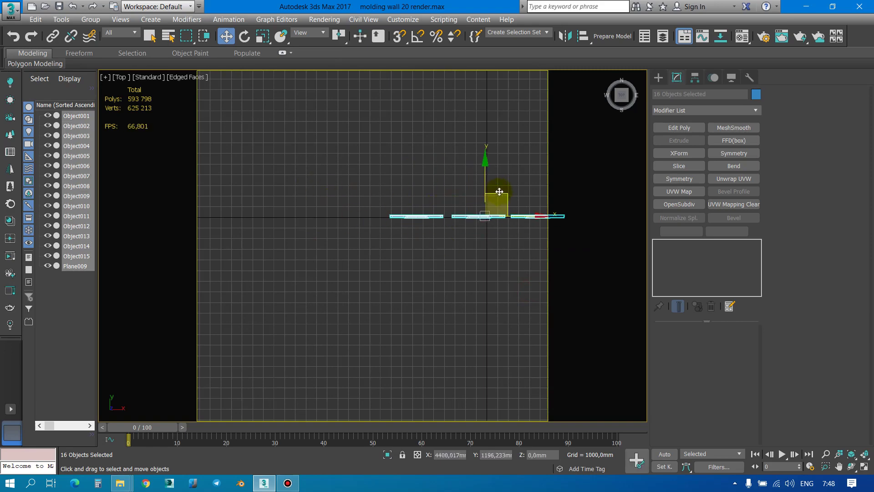
{"action": "scroll", "coordinate": [501, 197], "scroll_direction": "up", "scroll_amount": 3}
{"action": "key", "text": "p"}
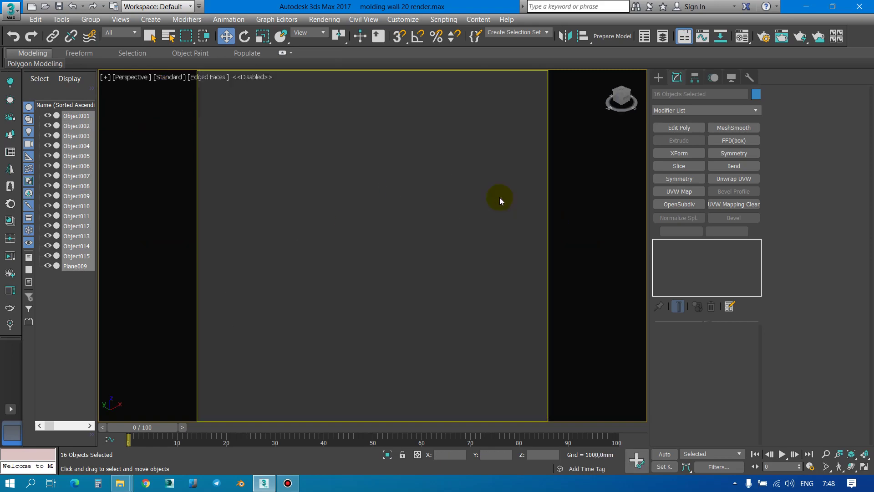
{"action": "mouse_move", "coordinate": [499, 198]}
{"action": "middle_mouse_down", "text": "alt"}
{"action": "mouse_move", "coordinate": [430, 248]}
{"action": "mouse_move", "coordinate": [414, 223]}
{"action": "mouse_move", "coordinate": [408, 246]}
{"action": "middle_mouse_up", "text": "alt"}
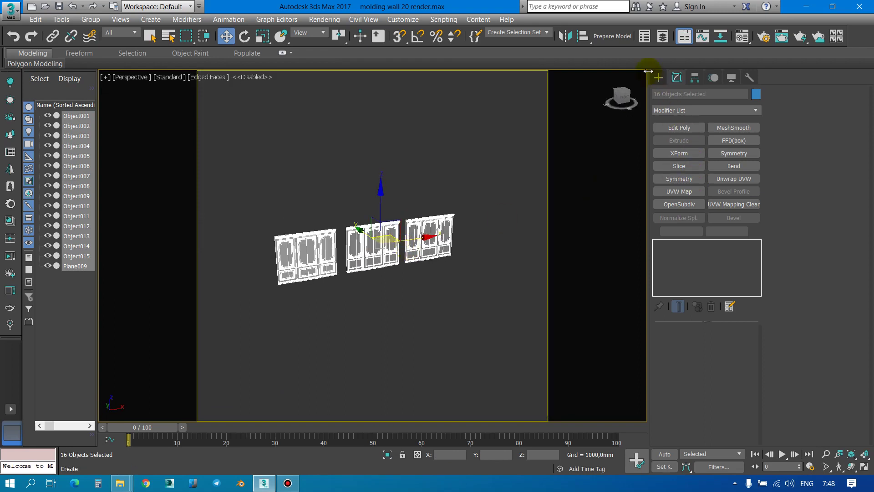
{"action": "left_click", "coordinate": [616, 36]}
Step: Name the model Wall_molding_20hipoly, reset XForm, pivot at bottom, centred in the scene
{"action": "left_click", "coordinate": [656, 78]}
{"action": "type", "text": "Wall_molding_20hipoly"}
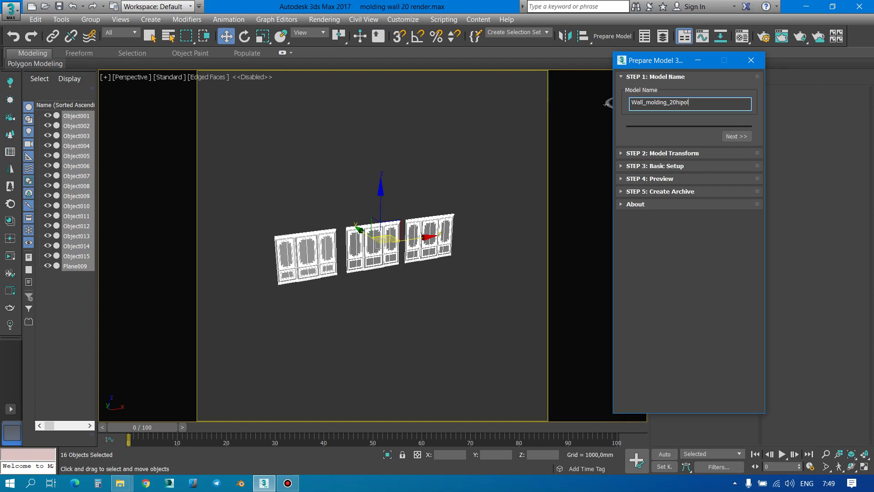
{"action": "left_click", "coordinate": [736, 136]}
{"action": "left_click", "coordinate": [660, 115]}
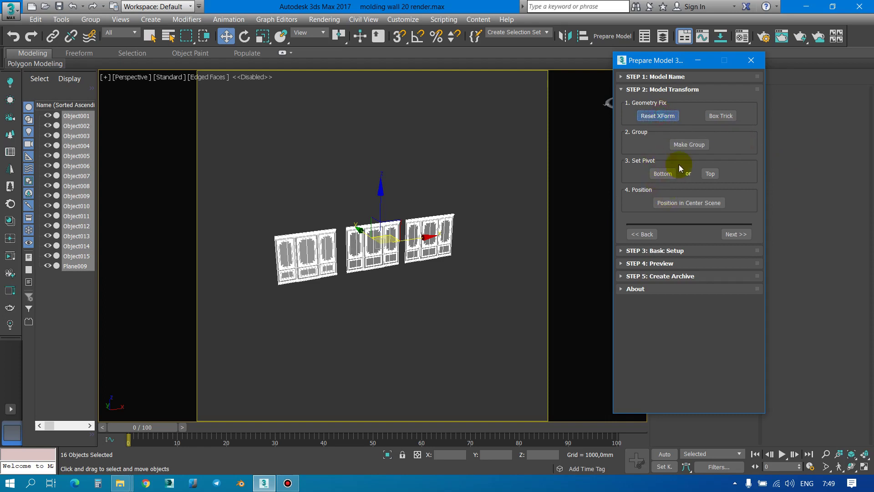
{"action": "left_click", "coordinate": [660, 114]}
{"action": "left_click", "coordinate": [694, 203]}
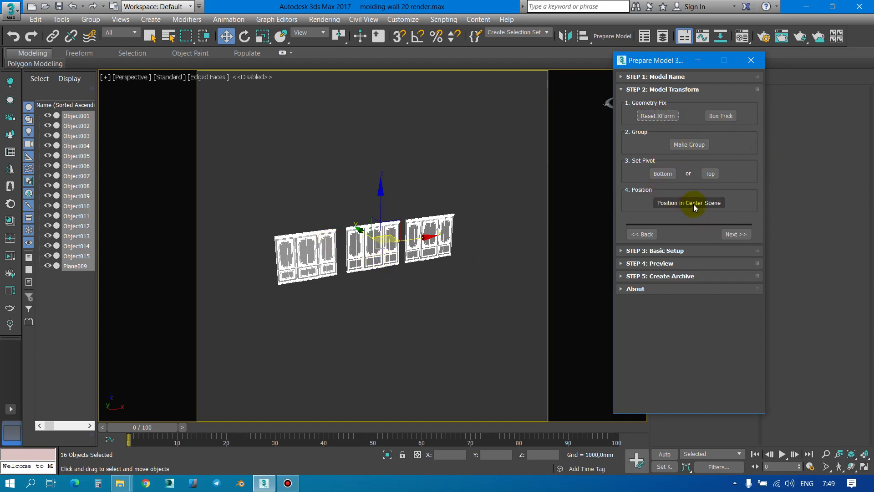
Step: Pass through Basic Setup, Preview and Create Archive, then save the model package
{"action": "left_click", "coordinate": [737, 234]}
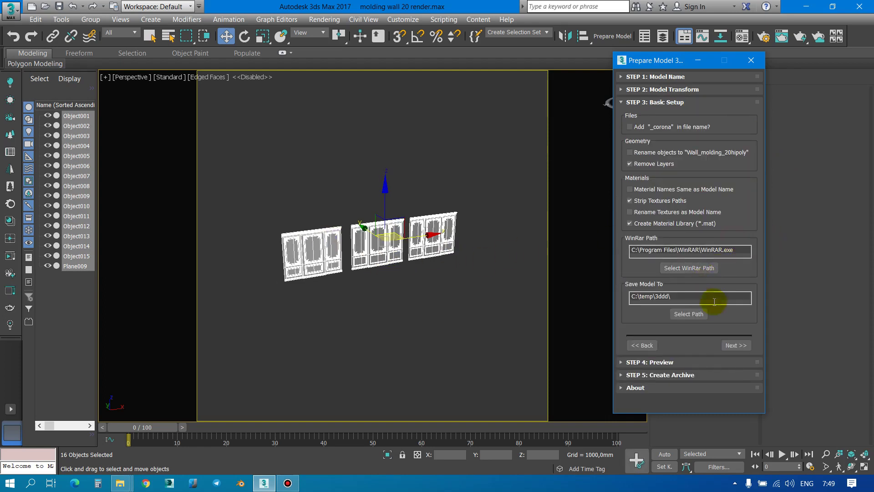
{"action": "left_click", "coordinate": [736, 346]}
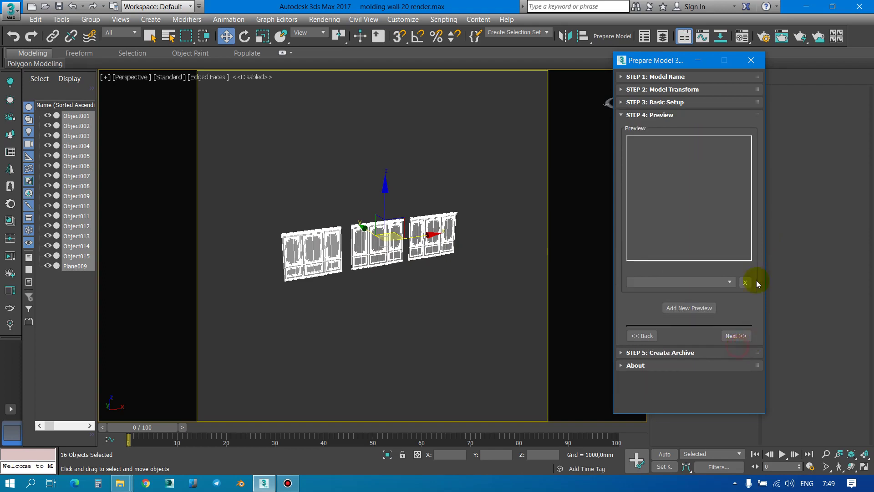
{"action": "left_click", "coordinate": [734, 336]}
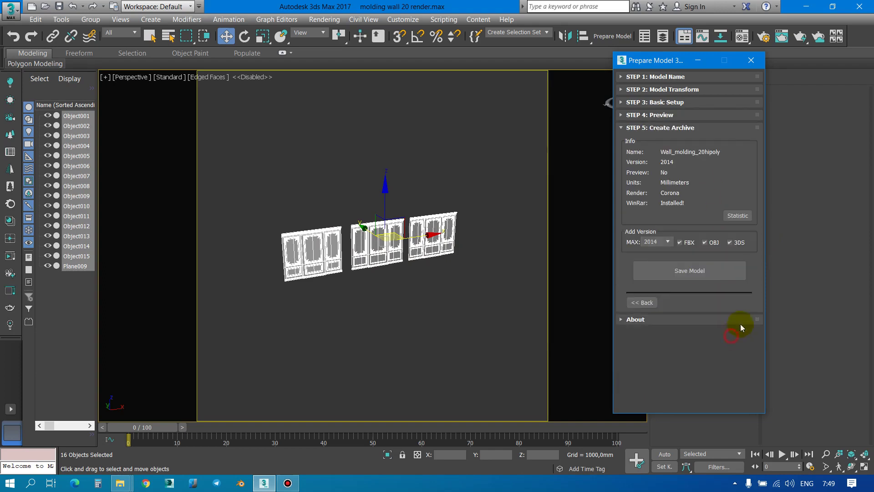
{"action": "left_click", "coordinate": [692, 272]}
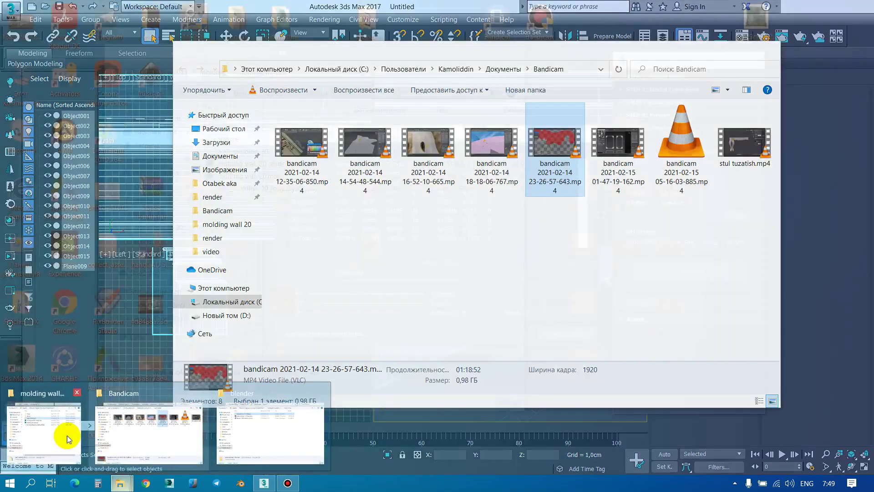
Step: Check the molding wall 20 texture folder, confirm the export info, and bring up temp 3ddd
{"action": "mouse_move", "coordinate": [119, 483]}
{"action": "left_click", "coordinate": [68, 428]}
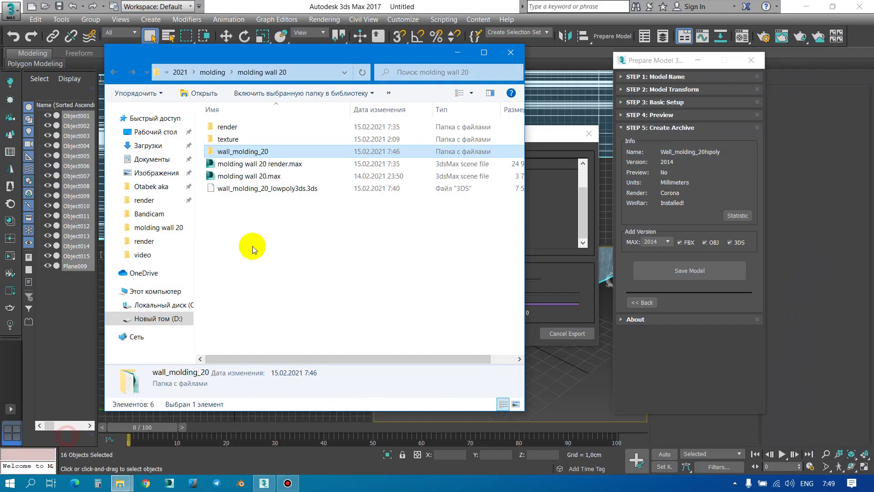
{"action": "double_click", "coordinate": [249, 138]}
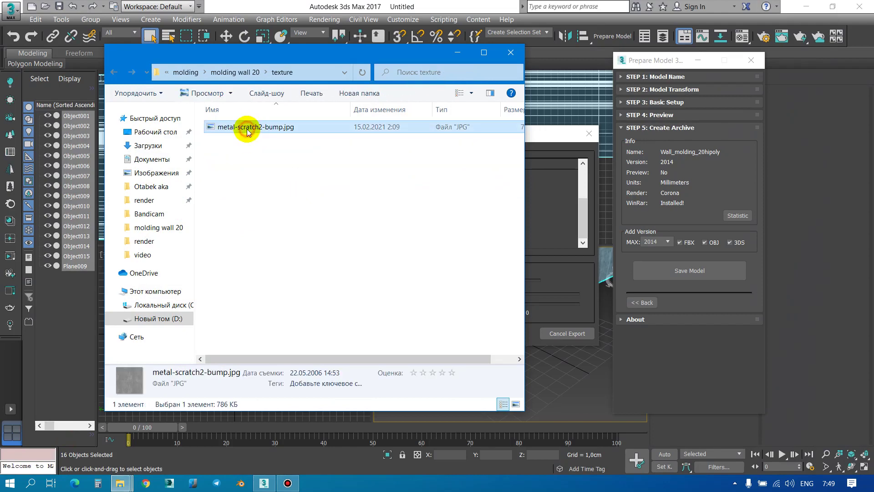
{"action": "left_click", "coordinate": [235, 72]}
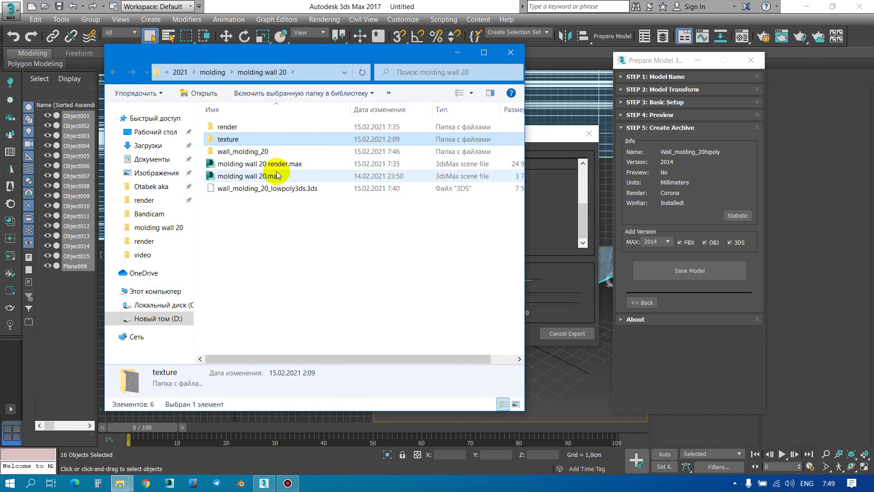
{"action": "left_click_drag", "start_coordinate": [391, 53], "coordinate": [276, 46]}
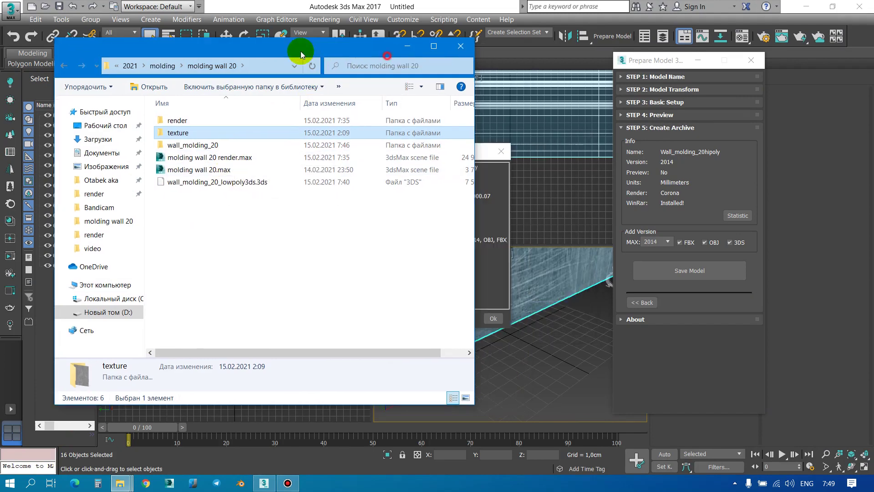
{"action": "left_click", "coordinate": [502, 152]}
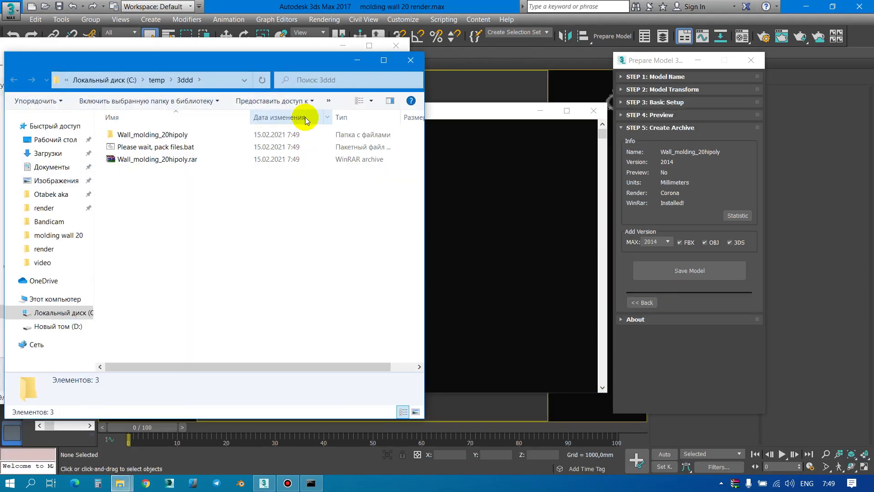
{"action": "left_click_drag", "start_coordinate": [289, 46], "coordinate": [685, 46]}
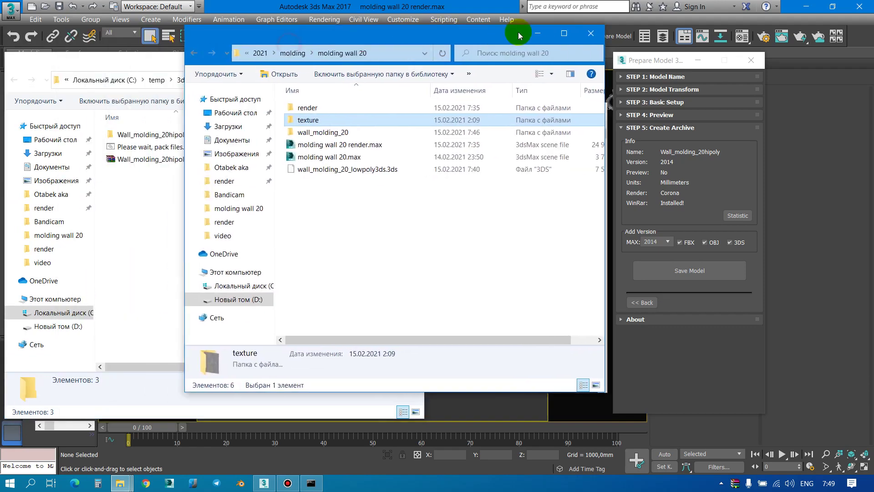
{"action": "left_click_drag", "start_coordinate": [217, 58], "coordinate": [230, 43]}
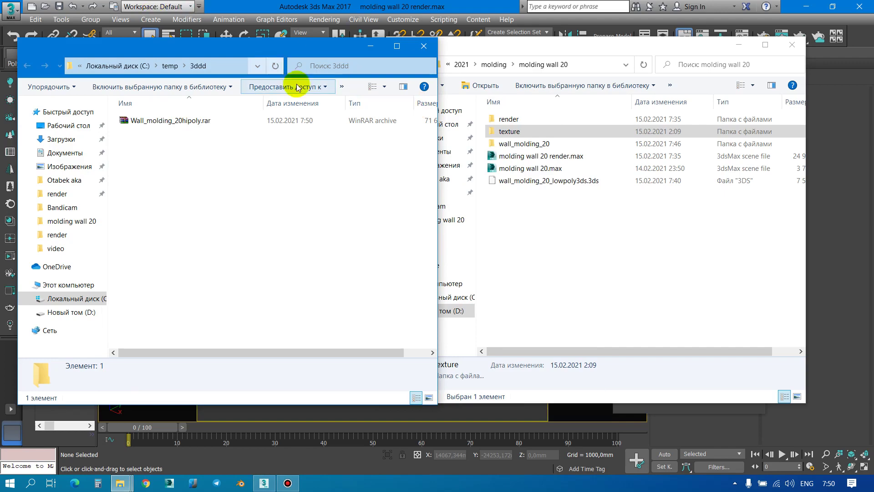
Step: Move Wall_molding_20hipoly.rar into the molding wall 20 folder and close the emptied output window
{"action": "left_click_drag", "start_coordinate": [282, 45], "coordinate": [276, 100]}
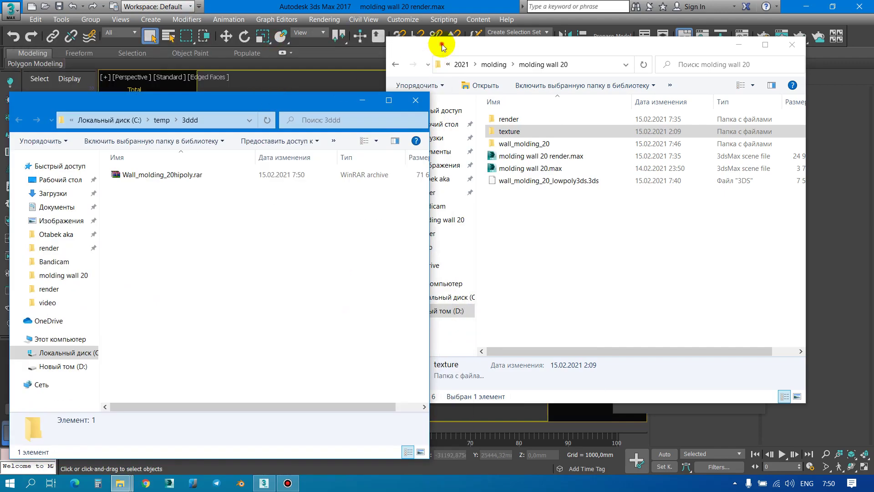
{"action": "left_click_drag", "start_coordinate": [440, 43], "coordinate": [445, 82]}
{"action": "left_click", "coordinate": [200, 173]}
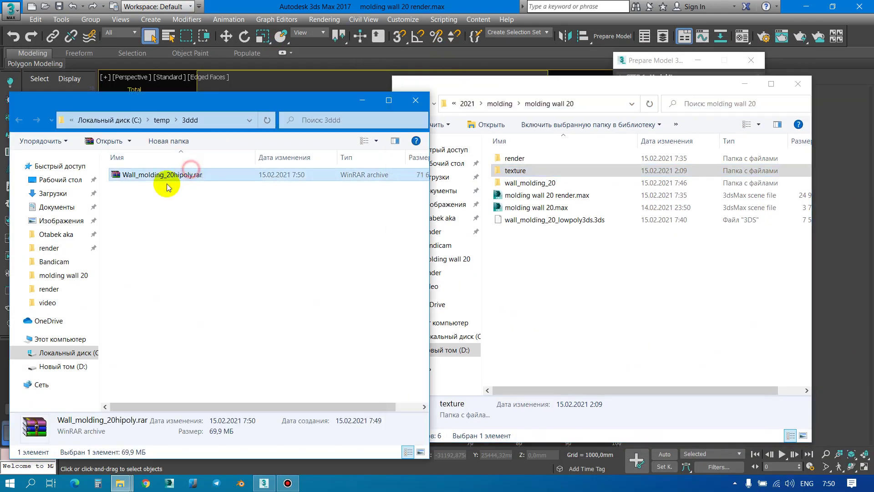
{"action": "mouse_move", "coordinate": [176, 177]}
{"action": "left_mouse_down"}
{"action": "mouse_move", "coordinate": [577, 276]}
{"action": "mouse_move", "coordinate": [567, 311]}
{"action": "left_mouse_up"}
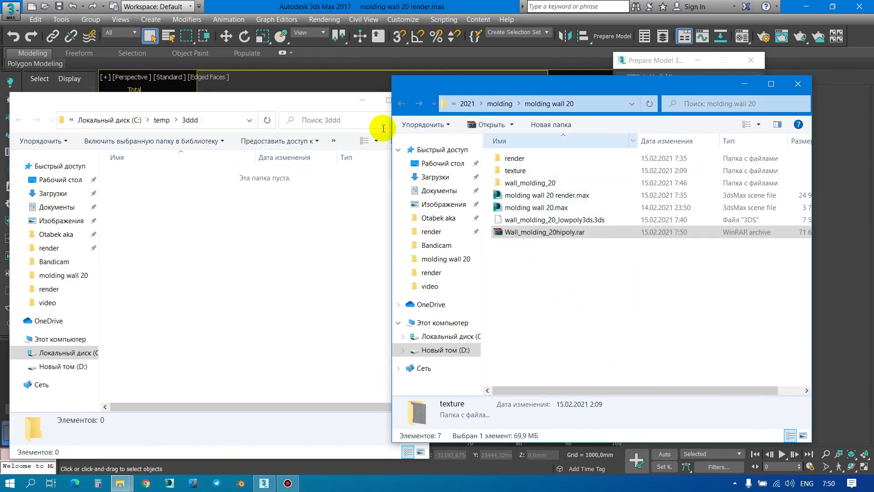
{"action": "left_click", "coordinate": [327, 108]}
{"action": "left_click", "coordinate": [411, 102]}
{"action": "left_click_drag", "start_coordinate": [410, 84], "coordinate": [200, 70]}
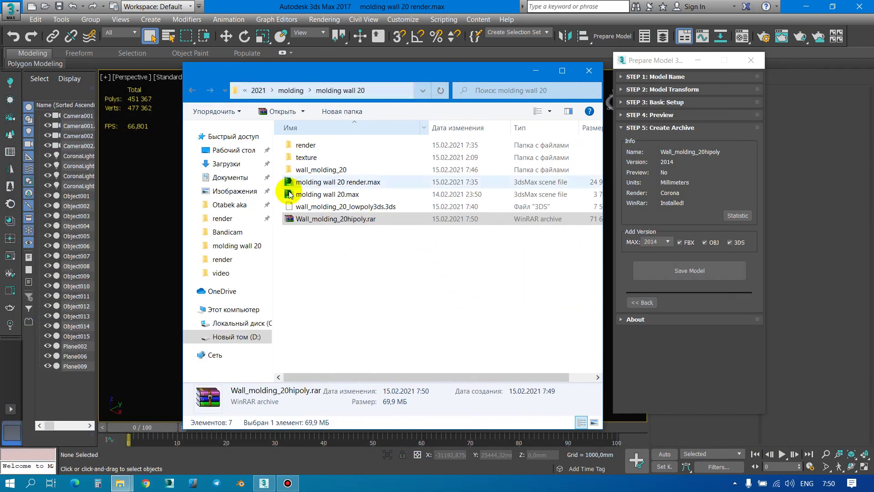
Step: Extract the archive to its own folder, check maps, and drop the .max scene into 3ds Max
{"action": "right_click", "coordinate": [319, 221]}
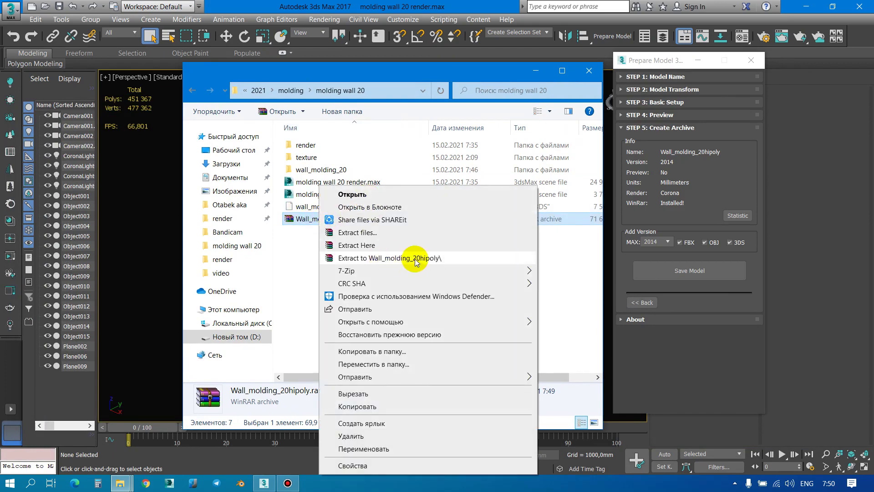
{"action": "left_click", "coordinate": [415, 258]}
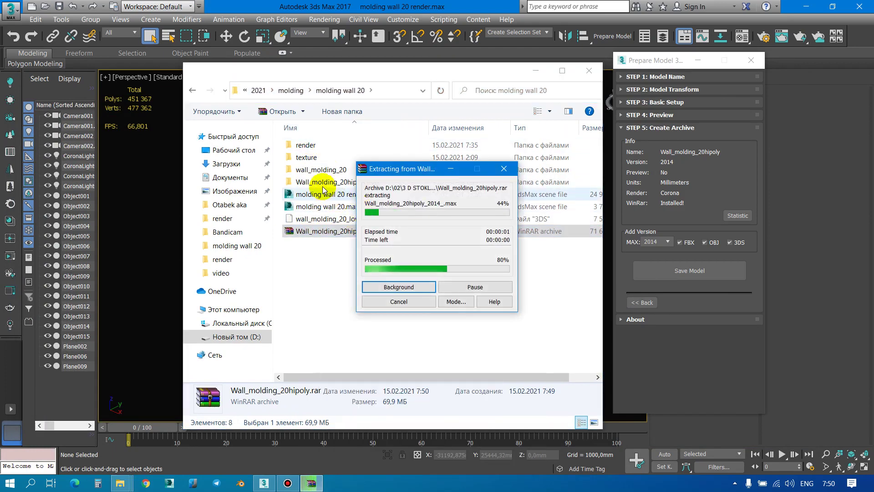
{"action": "left_click", "coordinate": [323, 185]}
{"action": "double_click", "coordinate": [324, 185]}
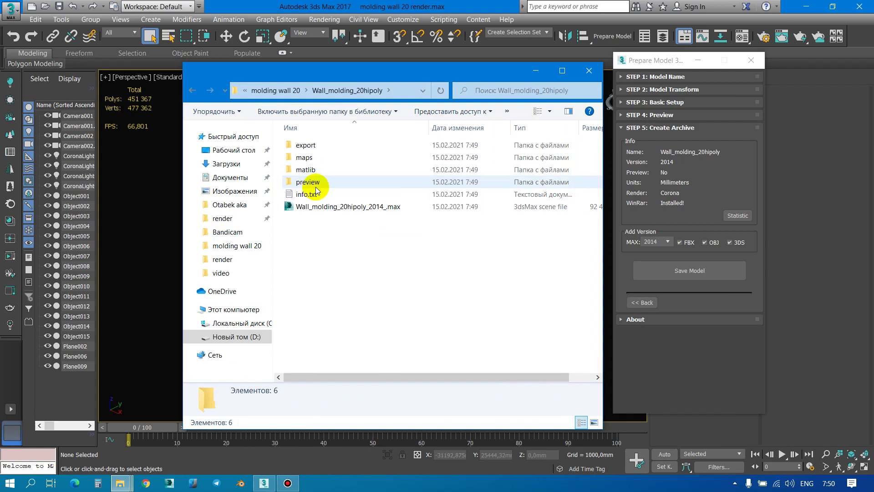
{"action": "double_click", "coordinate": [325, 159]}
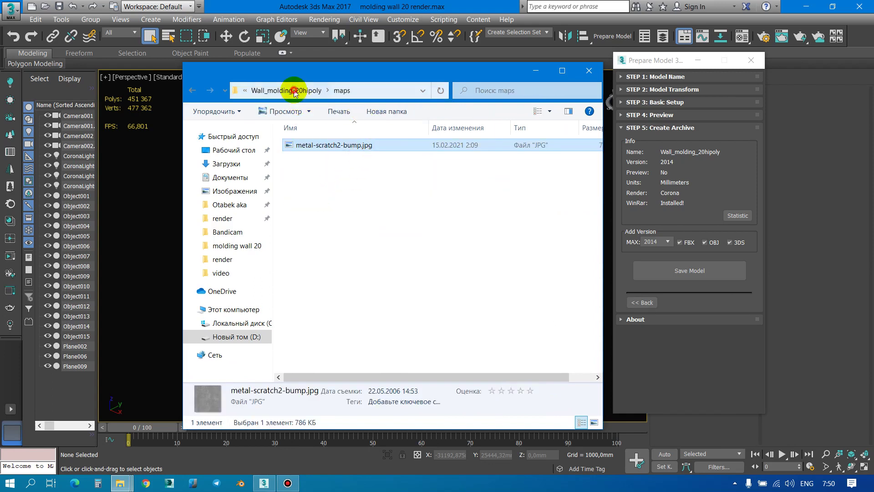
{"action": "left_click", "coordinate": [289, 90]}
{"action": "left_click", "coordinate": [351, 210]}
{"action": "left_click_drag", "start_coordinate": [389, 212], "coordinate": [177, 188]}
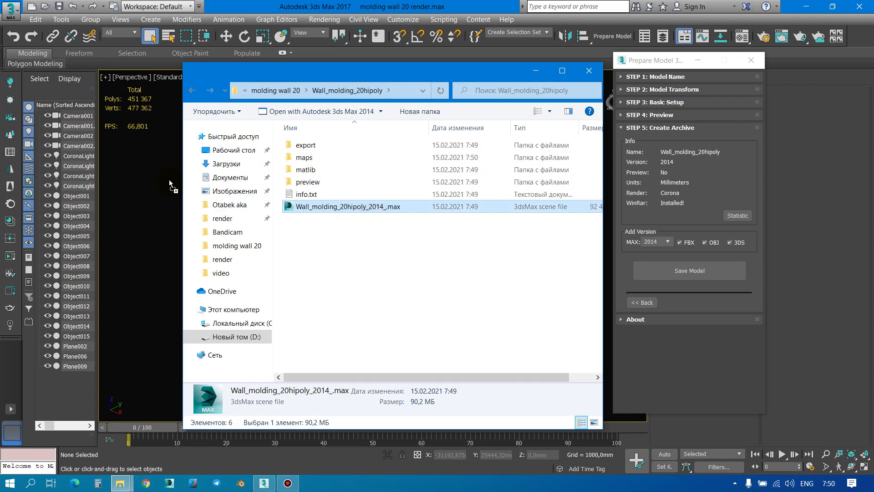
{"action": "left_click", "coordinate": [177, 187]}
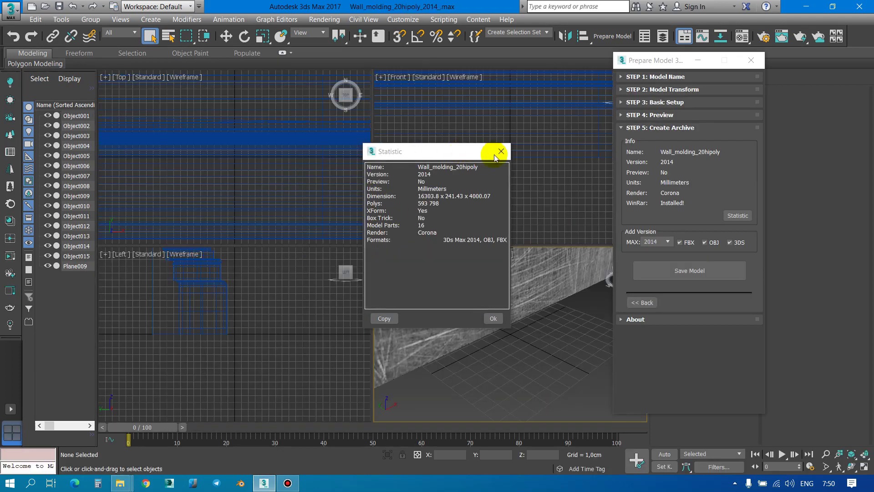
Step: Close Statistics and Prepare Model, zoom all views to fit, and shade the left view
{"action": "left_click", "coordinate": [501, 152]}
{"action": "left_click", "coordinate": [753, 64]}
{"action": "left_click", "coordinate": [476, 292]}
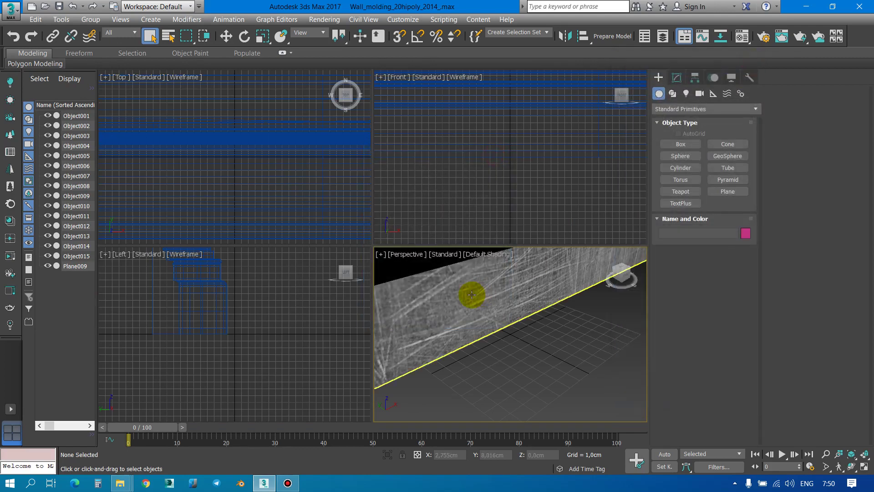
{"action": "key", "text": "ctrl+shift+z"}
{"action": "left_click", "coordinate": [329, 263]}
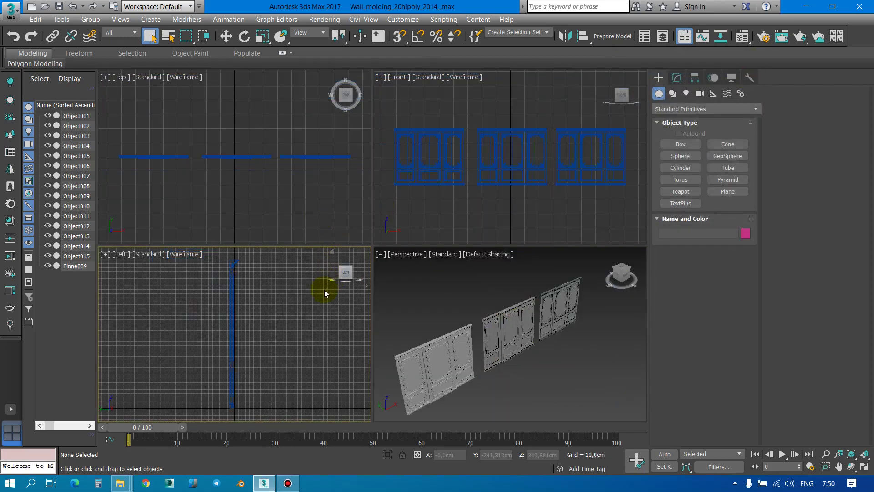
{"action": "key", "text": "F3"}
Step: Shade the top and front views, hide grids, show polygon statistics, and frame the perspective view
{"action": "left_click", "coordinate": [303, 187]}
{"action": "key", "text": "F3"}
{"action": "left_click", "coordinate": [439, 186]}
{"action": "key", "text": "F3"}
{"action": "key", "text": "g"}
{"action": "right_click", "coordinate": [305, 195]}
{"action": "key", "text": "g"}
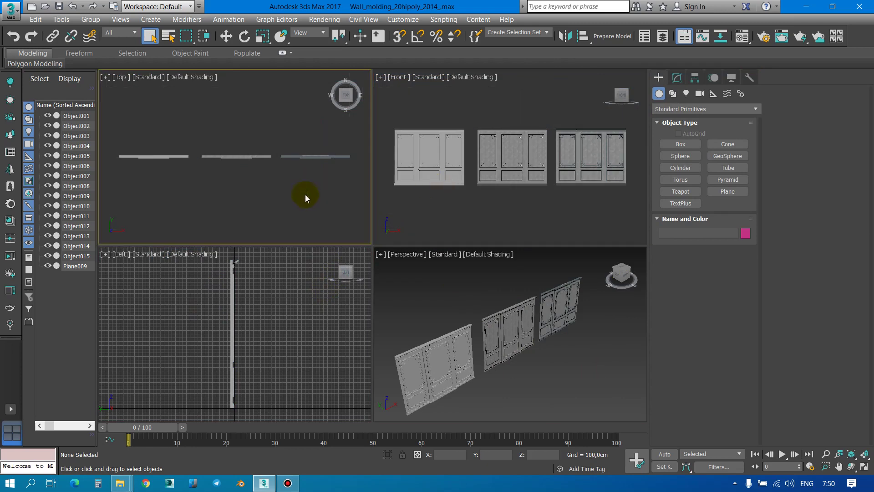
{"action": "right_click", "coordinate": [355, 274]}
{"action": "key", "text": "g"}
{"action": "right_click", "coordinate": [438, 301]}
{"action": "key", "text": "7"}
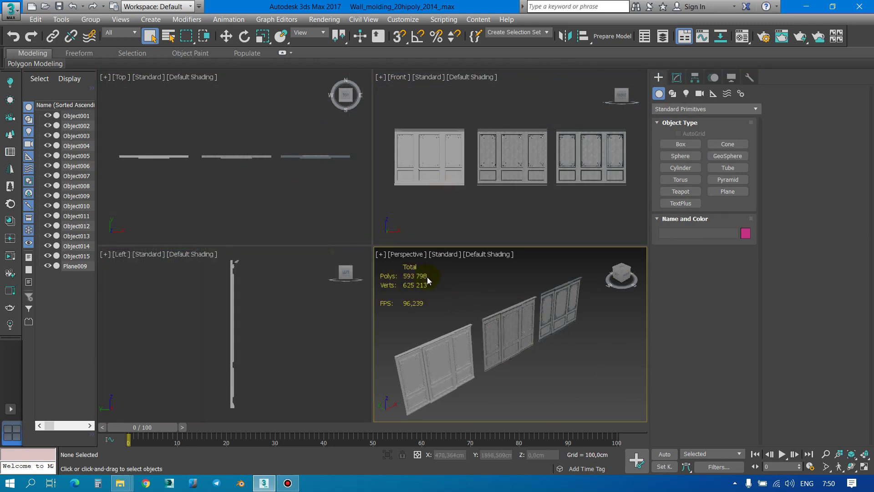
{"action": "middle_click_drag", "start_coordinate": [458, 314], "coordinate": [441, 345], "text": "alt"}
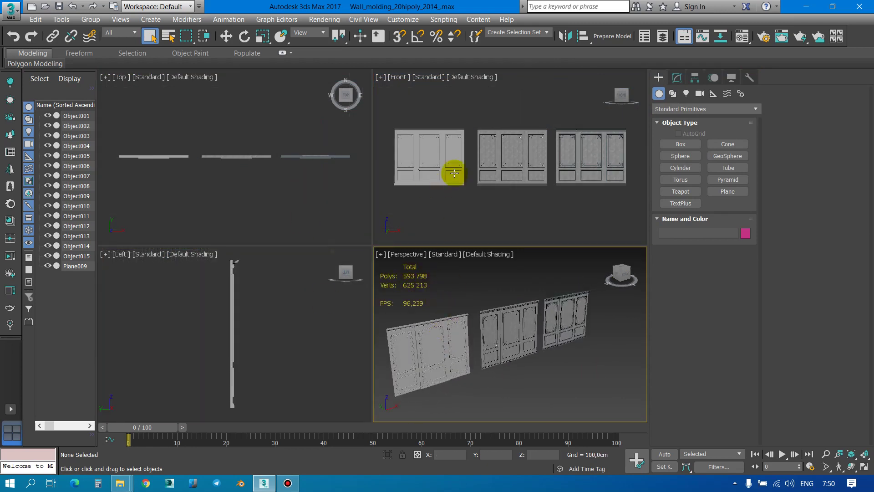
{"action": "scroll", "coordinate": [460, 186], "scroll_direction": "up", "scroll_amount": 5}
{"action": "scroll", "coordinate": [449, 187], "scroll_direction": "up", "scroll_amount": 5}
Step: Show edged faces in the front view and zoom in to inspect the panels
{"action": "right_click", "coordinate": [448, 187]}
{"action": "key", "text": "F4"}
{"action": "scroll", "coordinate": [451, 187], "scroll_direction": "down", "scroll_amount": 3}
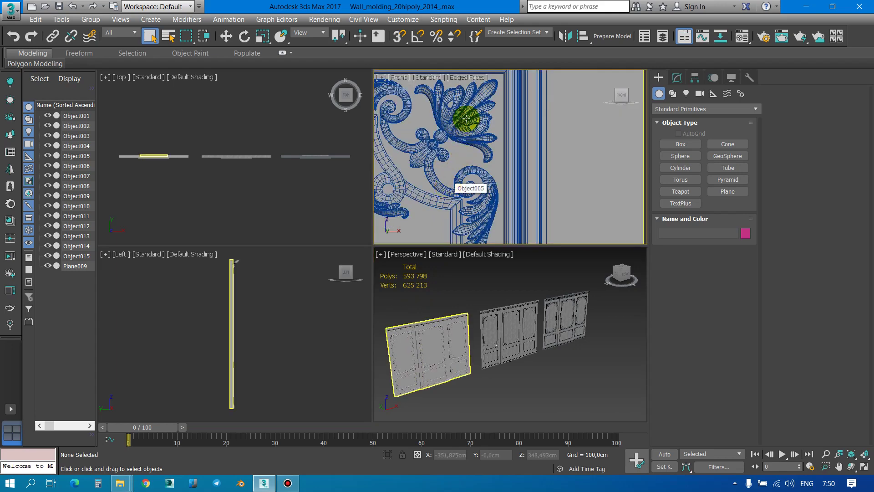
{"action": "scroll", "coordinate": [455, 186], "scroll_direction": "up", "scroll_amount": 3}
{"action": "scroll", "coordinate": [462, 187], "scroll_direction": "down", "scroll_amount": 3}
{"action": "scroll", "coordinate": [462, 188], "scroll_direction": "up", "scroll_amount": 3}
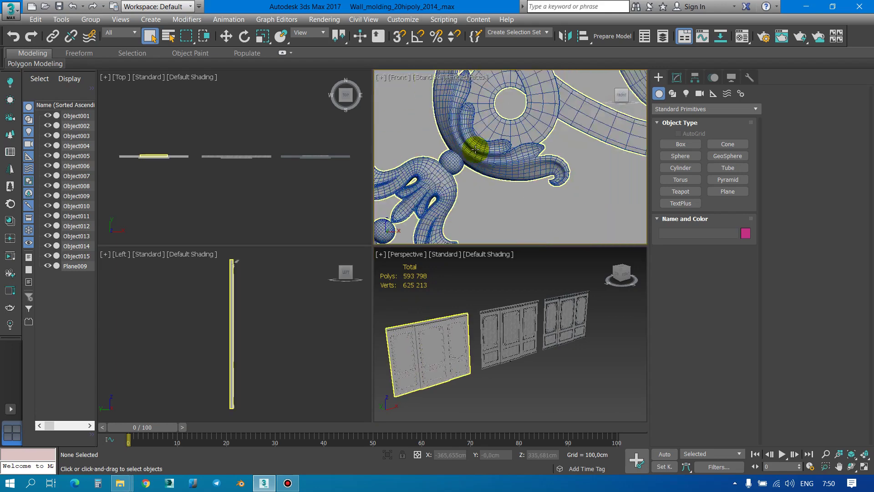
{"action": "scroll", "coordinate": [460, 182], "scroll_direction": "down", "scroll_amount": 5}
{"action": "scroll", "coordinate": [458, 161], "scroll_direction": "up", "scroll_amount": 2}
{"action": "scroll", "coordinate": [460, 161], "scroll_direction": "down", "scroll_amount": 3}
{"action": "scroll", "coordinate": [485, 161], "scroll_direction": "down", "scroll_amount": 2}
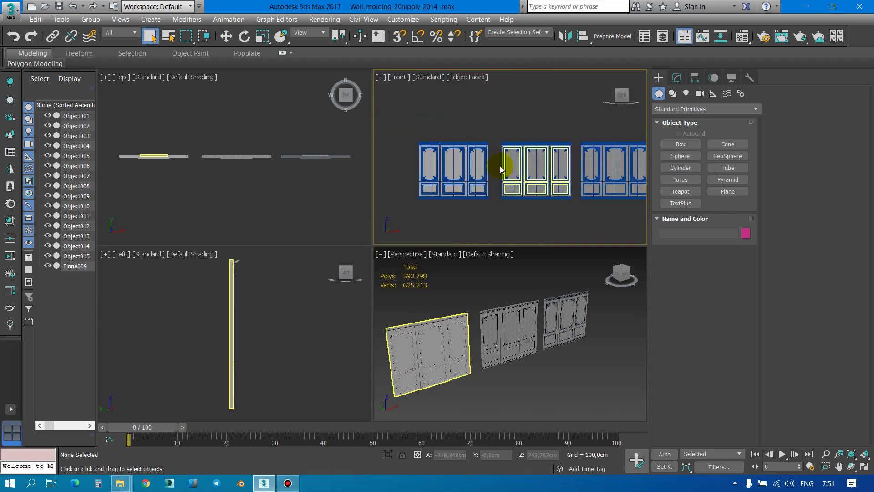
{"action": "scroll", "coordinate": [478, 182], "scroll_direction": "up", "scroll_amount": 3}
{"action": "scroll", "coordinate": [510, 146], "scroll_direction": "up", "scroll_amount": 2}
{"action": "scroll", "coordinate": [547, 121], "scroll_direction": "up", "scroll_amount": 2}
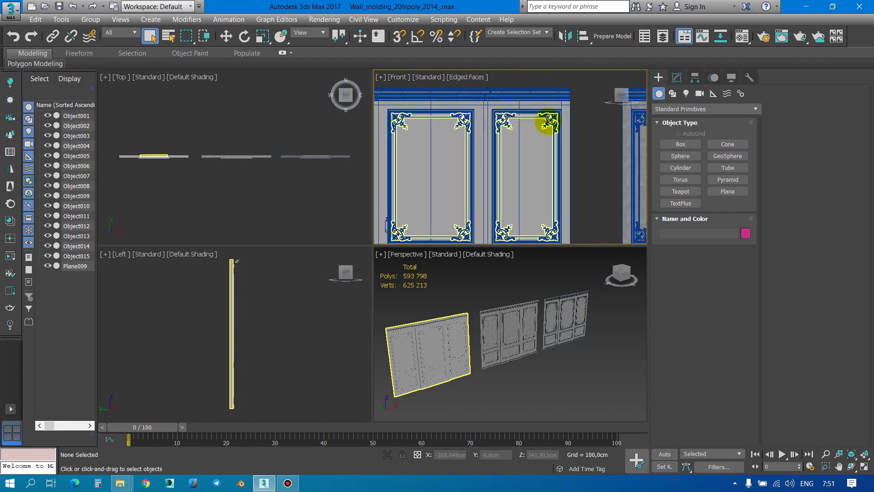
Step: Select the Plane009 wall panel and add the top molding bar while zooming in
{"action": "left_click", "coordinate": [547, 121]}
{"action": "scroll", "coordinate": [542, 141], "scroll_direction": "down", "scroll_amount": 2}
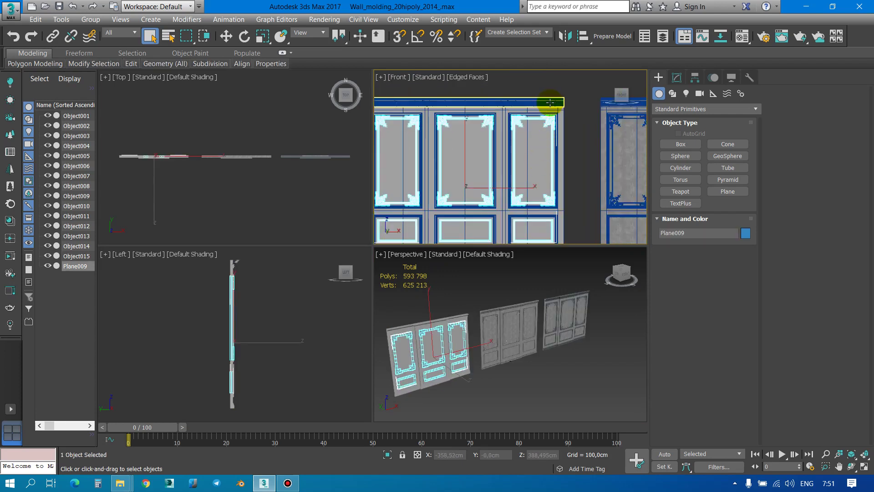
{"action": "left_click", "coordinate": [550, 102], "text": "ctrl"}
{"action": "scroll", "coordinate": [545, 98], "scroll_direction": "up", "scroll_amount": 3}
{"action": "scroll", "coordinate": [537, 92], "scroll_direction": "up", "scroll_amount": 3}
{"action": "scroll", "coordinate": [491, 129], "scroll_direction": "down", "scroll_amount": 2}
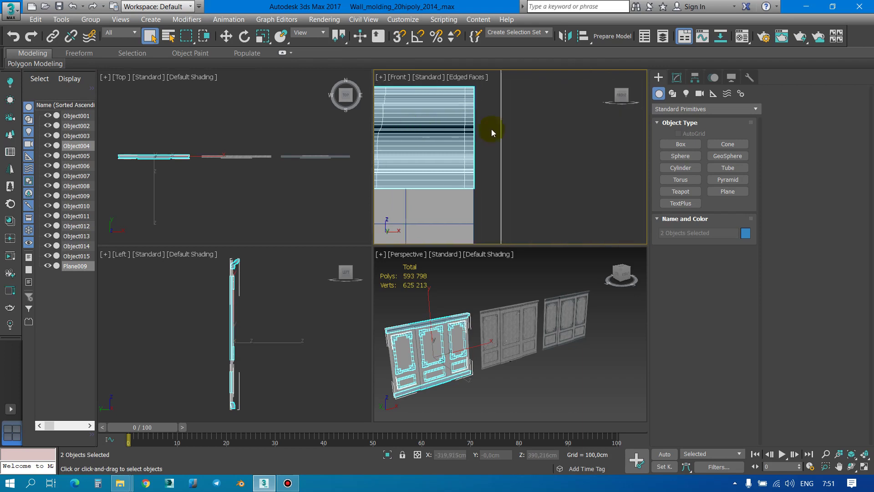
{"action": "scroll", "coordinate": [503, 114], "scroll_direction": "down", "scroll_amount": 3}
{"action": "scroll", "coordinate": [517, 107], "scroll_direction": "down", "scroll_amount": 3}
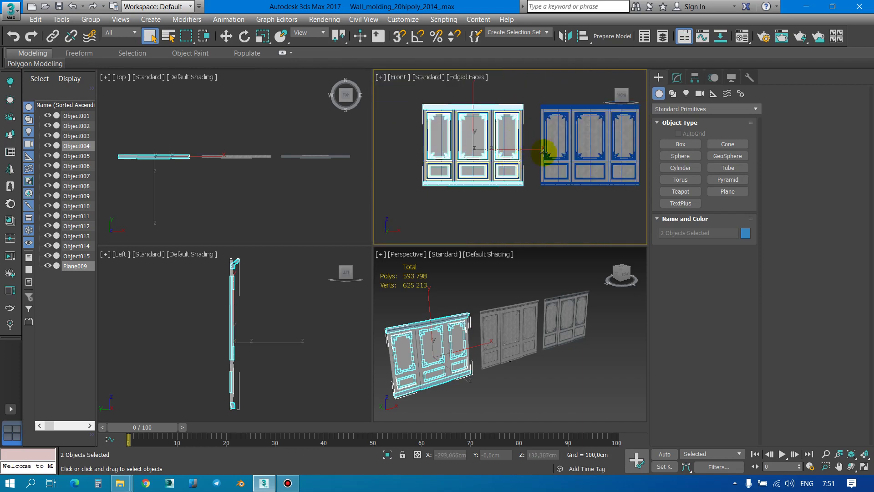
{"action": "scroll", "coordinate": [528, 159], "scroll_direction": "up", "scroll_amount": 2}
{"action": "scroll", "coordinate": [517, 166], "scroll_direction": "up", "scroll_amount": 2}
{"action": "scroll", "coordinate": [503, 186], "scroll_direction": "up", "scroll_amount": 2}
{"action": "scroll", "coordinate": [511, 172], "scroll_direction": "up", "scroll_amount": 2}
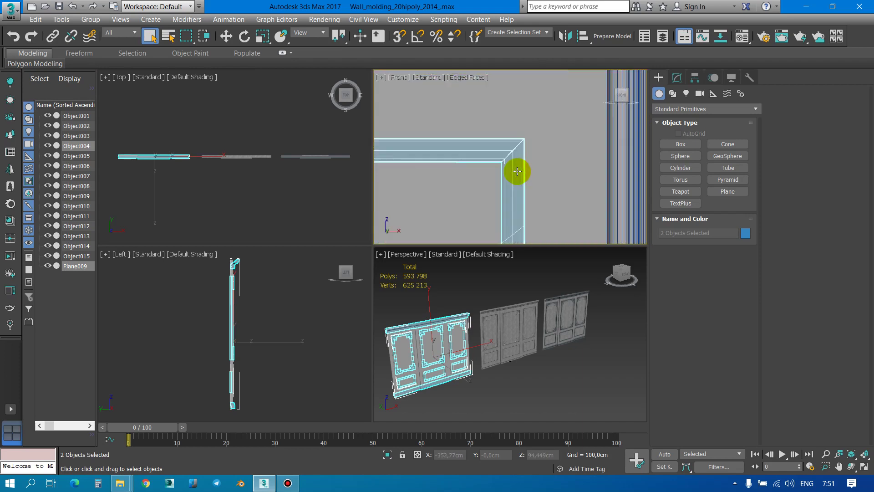
{"action": "scroll", "coordinate": [510, 164], "scroll_direction": "down", "scroll_amount": 2}
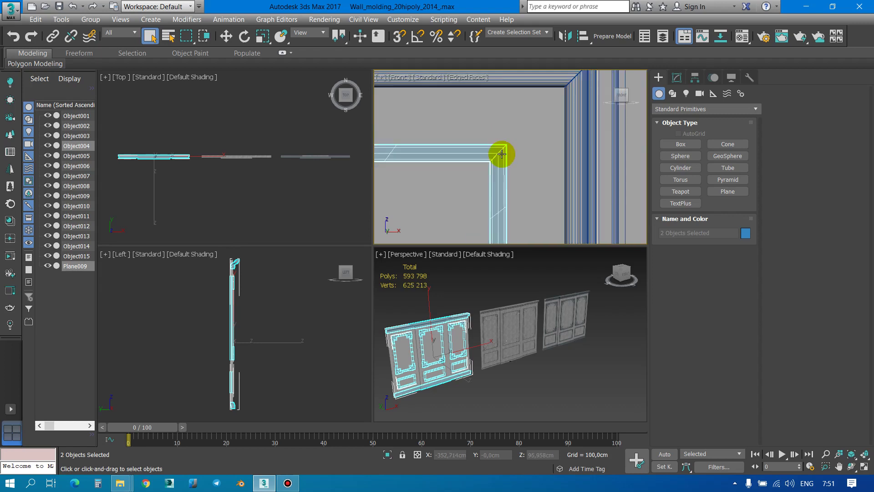
{"action": "scroll", "coordinate": [501, 154], "scroll_direction": "down", "scroll_amount": 2}
{"action": "scroll", "coordinate": [501, 154], "scroll_direction": "down", "scroll_amount": 3}
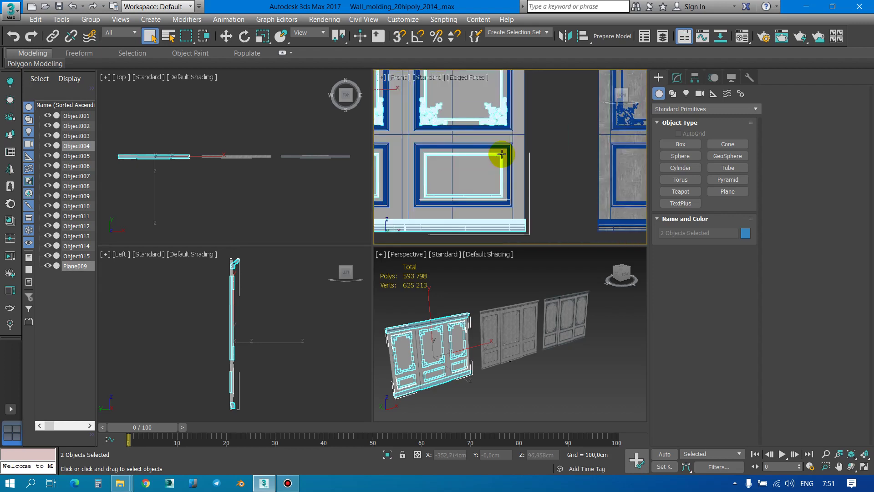
{"action": "scroll", "coordinate": [498, 155], "scroll_direction": "down", "scroll_amount": 2}
{"action": "scroll", "coordinate": [451, 178], "scroll_direction": "down", "scroll_amount": 2}
{"action": "scroll", "coordinate": [485, 127], "scroll_direction": "up", "scroll_amount": 4}
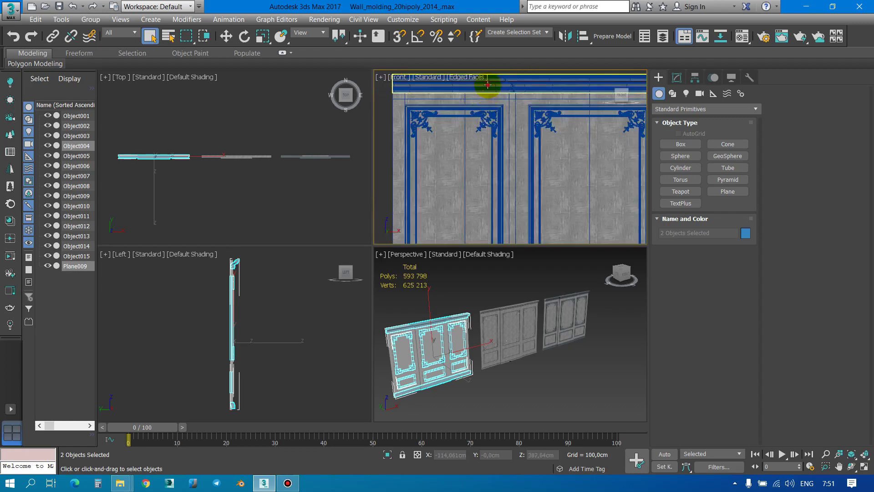
Step: Add the top molding and left, middle and right panel frames, confirming 593,798 polys total
{"action": "left_click", "coordinate": [488, 84], "text": "ctrl"}
{"action": "left_click", "coordinate": [487, 127], "text": "ctrl"}
{"action": "scroll", "coordinate": [485, 121], "scroll_direction": "down", "scroll_amount": 3}
{"action": "scroll", "coordinate": [521, 116], "scroll_direction": "up", "scroll_amount": 2}
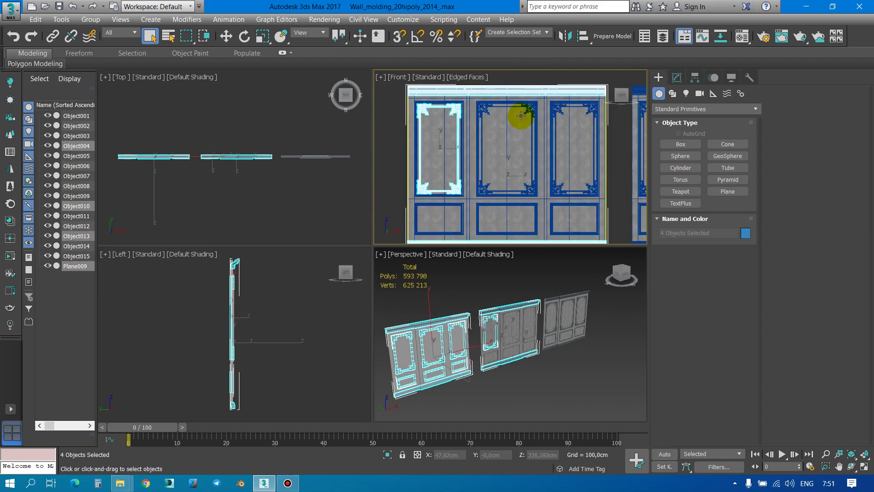
{"action": "left_click", "coordinate": [530, 107], "text": "ctrl"}
{"action": "left_click", "coordinate": [553, 105], "text": "ctrl"}
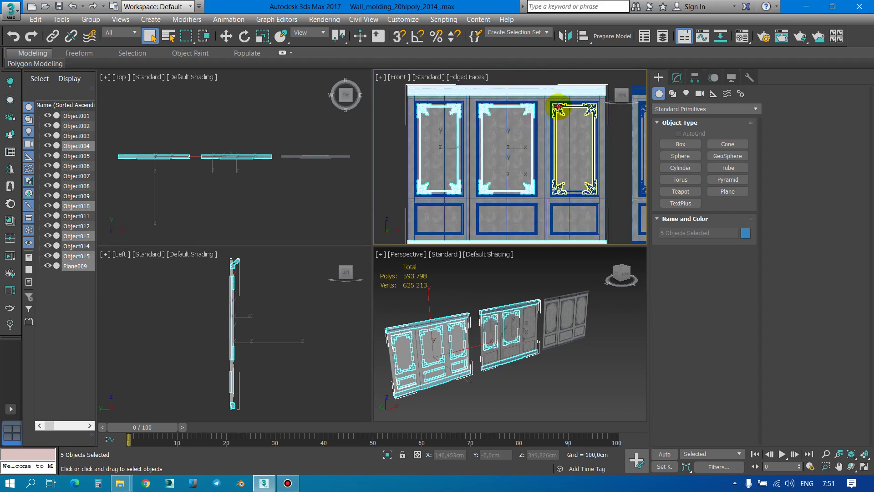
{"action": "scroll", "coordinate": [501, 160], "scroll_direction": "up", "scroll_amount": 3}
{"action": "scroll", "coordinate": [509, 159], "scroll_direction": "up", "scroll_amount": 2}
{"action": "scroll", "coordinate": [510, 157], "scroll_direction": "down", "scroll_amount": 3}
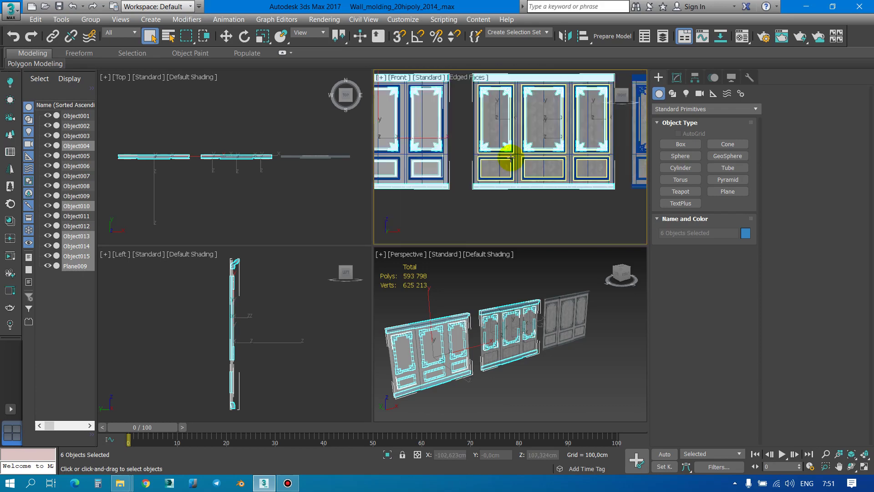
{"action": "scroll", "coordinate": [537, 161], "scroll_direction": "down", "scroll_amount": 2}
{"action": "scroll", "coordinate": [547, 168], "scroll_direction": "up", "scroll_amount": 3}
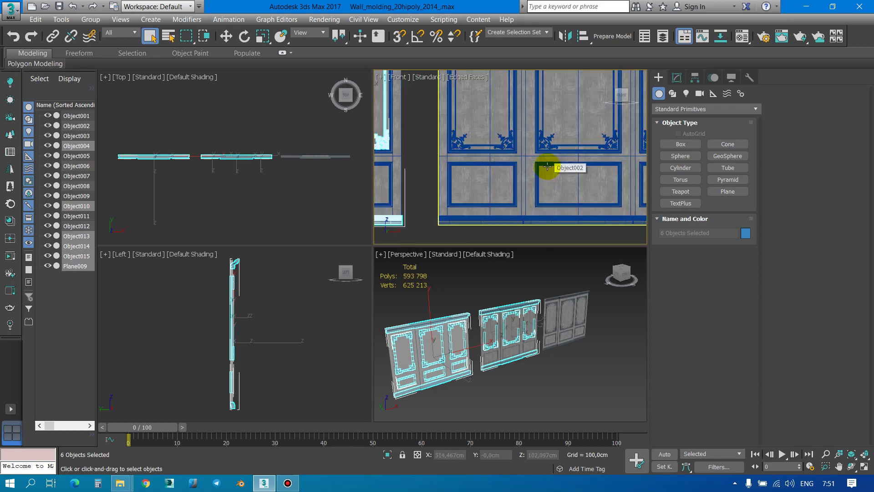
{"action": "scroll", "coordinate": [503, 189], "scroll_direction": "down", "scroll_amount": 3}
{"action": "scroll", "coordinate": [420, 176], "scroll_direction": "up", "scroll_amount": 3}
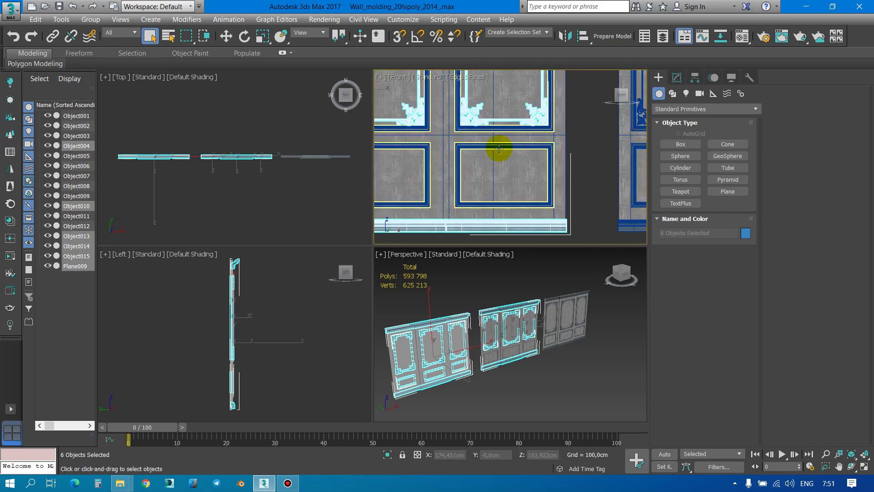
{"action": "scroll", "coordinate": [499, 148], "scroll_direction": "down", "scroll_amount": 2}
{"action": "scroll", "coordinate": [484, 156], "scroll_direction": "down", "scroll_amount": 2}
{"action": "scroll", "coordinate": [569, 160], "scroll_direction": "up", "scroll_amount": 3}
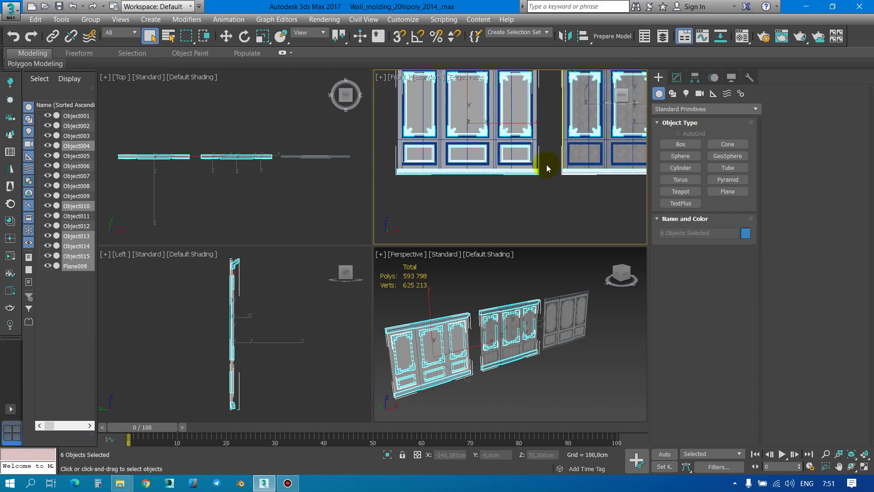
{"action": "scroll", "coordinate": [547, 166], "scroll_direction": "up", "scroll_amount": 2}
{"action": "scroll", "coordinate": [471, 126], "scroll_direction": "up", "scroll_amount": 1}
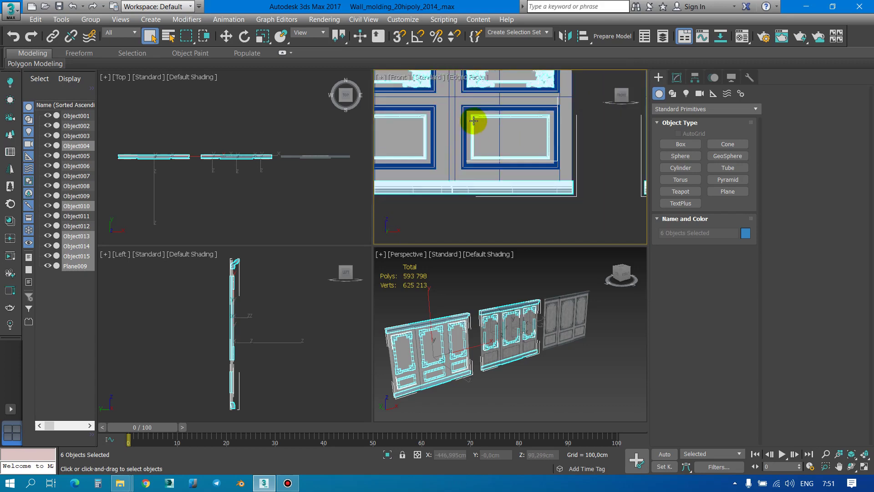
{"action": "scroll", "coordinate": [529, 145], "scroll_direction": "down", "scroll_amount": 2}
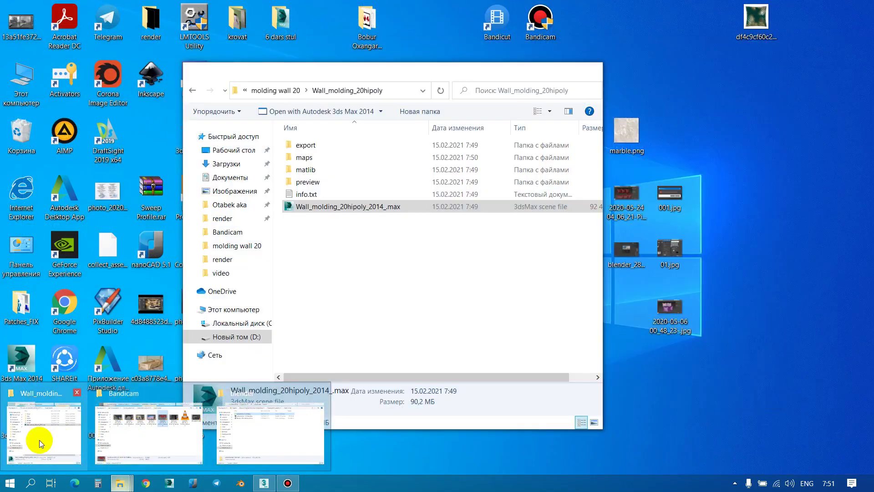
Step: Open the molding wall 20 render folder and launch 001 oq.png
{"action": "mouse_move", "coordinate": [120, 483]}
{"action": "left_click", "coordinate": [39, 440]}
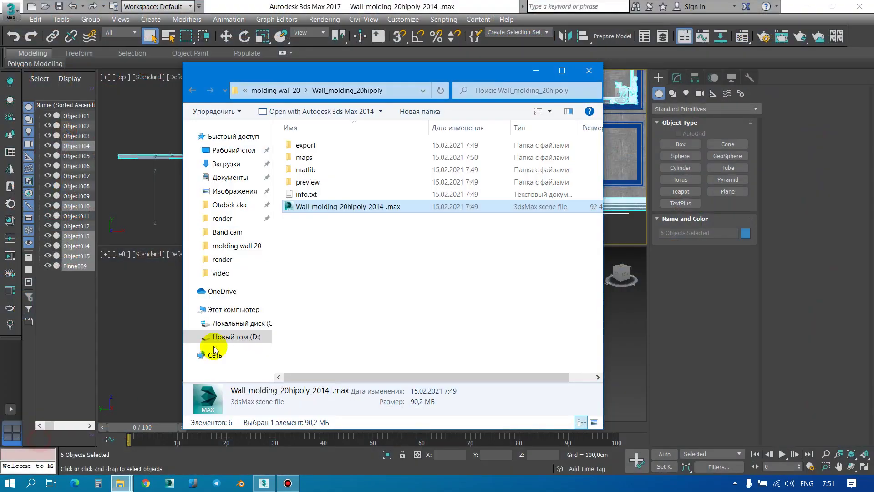
{"action": "left_click", "coordinate": [276, 90]}
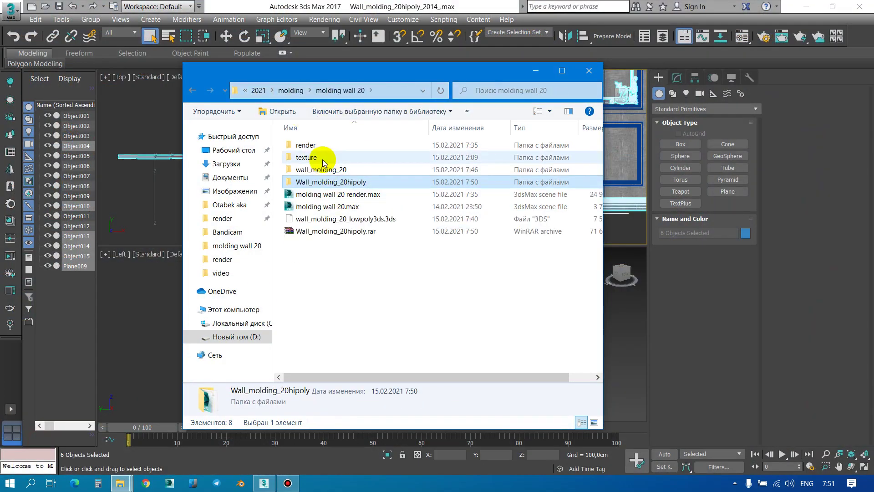
{"action": "left_click", "coordinate": [318, 147]}
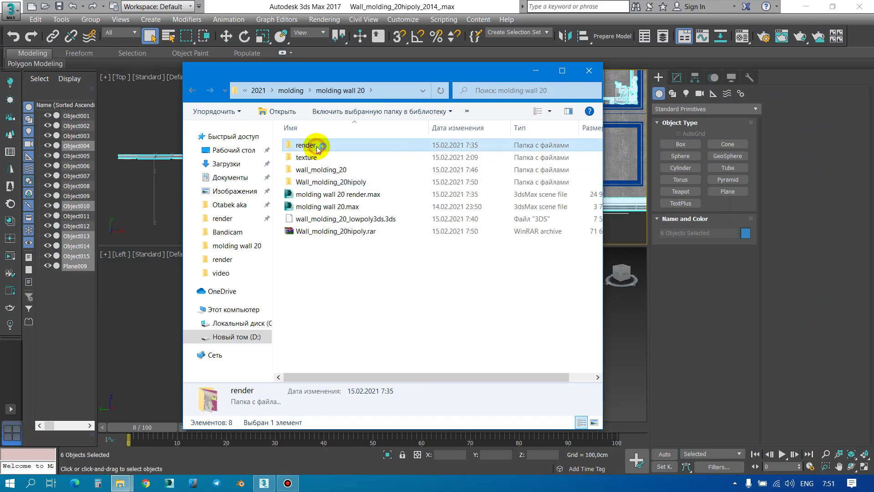
{"action": "double_click", "coordinate": [318, 147]}
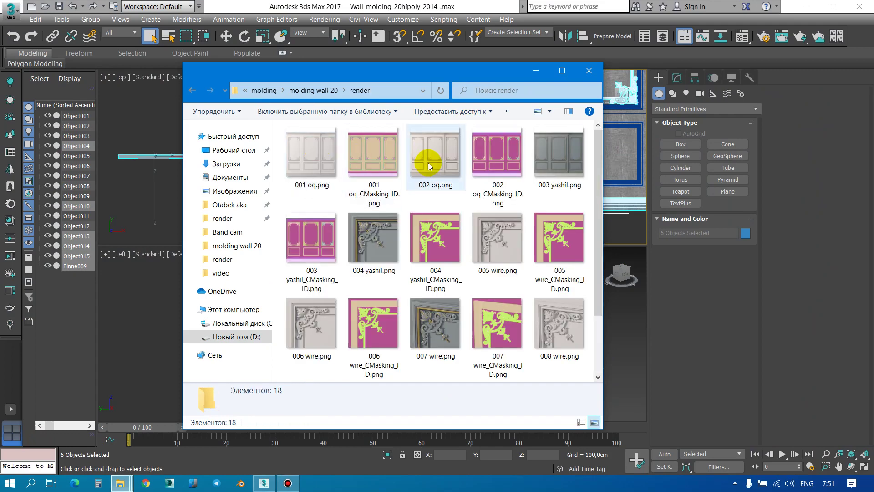
{"action": "double_click", "coordinate": [320, 162]}
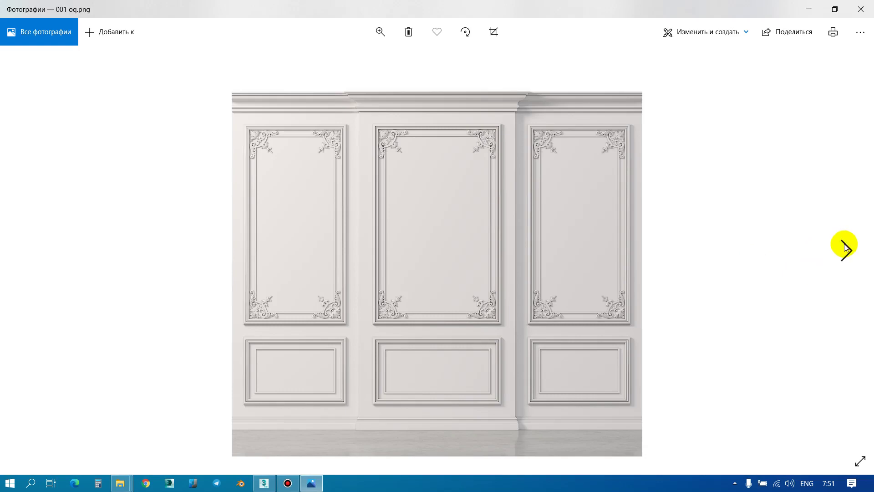
Step: Page through the renders up to 004 yashil_CMasking_ID.png, then close Photos
{"action": "left_click", "coordinate": [845, 247]}
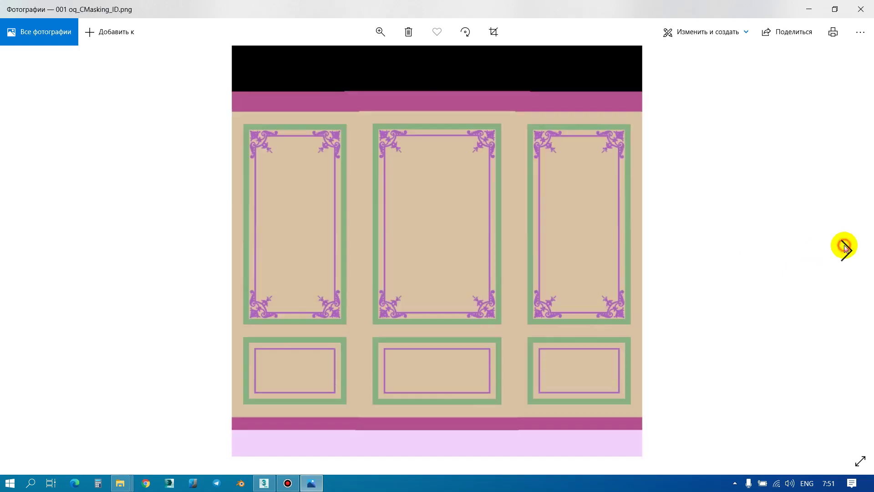
{"action": "left_click", "coordinate": [844, 247]}
{"action": "left_click", "coordinate": [845, 248]}
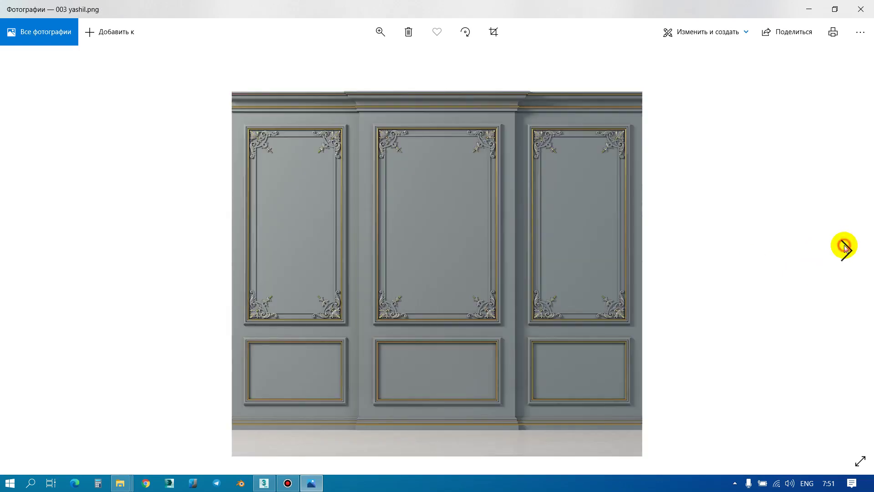
{"action": "left_click", "coordinate": [845, 247]}
{"action": "left_click", "coordinate": [844, 247]}
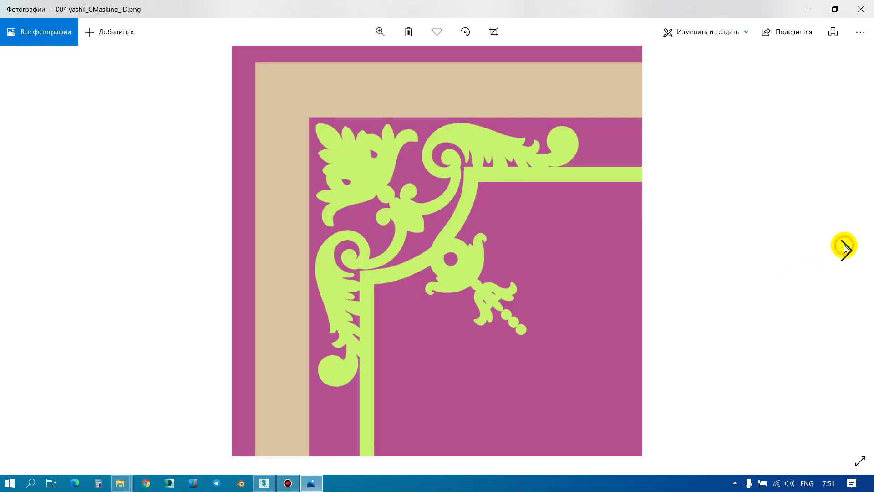
{"action": "left_click", "coordinate": [861, 9]}
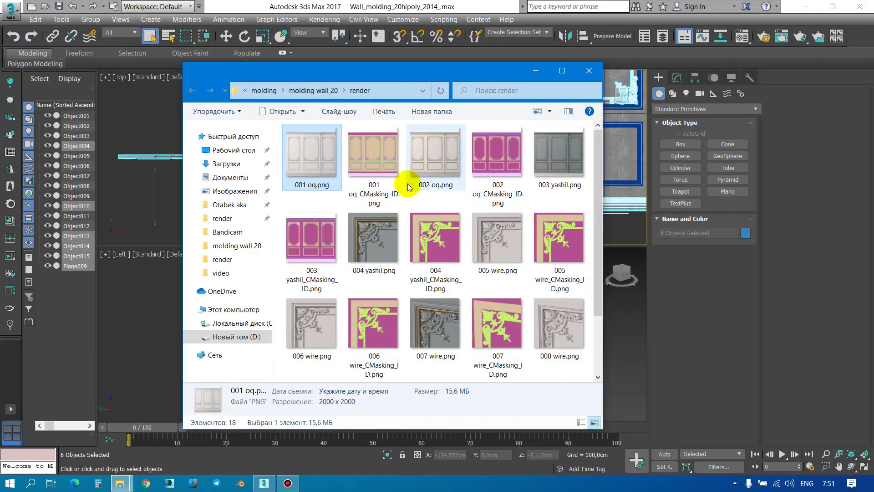
Step: Hide the folder window, zoom in on the scene, and add another wall panel to the selection
{"action": "left_click", "coordinate": [528, 72]}
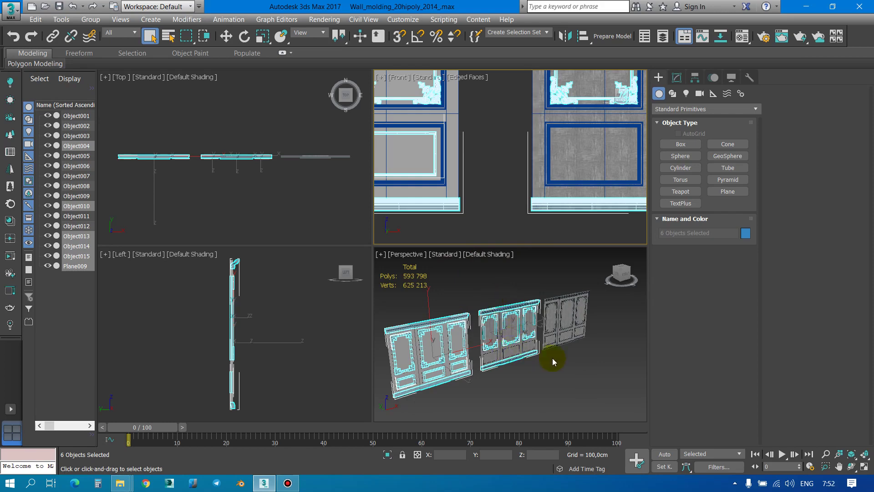
{"action": "scroll", "coordinate": [543, 328], "scroll_direction": "up", "scroll_amount": 5}
{"action": "scroll", "coordinate": [500, 339], "scroll_direction": "up", "scroll_amount": 2}
{"action": "left_click", "coordinate": [496, 341], "text": "ctrl"}
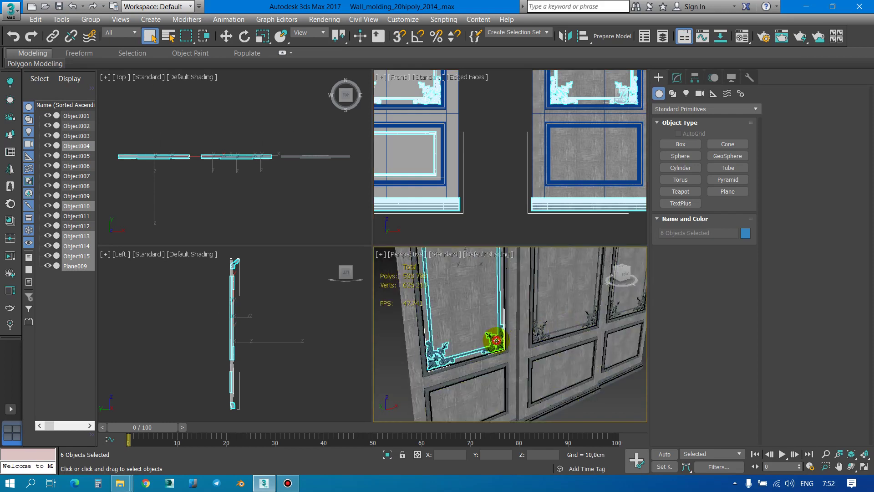
{"action": "scroll", "coordinate": [510, 328], "scroll_direction": "down", "scroll_amount": 4}
{"action": "scroll", "coordinate": [531, 316], "scroll_direction": "down", "scroll_amount": 3}
{"action": "scroll", "coordinate": [587, 158], "scroll_direction": "up", "scroll_amount": 2}
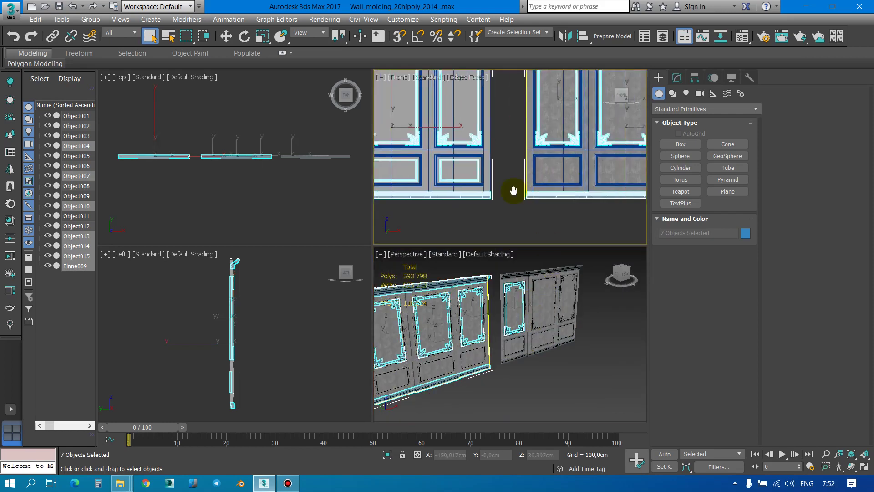
{"action": "scroll", "coordinate": [556, 156], "scroll_direction": "down", "scroll_amount": 2}
Step: Add a panel molding and a corner molding to the selection
{"action": "left_click", "coordinate": [561, 157], "text": "ctrl"}
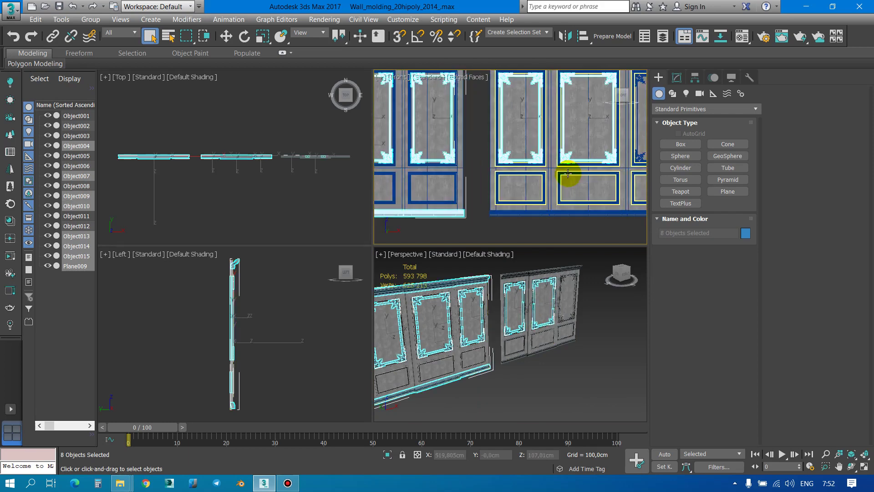
{"action": "scroll", "coordinate": [564, 173], "scroll_direction": "up", "scroll_amount": 2}
{"action": "left_click", "coordinate": [519, 197], "text": "ctrl"}
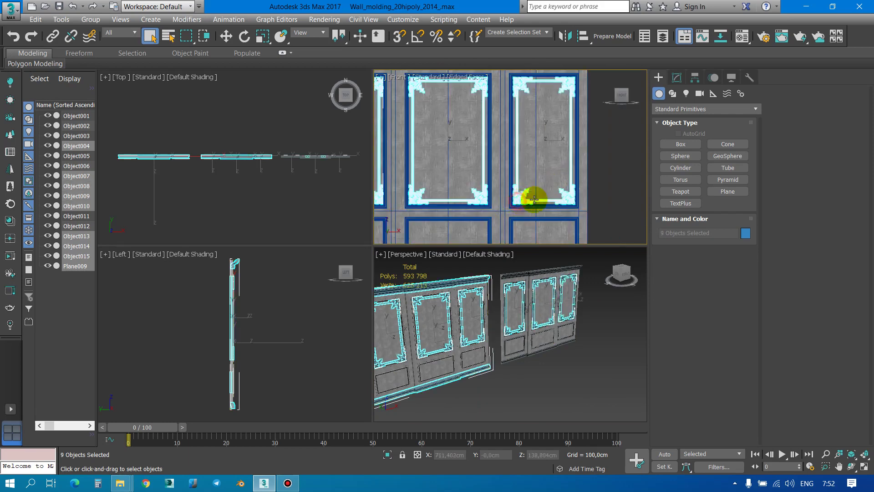
{"action": "scroll", "coordinate": [474, 141], "scroll_direction": "up", "scroll_amount": 3}
{"action": "scroll", "coordinate": [449, 137], "scroll_direction": "up", "scroll_amount": 3}
{"action": "scroll", "coordinate": [513, 140], "scroll_direction": "up", "scroll_amount": 1}
{"action": "scroll", "coordinate": [513, 139], "scroll_direction": "down", "scroll_amount": 3}
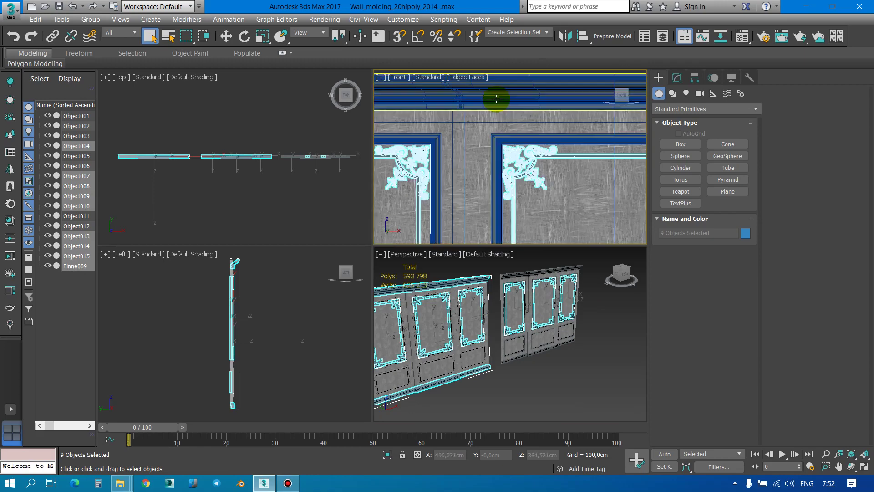
Step: Add one more corner ornament for ten selected objects, then bring back the render folder
{"action": "left_click", "coordinate": [497, 97], "text": "ctrl"}
{"action": "scroll", "coordinate": [514, 127], "scroll_direction": "down", "scroll_amount": 2}
{"action": "scroll", "coordinate": [479, 122], "scroll_direction": "up", "scroll_amount": 3}
{"action": "scroll", "coordinate": [479, 122], "scroll_direction": "up", "scroll_amount": 4}
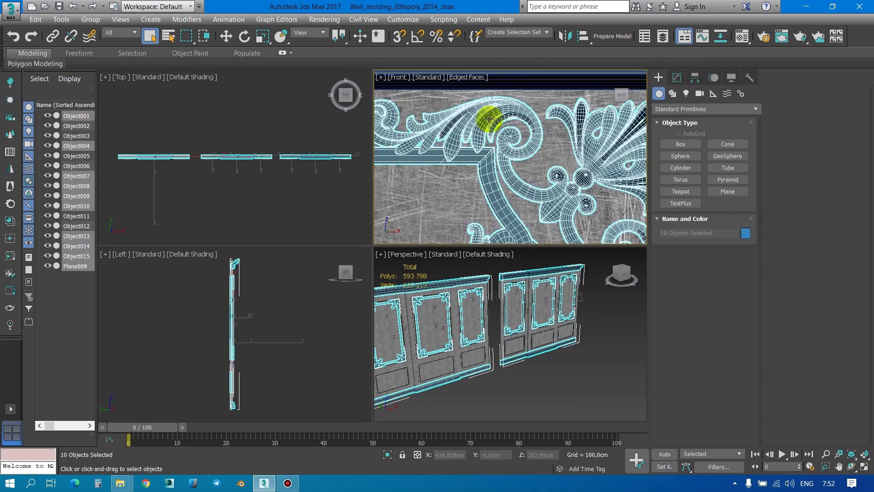
{"action": "mouse_move", "coordinate": [119, 483]}
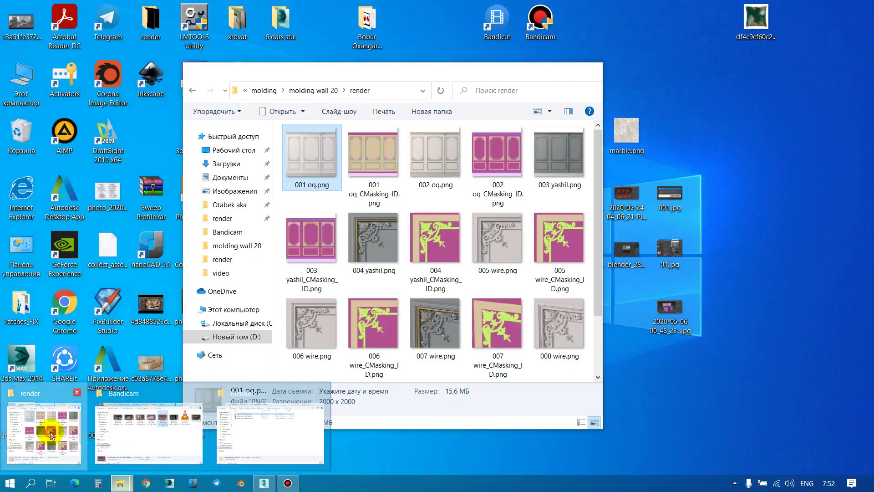
{"action": "left_click", "coordinate": [46, 426]}
Step: View 003 yashil.png in Windows Photos, zooming into the gold-trimmed corner ornaments of the panels
{"action": "double_click", "coordinate": [551, 161]}
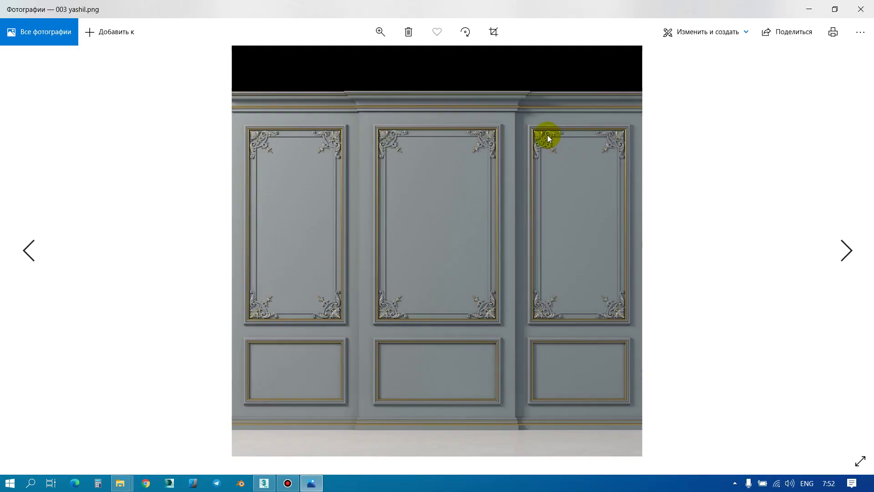
{"action": "scroll", "coordinate": [547, 135], "scroll_direction": "down", "scroll_amount": 1}
{"action": "scroll", "coordinate": [547, 135], "scroll_direction": "down", "scroll_amount": 1}
{"action": "scroll", "coordinate": [547, 135], "scroll_direction": "up", "scroll_amount": 1}
{"action": "scroll", "coordinate": [548, 135], "scroll_direction": "up", "scroll_amount": 1}
{"action": "scroll", "coordinate": [548, 135], "scroll_direction": "up", "scroll_amount": 2, "text": "ctrl"}
{"action": "scroll", "coordinate": [547, 135], "scroll_direction": "up", "scroll_amount": 2, "text": "ctrl"}
{"action": "scroll", "coordinate": [547, 135], "scroll_direction": "up", "scroll_amount": 2, "text": "ctrl"}
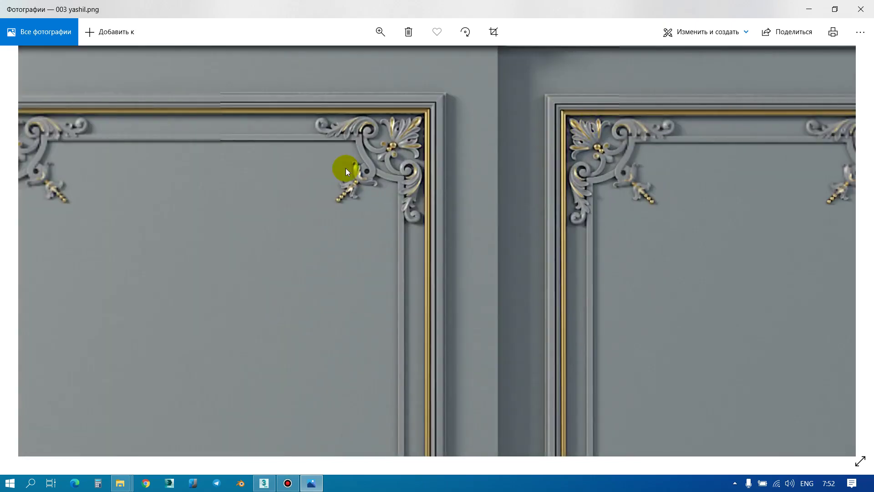
{"action": "scroll", "coordinate": [529, 168], "scroll_direction": "down", "scroll_amount": 2, "text": "ctrl"}
{"action": "scroll", "coordinate": [529, 168], "scroll_direction": "down", "scroll_amount": 2, "text": "ctrl"}
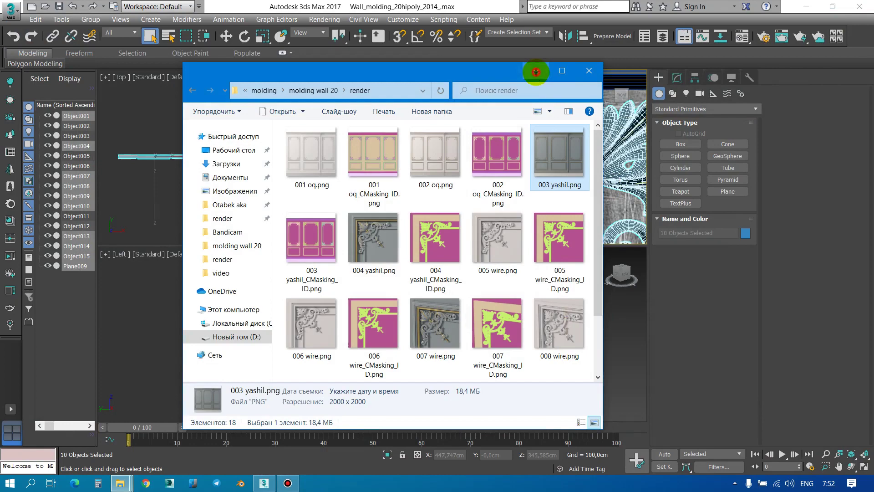
Step: Return to the scene and center the three panels in the Front viewport
{"action": "left_click", "coordinate": [535, 71]}
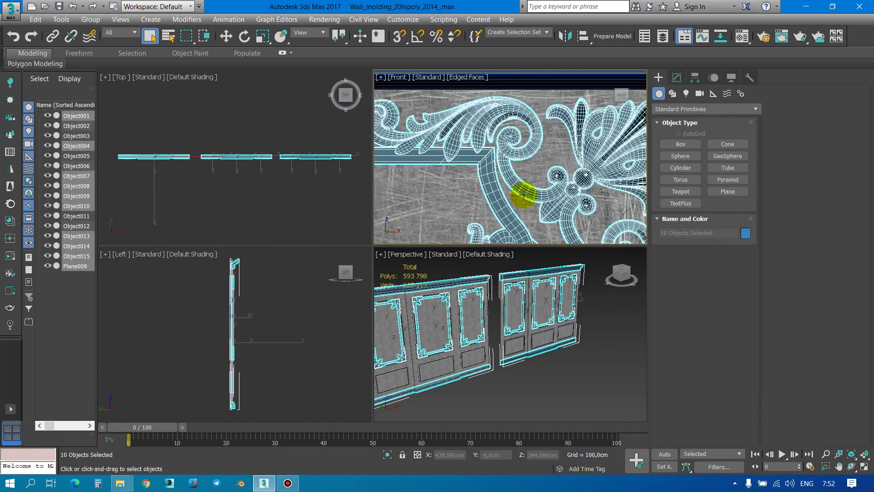
{"action": "scroll", "coordinate": [524, 195], "scroll_direction": "down", "scroll_amount": 5}
{"action": "scroll", "coordinate": [521, 196], "scroll_direction": "down", "scroll_amount": 2}
{"action": "scroll", "coordinate": [519, 198], "scroll_direction": "up", "scroll_amount": 2}
{"action": "scroll", "coordinate": [512, 204], "scroll_direction": "down", "scroll_amount": 1}
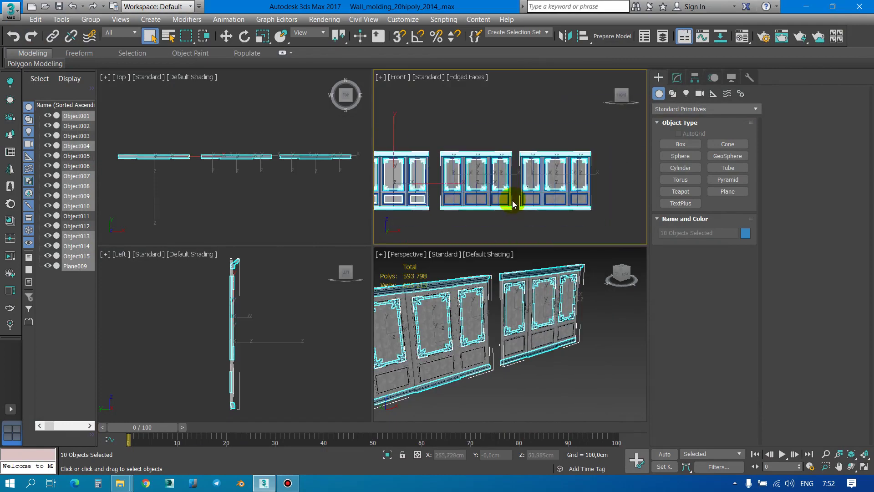
{"action": "middle_click_drag", "start_coordinate": [513, 204], "coordinate": [529, 188]}
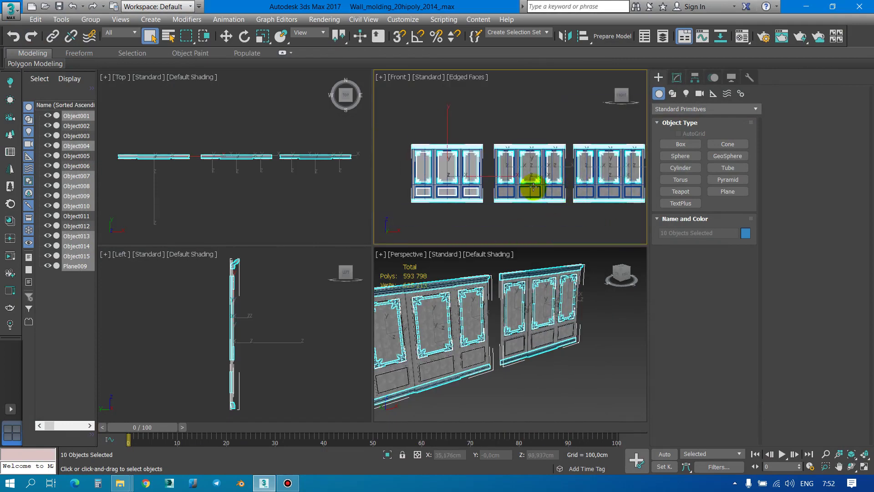
Step: Add a MeshSmooth modifier from the Modify panel to all ten selected moldings
{"action": "left_click", "coordinate": [680, 80]}
{"action": "scroll", "coordinate": [557, 178], "scroll_direction": "up", "scroll_amount": 5}
{"action": "scroll", "coordinate": [557, 161], "scroll_direction": "up", "scroll_amount": 3}
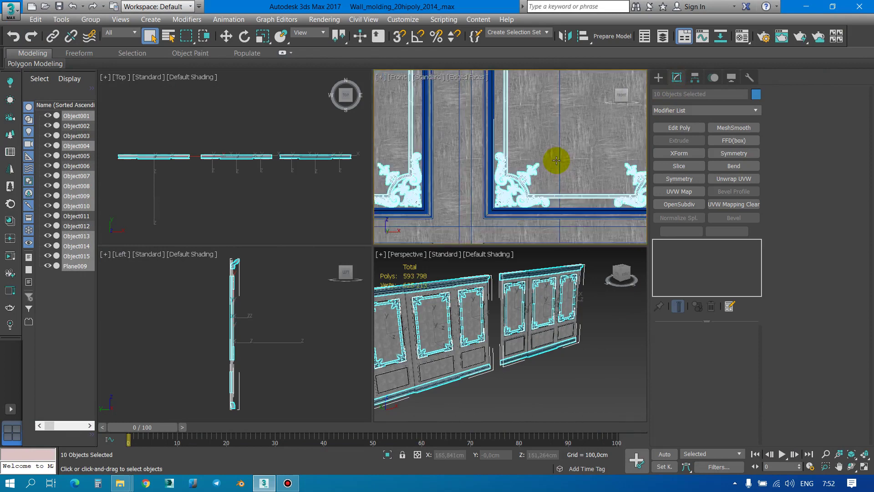
{"action": "scroll", "coordinate": [556, 160], "scroll_direction": "down", "scroll_amount": 5}
{"action": "scroll", "coordinate": [553, 169], "scroll_direction": "down", "scroll_amount": 3}
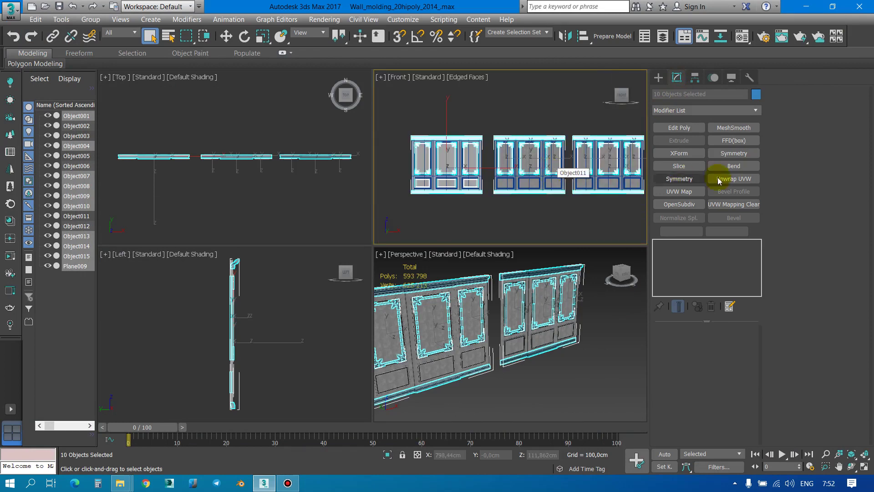
{"action": "left_click", "coordinate": [726, 129]}
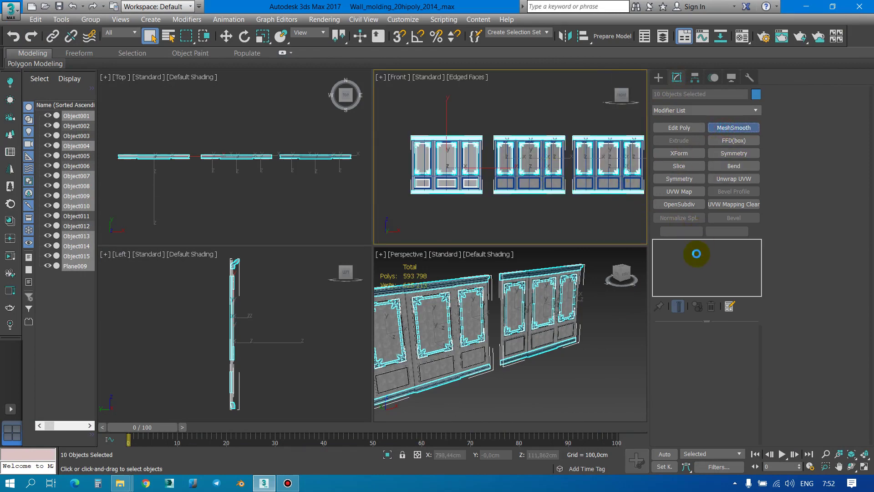
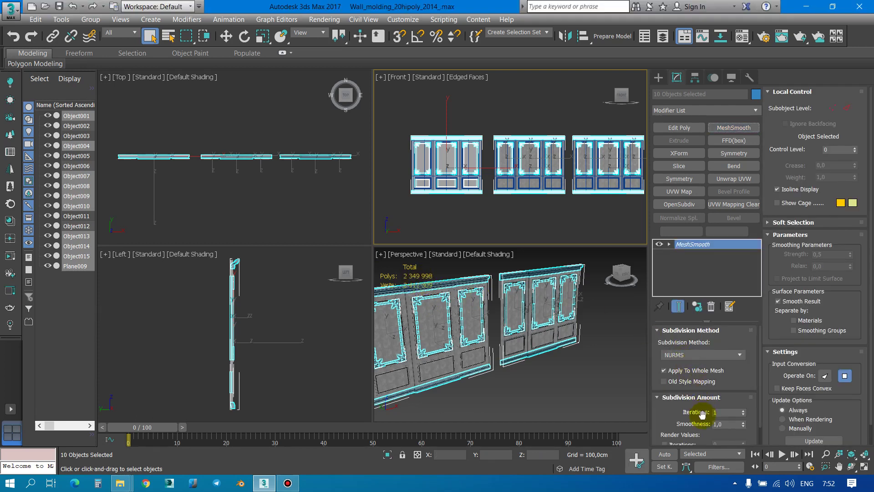
Step: Set MeshSmooth to 0 viewport iterations and 1 render iteration, select the first panel, and save
{"action": "scroll", "coordinate": [720, 405], "scroll_direction": "down", "scroll_amount": 1}
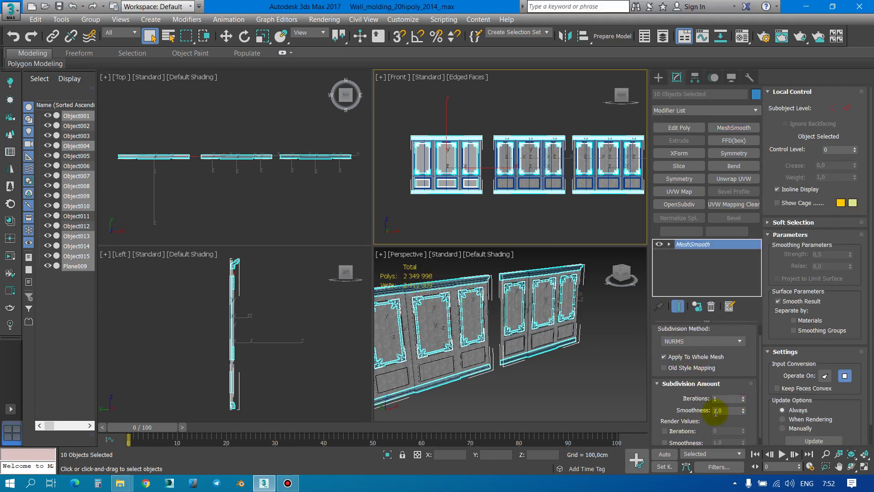
{"action": "type", "text": "0"}
{"action": "left_click", "coordinate": [687, 431]}
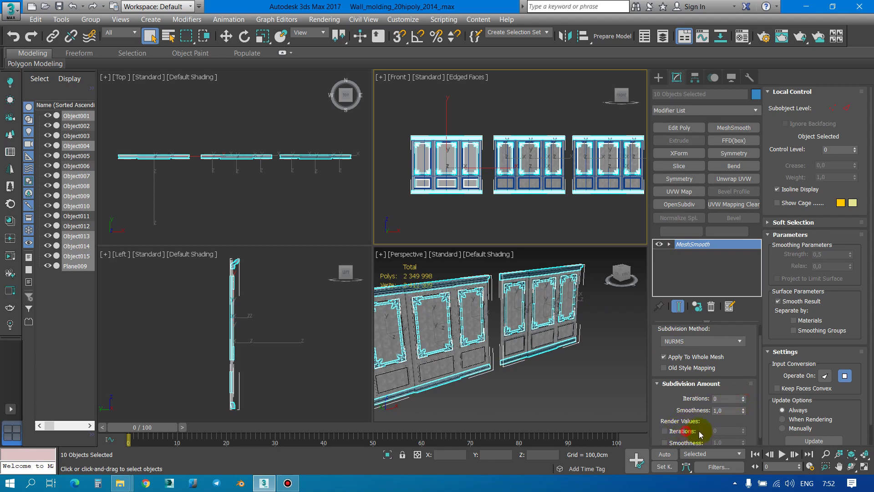
{"action": "left_click", "coordinate": [743, 429]}
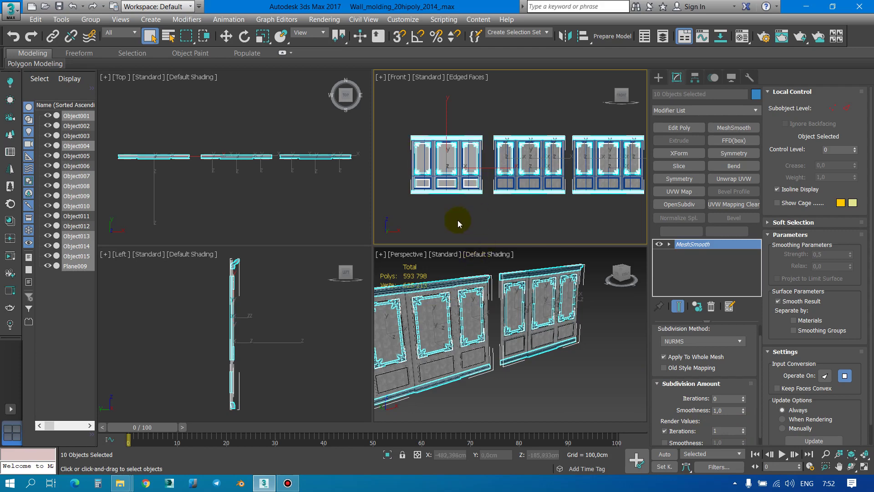
{"action": "left_click_drag", "start_coordinate": [457, 223], "coordinate": [411, 114]}
{"action": "left_click", "coordinate": [59, 6]}
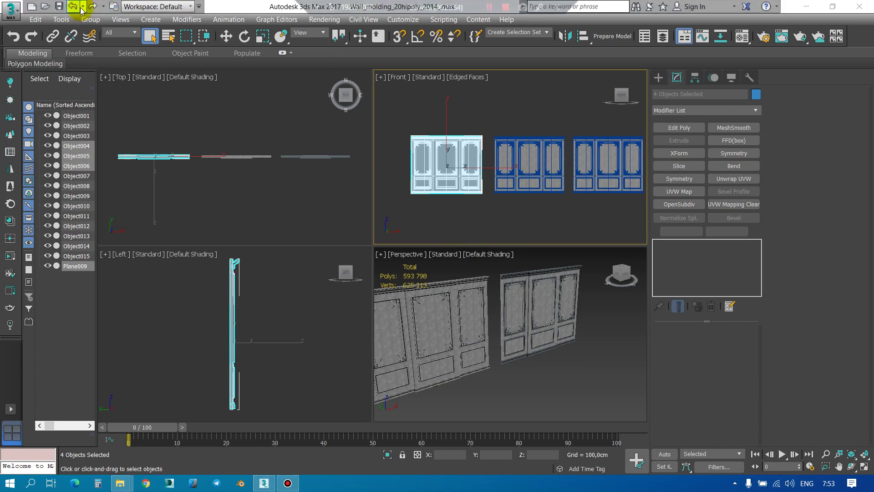
Step: Group the left, middle and right panels separately as Group001, Group002 and Group003
{"action": "left_click", "coordinate": [91, 20]}
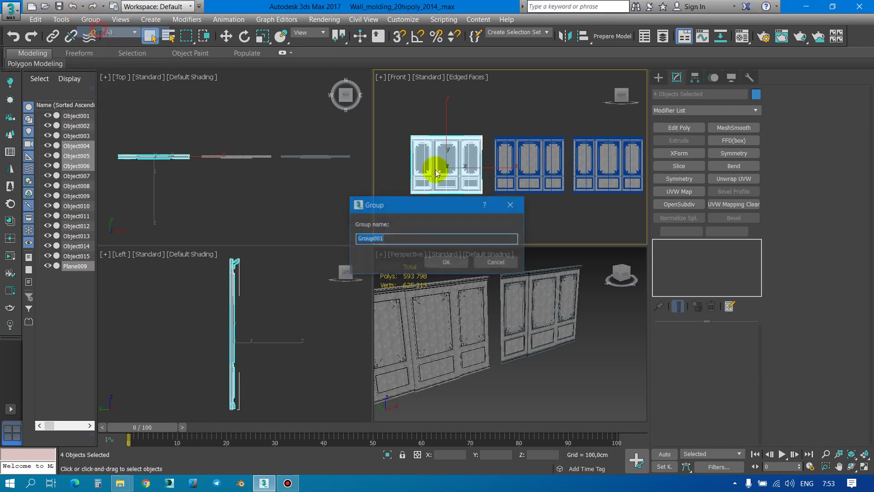
{"action": "left_click", "coordinate": [449, 260]}
{"action": "left_click_drag", "start_coordinate": [503, 125], "coordinate": [502, 122]}
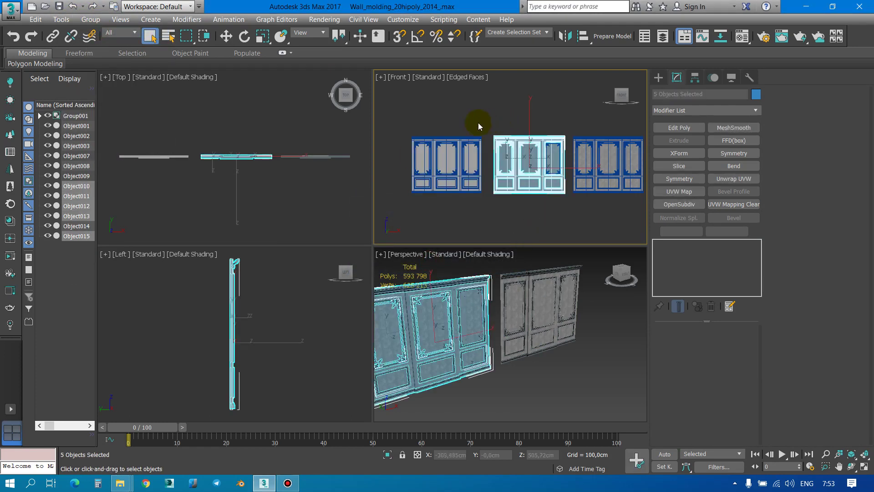
{"action": "left_click", "coordinate": [91, 19]}
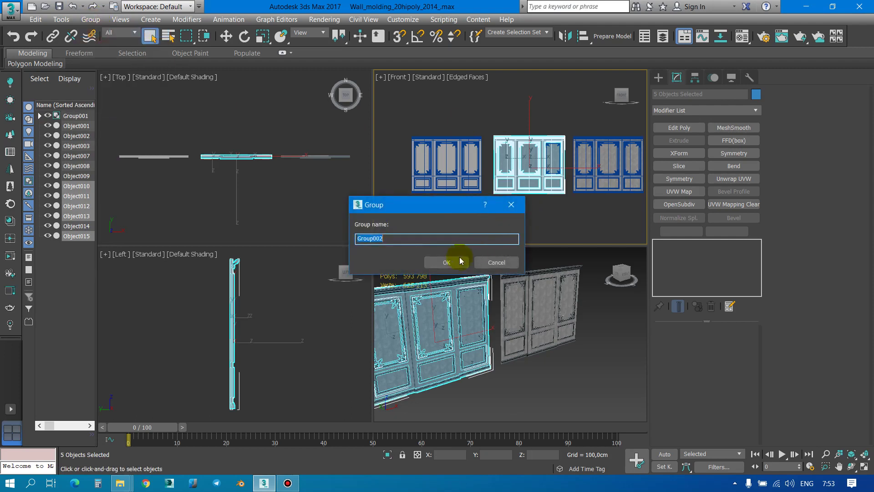
{"action": "left_click", "coordinate": [453, 260]}
{"action": "left_click_drag", "start_coordinate": [576, 137], "coordinate": [574, 137]}
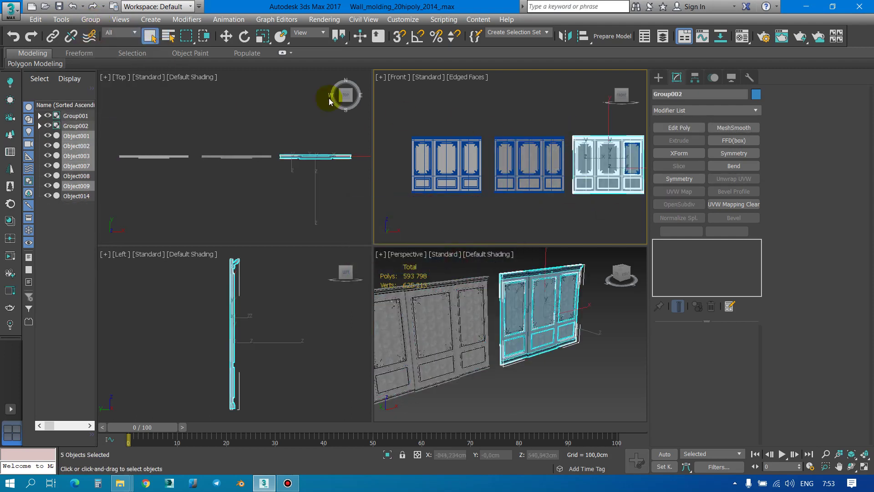
{"action": "left_click", "coordinate": [90, 19]}
{"action": "left_click", "coordinate": [454, 263]}
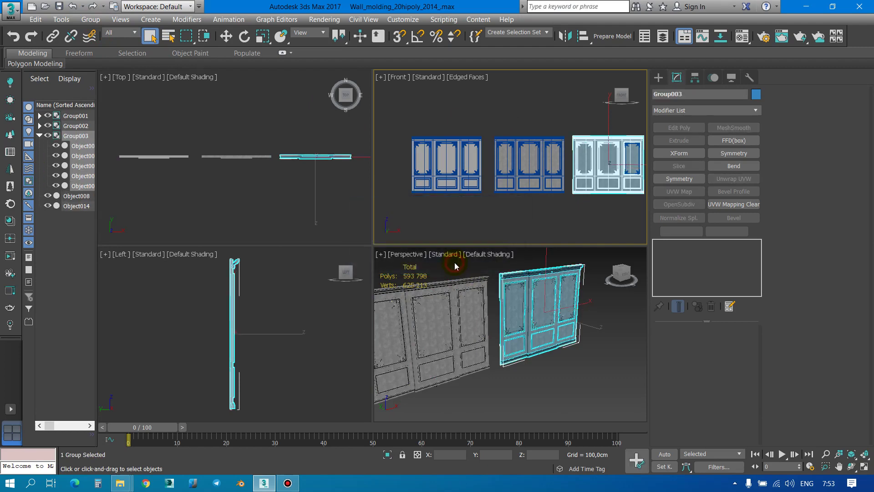
Step: Open the Material Editor and sample the middle panel's material into the second slot
{"action": "key", "text": "m"}
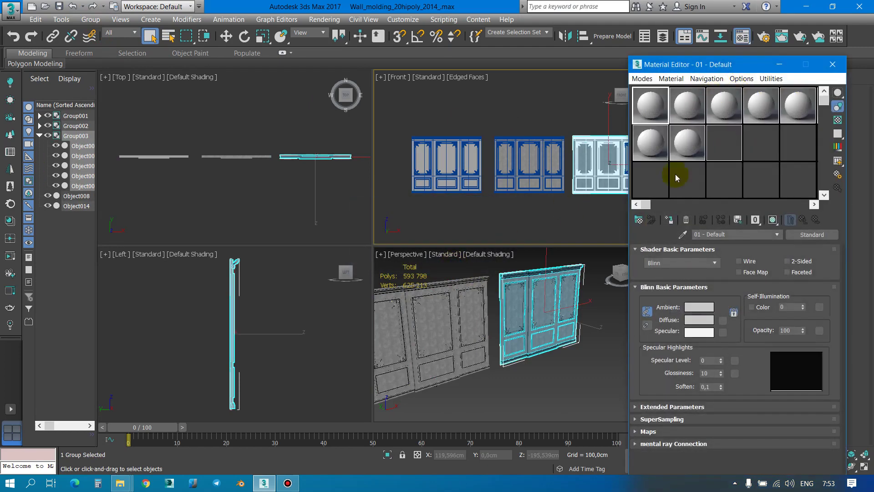
{"action": "left_click", "coordinate": [682, 234]}
{"action": "left_click", "coordinate": [510, 146]}
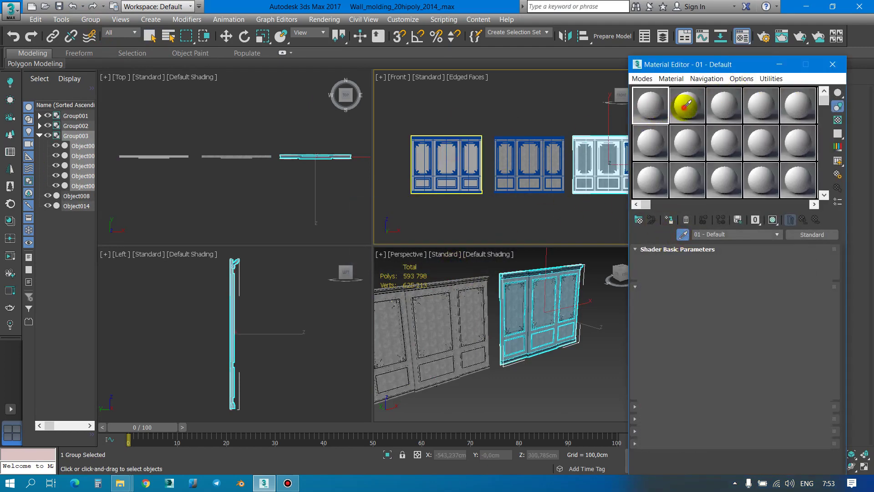
{"action": "left_click", "coordinate": [685, 234]}
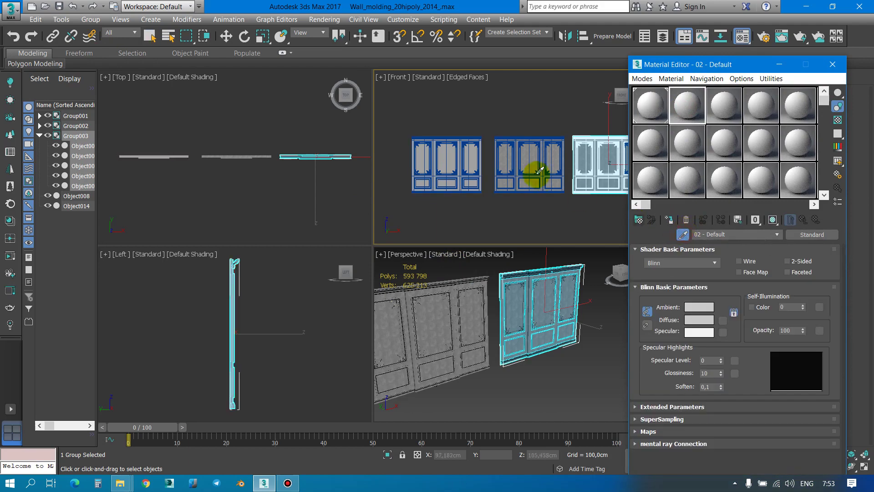
{"action": "left_click", "coordinate": [527, 163]}
{"action": "left_click", "coordinate": [617, 135]}
Step: Sample the right panel's Gold patina multi-material into the third slot, then close the editor
{"action": "left_click", "coordinate": [724, 105]}
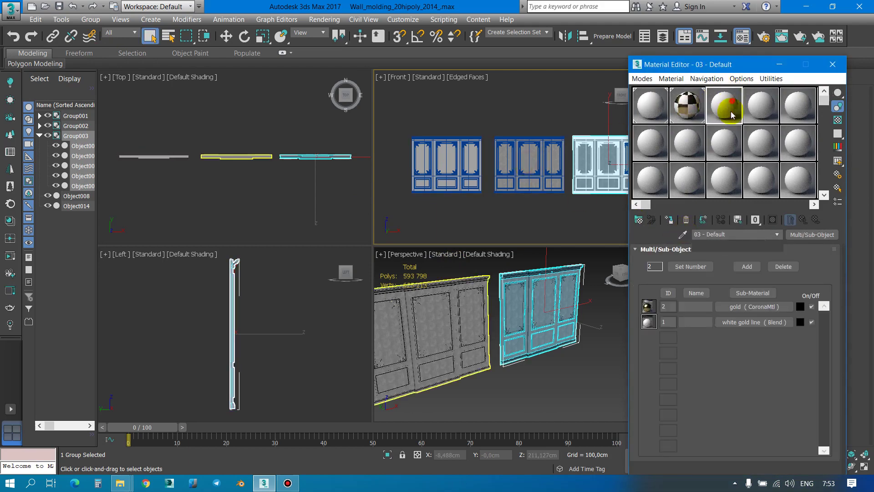
{"action": "left_click", "coordinate": [684, 235]}
{"action": "left_click", "coordinate": [597, 147]}
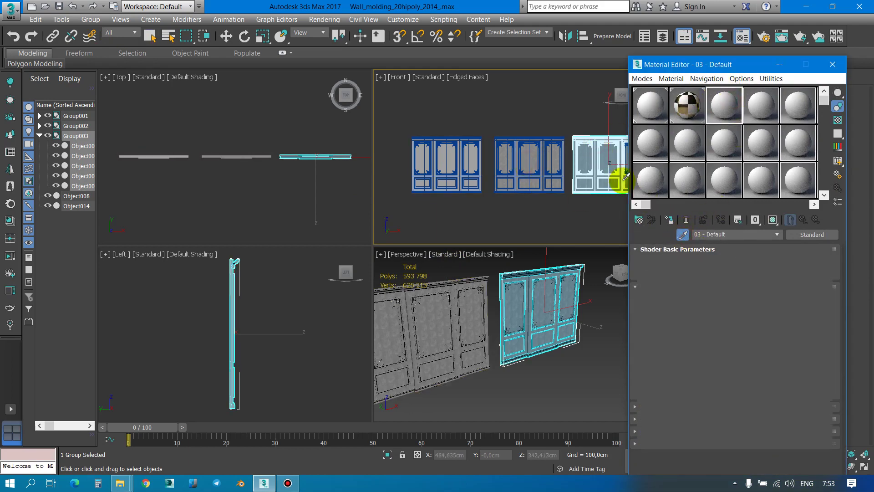
{"action": "left_click", "coordinate": [684, 235]}
{"action": "left_click", "coordinate": [602, 144]}
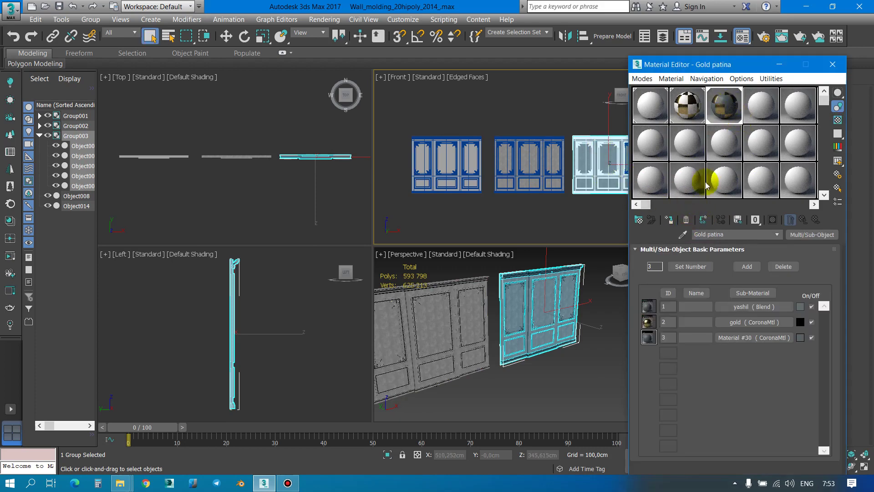
{"action": "left_click", "coordinate": [833, 66]}
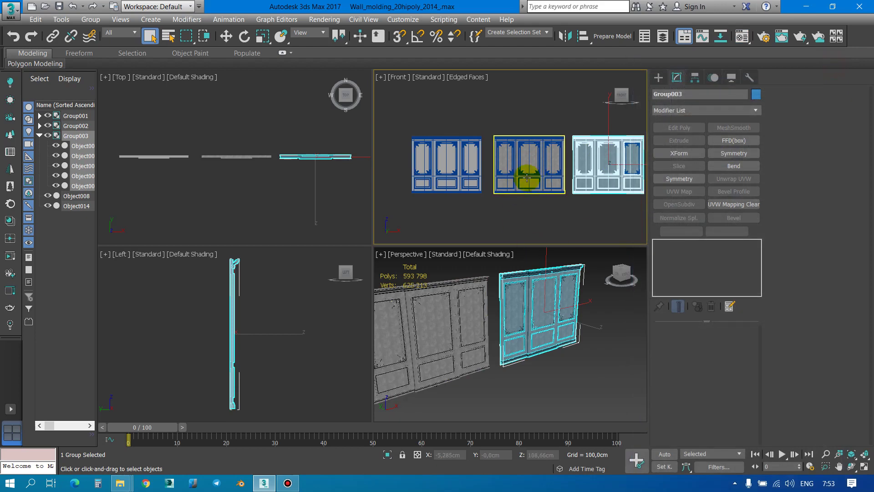
{"action": "key", "text": "shift+t"}
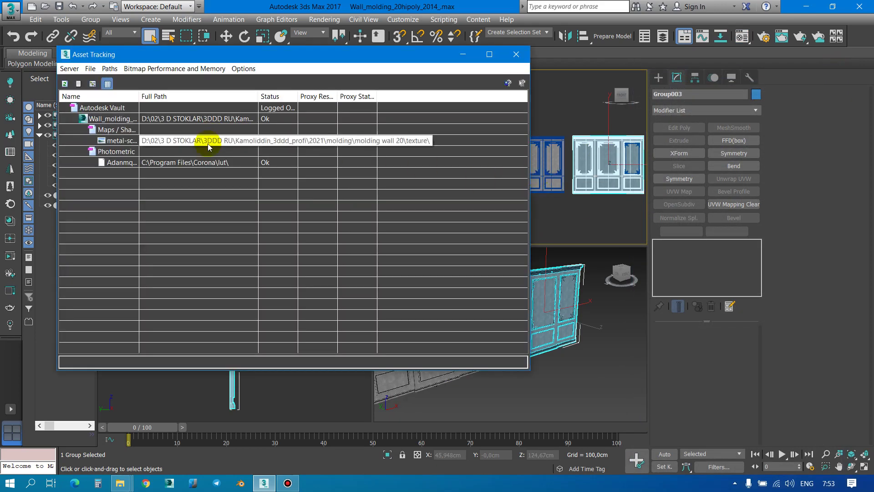
Step: Strip the folder path from the metal texture bitmap in Asset Tracking, then close it
{"action": "left_click", "coordinate": [208, 142]}
{"action": "right_click", "coordinate": [204, 140]}
{"action": "left_click", "coordinate": [186, 192]}
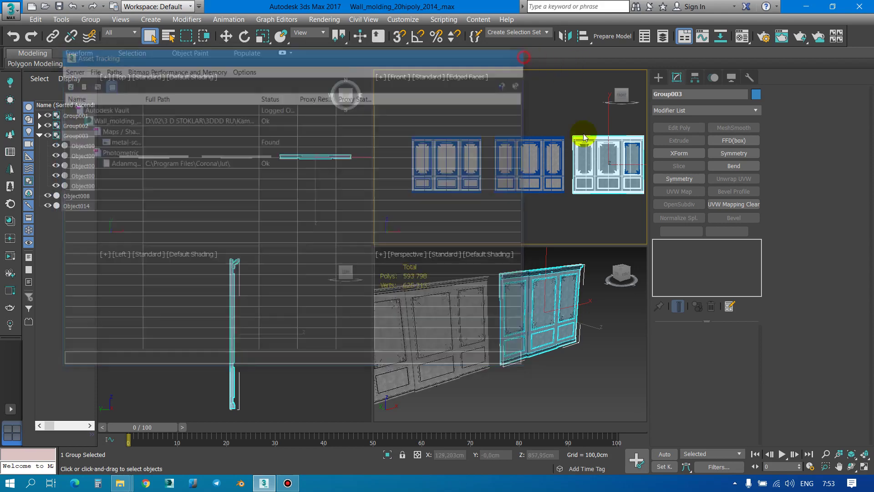
{"action": "left_click", "coordinate": [608, 181]}
Step: Deselect everything, zoom extents in all views, and make the front view active
{"action": "left_click", "coordinate": [556, 214]}
{"action": "key", "text": "ctrl+shift+z"}
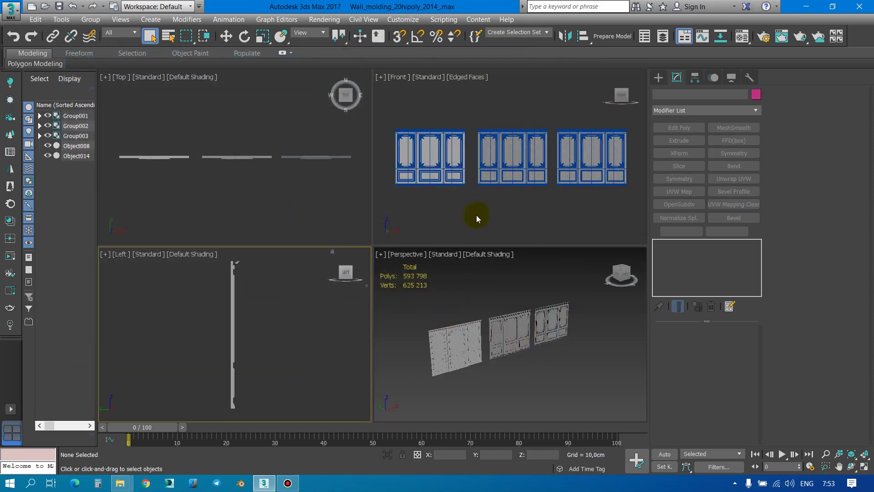
{"action": "left_click", "coordinate": [464, 242]}
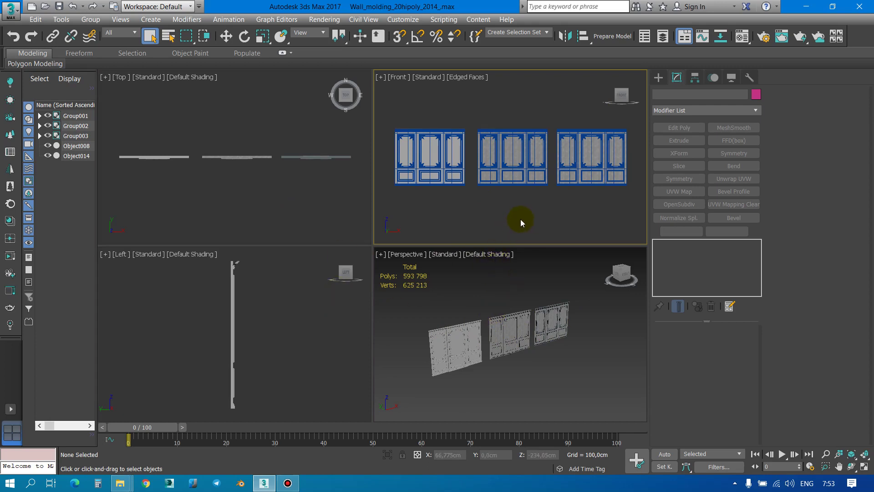
Step: Save the scene as Wall molding_20hipoly_2014.max in 3ds Max 2014 format in Wall_molding_20hipoly
{"action": "left_click", "coordinate": [11, 8]}
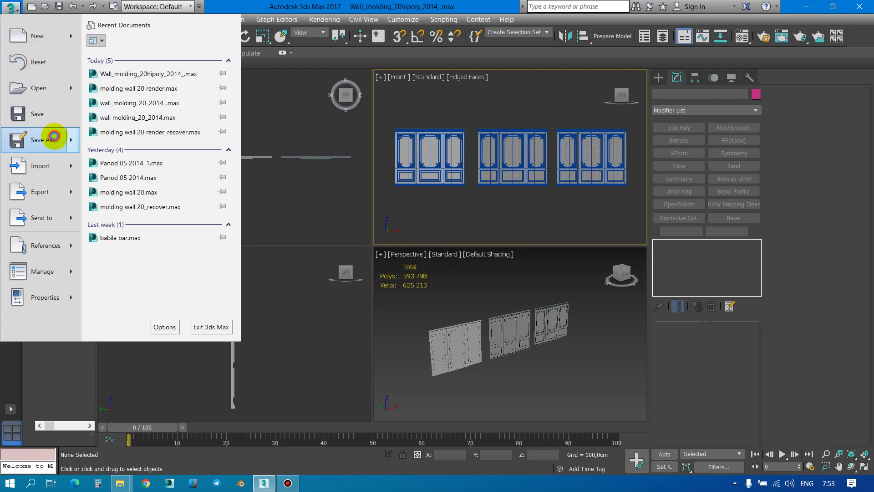
{"action": "left_click", "coordinate": [54, 136]}
{"action": "left_click", "coordinate": [162, 27]}
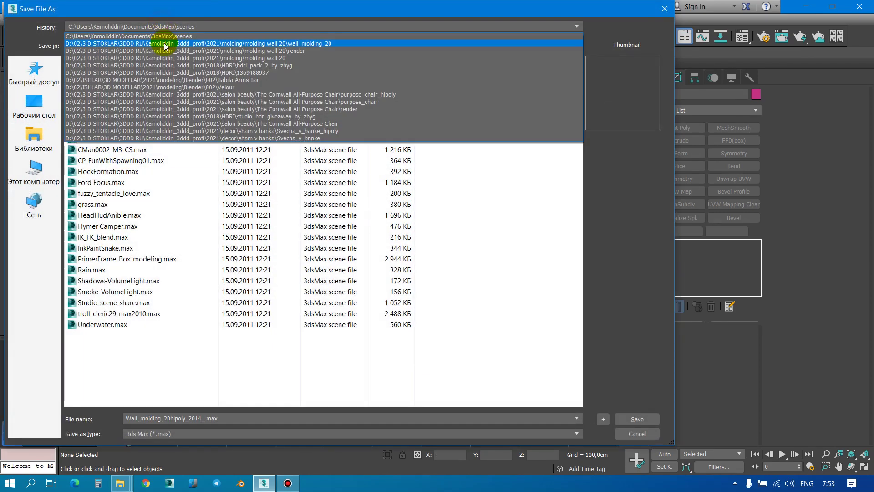
{"action": "left_click", "coordinate": [164, 43]}
{"action": "left_click", "coordinate": [250, 46]}
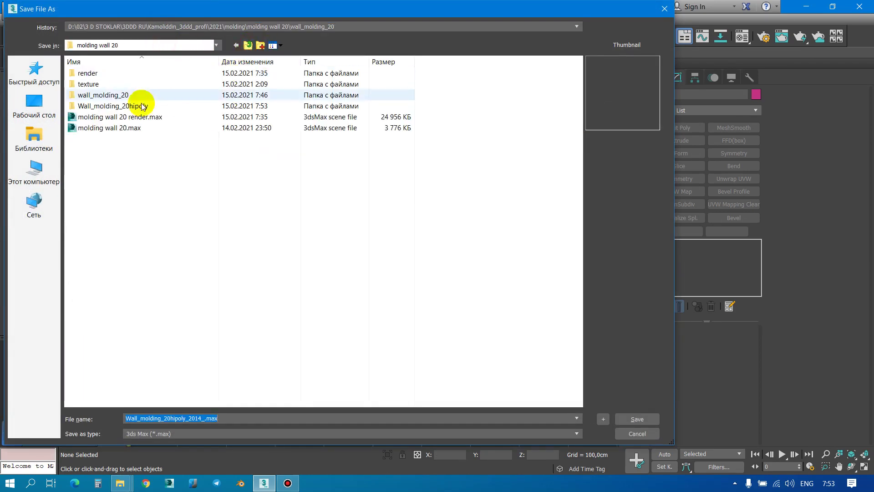
{"action": "double_click", "coordinate": [122, 106]}
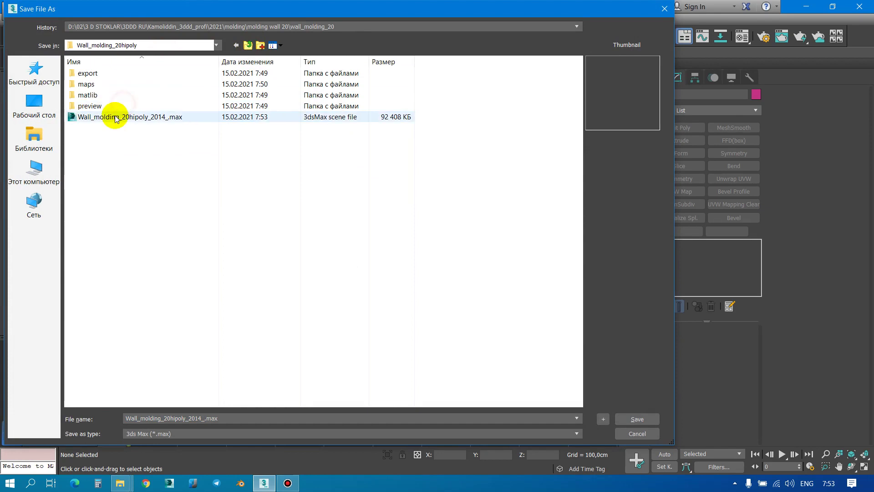
{"action": "left_click", "coordinate": [167, 435]}
{"action": "left_click", "coordinate": [173, 451]}
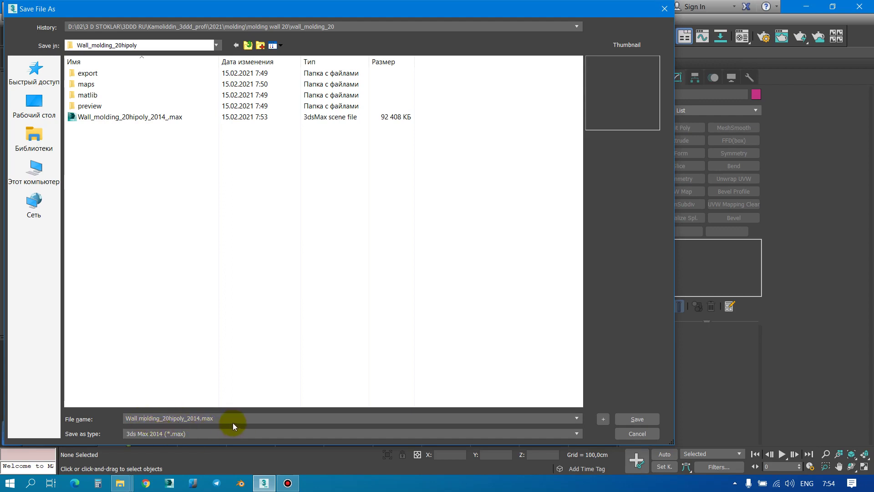
{"action": "left_click", "coordinate": [650, 419]}
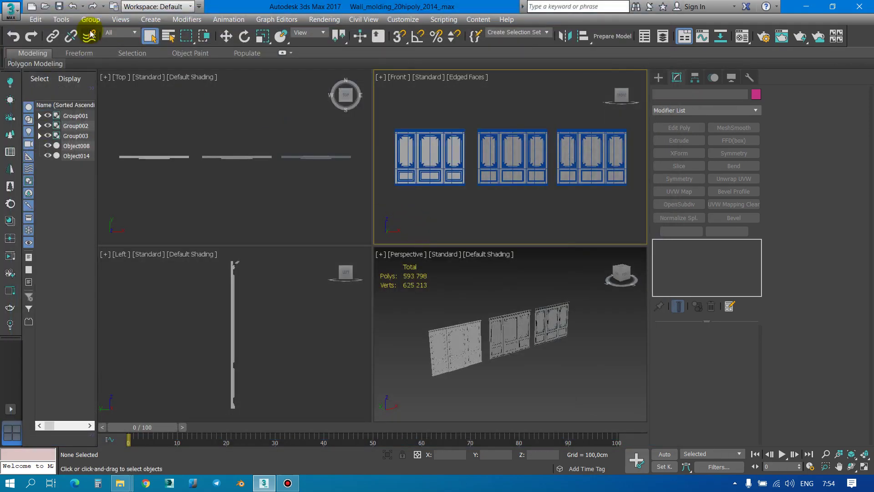
Step: Reset to an empty scene and browse Explorer to the Wall_molding_20hipoly\export folder
{"action": "left_click", "coordinate": [30, 5]}
{"action": "left_click", "coordinate": [414, 274]}
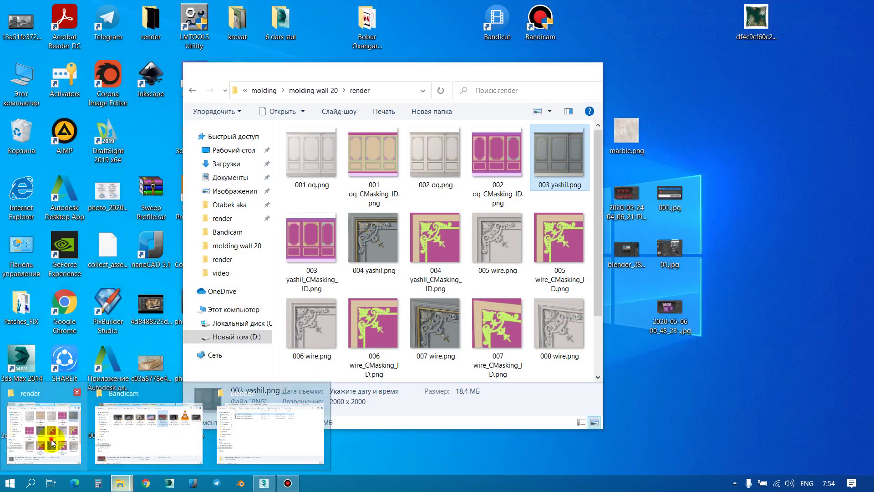
{"action": "left_click", "coordinate": [43, 428]}
{"action": "mouse_move", "coordinate": [120, 484]}
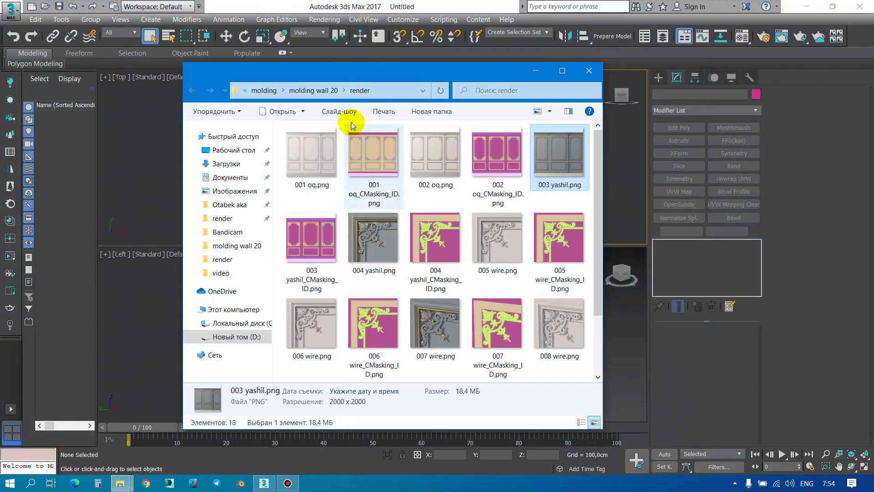
{"action": "left_click", "coordinate": [304, 91]}
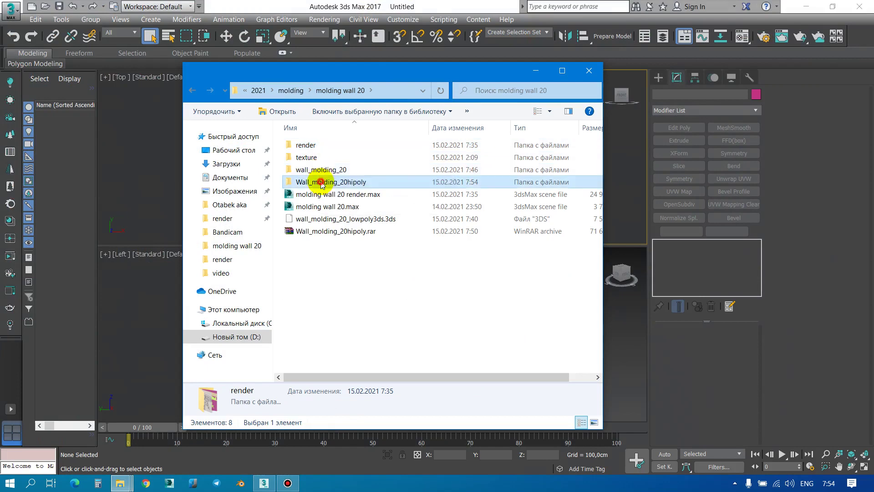
{"action": "double_click", "coordinate": [319, 183]}
{"action": "double_click", "coordinate": [313, 147]}
{"action": "left_click_drag", "start_coordinate": [332, 72], "coordinate": [722, 74]}
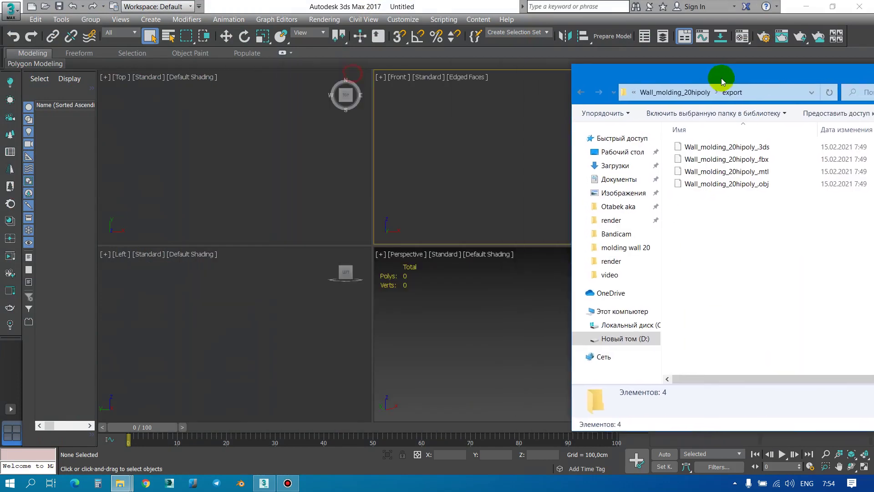
Step: Drag Wall_molding_20hipoly_.3ds into the Perspective viewport, maximize it and show edged faces
{"action": "left_click", "coordinate": [739, 149]}
{"action": "left_click_drag", "start_coordinate": [481, 328], "coordinate": [480, 328]}
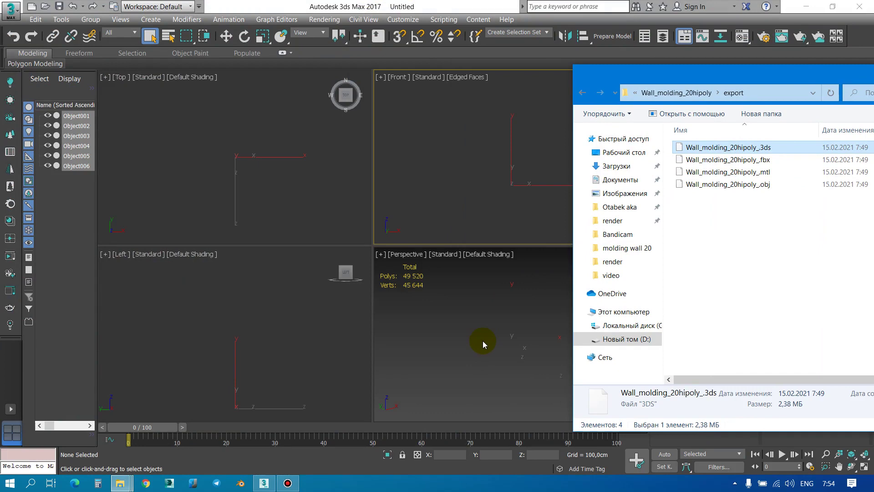
{"action": "left_click", "coordinate": [482, 340]}
{"action": "key", "text": "ctrl+shift+z"}
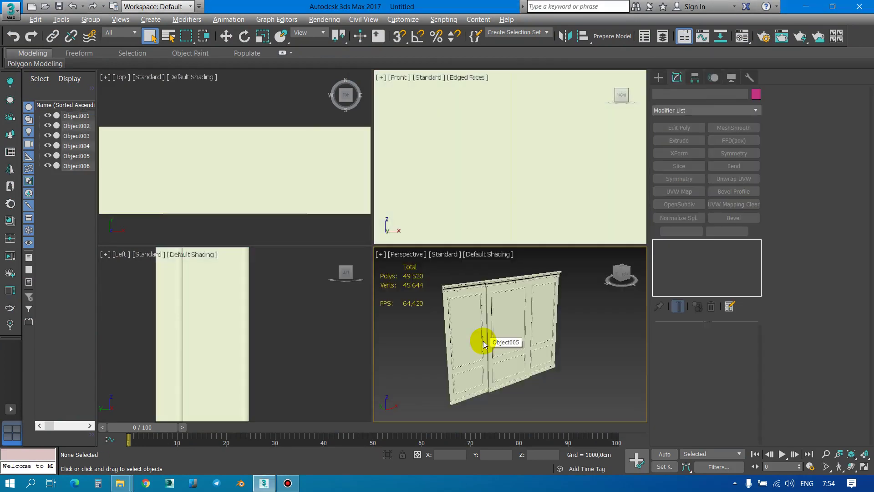
{"action": "key", "text": "alt+w"}
{"action": "key", "text": "F4"}
Step: Orbit and zoom around the imported wall panel to inspect it
{"action": "scroll", "coordinate": [315, 165], "scroll_direction": "up", "scroll_amount": 2}
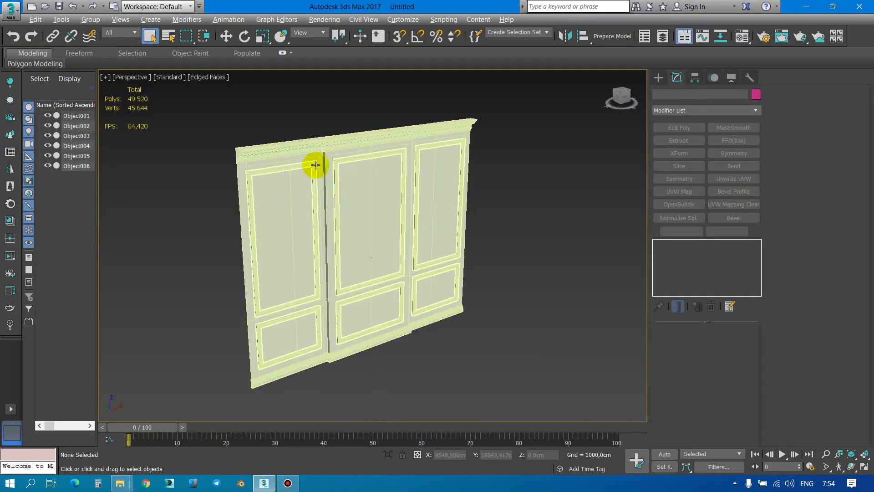
{"action": "scroll", "coordinate": [316, 165], "scroll_direction": "up", "scroll_amount": 5}
{"action": "scroll", "coordinate": [315, 165], "scroll_direction": "down", "scroll_amount": 6}
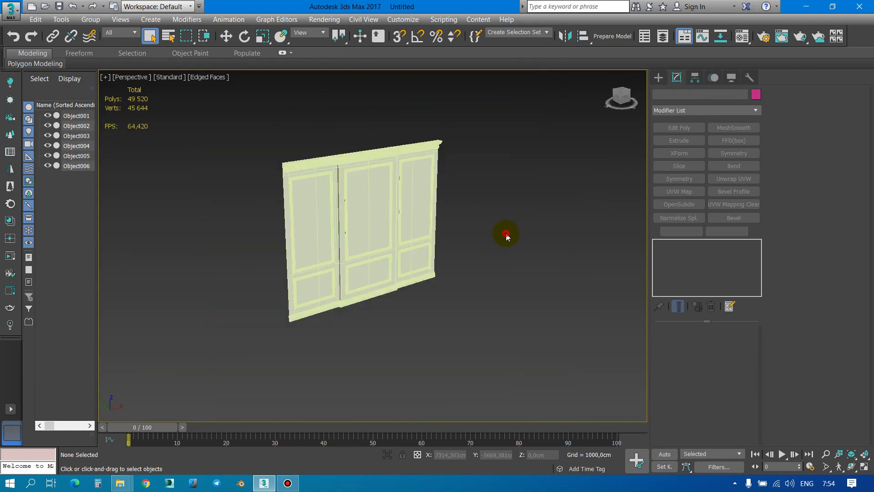
{"action": "scroll", "coordinate": [510, 233], "scroll_direction": "up", "scroll_amount": 1}
{"action": "middle_click_drag", "start_coordinate": [510, 233], "coordinate": [432, 191], "text": "alt"}
{"action": "scroll", "coordinate": [430, 150], "scroll_direction": "up", "scroll_amount": 5}
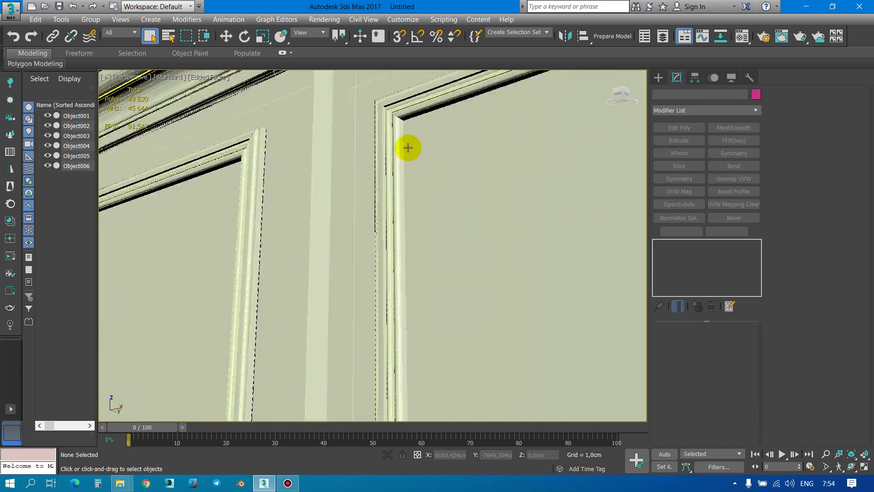
{"action": "scroll", "coordinate": [406, 141], "scroll_direction": "down", "scroll_amount": 2}
{"action": "scroll", "coordinate": [412, 163], "scroll_direction": "down", "scroll_amount": 5}
{"action": "mouse_move", "coordinate": [412, 162]}
{"action": "middle_mouse_down", "text": "alt"}
{"action": "mouse_move", "coordinate": [573, 242]}
{"action": "mouse_move", "coordinate": [519, 197]}
{"action": "mouse_move", "coordinate": [444, 220]}
{"action": "middle_mouse_up", "text": "alt"}
{"action": "scroll", "coordinate": [445, 220], "scroll_direction": "down", "scroll_amount": 5}
{"action": "key", "text": "z"}
Step: Select Object005 on the imported wall panel
{"action": "left_click", "coordinate": [472, 261]}
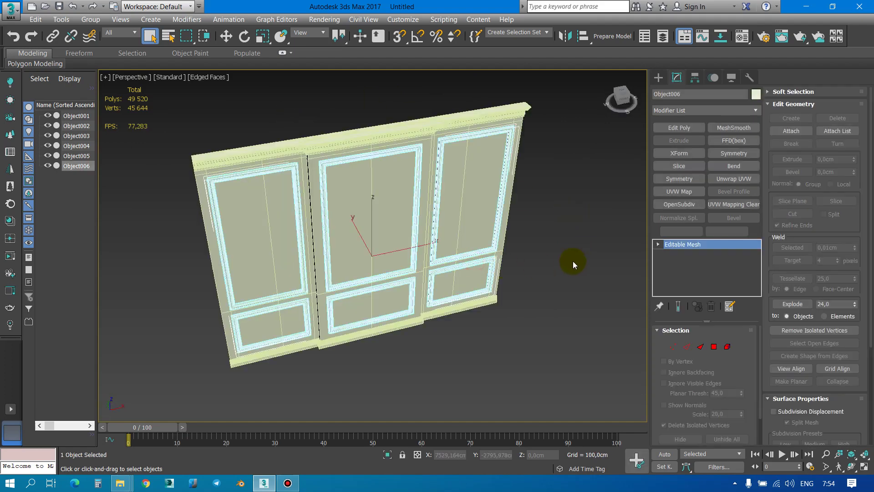
{"action": "left_click", "coordinate": [572, 261]}
{"action": "left_click", "coordinate": [403, 191]}
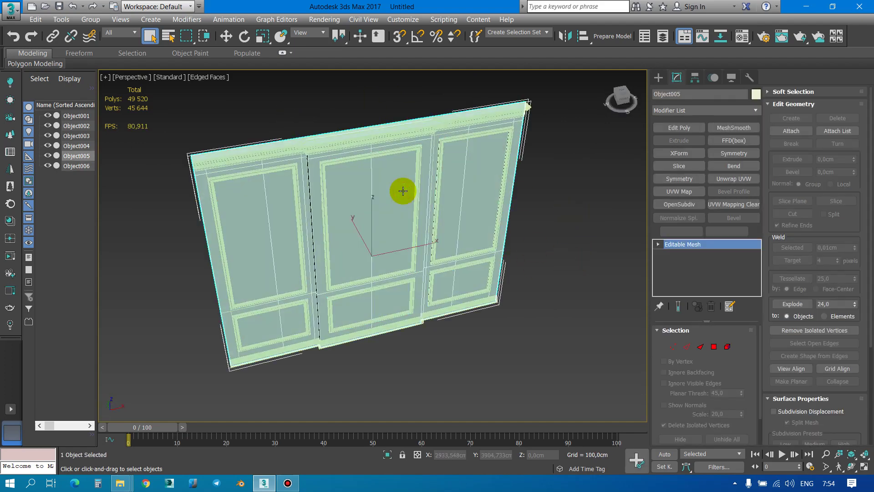
Step: Delete Object005 and dismiss the application error so 3ds Max restarts empty
{"action": "key", "text": "Delete"}
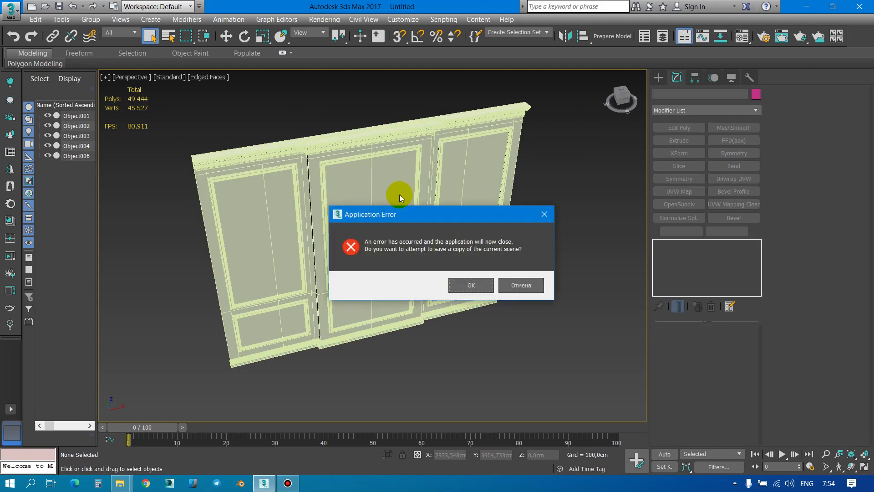
{"action": "left_click", "coordinate": [488, 8]}
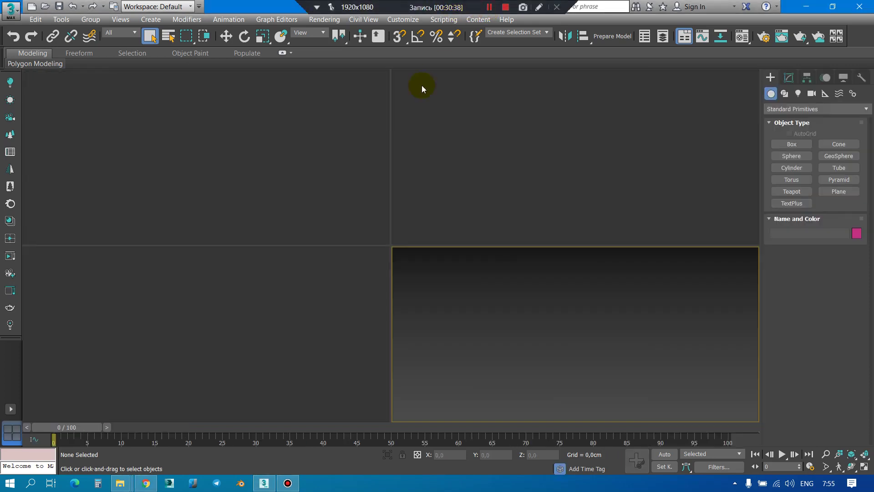
{"action": "mouse_move", "coordinate": [120, 483]}
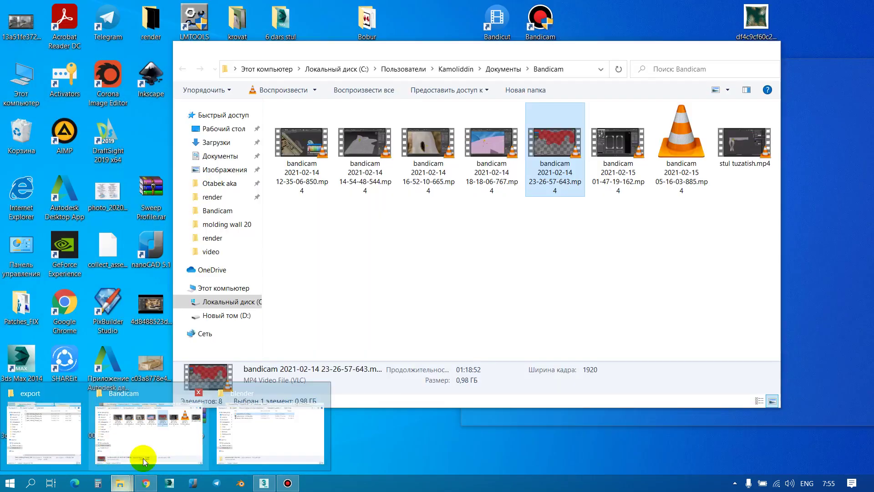
Step: Delete the .3ds export and Wall_molding_20hipoly_2014_.max, then select wall_molding_20_lowpoly3ds.3ds
{"action": "left_click", "coordinate": [47, 430]}
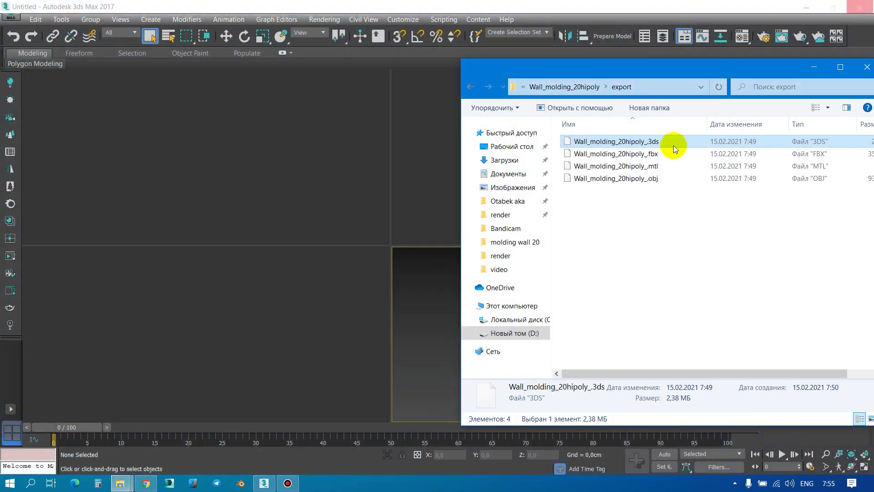
{"action": "key", "text": "Delete"}
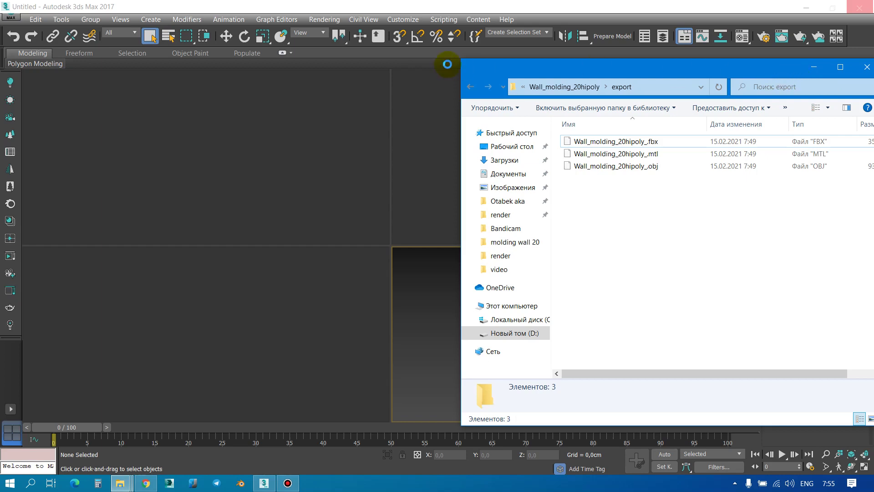
{"action": "left_click", "coordinate": [556, 86]}
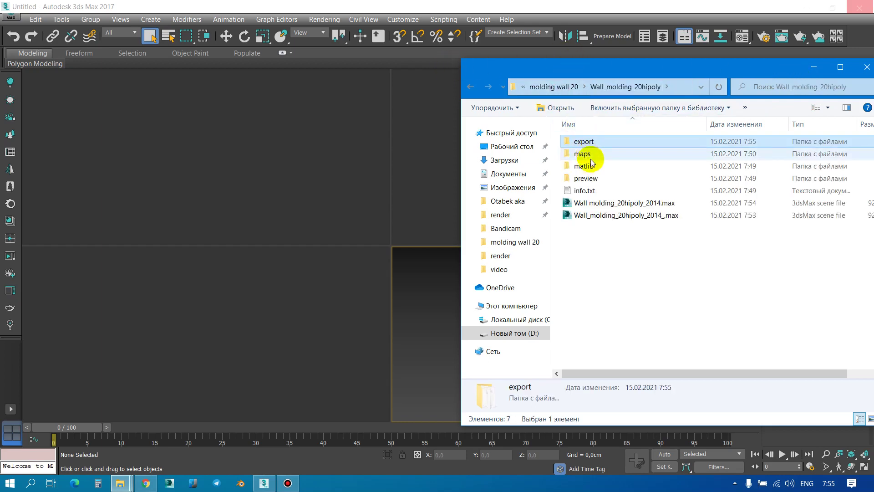
{"action": "left_click", "coordinate": [618, 217]}
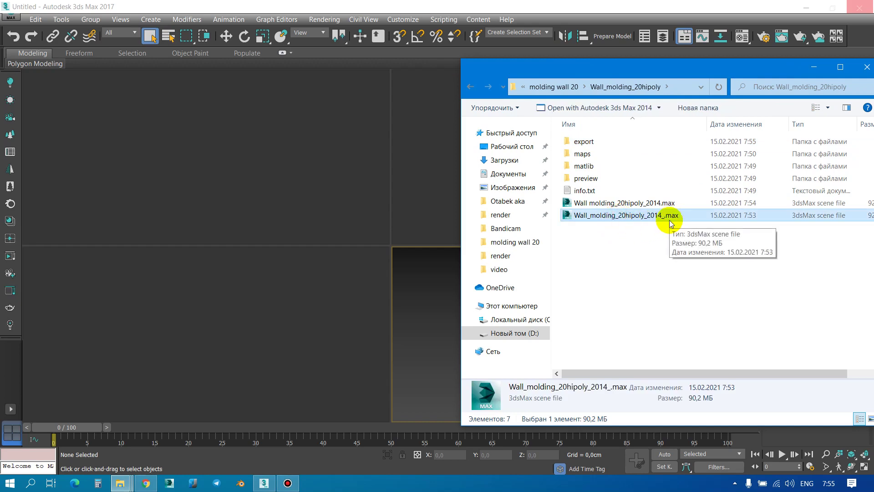
{"action": "key", "text": "Delete"}
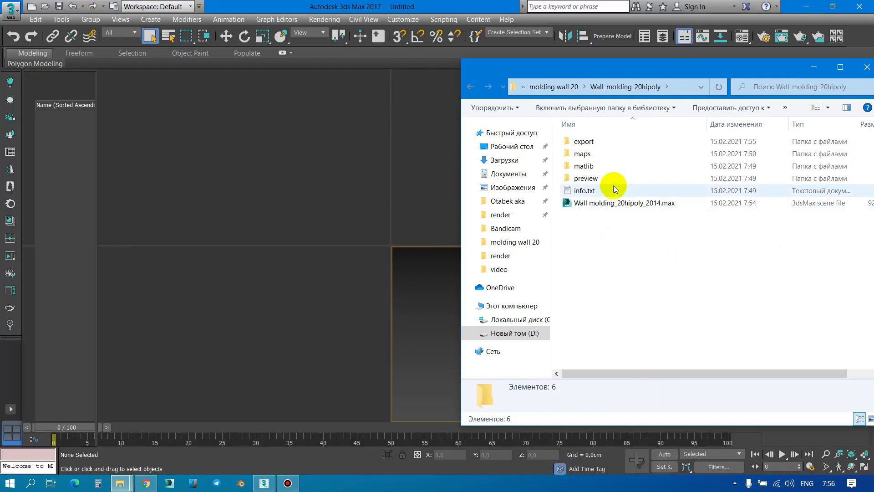
{"action": "left_click", "coordinate": [554, 87]}
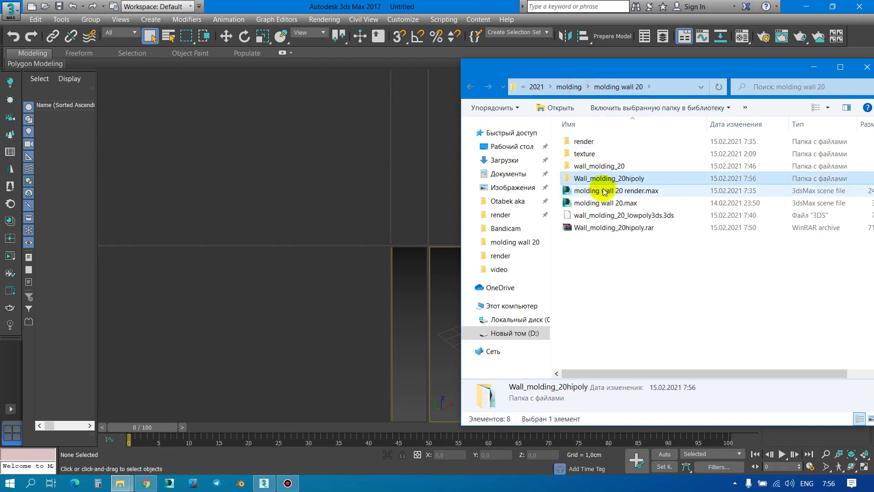
{"action": "left_click", "coordinate": [618, 218]}
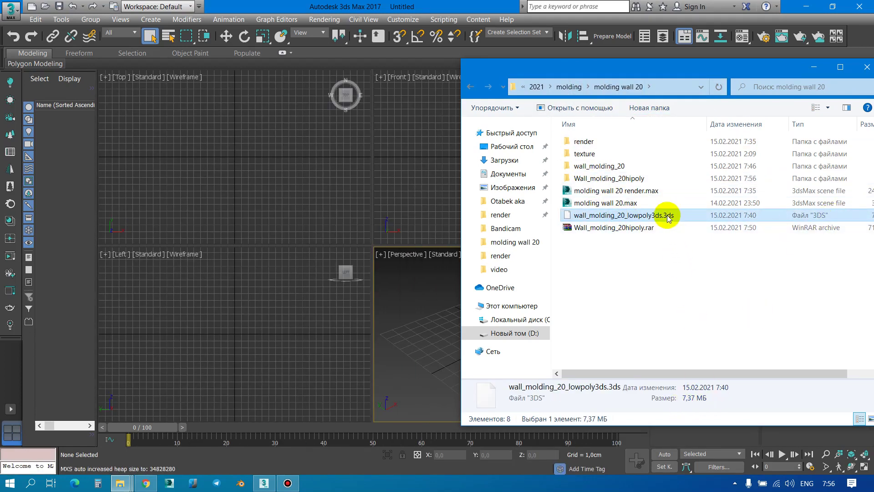
Step: Drag wall_molding_20_lowpoly3ds.3ds into 3ds Max, closing the welcome screen and blender folder window
{"action": "left_click_drag", "start_coordinate": [668, 215], "coordinate": [447, 294]}
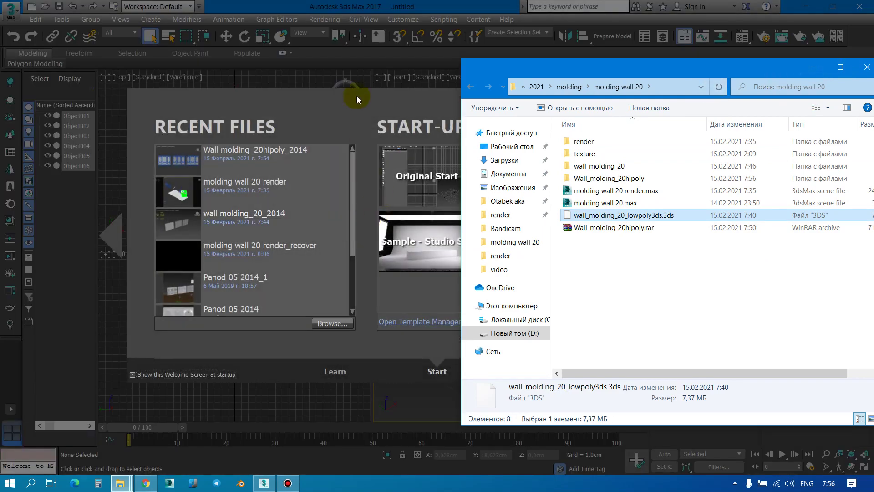
{"action": "left_click", "coordinate": [357, 99]}
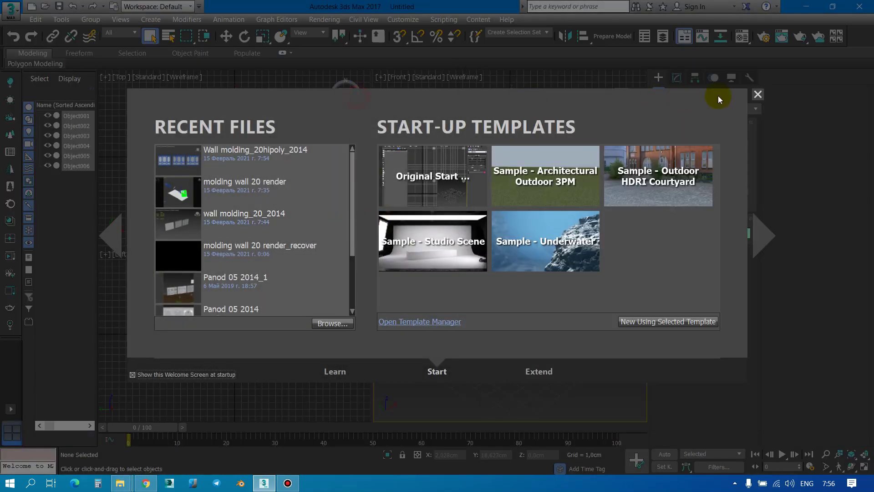
{"action": "left_click", "coordinate": [758, 95]}
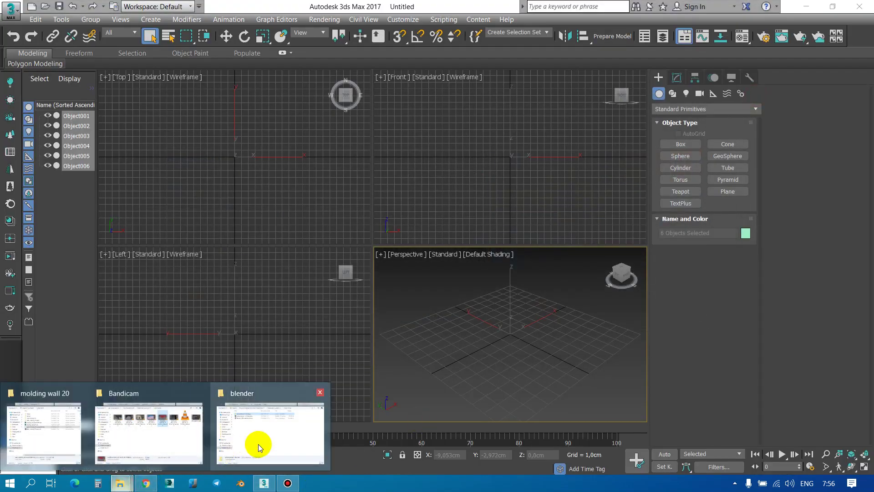
{"action": "left_click", "coordinate": [258, 444]}
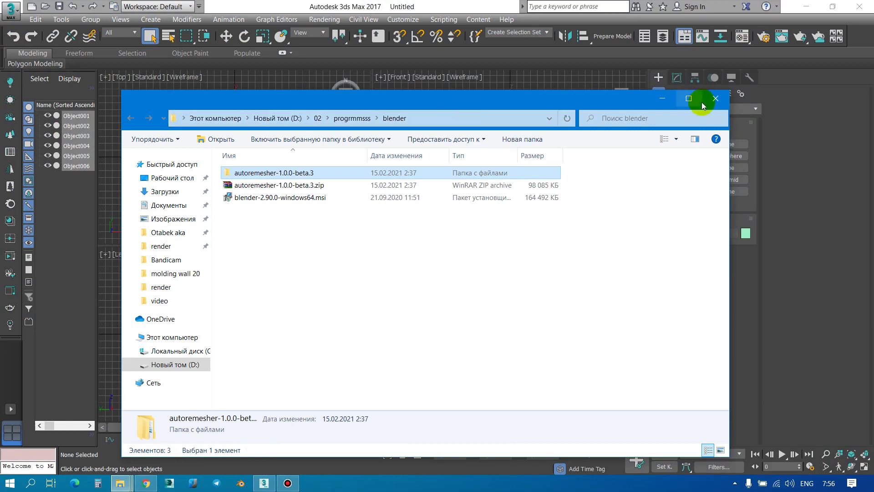
{"action": "left_click", "coordinate": [715, 98]}
{"action": "left_click", "coordinate": [86, 438]}
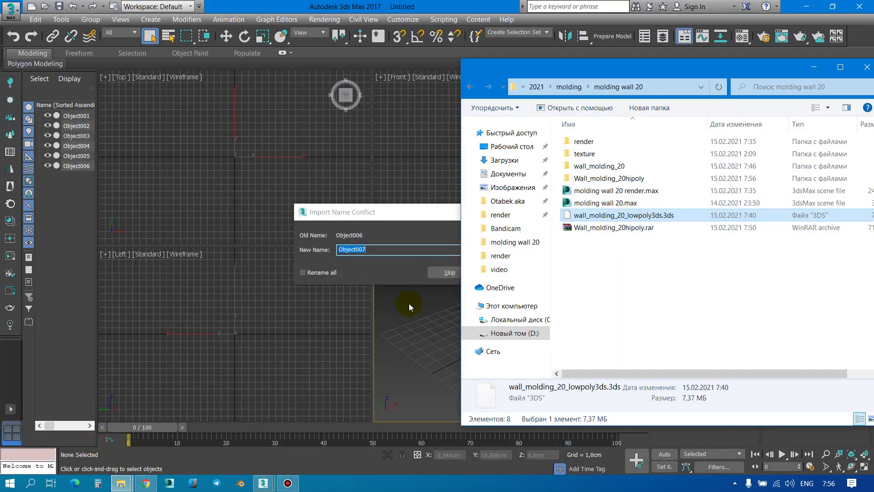
Step: Resolve the import name conflicts with Skip, three OKs and Rename all
{"action": "left_click", "coordinate": [437, 274]}
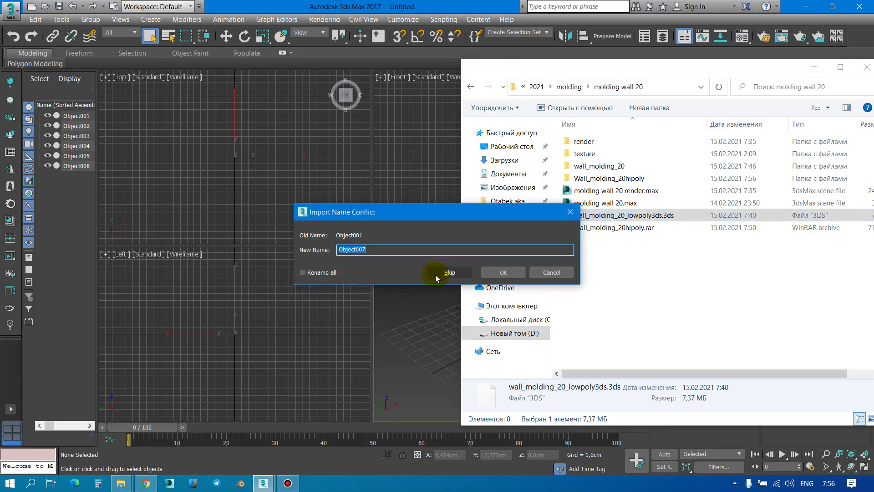
{"action": "left_click", "coordinate": [501, 272]}
{"action": "left_click", "coordinate": [503, 272]}
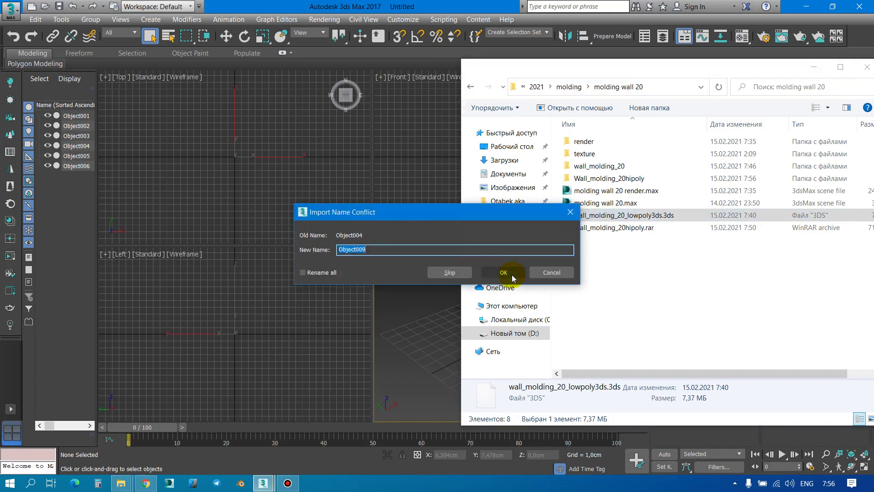
{"action": "left_click", "coordinate": [503, 273]}
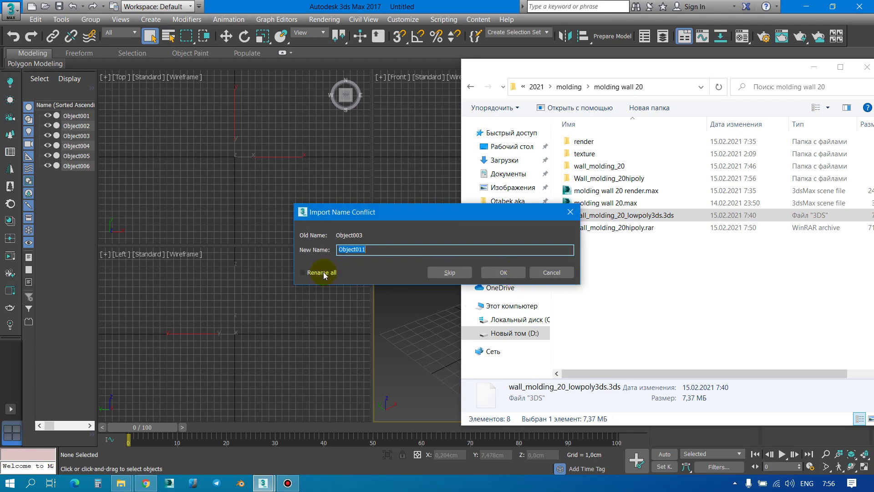
{"action": "left_click", "coordinate": [510, 273]}
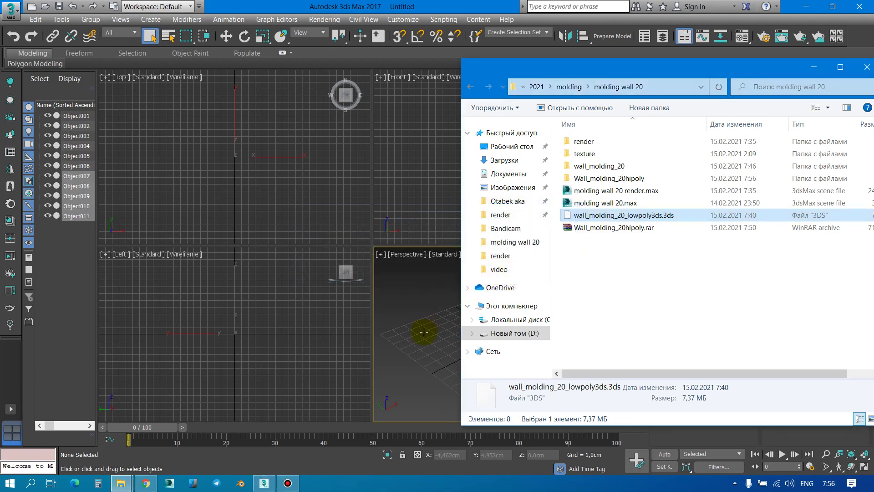
{"action": "left_click", "coordinate": [424, 332]}
Step: Move Object005 away from the other panels and select Object006
{"action": "scroll", "coordinate": [484, 328], "scroll_direction": "down", "scroll_amount": 3}
{"action": "scroll", "coordinate": [494, 318], "scroll_direction": "down", "scroll_amount": 3}
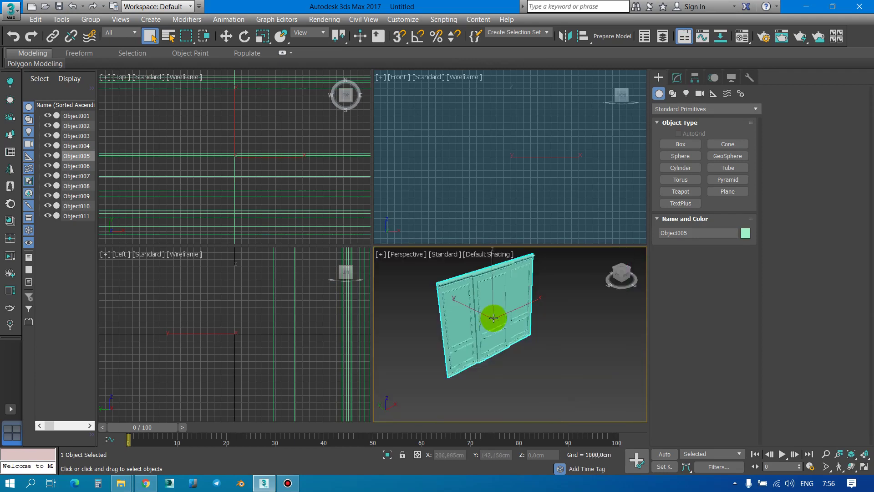
{"action": "scroll", "coordinate": [455, 295], "scroll_direction": "up", "scroll_amount": 3}
{"action": "scroll", "coordinate": [489, 300], "scroll_direction": "down", "scroll_amount": 3}
{"action": "scroll", "coordinate": [490, 305], "scroll_direction": "up", "scroll_amount": 2}
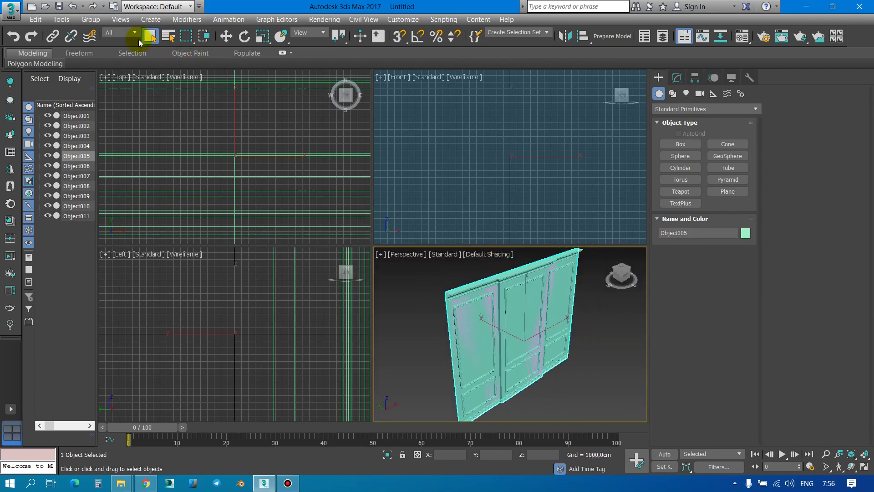
{"action": "left_click", "coordinate": [226, 37]}
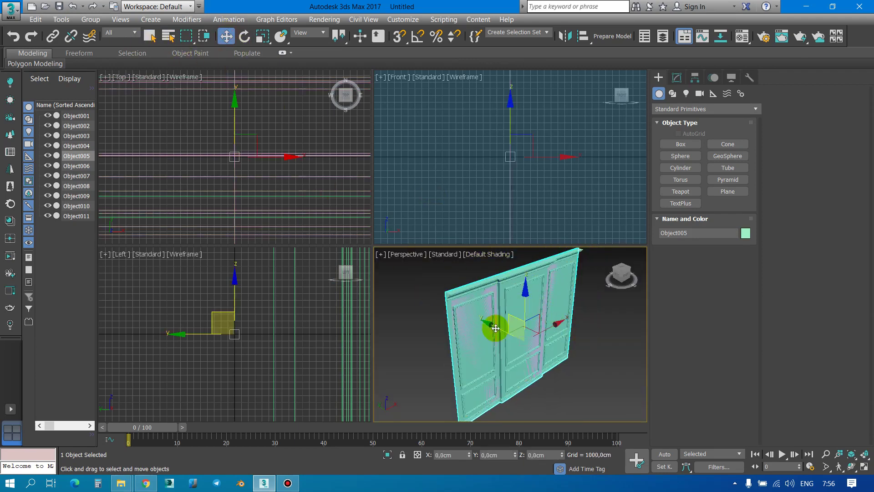
{"action": "mouse_move", "coordinate": [489, 323]}
{"action": "left_mouse_down"}
{"action": "mouse_move", "coordinate": [553, 302]}
{"action": "mouse_move", "coordinate": [629, 361]}
{"action": "left_mouse_up"}
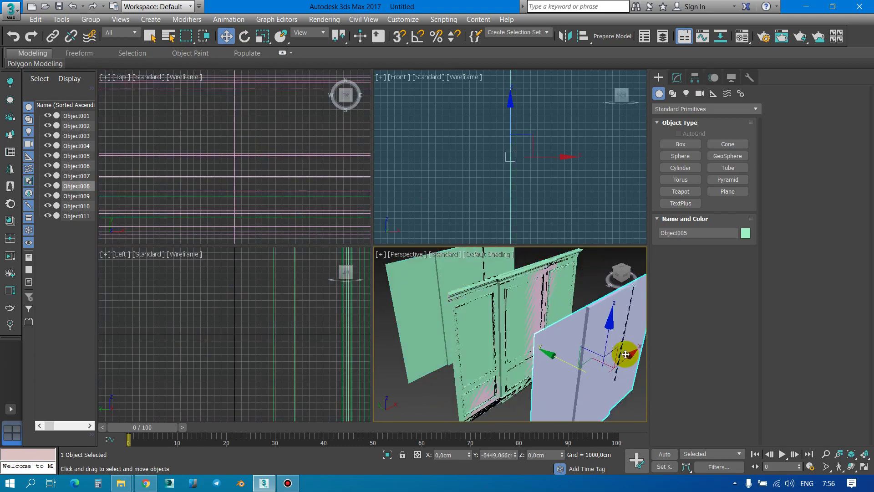
{"action": "left_click", "coordinate": [542, 289]}
Step: Select Object002, clear the selection, then select all objects and delete them
{"action": "scroll", "coordinate": [533, 289], "scroll_direction": "down", "scroll_amount": 3}
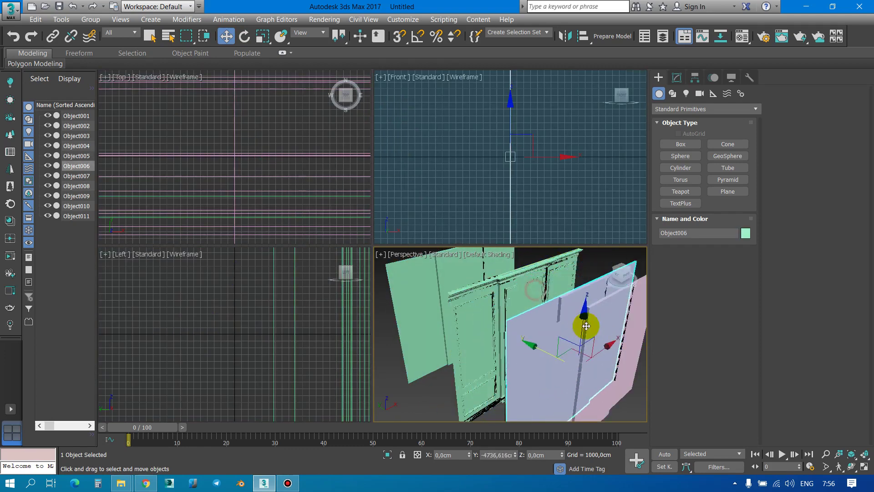
{"action": "left_click", "coordinate": [523, 284]}
{"action": "scroll", "coordinate": [505, 280], "scroll_direction": "down", "scroll_amount": 2}
{"action": "scroll", "coordinate": [505, 279], "scroll_direction": "down", "scroll_amount": 3}
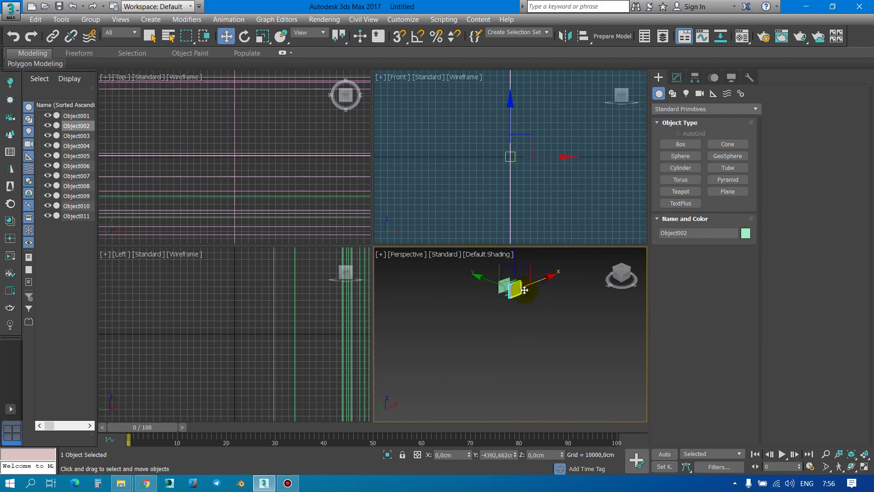
{"action": "left_click", "coordinate": [535, 318]}
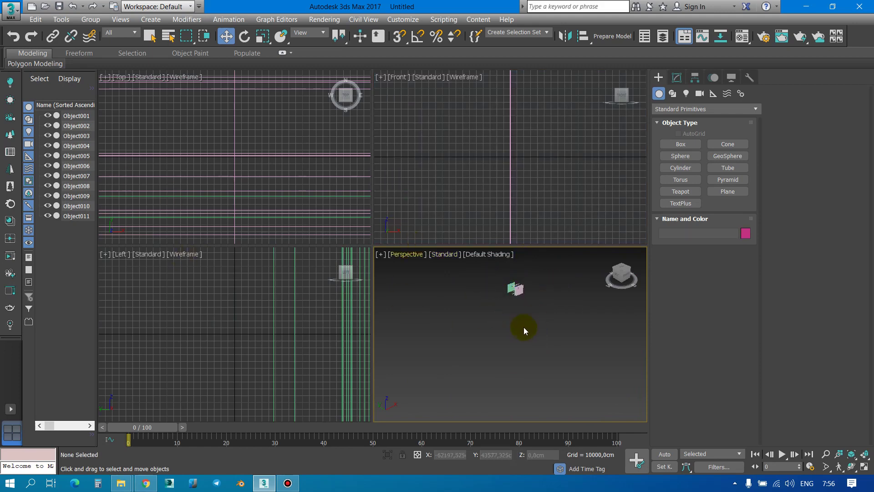
{"action": "key", "text": "ctrl+a"}
{"action": "key", "text": "Delete"}
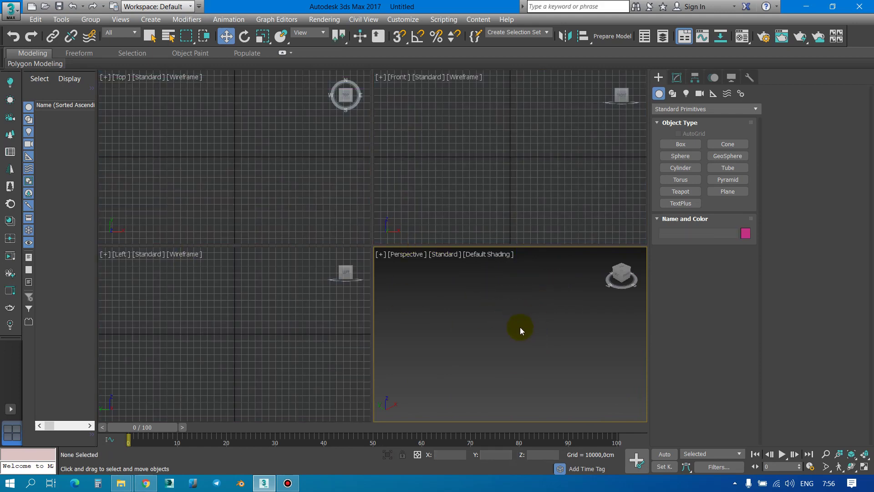
{"action": "mouse_move", "coordinate": [121, 482]}
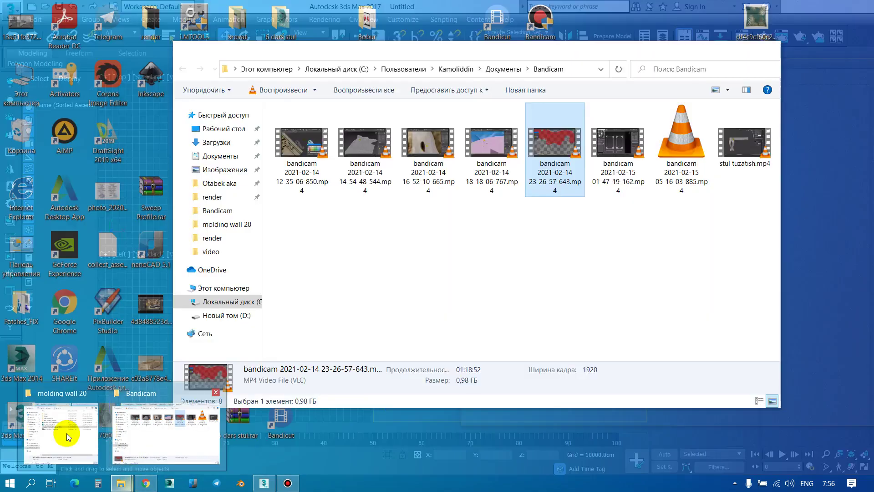
Step: Delete the lowpoly .3ds file and drag the FBX from Wall_molding_20hipoly\export into the scene
{"action": "left_click", "coordinate": [67, 433]}
{"action": "key", "text": "Delete"}
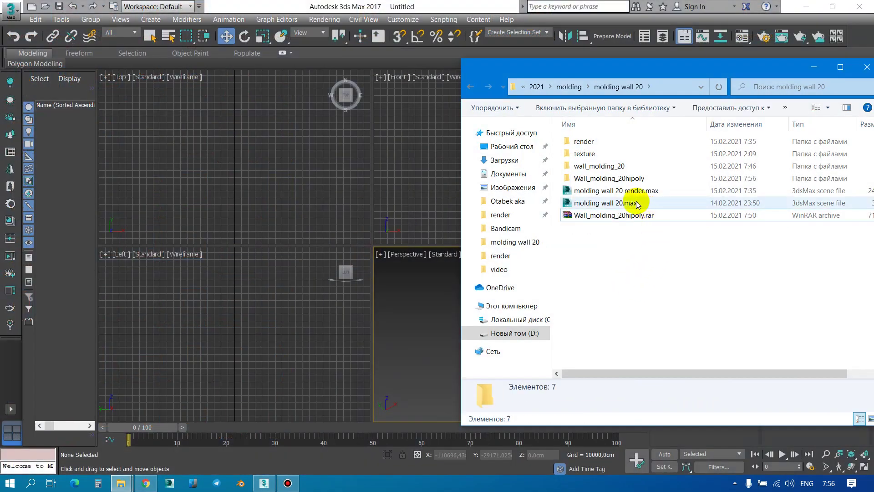
{"action": "double_click", "coordinate": [597, 178]}
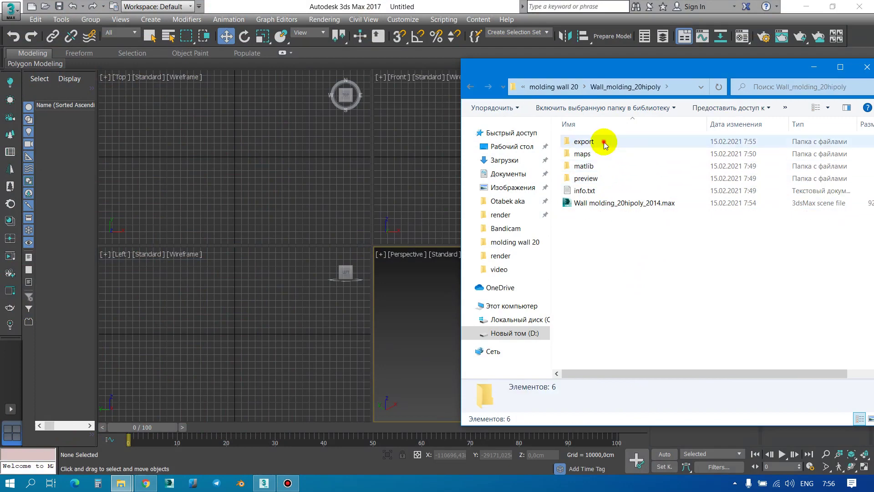
{"action": "double_click", "coordinate": [587, 142]}
{"action": "left_click_drag", "start_coordinate": [601, 143], "coordinate": [415, 306]}
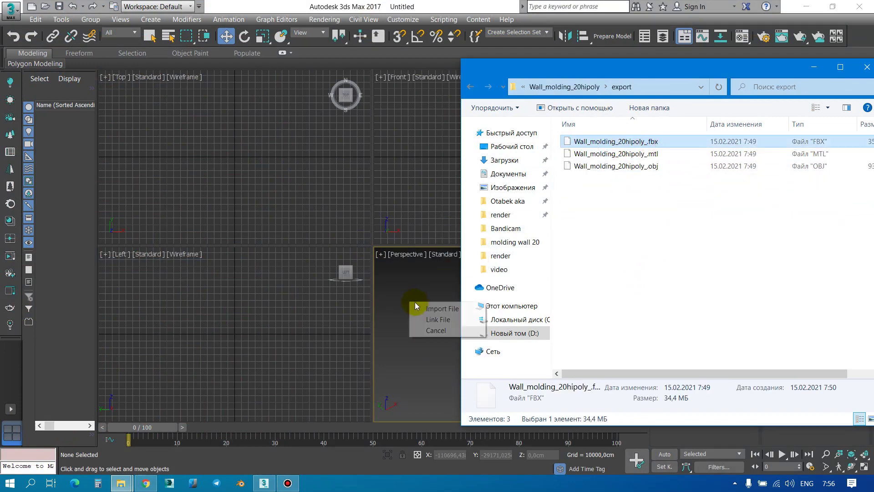
Step: Import the dropped hipoly FBX and maximize the Perspective viewport
{"action": "left_click", "coordinate": [429, 308]}
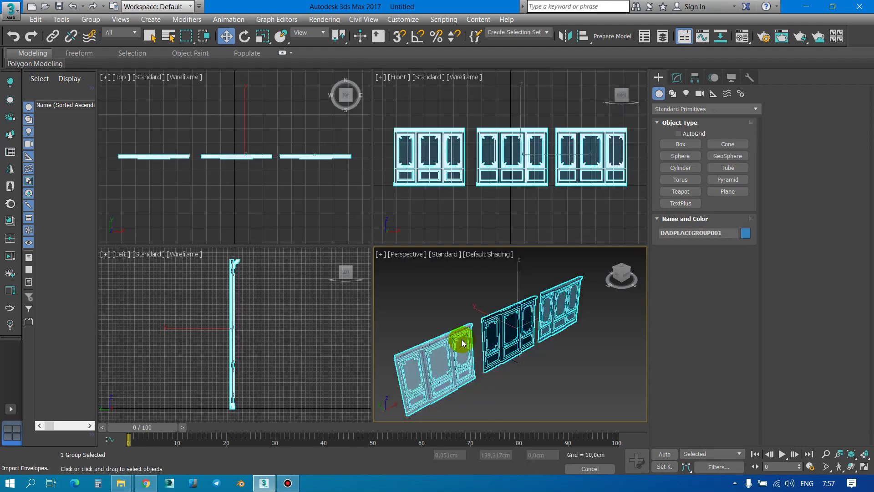
{"action": "key", "text": "w"}
{"action": "left_click_drag", "start_coordinate": [509, 364], "coordinate": [514, 360]}
{"action": "key", "text": "alt+w"}
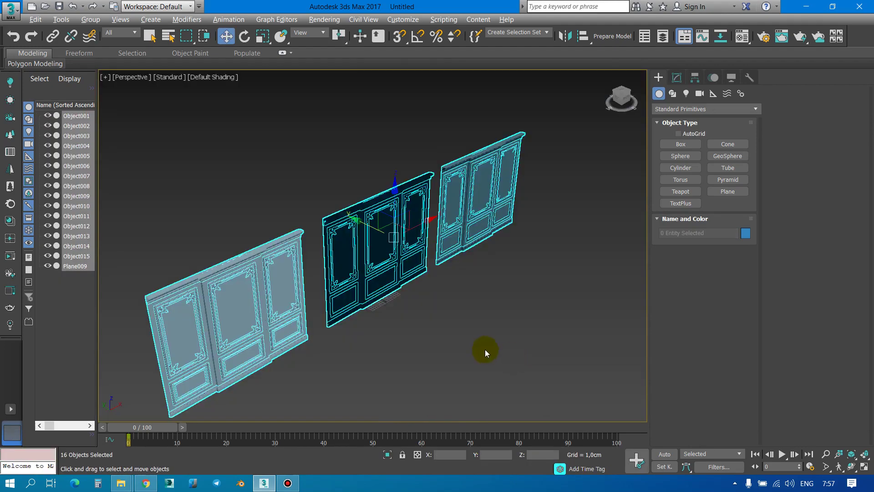
Step: Turn on edged faces and orbit around the three imported wall panels
{"action": "left_click", "coordinate": [417, 329]}
{"action": "middle_click_drag", "start_coordinate": [416, 329], "coordinate": [381, 250], "text": "alt"}
{"action": "scroll", "coordinate": [409, 268], "scroll_direction": "up", "scroll_amount": 5}
{"action": "scroll", "coordinate": [409, 268], "scroll_direction": "down", "scroll_amount": 4}
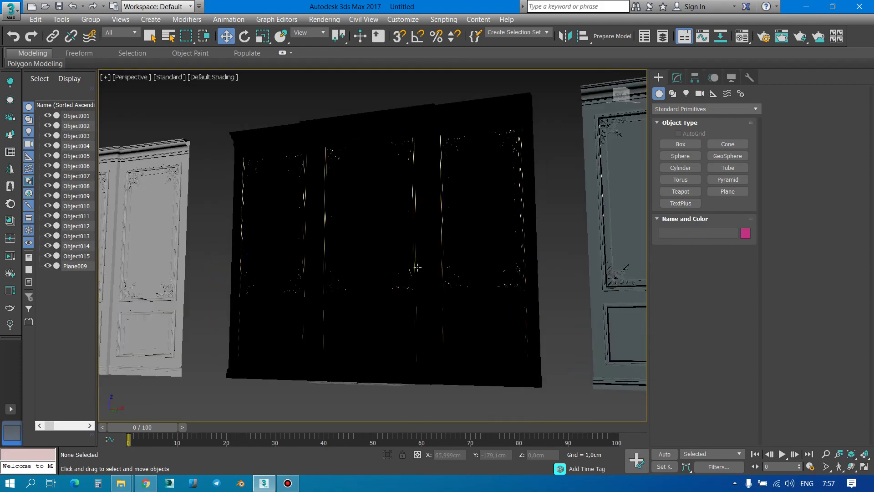
{"action": "key", "text": "F4"}
{"action": "scroll", "coordinate": [416, 170], "scroll_direction": "up", "scroll_amount": 5}
{"action": "scroll", "coordinate": [416, 170], "scroll_direction": "down", "scroll_amount": 5}
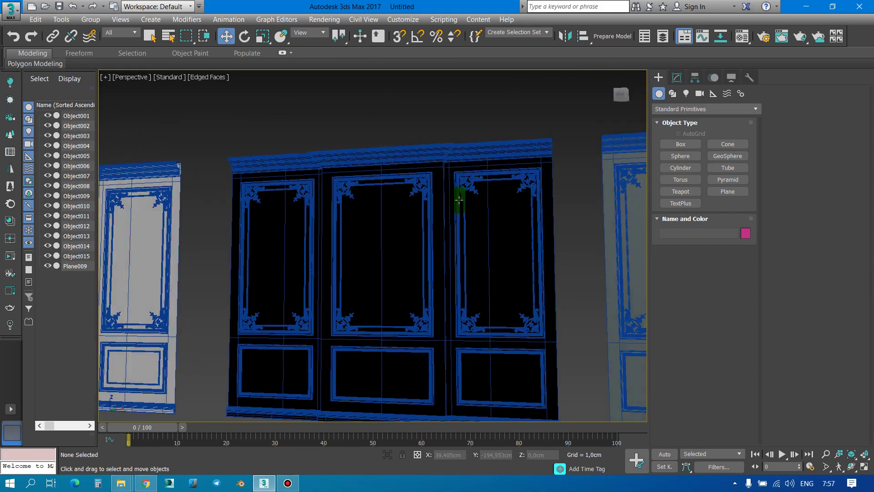
{"action": "middle_click_drag", "start_coordinate": [460, 192], "coordinate": [454, 202], "text": "alt"}
{"action": "scroll", "coordinate": [454, 202], "scroll_direction": "down", "scroll_amount": 4}
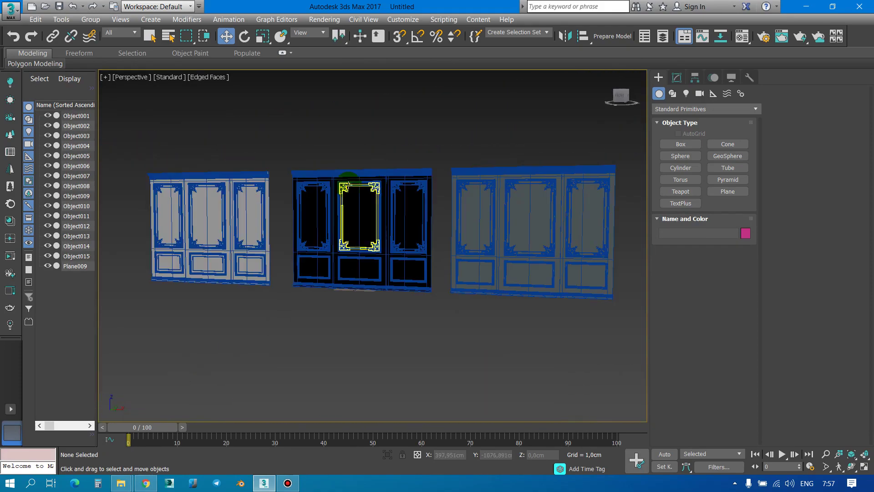
{"action": "mouse_move", "coordinate": [351, 193]}
{"action": "middle_mouse_down", "text": "alt"}
{"action": "mouse_move", "coordinate": [341, 189]}
{"action": "mouse_move", "coordinate": [368, 189]}
{"action": "middle_mouse_up", "text": "alt"}
{"action": "scroll", "coordinate": [341, 189], "scroll_direction": "up", "scroll_amount": 5}
{"action": "scroll", "coordinate": [364, 190], "scroll_direction": "up", "scroll_amount": 2}
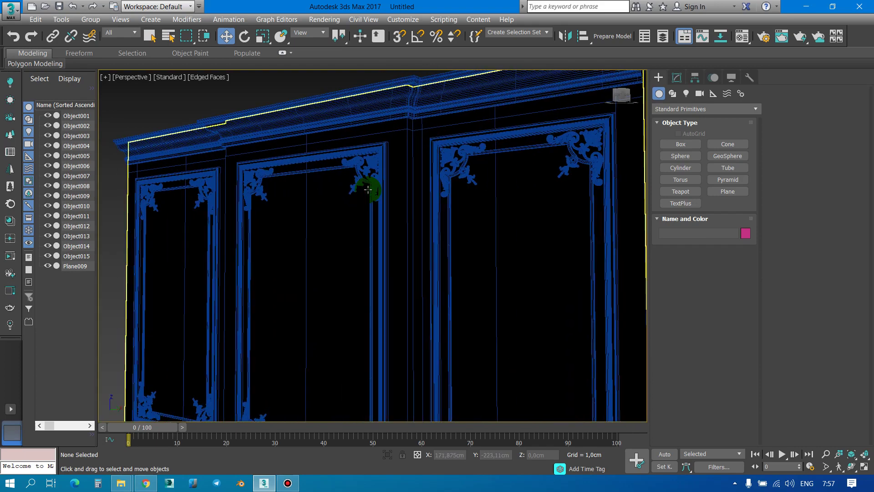
{"action": "scroll", "coordinate": [351, 187], "scroll_direction": "down", "scroll_amount": 5}
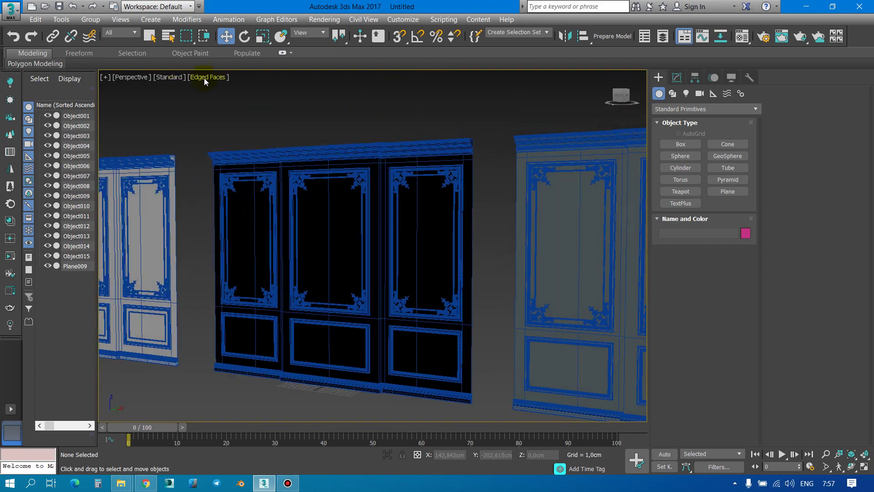
Step: Switch the viewport to clay shading and select the middle panel Object011, zooming on its corners
{"action": "left_click", "coordinate": [205, 81]}
{"action": "left_click", "coordinate": [229, 145]}
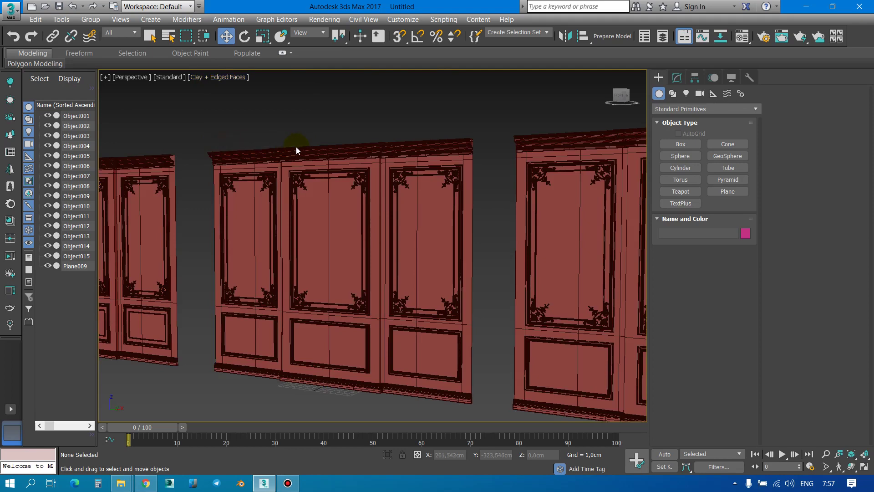
{"action": "scroll", "coordinate": [296, 148], "scroll_direction": "down", "scroll_amount": 3}
{"action": "scroll", "coordinate": [277, 160], "scroll_direction": "up", "scroll_amount": 5}
{"action": "left_click", "coordinate": [278, 159]}
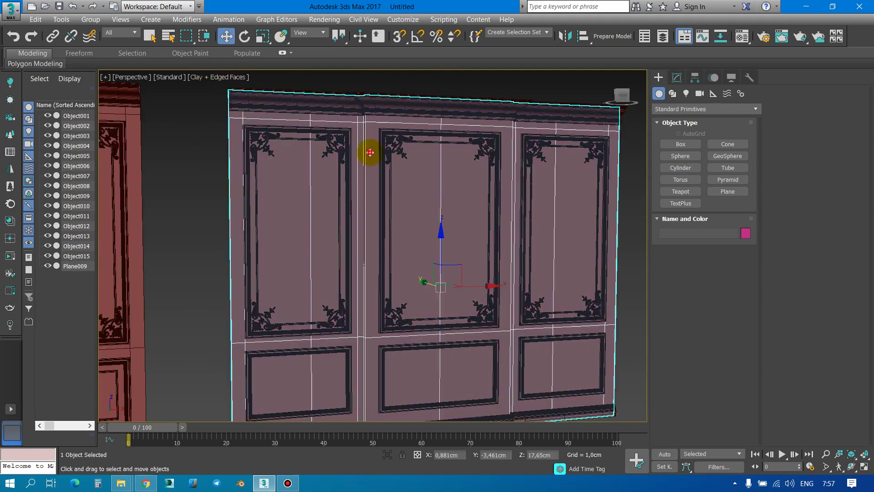
{"action": "scroll", "coordinate": [437, 188], "scroll_direction": "down", "scroll_amount": 3}
{"action": "scroll", "coordinate": [406, 181], "scroll_direction": "up", "scroll_amount": 2}
{"action": "scroll", "coordinate": [483, 133], "scroll_direction": "up", "scroll_amount": 4}
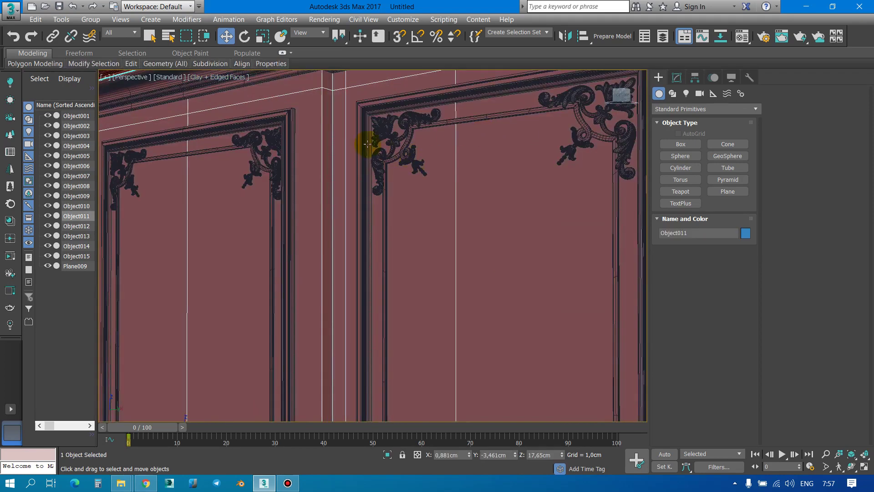
Step: Flip the normals of all Object011 polygons in the Modify panel's Polygon mode
{"action": "left_click", "coordinate": [678, 77]}
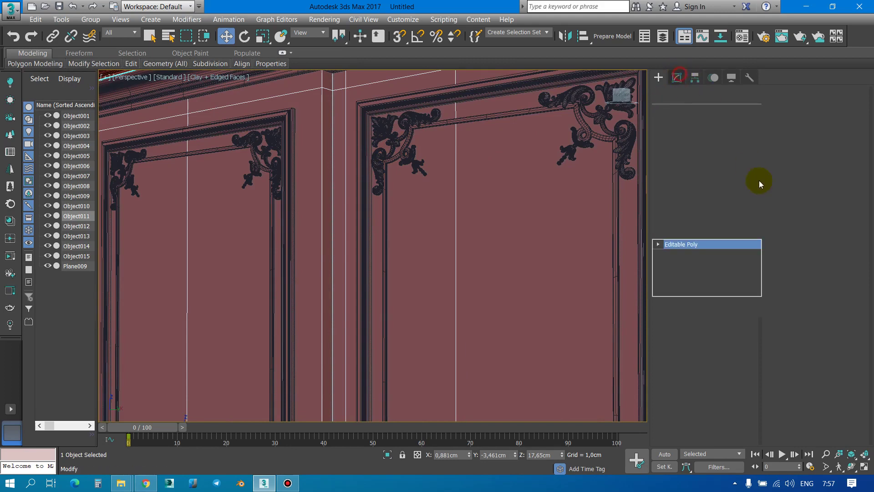
{"action": "left_click", "coordinate": [714, 344]}
{"action": "left_click", "coordinate": [455, 189]}
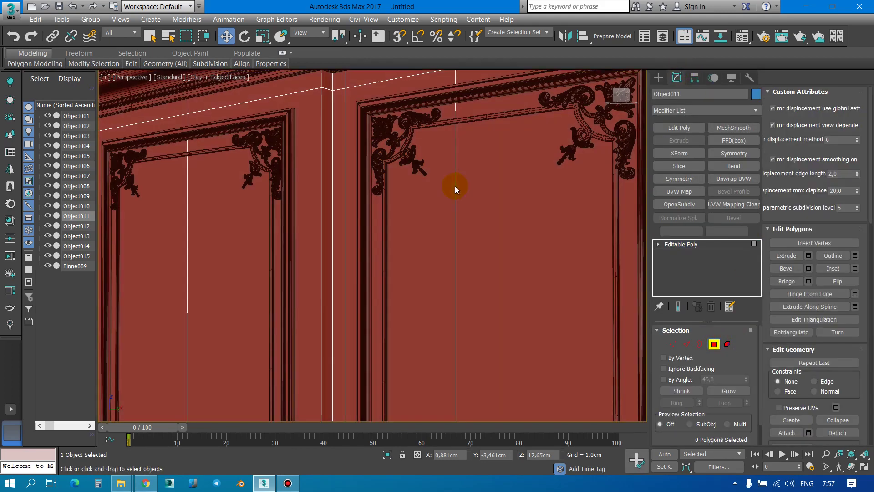
{"action": "scroll", "coordinate": [781, 303], "scroll_direction": "down", "scroll_amount": 2}
{"action": "scroll", "coordinate": [840, 312], "scroll_direction": "down", "scroll_amount": 2}
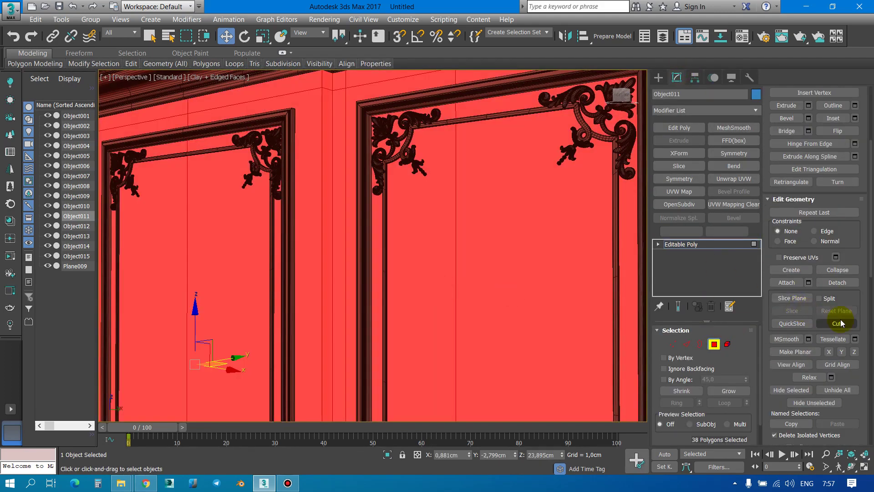
{"action": "scroll", "coordinate": [842, 315], "scroll_direction": "down", "scroll_amount": 2}
{"action": "scroll", "coordinate": [841, 314], "scroll_direction": "down", "scroll_amount": 1}
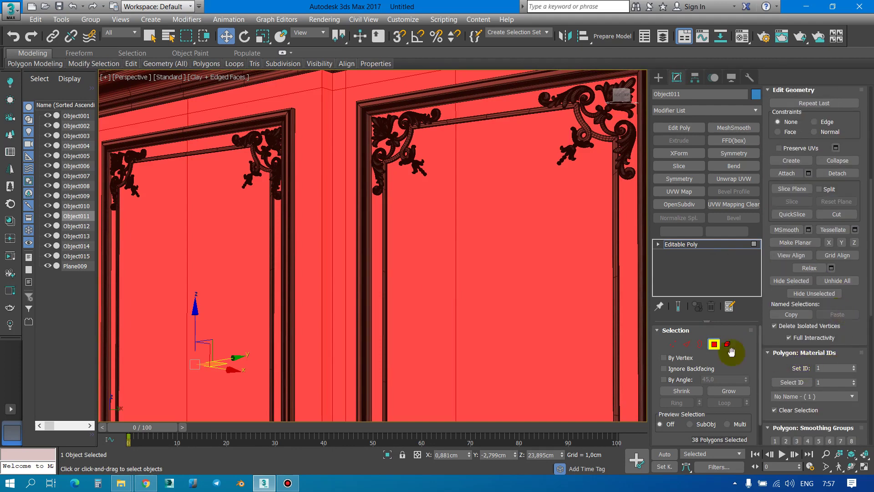
{"action": "scroll", "coordinate": [834, 198], "scroll_direction": "up", "scroll_amount": 3}
{"action": "scroll", "coordinate": [838, 178], "scroll_direction": "up", "scroll_amount": 3}
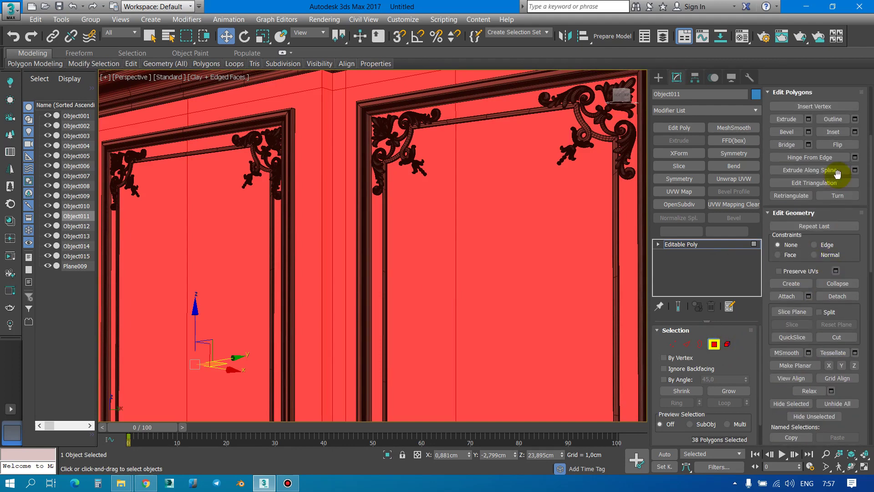
{"action": "left_click", "coordinate": [842, 145]}
{"action": "scroll", "coordinate": [345, 225], "scroll_direction": "down", "scroll_amount": 5}
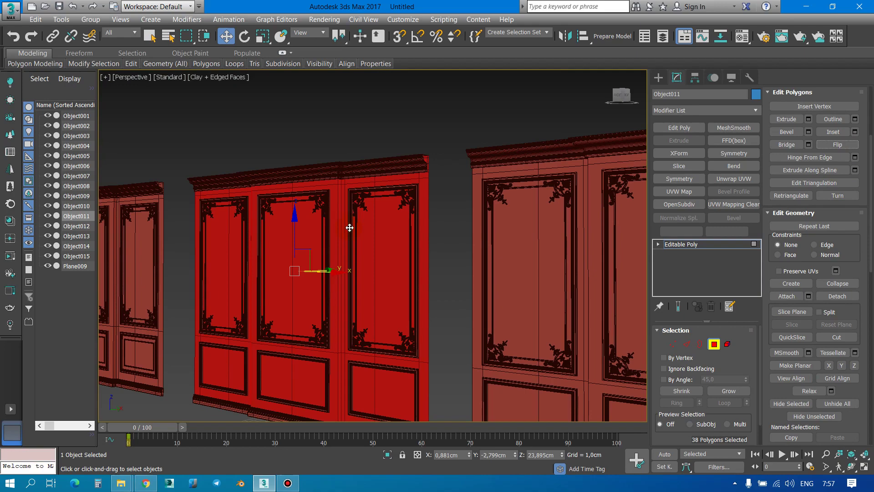
Step: Exit Polygon mode, deselect the wall, and orbit to check the moldings
{"action": "left_click", "coordinate": [714, 344]}
{"action": "left_click", "coordinate": [380, 137]}
{"action": "scroll", "coordinate": [381, 144], "scroll_direction": "down", "scroll_amount": 3}
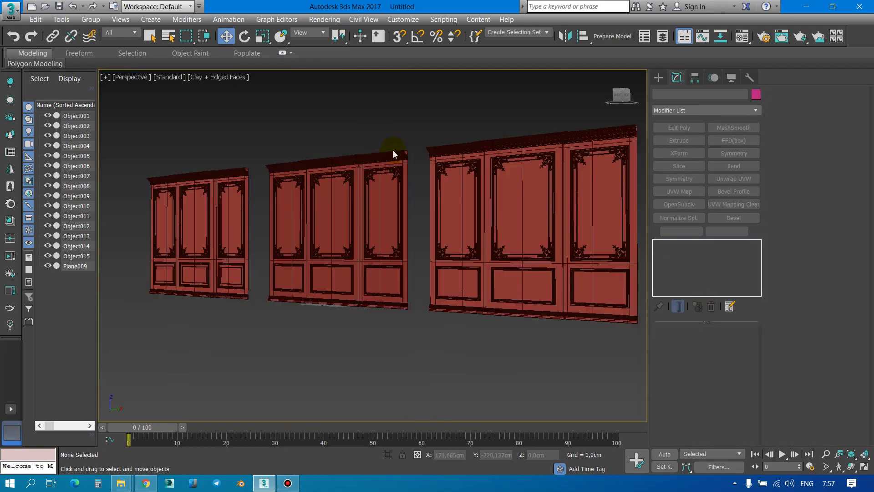
{"action": "scroll", "coordinate": [418, 163], "scroll_direction": "up", "scroll_amount": 2}
{"action": "mouse_move", "coordinate": [443, 177]}
{"action": "middle_mouse_down", "text": "alt"}
{"action": "mouse_move", "coordinate": [396, 181]}
{"action": "mouse_move", "coordinate": [404, 172]}
{"action": "mouse_move", "coordinate": [566, 180]}
{"action": "mouse_move", "coordinate": [577, 168]}
{"action": "mouse_move", "coordinate": [631, 172]}
{"action": "mouse_move", "coordinate": [605, 195]}
{"action": "mouse_move", "coordinate": [449, 191]}
{"action": "mouse_move", "coordinate": [454, 185]}
{"action": "middle_mouse_up", "text": "alt"}
{"action": "scroll", "coordinate": [454, 185], "scroll_direction": "down", "scroll_amount": 5}
Step: Select all 16 imported molding objects and delete them from the scene
{"action": "left_click_drag", "start_coordinate": [534, 283], "coordinate": [392, 198]}
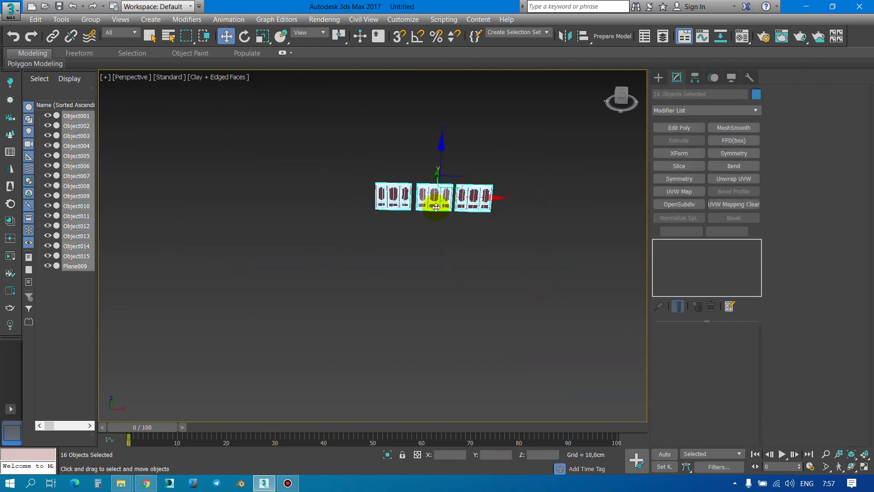
{"action": "scroll", "coordinate": [404, 214], "scroll_direction": "up", "scroll_amount": 10}
{"action": "scroll", "coordinate": [453, 108], "scroll_direction": "up", "scroll_amount": 5}
{"action": "scroll", "coordinate": [396, 141], "scroll_direction": "up", "scroll_amount": 5}
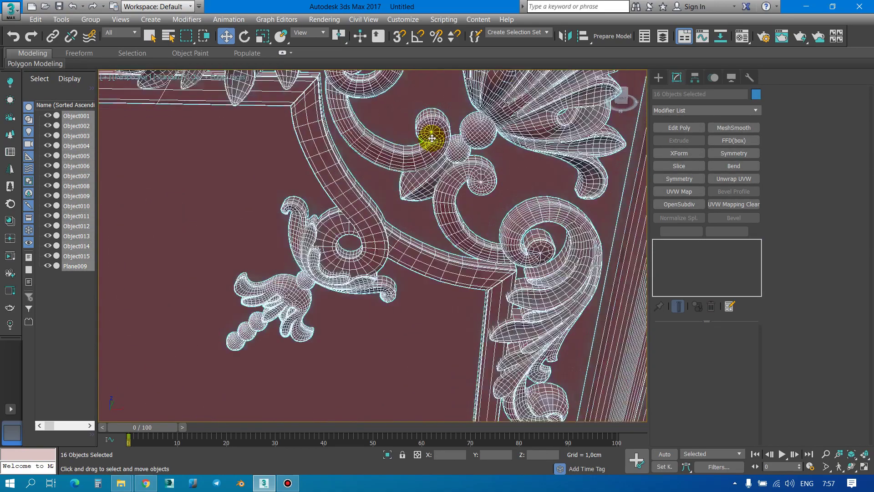
{"action": "scroll", "coordinate": [425, 137], "scroll_direction": "up", "scroll_amount": 3}
{"action": "key", "text": "Delete"}
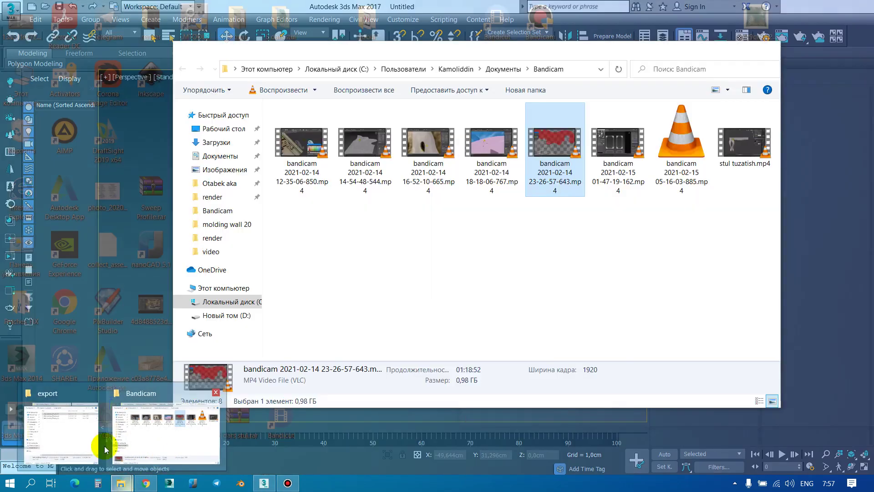
{"action": "left_click", "coordinate": [98, 440]}
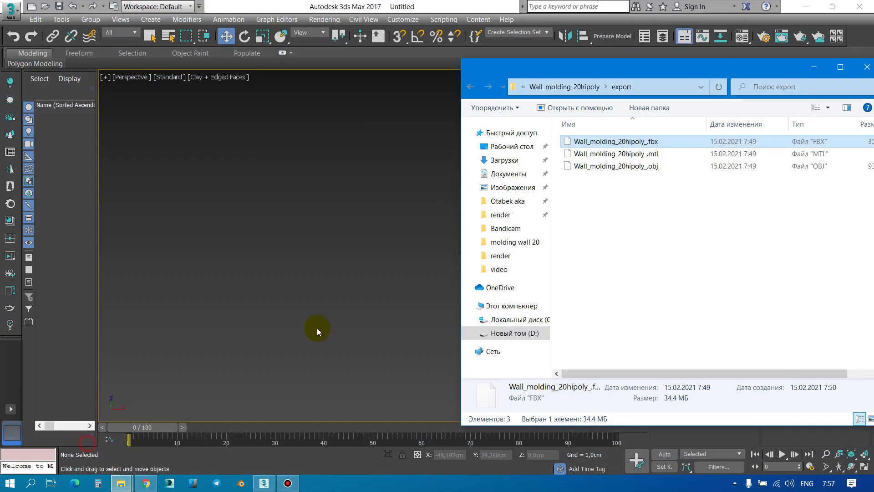
{"action": "left_click", "coordinate": [598, 166]}
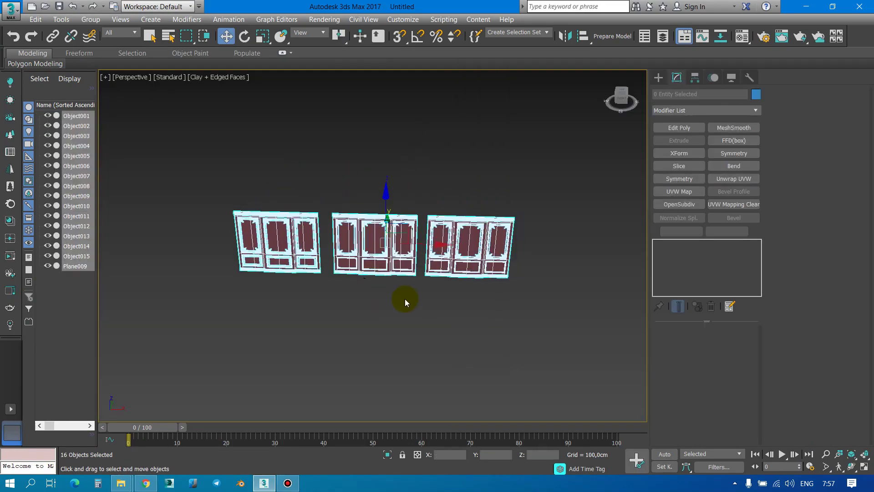
{"action": "left_click", "coordinate": [405, 299]}
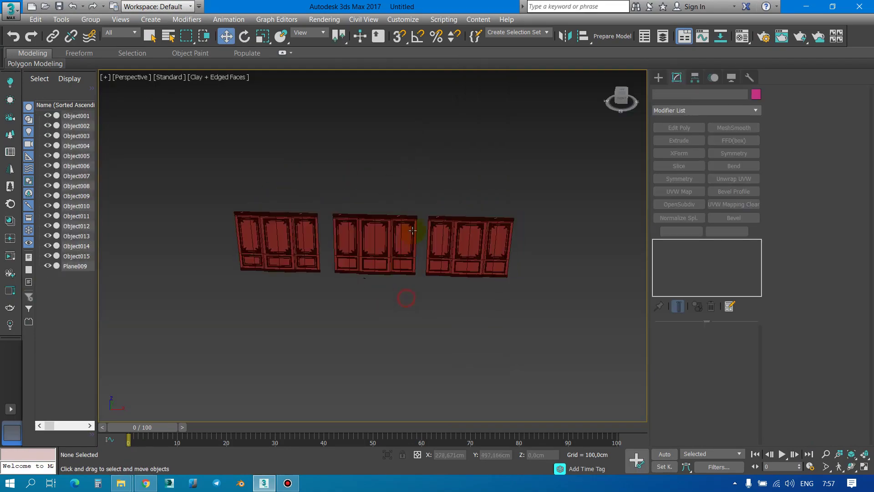
{"action": "scroll", "coordinate": [413, 231], "scroll_direction": "up", "scroll_amount": 8}
{"action": "scroll", "coordinate": [403, 160], "scroll_direction": "up", "scroll_amount": 5}
{"action": "scroll", "coordinate": [399, 161], "scroll_direction": "down", "scroll_amount": 5}
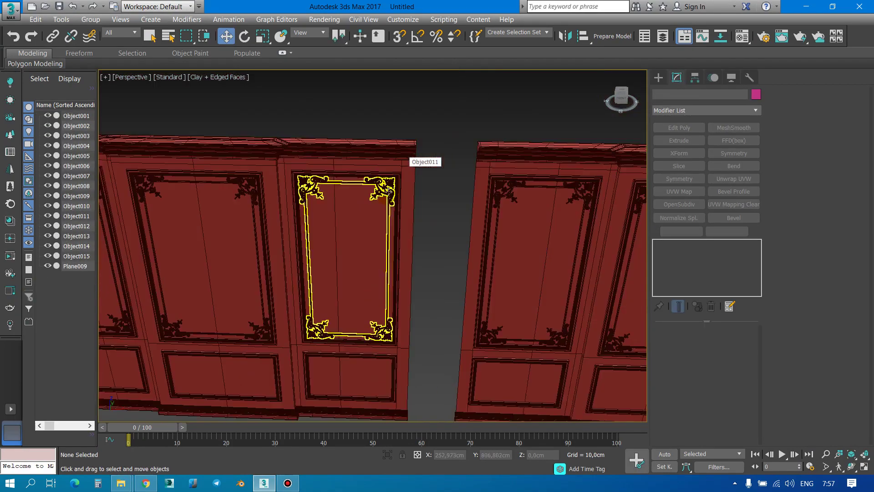
{"action": "scroll", "coordinate": [402, 210], "scroll_direction": "down", "scroll_amount": 5}
{"action": "key", "text": "ctrl+a"}
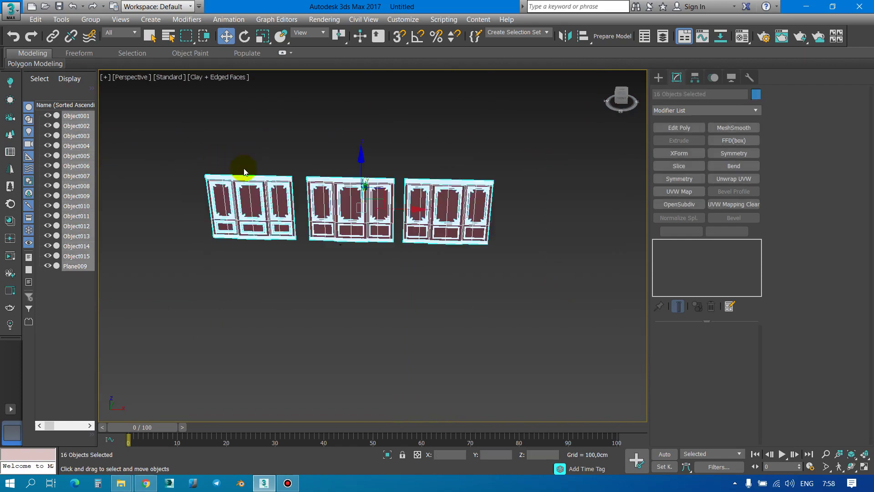
{"action": "key", "text": "Delete"}
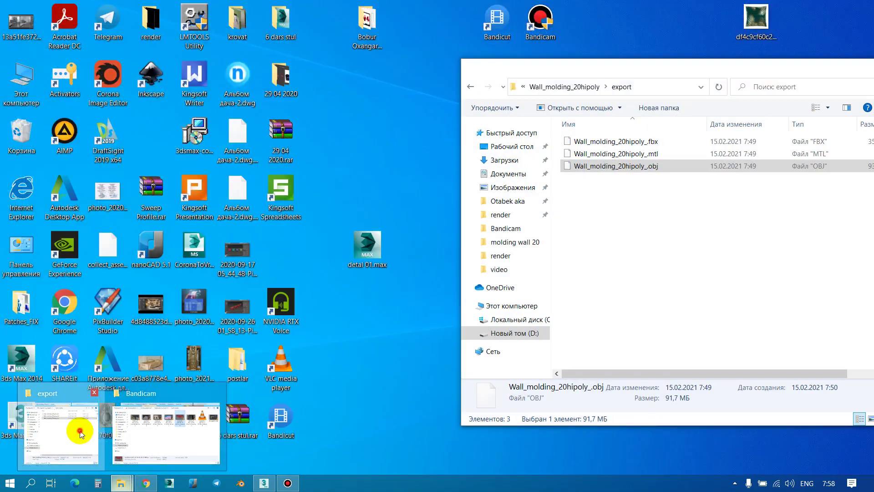
Step: Go up to molding wall 20, delete Wall_molding_20hipoly.rar, and open the render folder
{"action": "left_click", "coordinate": [74, 428]}
{"action": "left_click_drag", "start_coordinate": [643, 69], "coordinate": [460, 56]}
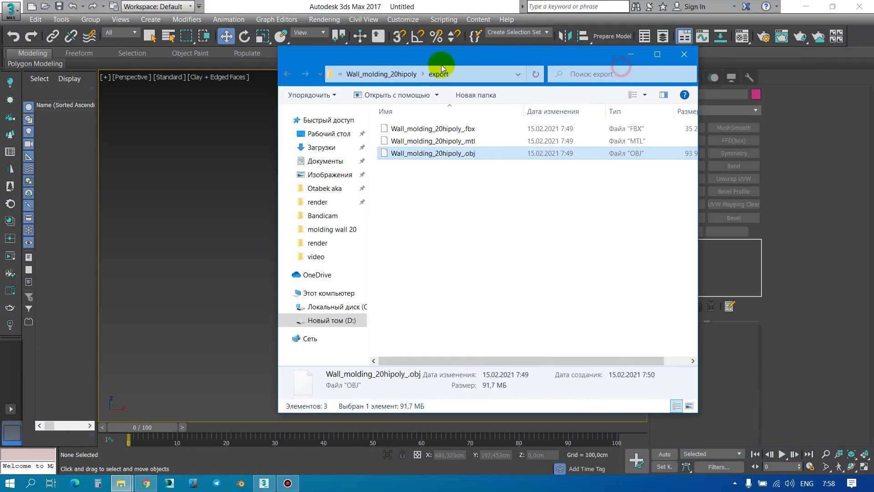
{"action": "left_click", "coordinate": [400, 74]}
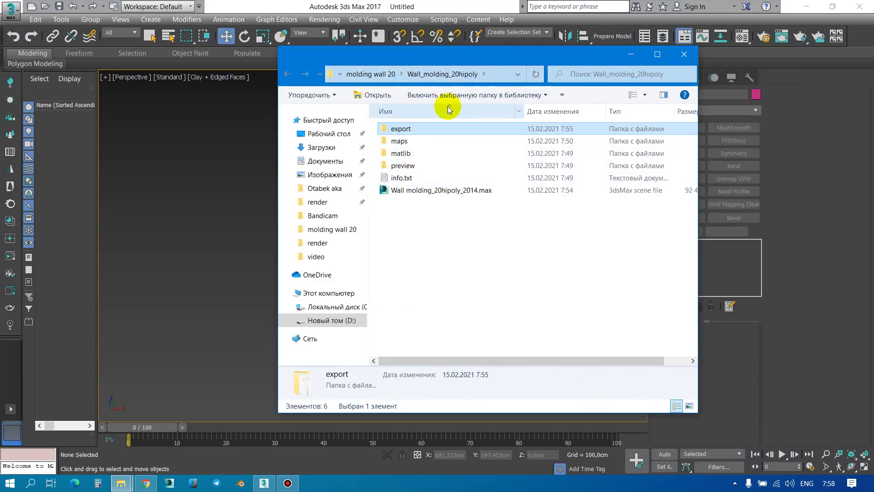
{"action": "left_click", "coordinate": [380, 75]}
{"action": "left_click", "coordinate": [431, 204]}
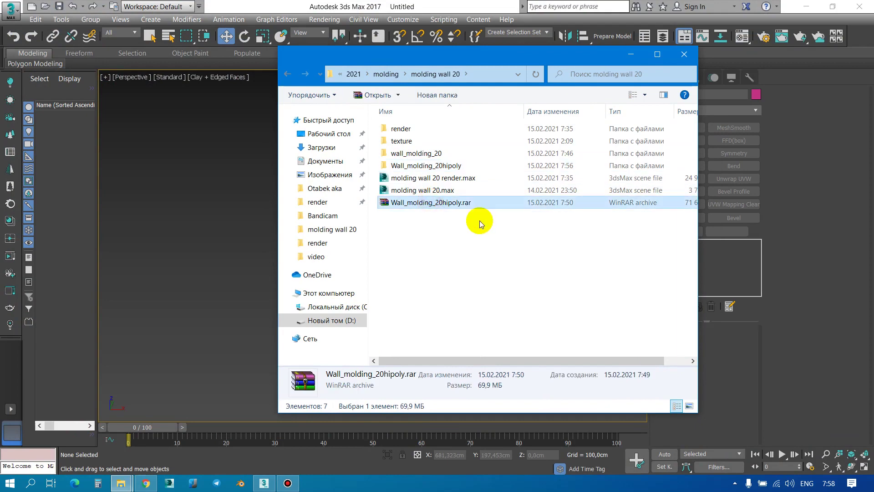
{"action": "key", "text": "Delete"}
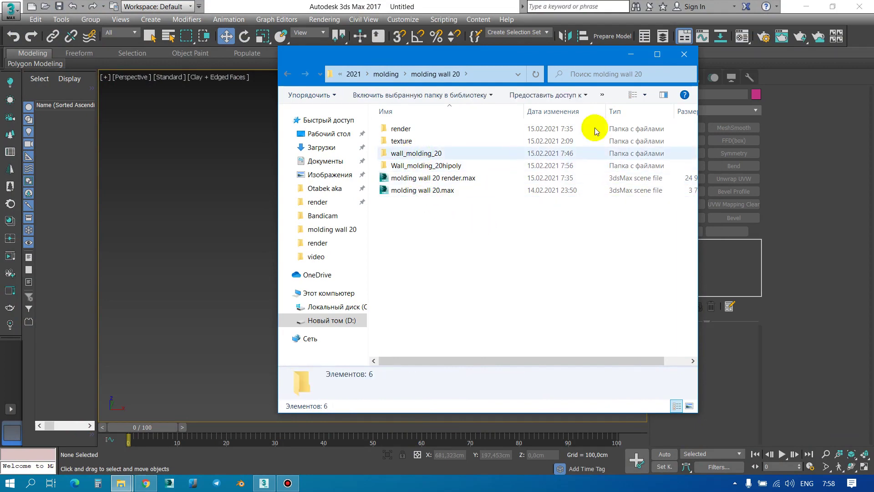
{"action": "left_click", "coordinate": [419, 133]}
{"action": "double_click", "coordinate": [419, 133]}
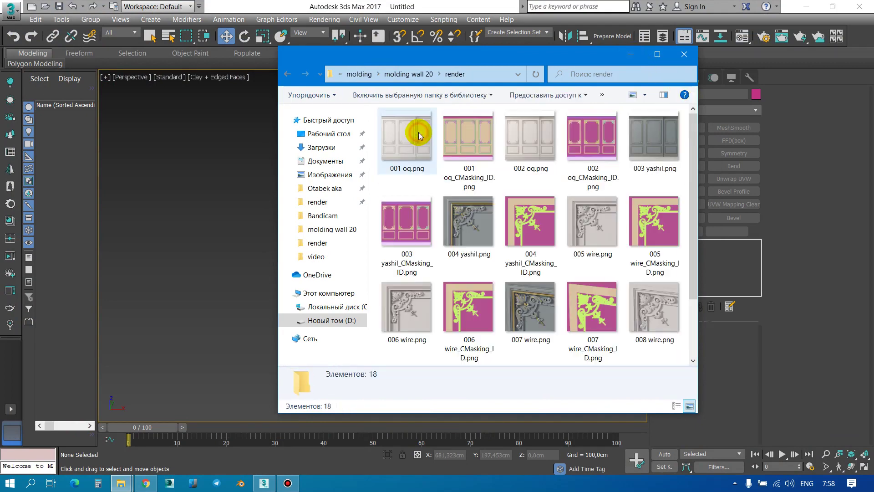